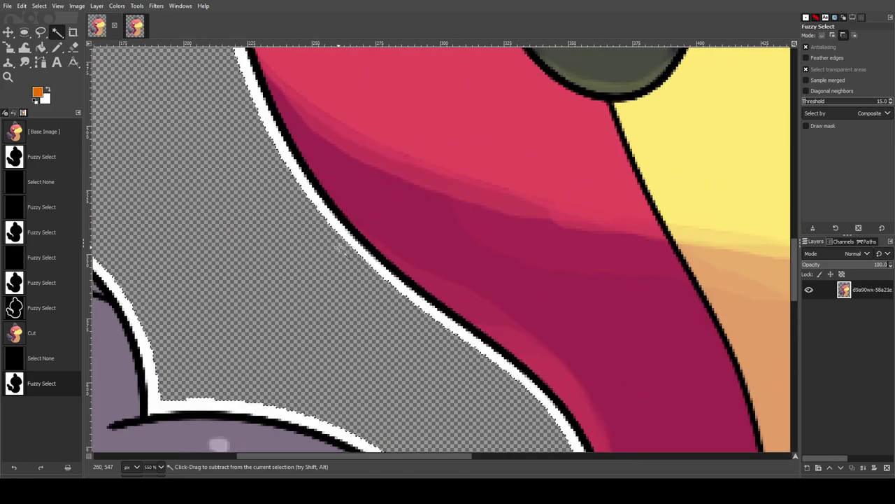
Crop the outlined character image to its content and clear the selection
scroll(377, 259, "down", 2)
scroll(418, 98, "up", 2)
scroll(420, 91, "up", 3)
scroll(433, 155, "down", 5)
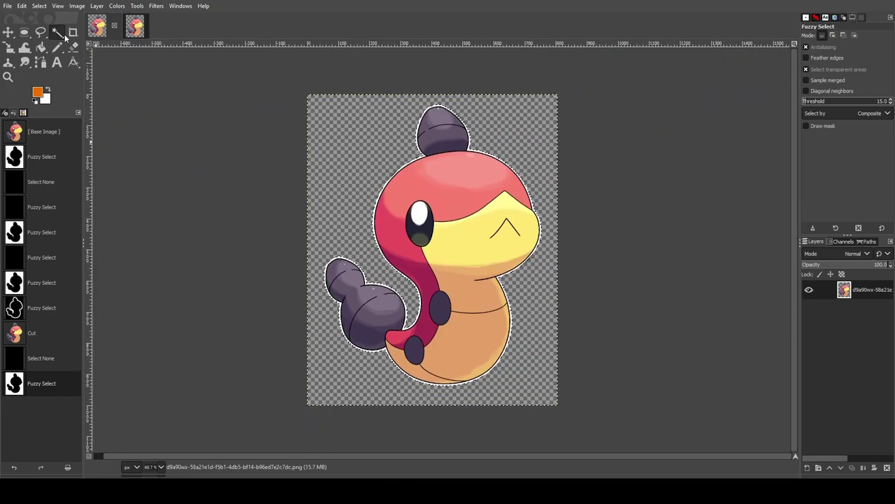
left_click(116, 163)
left_click(39, 6)
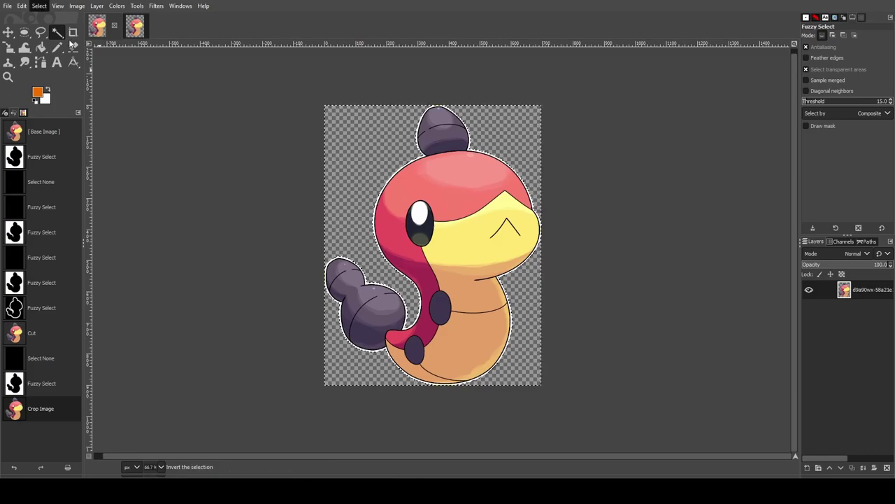
left_click(50, 30)
Crop the other open copy of the character image to its content
left_click(133, 27)
left_click(77, 6)
left_click(145, 163)
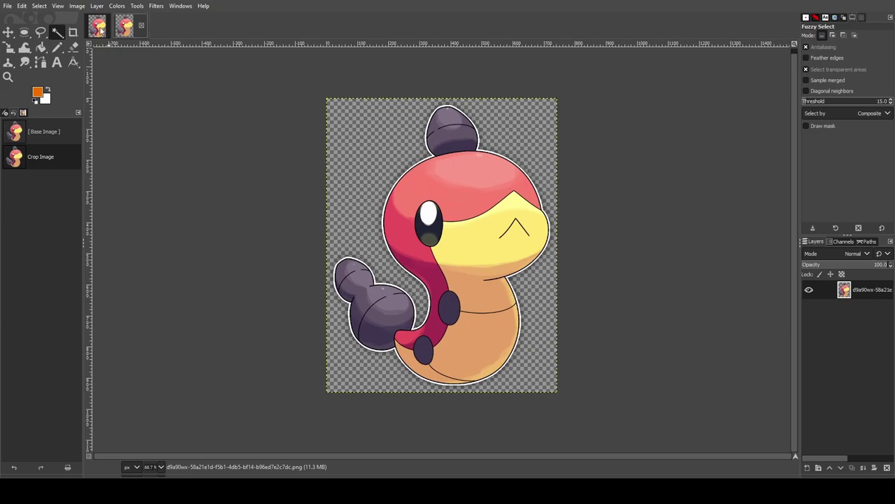
Scale the first image down to sprite size, about 50 by 64 pixels
left_click(98, 26)
left_click(77, 6)
left_click(96, 136)
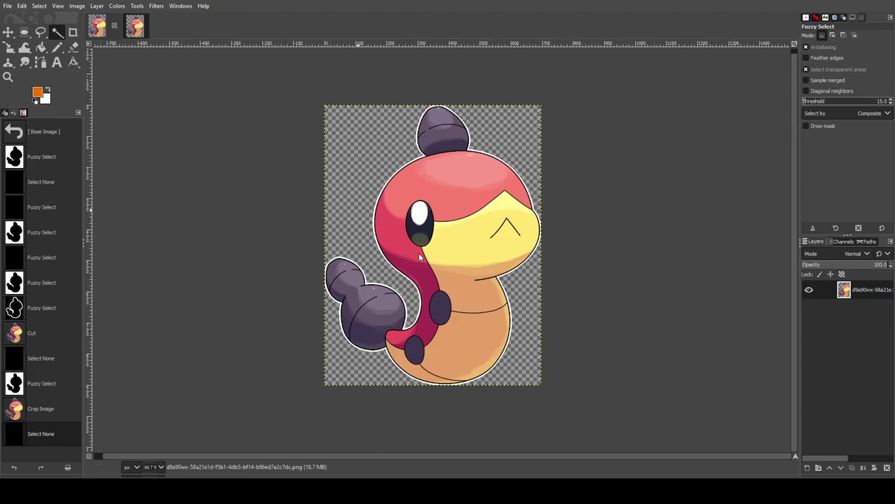
left_click(476, 314)
scroll(433, 267, "up", 9)
scroll(516, 271, "down", 2)
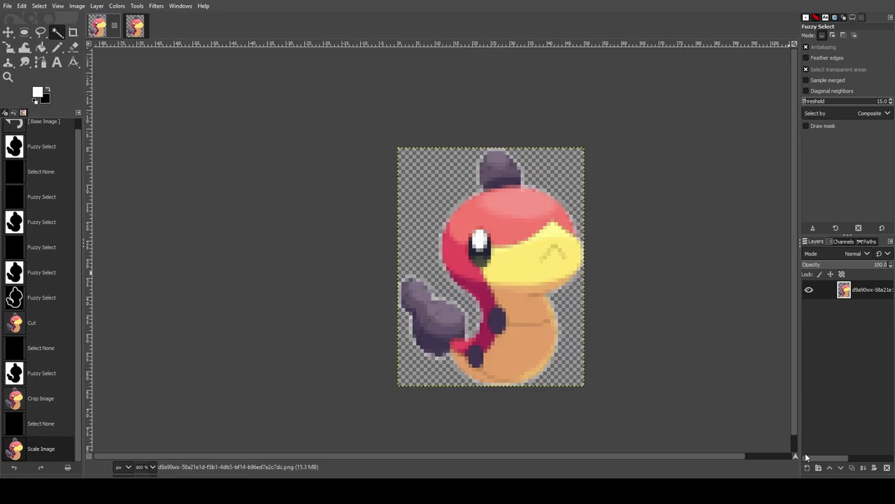
Add two transparent layers named outline and colors above the scaled image
key("Return")
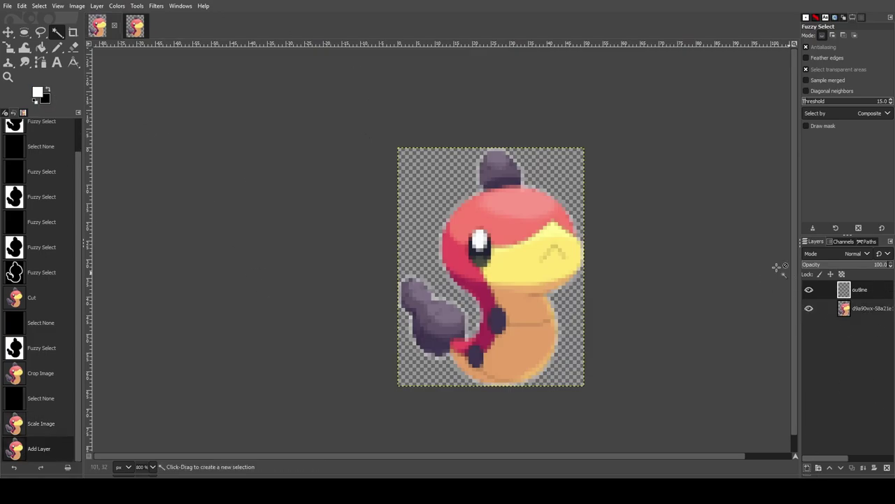
left_click(808, 467)
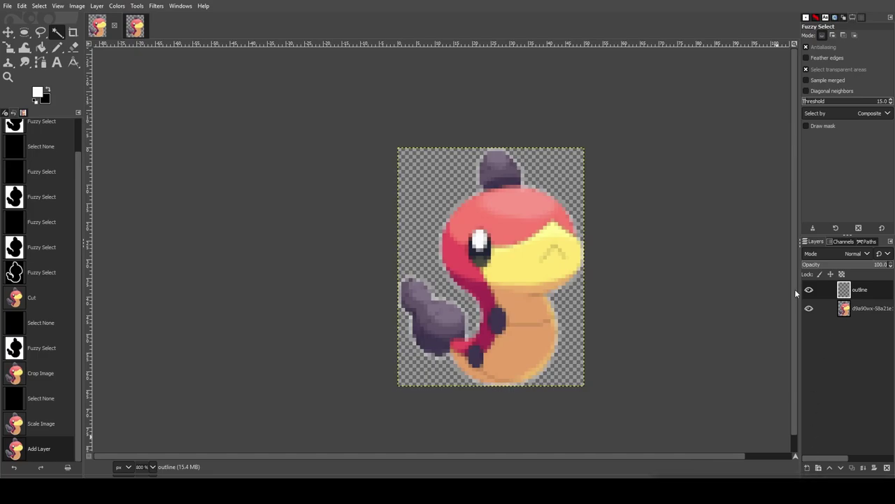
key("shift+ctrl+n")
With a white 1-pixel Pencil, trace the edge of the knob on the head and the start of the head's curve on both sides
scroll(551, 308, "up", 1)
key("n")
scroll(485, 105, "up", 1)
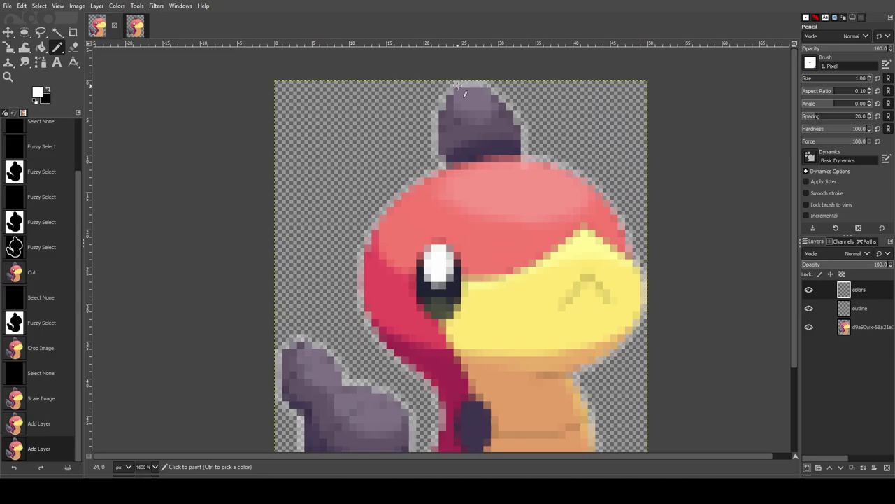
scroll(475, 92, "up", 1)
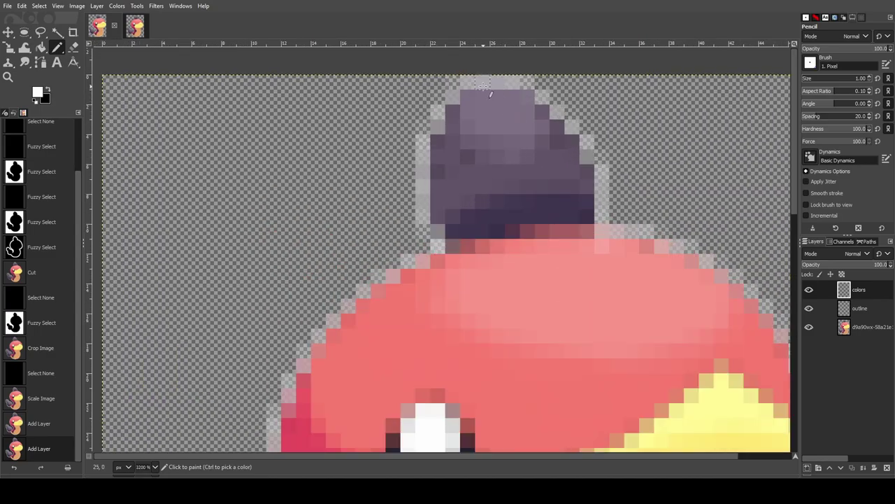
left_click_drag(464, 84, 529, 83)
left_click(542, 96)
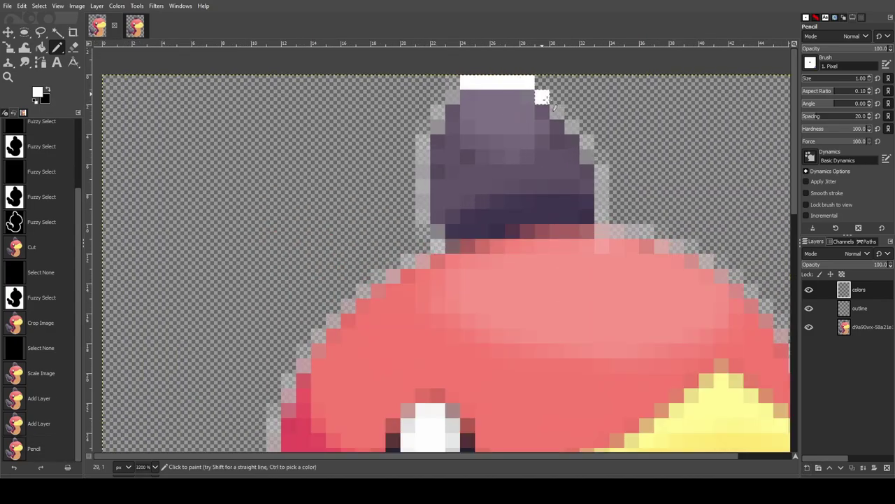
left_click(557, 112)
left_click(571, 127)
left_click(453, 97)
left_click(437, 119)
mouse_move(422, 141)
left_mouse_down()
mouse_move(425, 227)
mouse_move(438, 247)
mouse_move(378, 275)
left_mouse_up()
mouse_move(589, 157)
left_mouse_down()
mouse_move(603, 181)
mouse_move(601, 218)
mouse_move(618, 234)
mouse_move(652, 231)
mouse_move(691, 247)
left_mouse_up()
Continue the white pixel outline around the back of the head, down past eye level
scroll(336, 273, "down", 1)
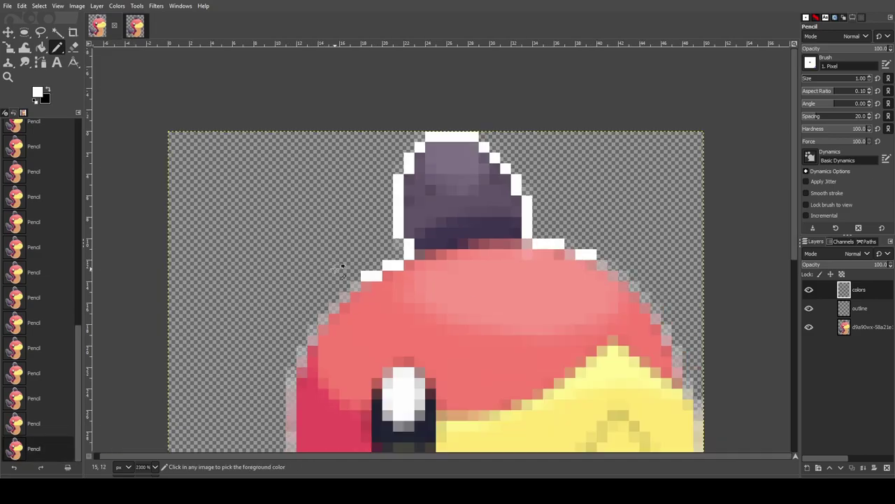
scroll(332, 278, "up", 2)
left_click(381, 297)
scroll(345, 283, "down", 2)
mouse_move(359, 221)
left_mouse_down()
mouse_move(313, 262)
mouse_move(314, 282)
mouse_move(269, 328)
mouse_move(253, 368)
left_mouse_up()
key("ctrl+z")
left_click(273, 364)
scroll(254, 378, "down", 2)
mouse_move(253, 184)
left_mouse_down()
mouse_move(252, 242)
mouse_move(241, 227)
mouse_move(252, 222)
mouse_move(259, 341)
mouse_move(273, 355)
left_mouse_up()
scroll(280, 338, "down", 3)
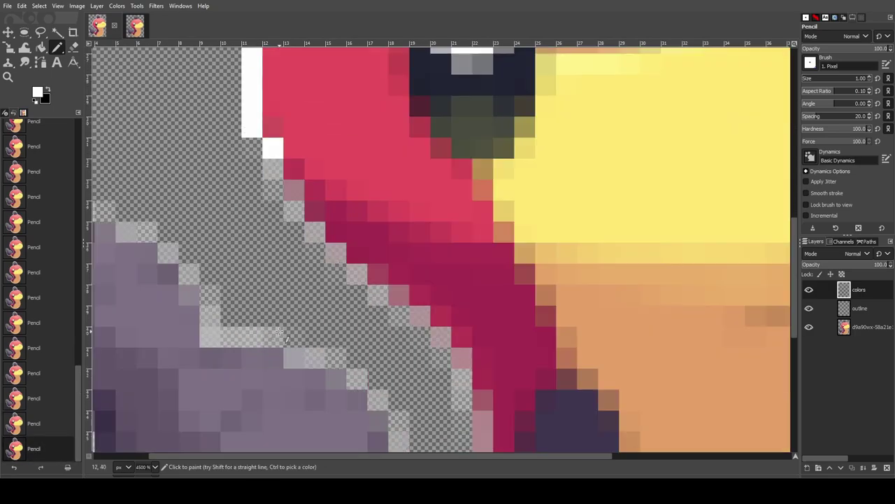
Trace the back of the neck in white pixels diagonally down towards the gap beside the tail
mouse_move(272, 180)
left_mouse_down()
mouse_move(307, 230)
mouse_move(376, 279)
left_mouse_up()
key("ctrl+z")
left_click(378, 295)
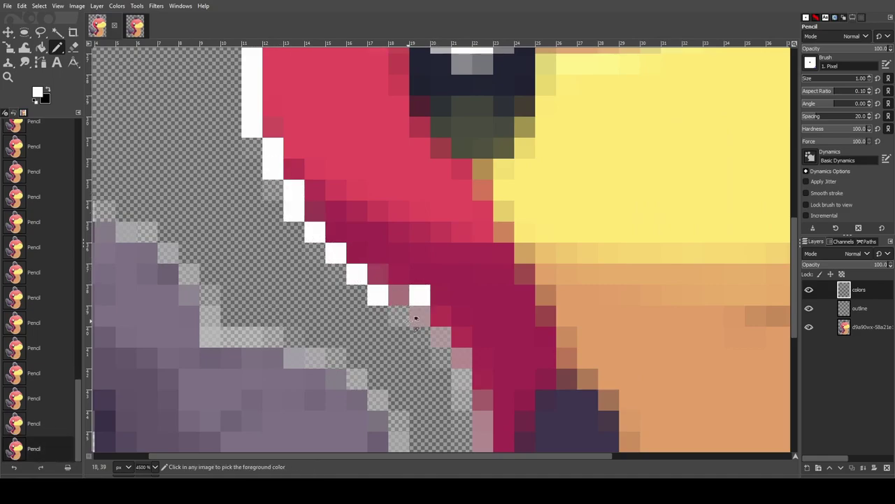
left_click(399, 296)
left_click(420, 317)
left_click(441, 338)
left_click(462, 358)
left_click(464, 399)
Extend the white outline along the lower back to the bottom of the gap between body and tail
scroll(473, 282, "down", 8)
scroll(483, 245, "up", 4)
mouse_move(484, 249)
left_mouse_down()
mouse_move(464, 305)
mouse_move(465, 291)
mouse_move(464, 322)
left_mouse_up()
left_click(441, 348)
left_click(441, 369)
left_click(420, 369)
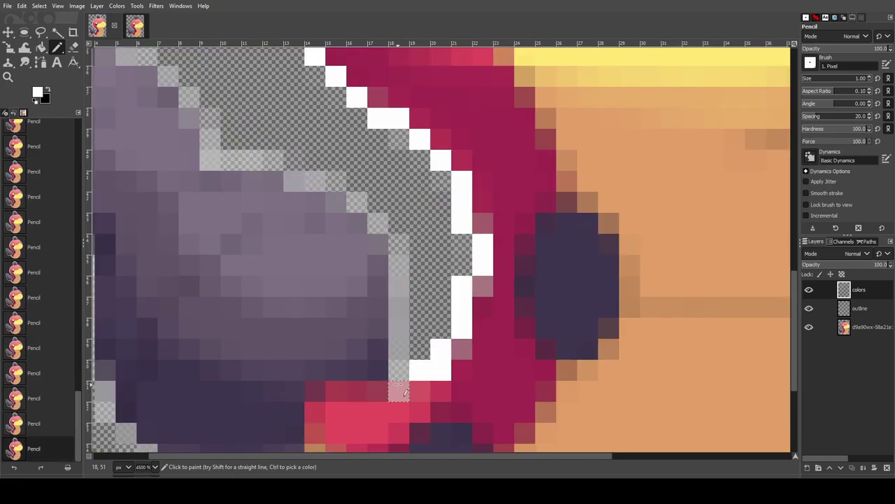
Outline the tail's inner edge in white, from the base of the gap up over the large segment towards the tip
left_click(399, 390)
left_click(398, 369)
left_click(398, 348)
left_click_drag(400, 328, 400, 247)
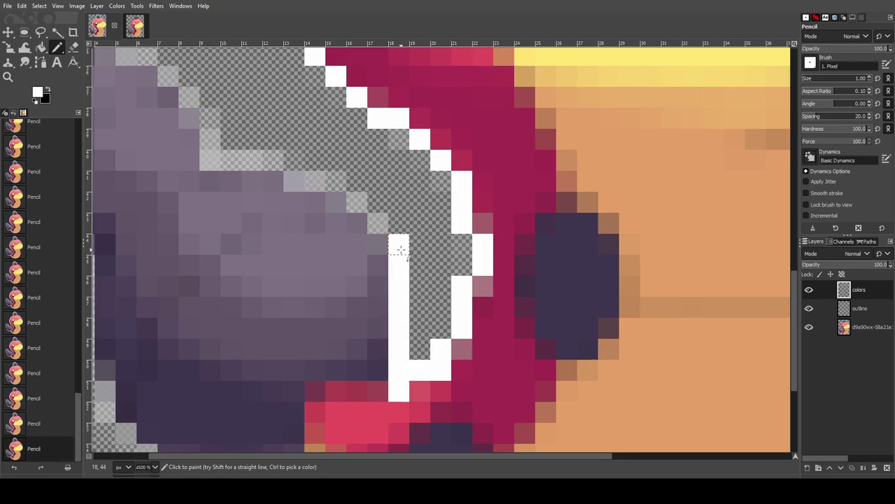
left_click(378, 223)
left_click(356, 202)
left_click(336, 182)
key("ctrl+z")
mouse_move(337, 203)
left_mouse_down()
mouse_move(317, 183)
mouse_move(293, 190)
mouse_move(265, 160)
mouse_move(216, 159)
mouse_move(210, 135)
left_mouse_up()
left_click(210, 118)
left_click(188, 97)
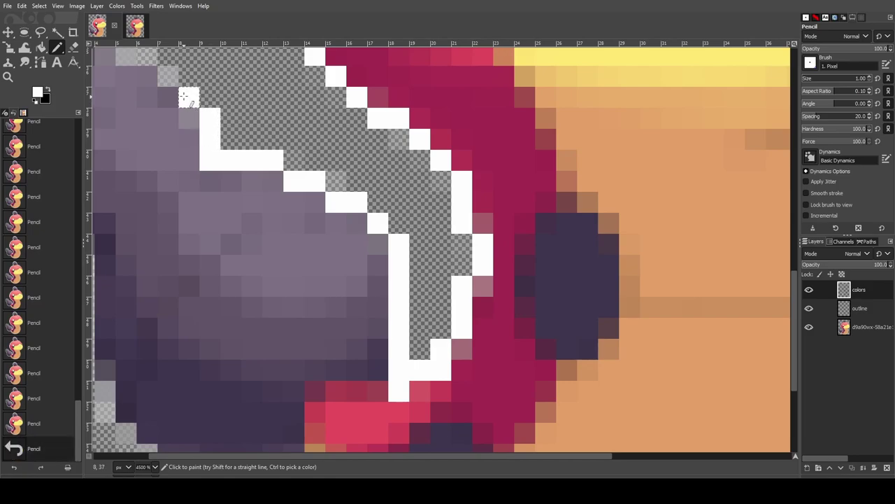
left_click(169, 77)
Trace the tail tip's top and outer edge in white, down to the notch between the two segments
scroll(205, 108, "up", 2)
scroll(205, 108, "down", 4)
scroll(200, 115, "up", 8)
scroll(129, 233, "down", 5)
scroll(129, 233, "up", 3)
scroll(131, 233, "up", 1, "ctrl")
mouse_move(327, 187)
left_mouse_down()
mouse_move(293, 187)
mouse_move(211, 152)
mouse_move(164, 155)
mouse_move(117, 186)
left_mouse_up()
scroll(348, 354, "right", 8)
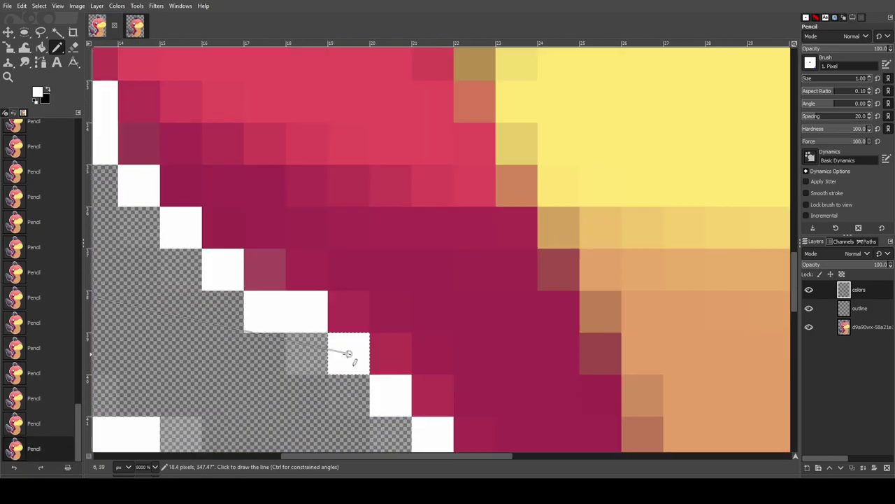
scroll(347, 354, "left", 9)
left_click_drag(104, 231, 112, 413)
scroll(111, 413, "down", 5)
mouse_move(112, 115)
left_mouse_down()
mouse_move(111, 155)
mouse_move(145, 222)
mouse_move(235, 300)
mouse_move(236, 336)
left_mouse_up()
Outline the outer side and underside of the large tail segment with white pixels up to the belly
scroll(238, 336, "down", 6)
mouse_move(241, 85)
left_mouse_down()
mouse_move(266, 252)
mouse_move(282, 296)
left_mouse_up()
scroll(308, 294, "down", 4)
left_click(323, 136)
mouse_move(356, 184)
left_mouse_down()
mouse_move(403, 215)
mouse_move(438, 216)
mouse_move(474, 242)
mouse_move(478, 230)
mouse_move(530, 271)
mouse_move(568, 271)
mouse_move(629, 224)
left_mouse_up()
left_click(656, 228)
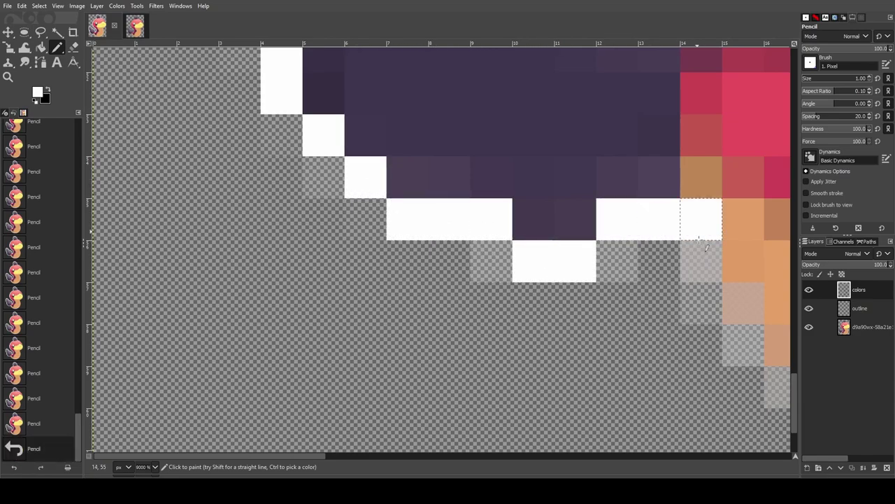
Trace the start of the belly's lower curve in white, stepping diagonally down from the tail's underside
left_click(700, 260)
left_click(743, 304)
scroll(371, 417, "right", 5)
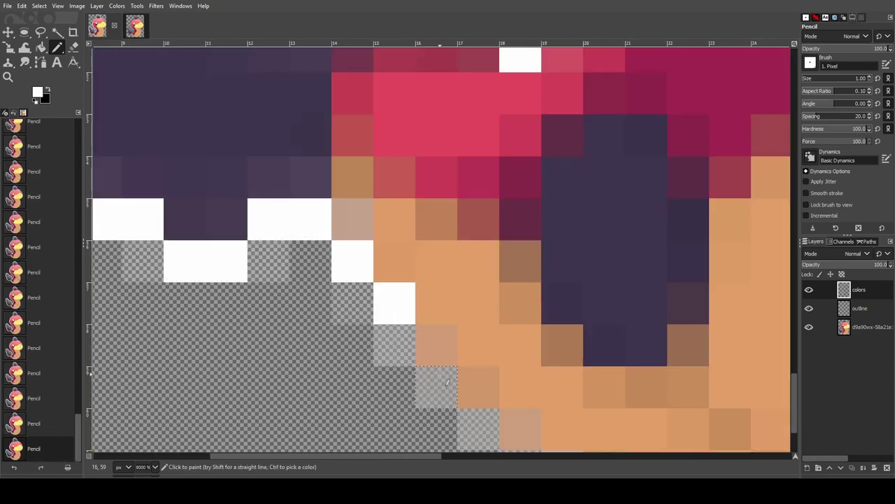
scroll(410, 203, "down", 2)
left_click(408, 254)
left_click(447, 295)
left_click(487, 331)
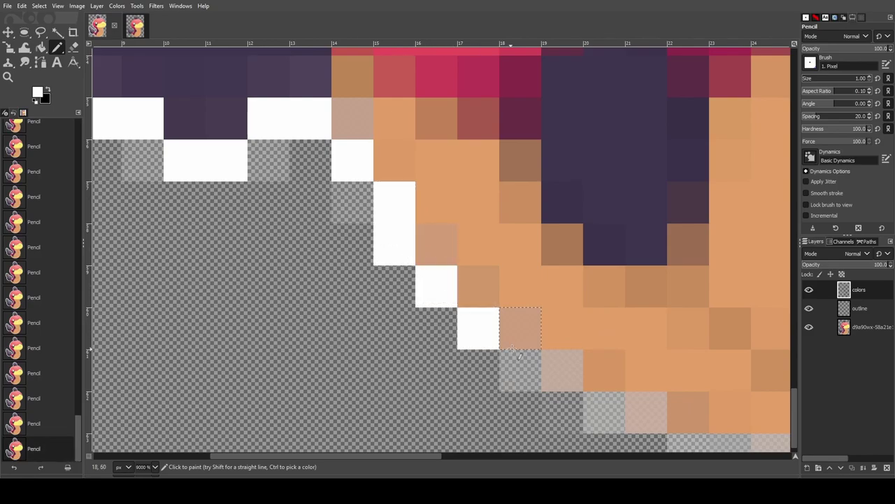
left_click(510, 345)
left_click(530, 370)
key("ctrl+z")
key("ctrl+z")
Complete the belly's lower-left curve and draw the flat white edge along its bottom row
left_click_drag(526, 376, 565, 382)
left_click(623, 422)
left_click(646, 417)
scroll(663, 393, "down", 1)
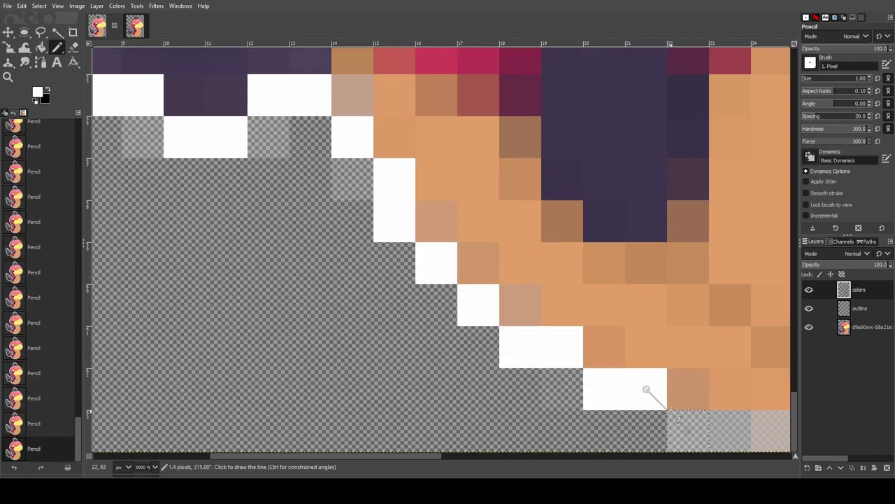
scroll(663, 392, "right", 5)
left_click_drag(348, 438, 761, 433)
left_click(424, 431)
left_click_drag(595, 430, 670, 430)
Trace the belly's lower-right curve in white, stepping up from the flat bottom edge
scroll(452, 400, "right", 5)
left_click(454, 427)
left_click_drag(495, 400, 526, 396)
left_click_drag(578, 347, 612, 360)
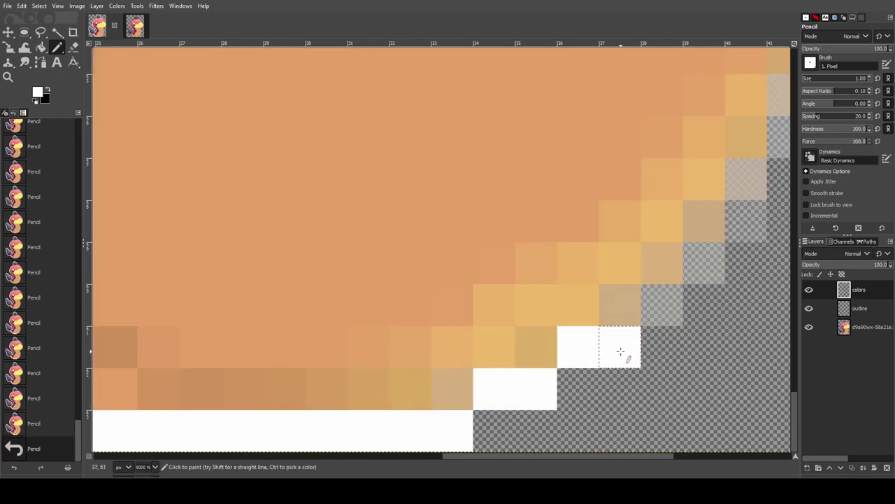
left_click(662, 305)
left_click(704, 263)
left_click(746, 221)
left_click(750, 187)
left_click(780, 142)
left_click(780, 100)
Continue the white outline up the front side of the belly towards the neck
scroll(479, 399, "down", 2)
left_click(655, 225)
left_click(657, 202)
left_click_drag(656, 201, 658, 183)
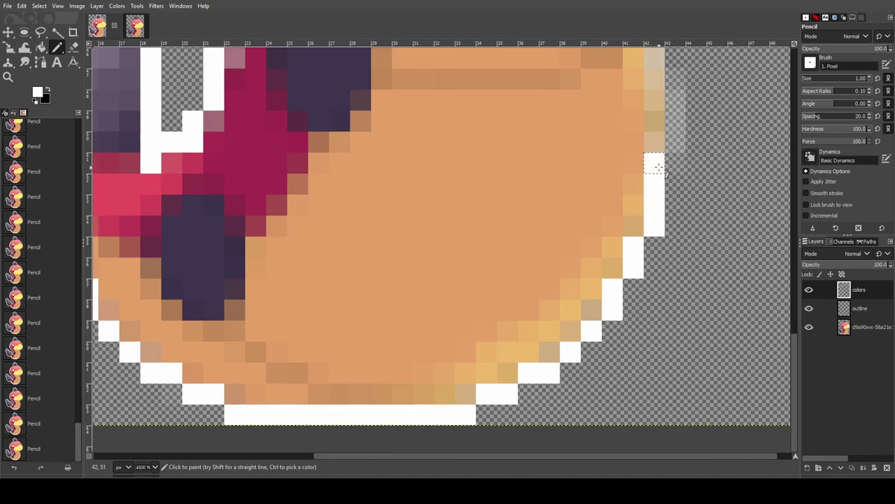
left_click_drag(680, 145, 676, 79)
scroll(677, 126, "up", 2)
mouse_move(657, 160)
left_mouse_down()
mouse_move(662, 123)
mouse_move(635, 80)
left_mouse_up()
Outline the front of the neck, the underside of the yellow snout and the snout's front edge in white
scroll(634, 84, "up", 6)
left_click(633, 256)
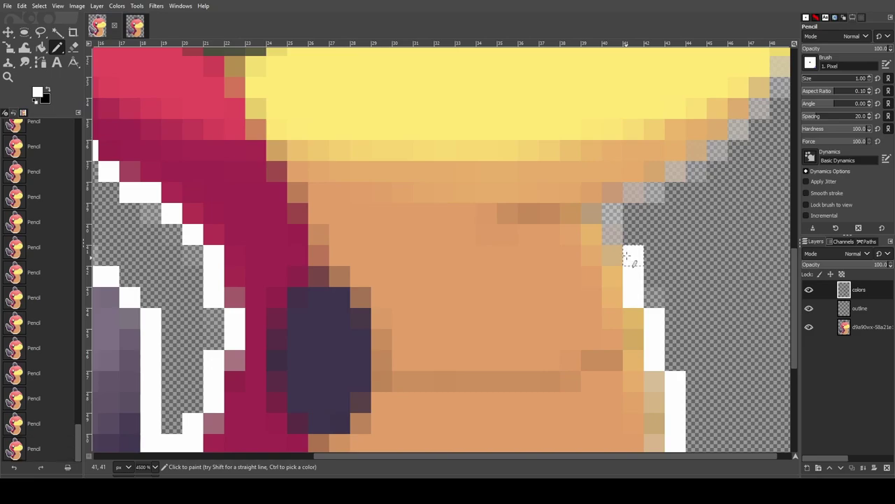
left_click(613, 233)
left_click_drag(612, 212, 738, 130)
scroll(769, 105, "down", 2)
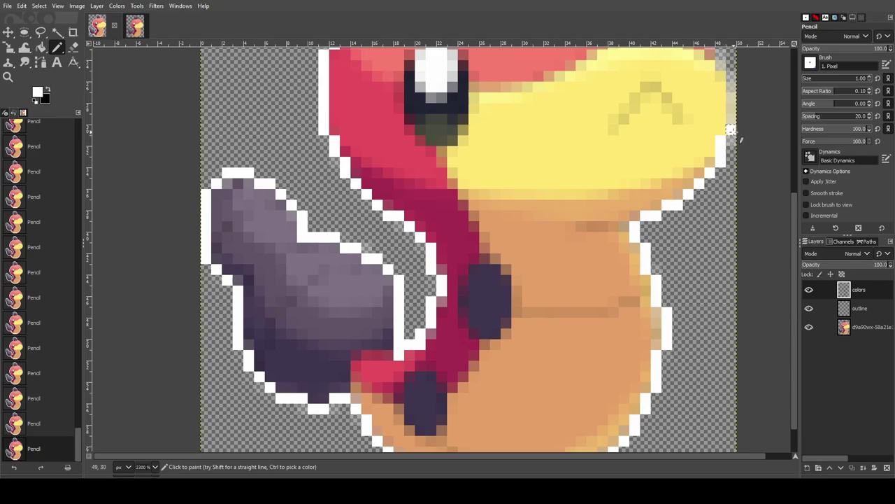
scroll(740, 98, "up", 3)
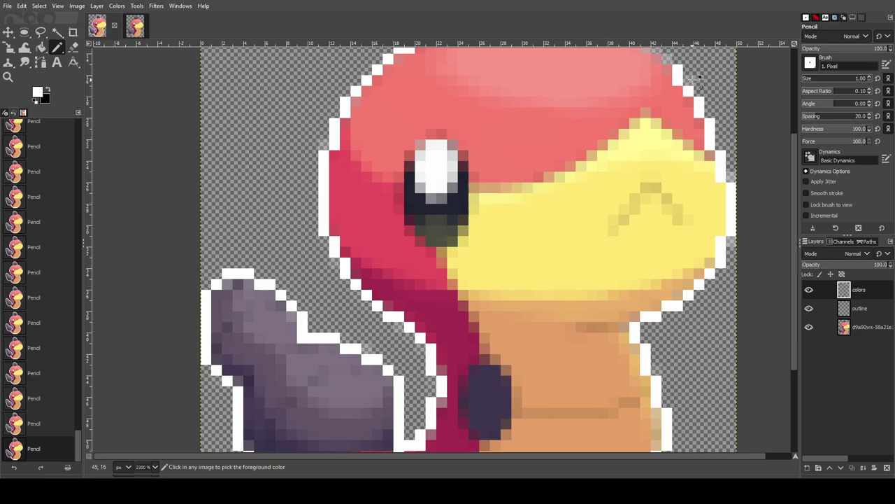
scroll(665, 119, "up", 4)
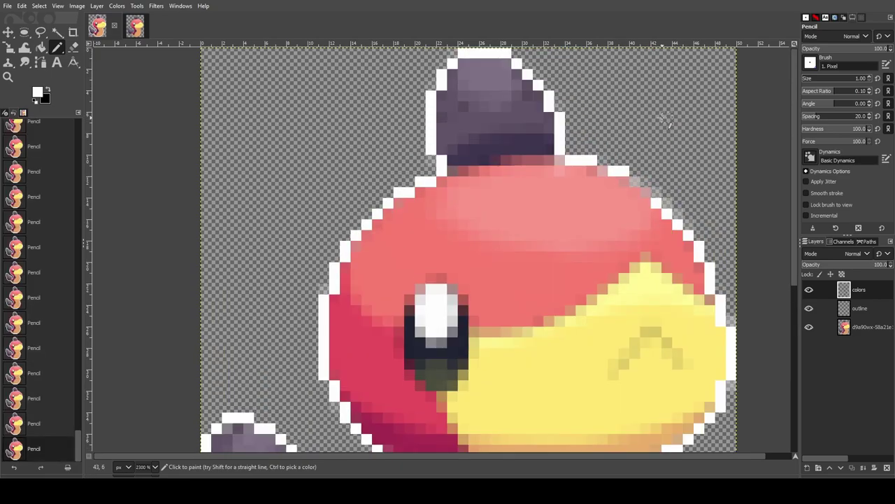
Undo the last strokes on the head's upper front curve and redraw them to close the white outline up to the knob
key("ctrl+z")
key("ctrl+z")
key("ctrl+z")
key("ctrl+z")
left_click(685, 233)
key("ctrl+z")
left_click(687, 225)
left_click(677, 214)
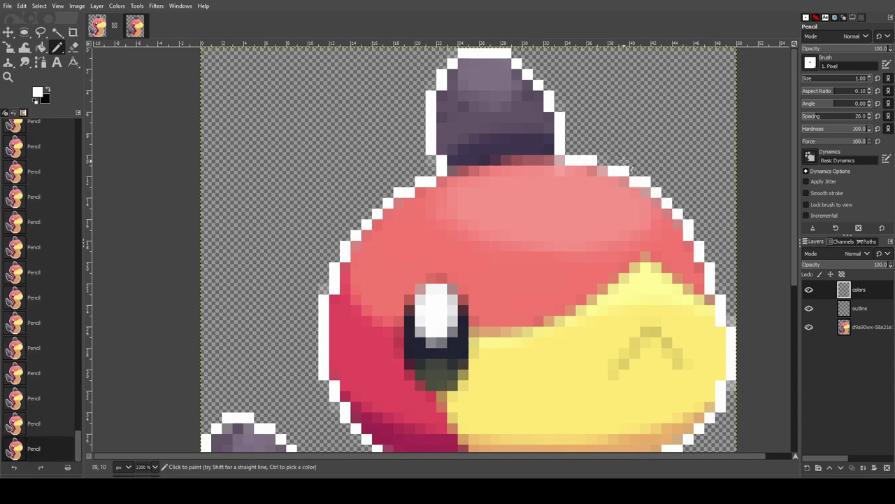
scroll(620, 162, "up", 3)
left_click(601, 156)
scroll(600, 156, "down", 3)
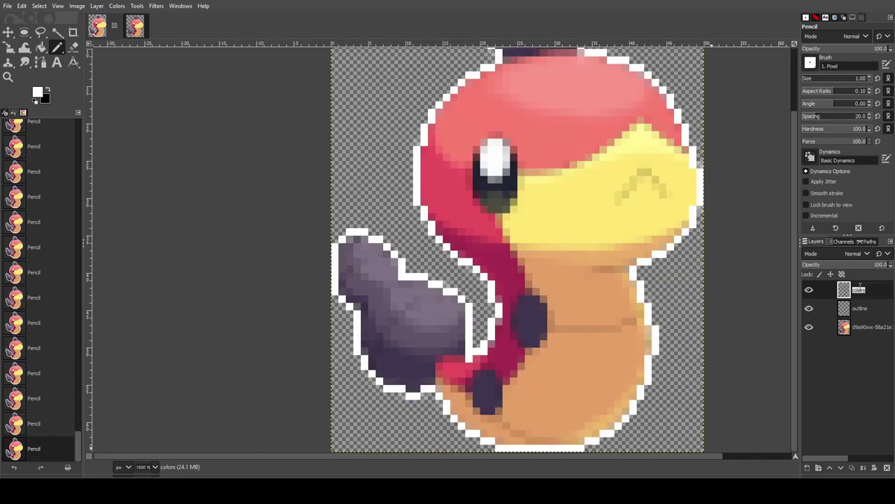
Rename the empty layer mon colors and the layer holding the white edge outline, and move mon colors above outline
double_click(860, 309)
type("mon colors")
key("Return")
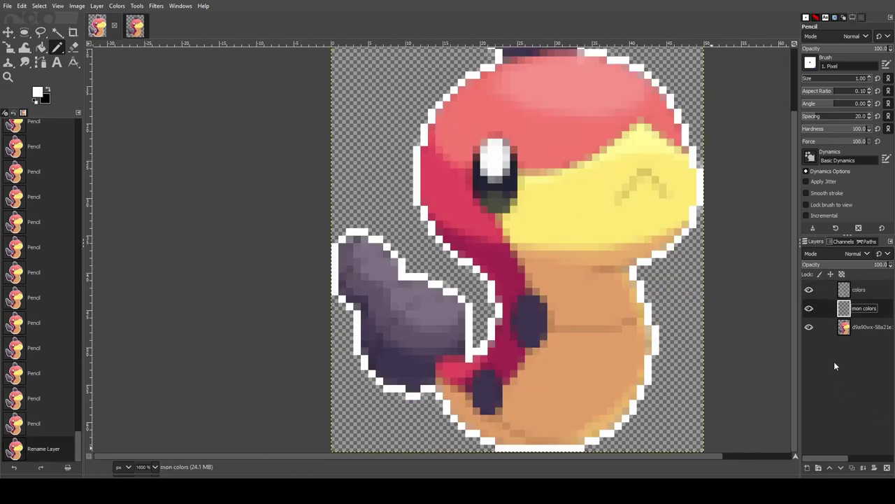
left_click(860, 292)
type("outline")
key("Return")
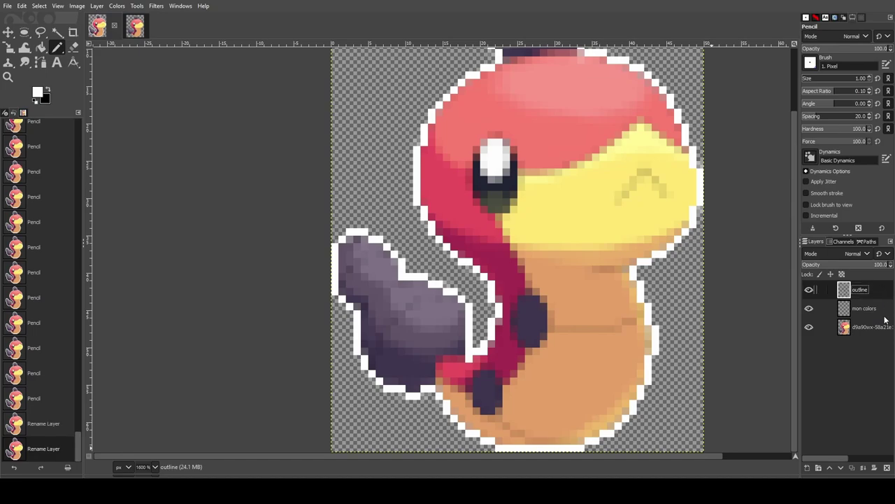
left_click_drag(843, 317, 843, 318)
Sample the head's light pink highlight from the full-size image and paint it as a swatch pixel in the sprite's upper-left corner
left_click(145, 30)
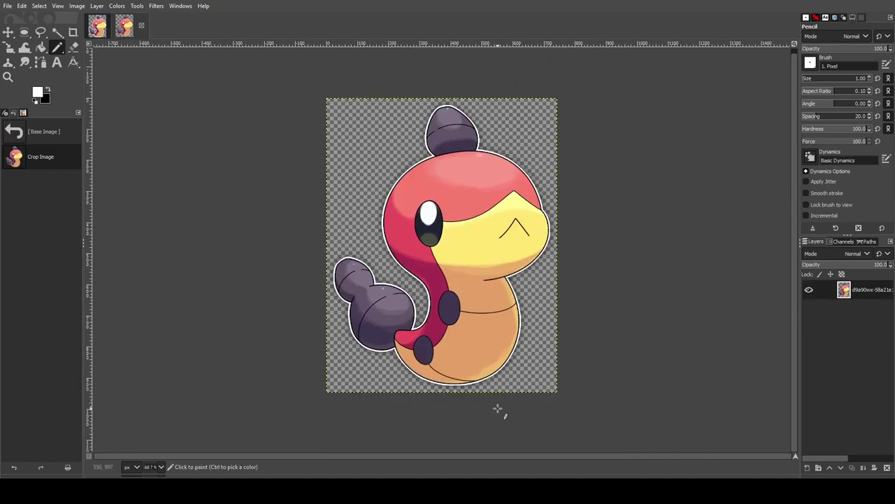
scroll(455, 181, "up", 2)
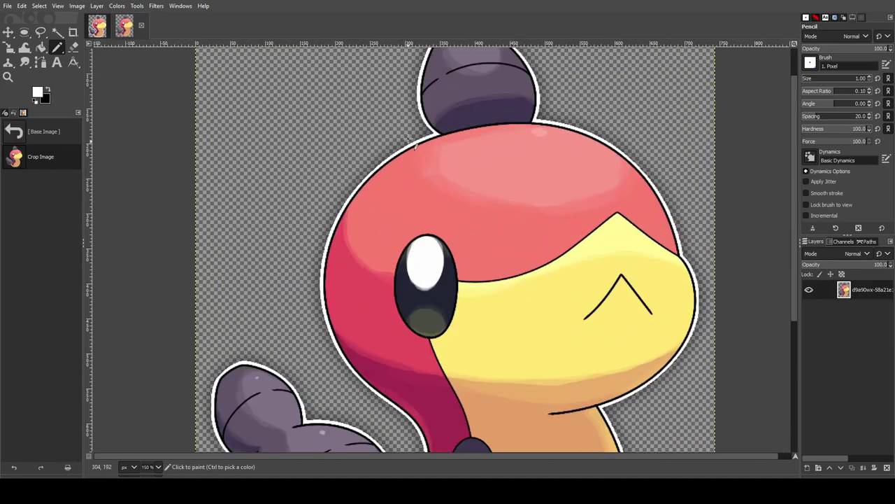
scroll(277, 191, "up", 2)
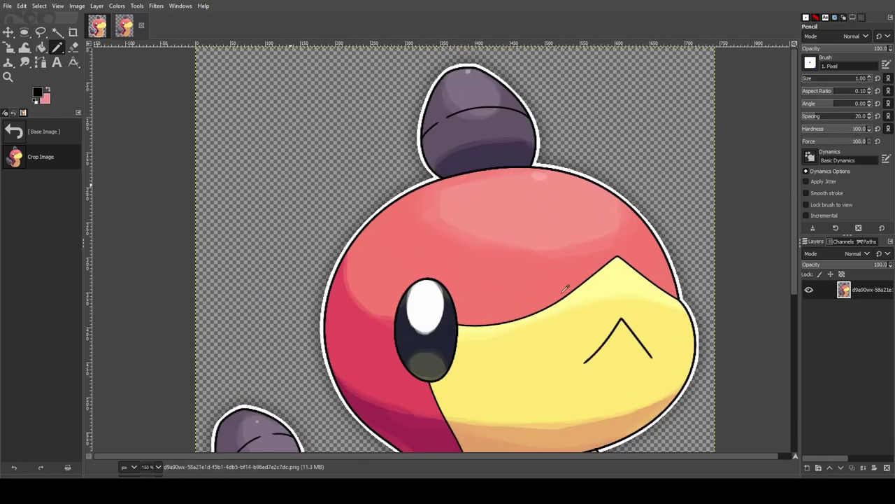
left_click(97, 26)
scroll(357, 117, "up", 2)
left_click(49, 90)
scroll(308, 52, "up", 3)
left_click(382, 58)
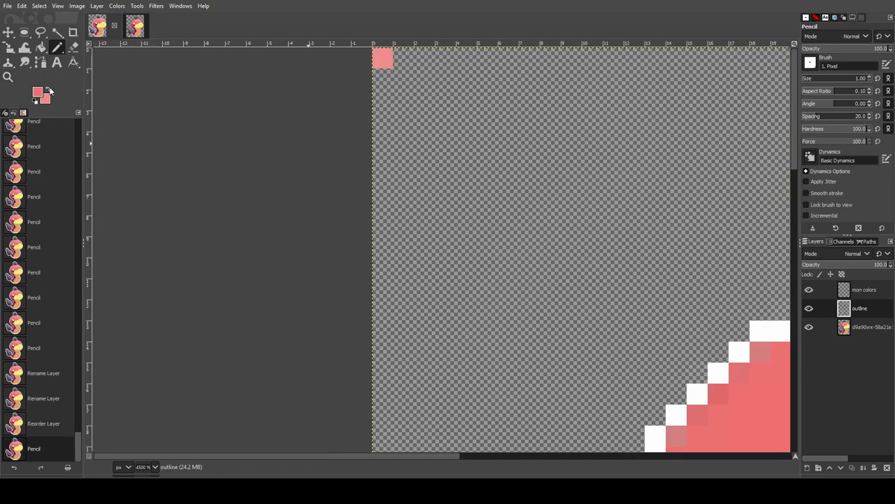
Sample the creature's coral, crimson and dark magenta and paint them as swatch pixels along the sprite's top row, spaced three pixels apart
left_click(446, 59)
key("alt+2")
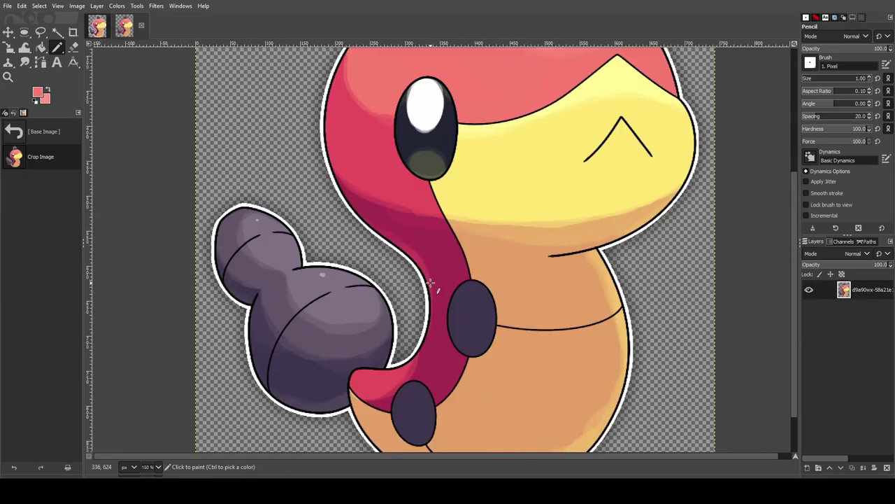
scroll(431, 283, "up", 3)
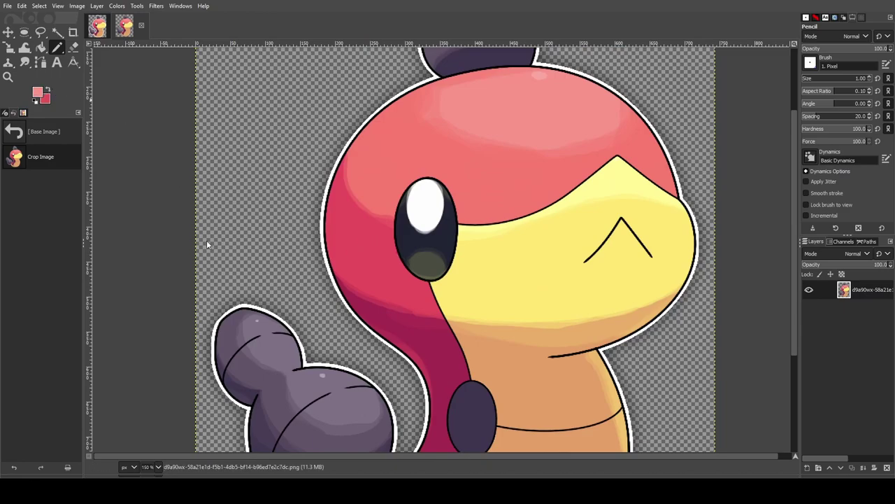
left_click(435, 377, "ctrl")
scroll(488, 337, "down", 3)
scroll(487, 335, "up", 4)
left_click(98, 25)
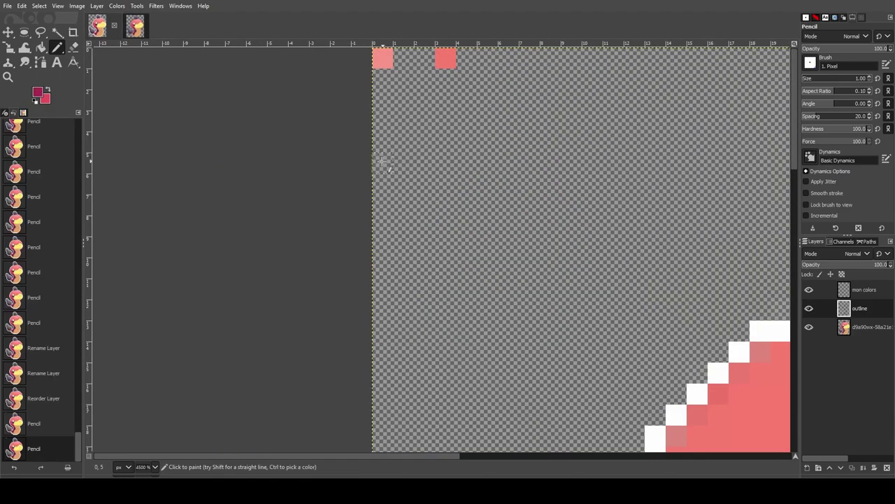
left_click(509, 58)
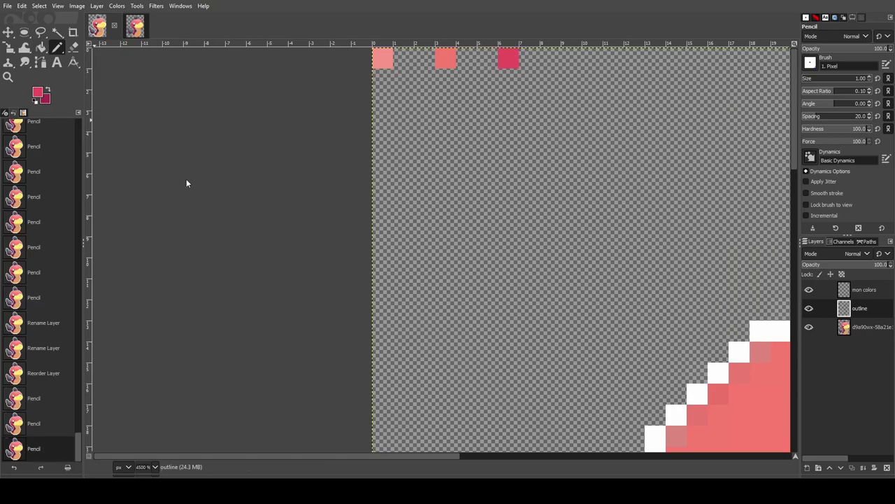
left_click(48, 91)
left_click(571, 58)
Sample the light and medium purples of the head knob in the full-size image and paint them as the next two swatches in the top row
left_click(135, 25)
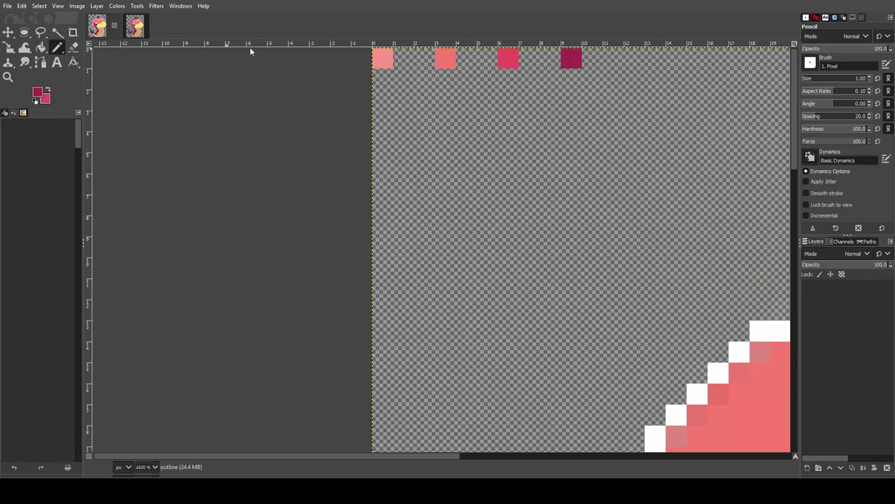
scroll(431, 246, "up", 2)
scroll(455, 210, "down", 7)
scroll(489, 140, "up", 7)
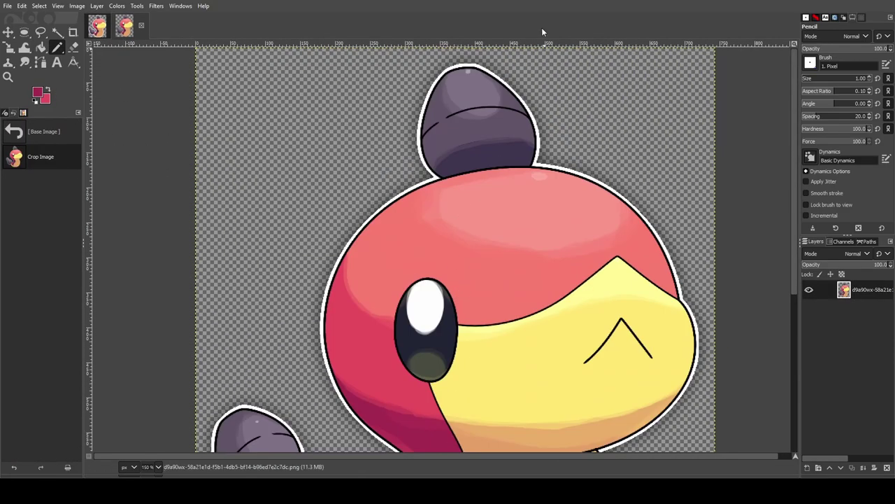
left_click(496, 124, "ctrl")
left_click(104, 29)
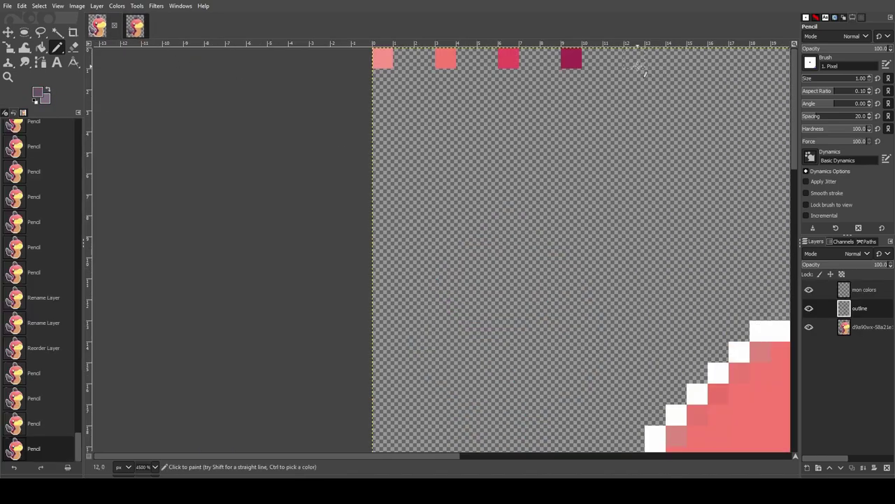
left_click(638, 63)
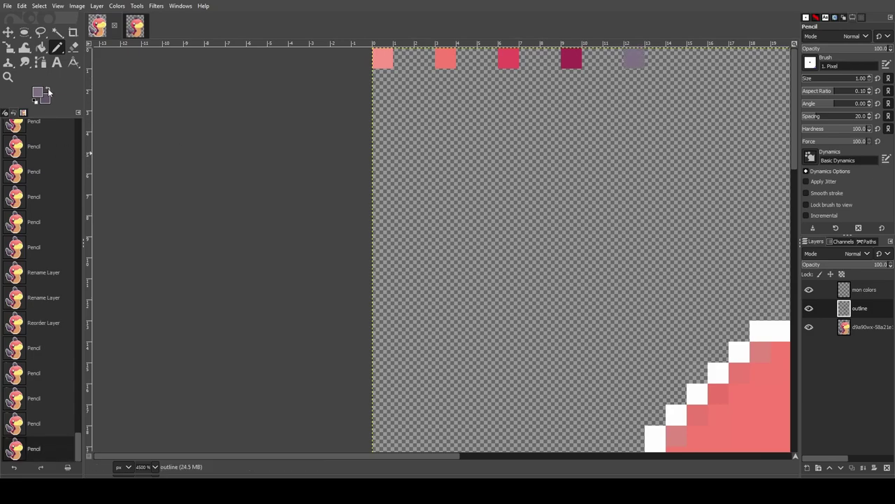
left_click(696, 62)
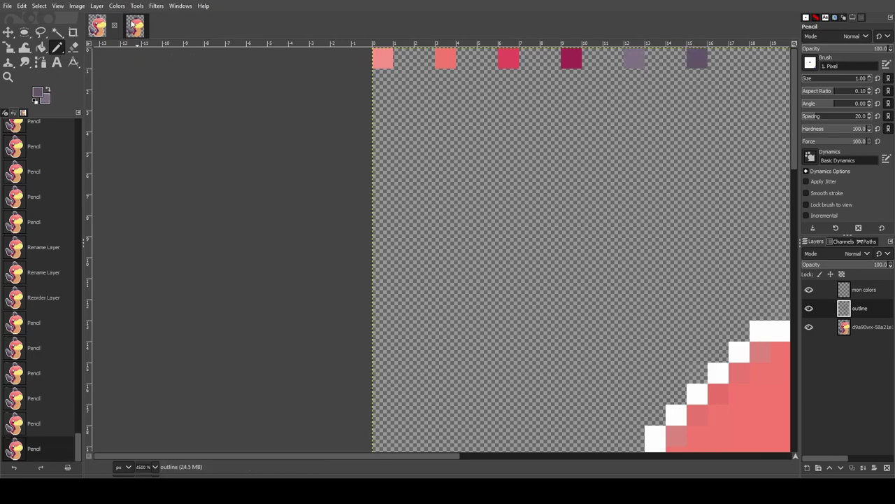
Sample the dark purple shadow from the full-size image and paint it as the last swatch in the sprite's top row
left_click(135, 26)
scroll(506, 151, "down", 5)
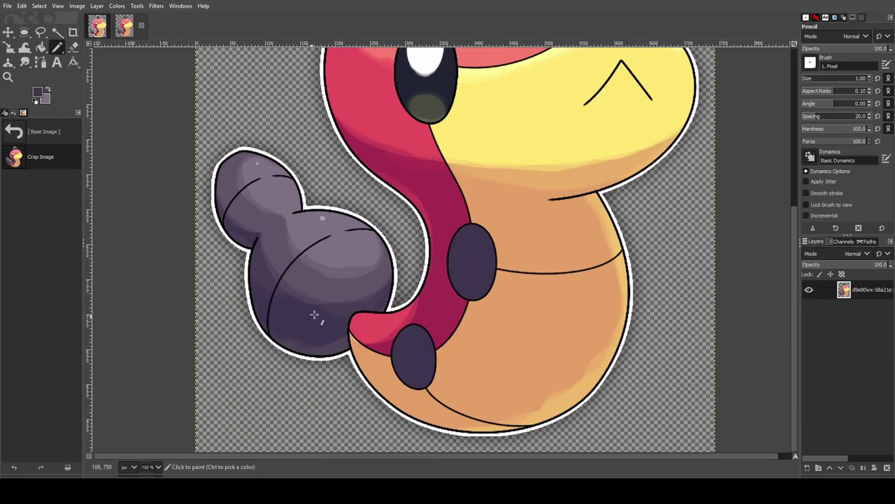
scroll(457, 162, "up", 4)
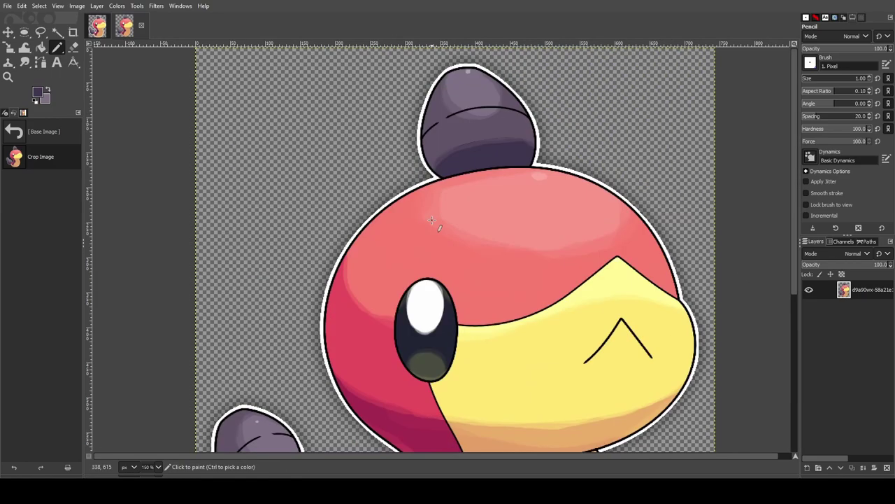
scroll(430, 217, "down", 3)
scroll(430, 217, "up", 4)
scroll(430, 217, "down", 5)
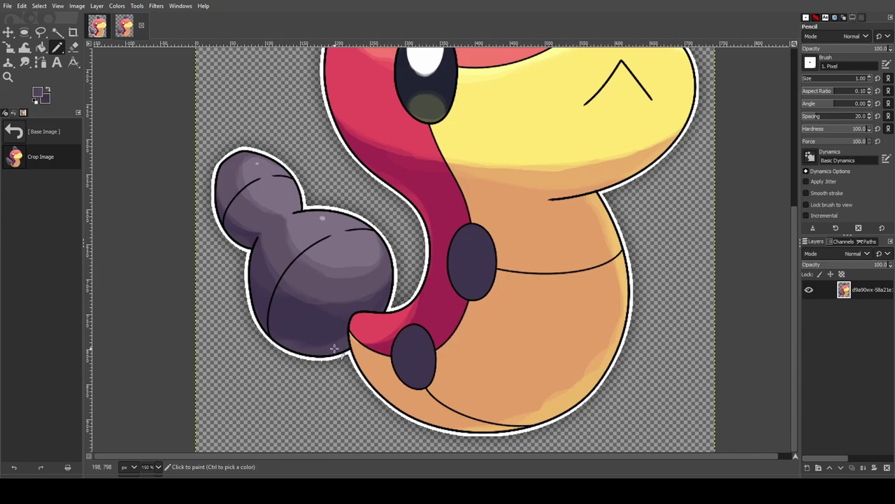
left_click(47, 90)
left_click(125, 26)
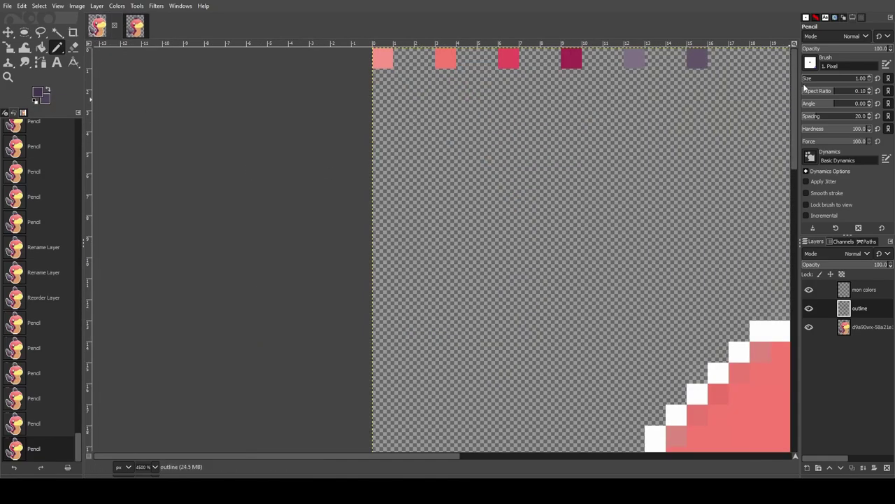
left_click(760, 64)
Sample the snout's pale yellow highlight and its main yellow from the full-size image as the two active colors
left_click(105, 27)
scroll(353, 301, "up", 6)
scroll(385, 283, "down", 6)
scroll(486, 254, "up", 5)
scroll(504, 270, "down", 5)
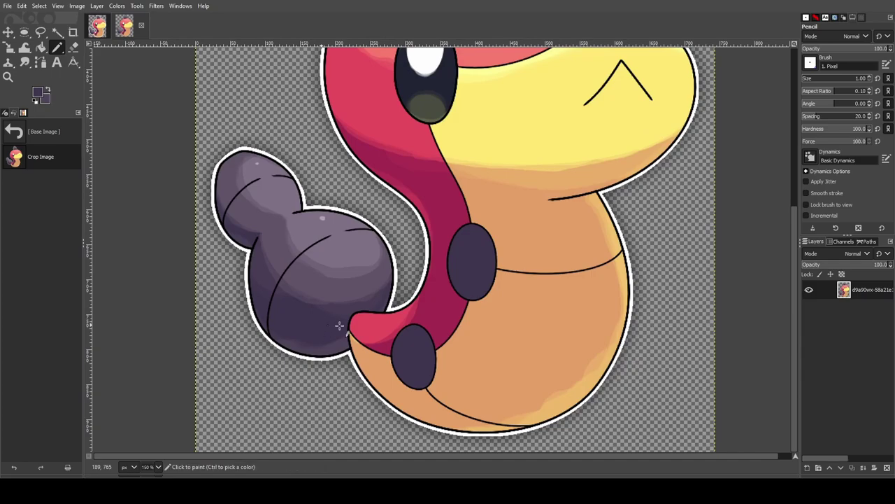
scroll(419, 359, "up", 5)
scroll(404, 286, "down", 2)
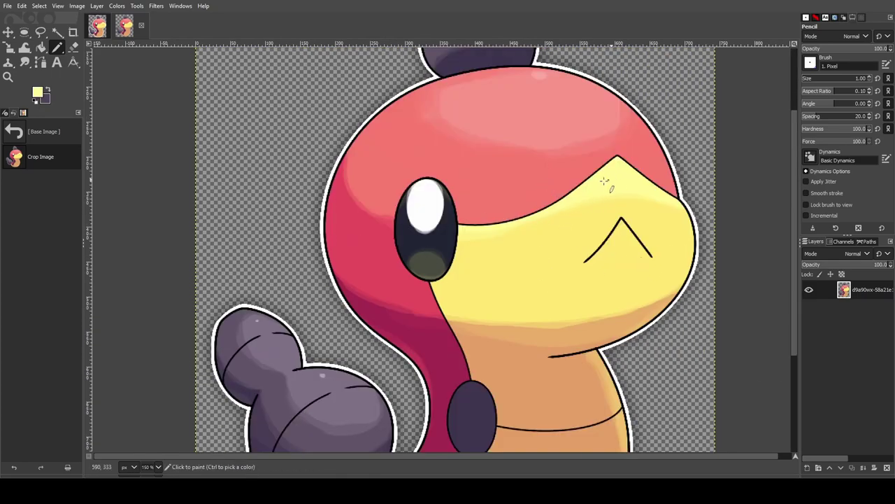
left_click(100, 27)
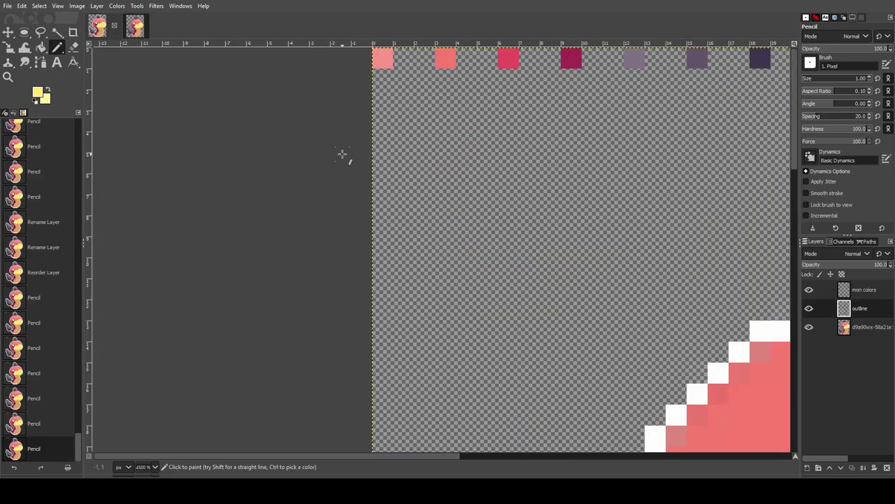
Start a second swatch row below the pinks with a pale yellow pixel and a main yellow pixel three pixels further along
scroll(548, 309, "right", 5)
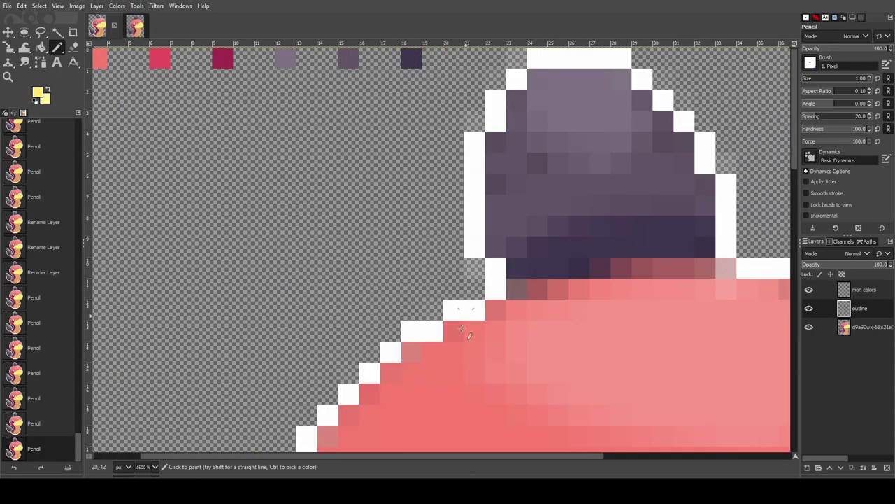
scroll(418, 250, "left", 1)
scroll(448, 186, "down", 2)
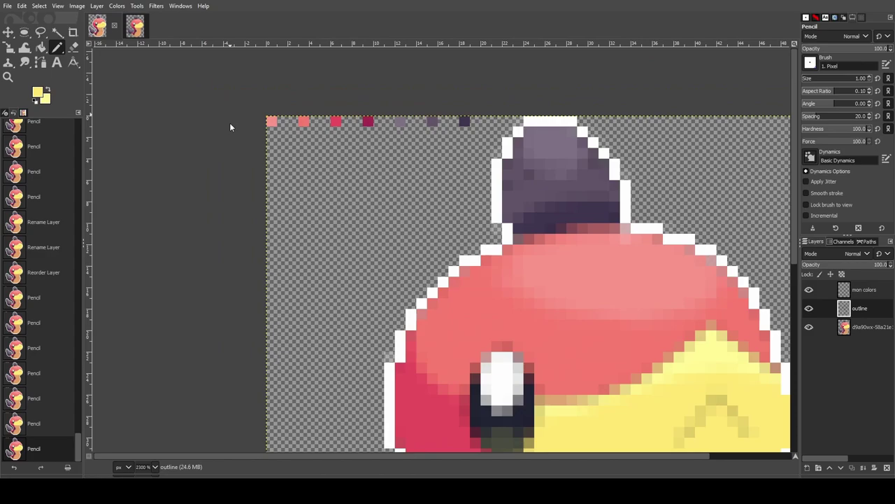
left_click(272, 165)
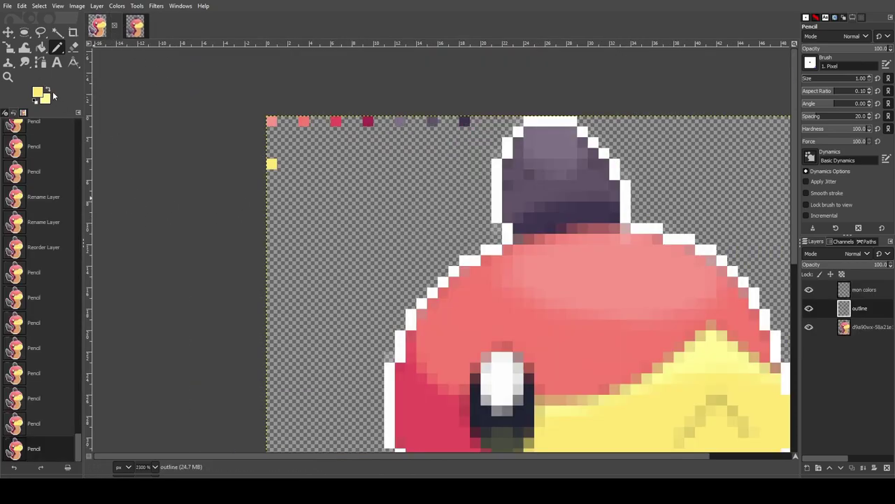
left_click(49, 90)
left_click(272, 165)
left_click(303, 164)
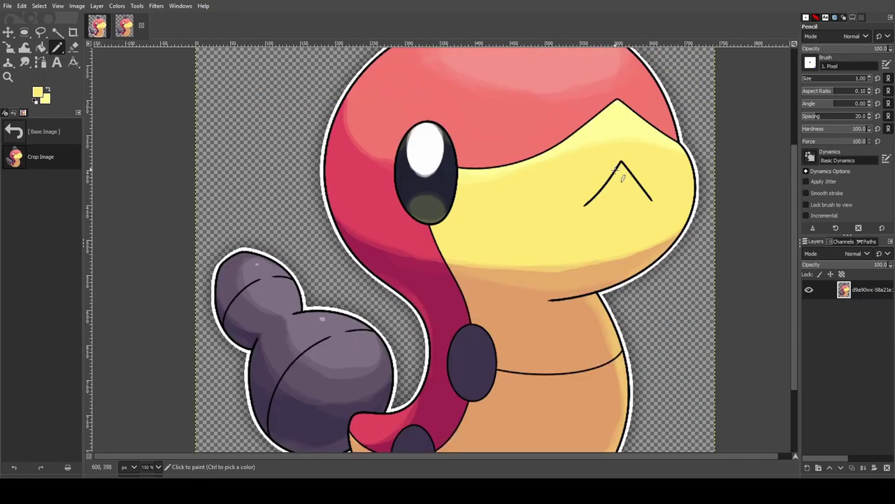
Sample the light orange shadow under the snout and the belly's orange and paint both as swatches after the yellows
scroll(619, 168, "down", 3)
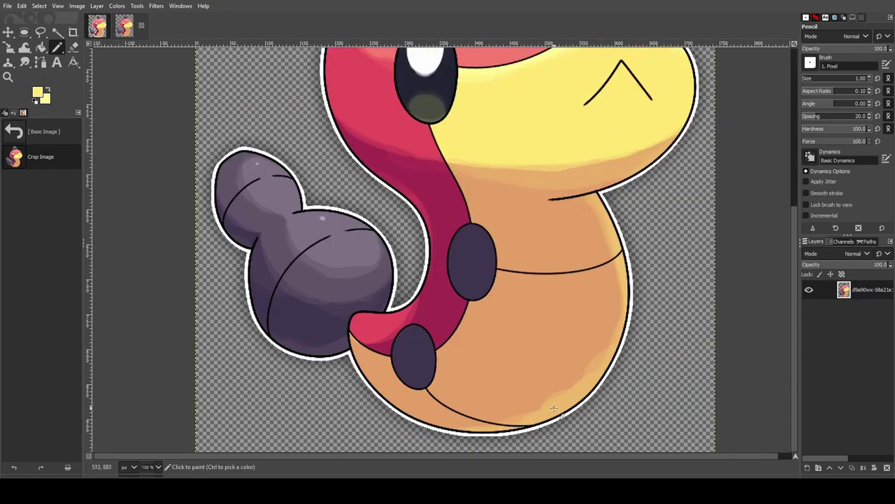
left_click(559, 183, "ctrl")
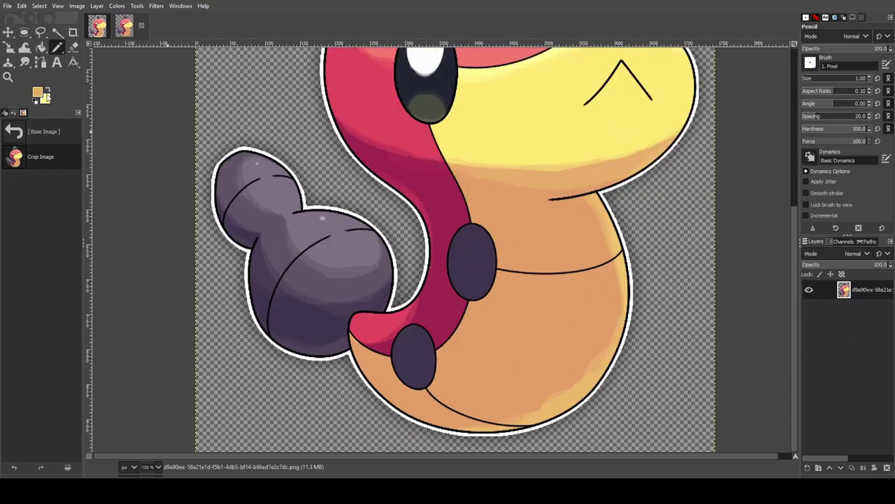
left_click(526, 319, "ctrl")
left_click(98, 26)
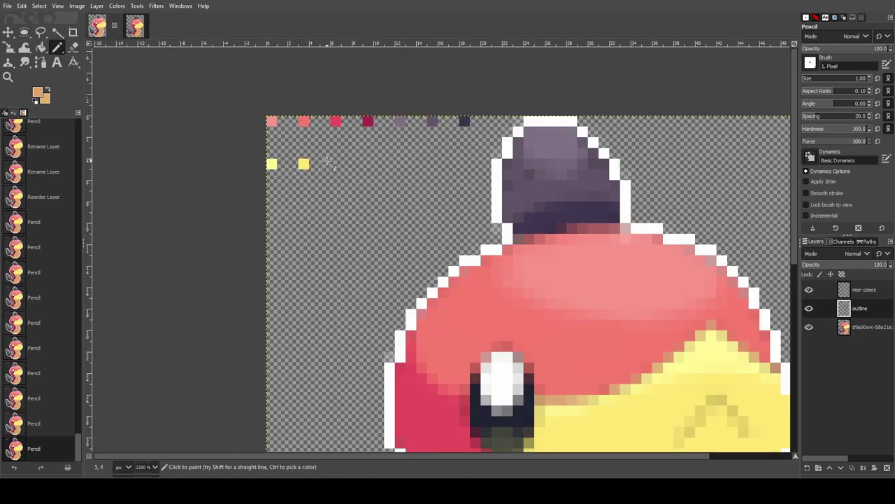
left_click(335, 164)
left_click(368, 164)
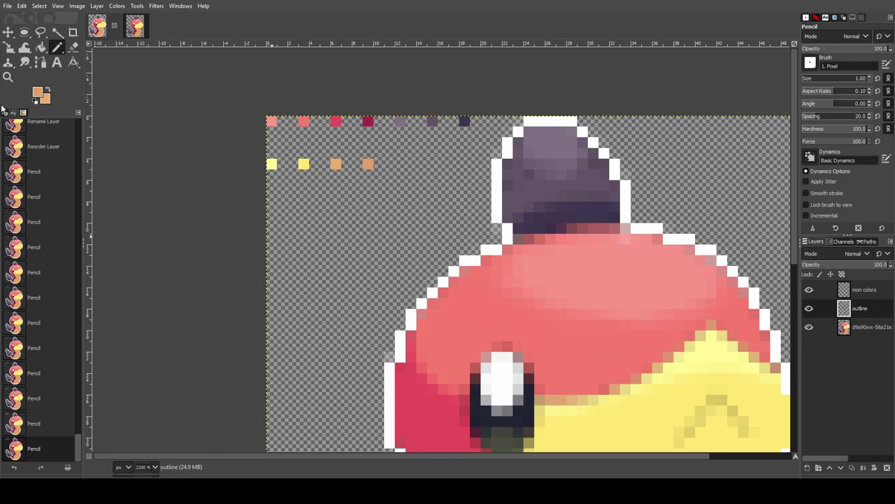
key("alt+1")
scroll(473, 198, "up", 8)
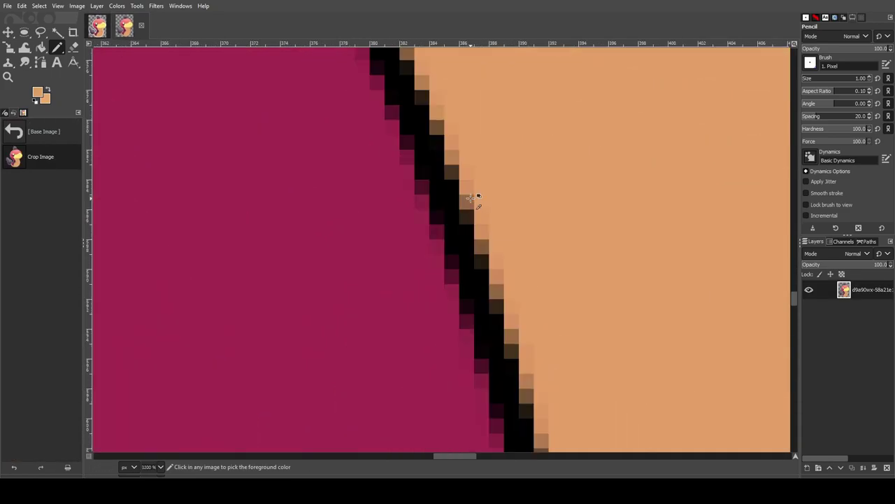
scroll(445, 199, "down", 9)
left_click(97, 26)
left_click(97, 303)
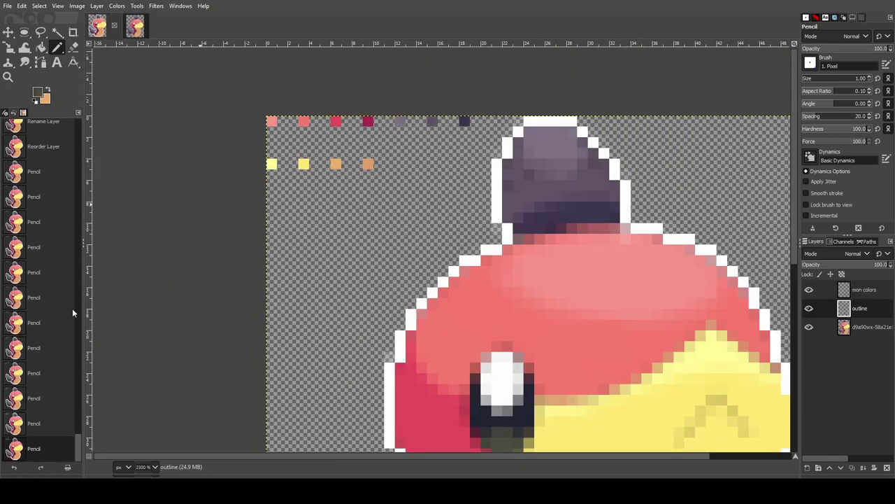
left_click(402, 168)
key("ctrl+z")
Paint a darker shade of the light pink and of the coral directly beside their swatches in the top row
scroll(553, 181, "down", 5)
scroll(451, 210, "up", 5)
scroll(253, 173, "up", 2)
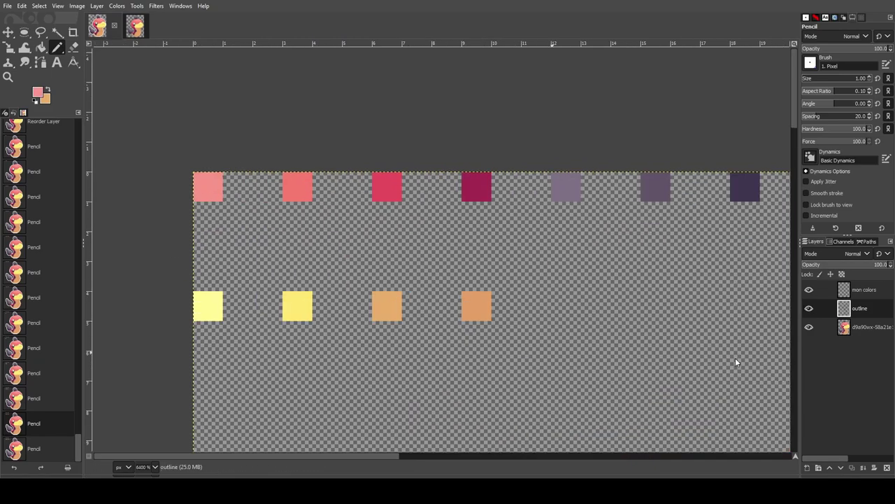
key("ctrl+y")
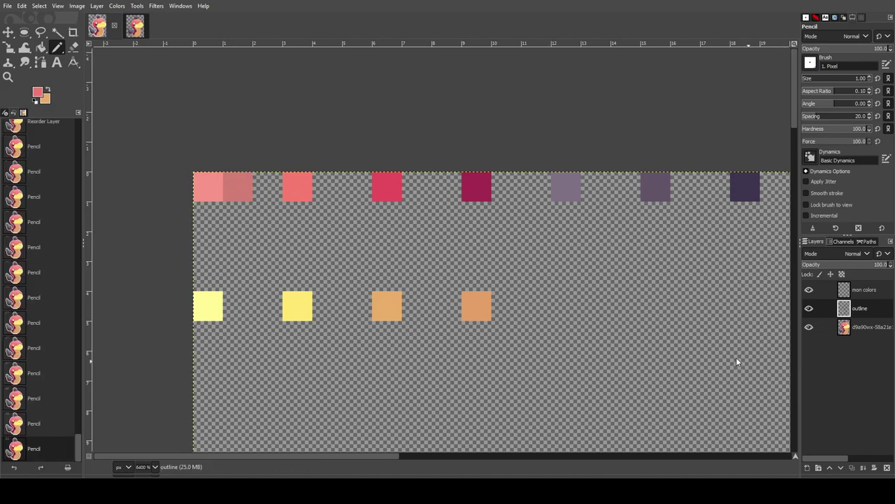
key("ctrl+y")
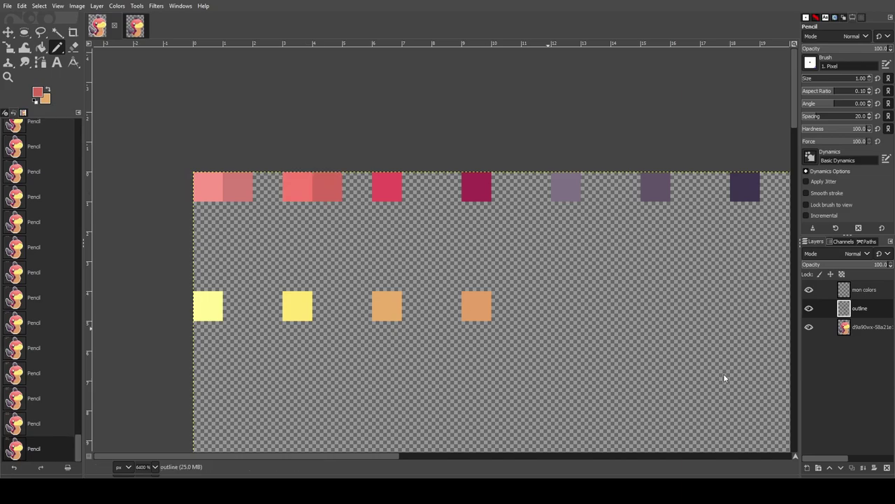
Paint a darker shade of the crimson and of the dark magenta directly beside their swatches
left_click(398, 185, "ctrl")
key("ctrl+y")
left_click(475, 176, "ctrl")
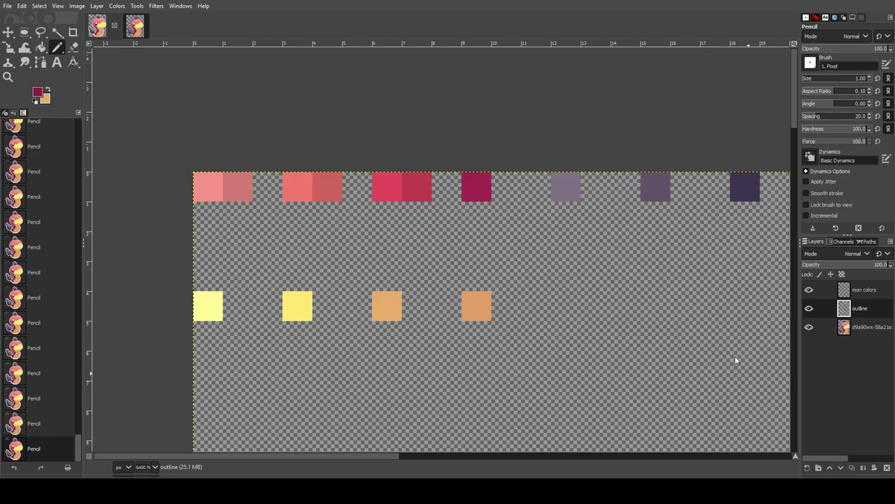
left_click(505, 188)
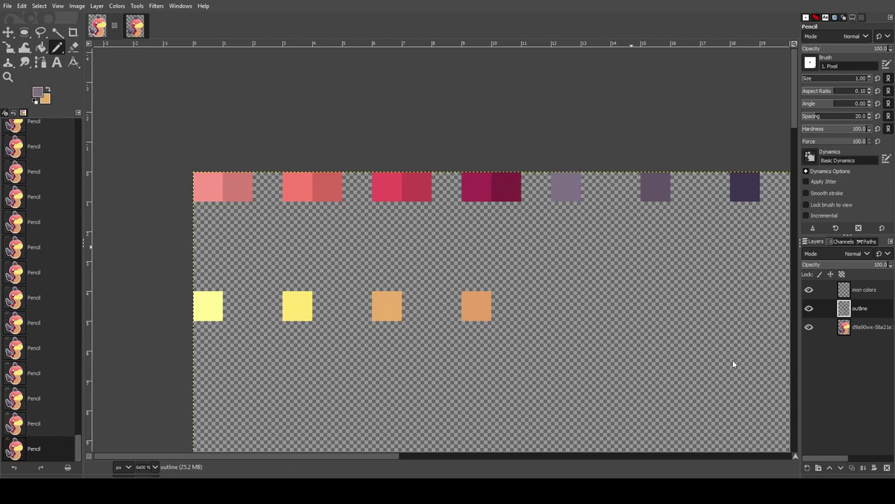
Paint a darker shade of each of the three purples and of the pale yellow directly beside their swatches
key("ctrl+y")
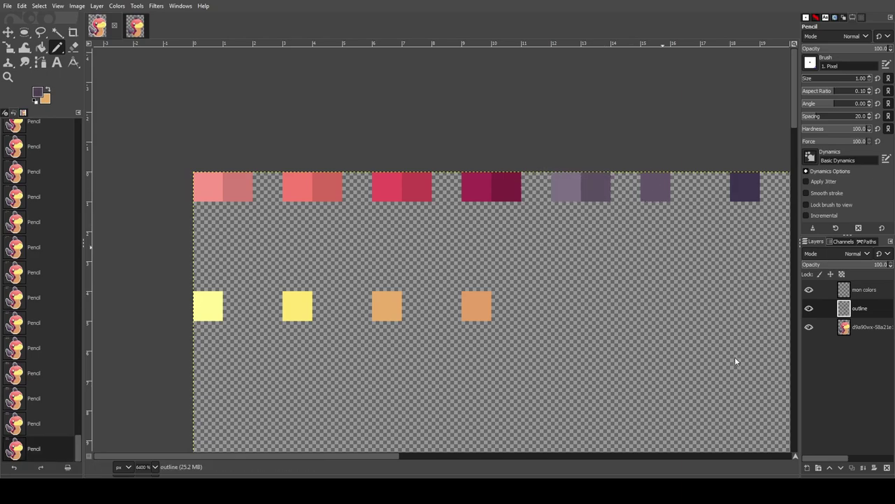
key("ctrl+y")
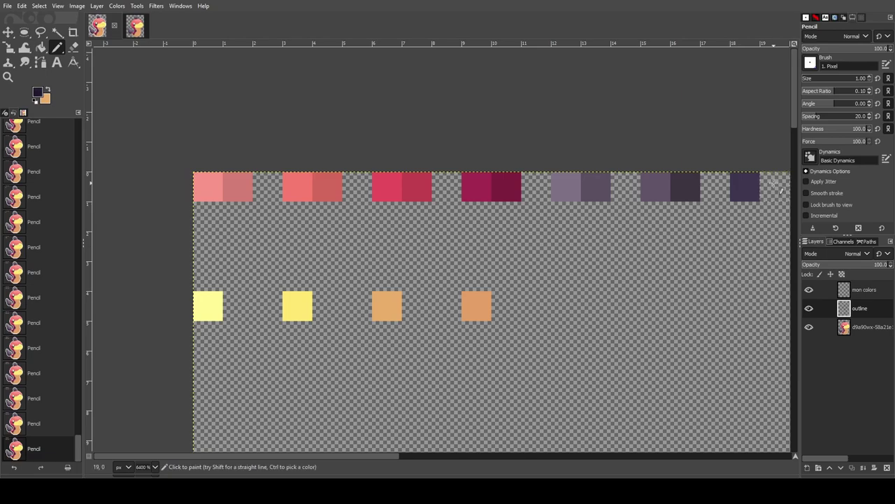
key("ctrl+y")
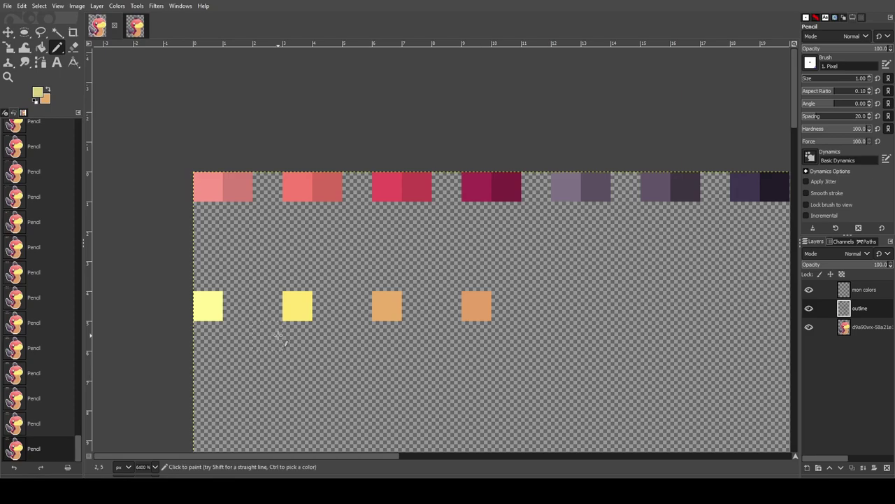
key("ctrl+y")
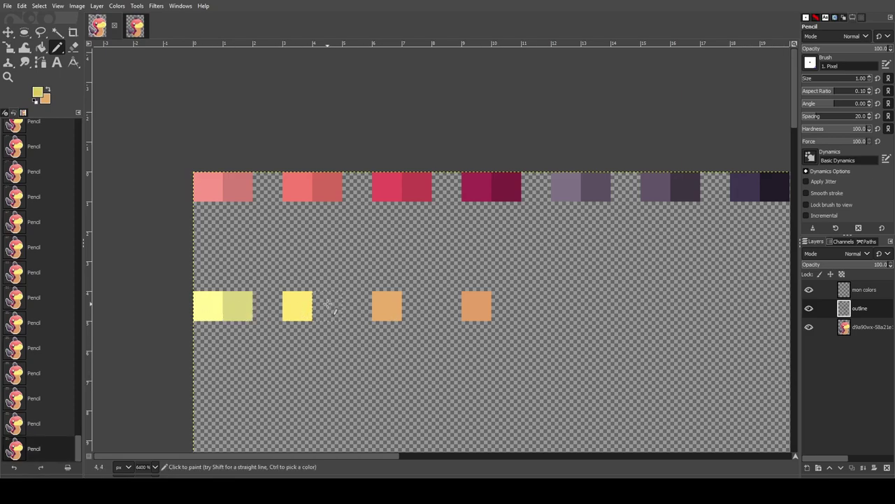
Paint a darker shade of the deeper yellow and of both oranges directly beside their swatches in the lower row
key("ctrl+y")
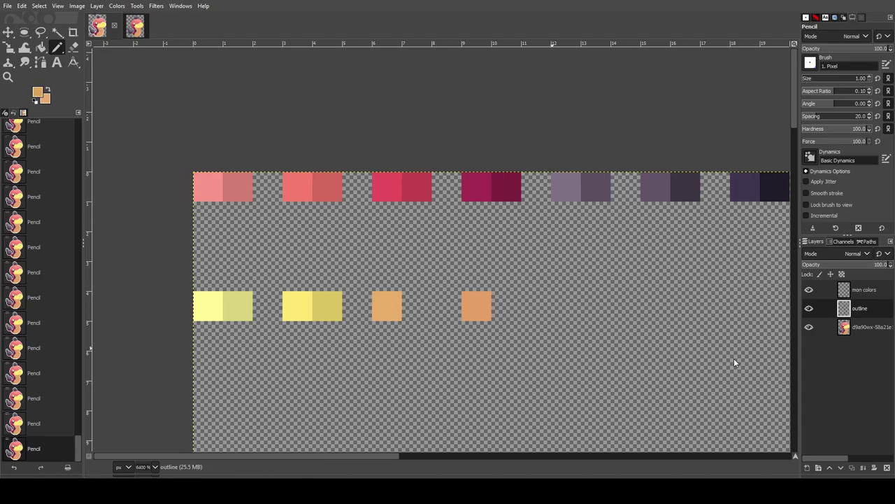
key("ctrl+y")
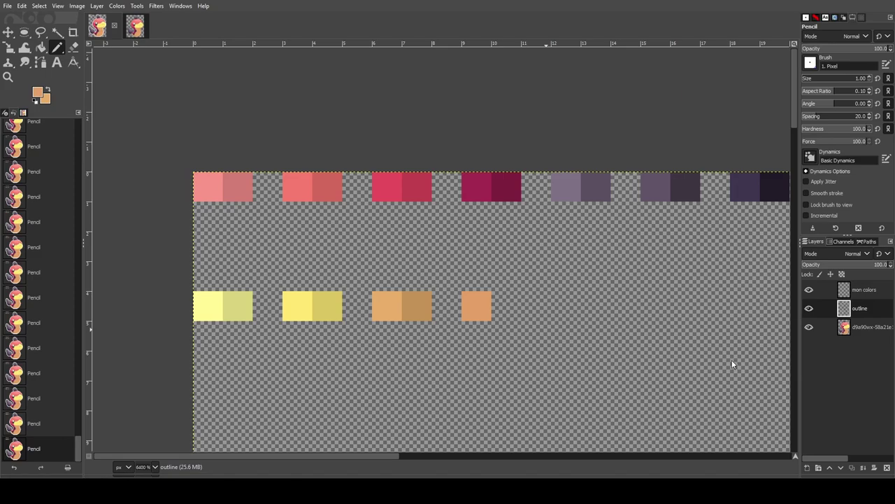
key("ctrl+y")
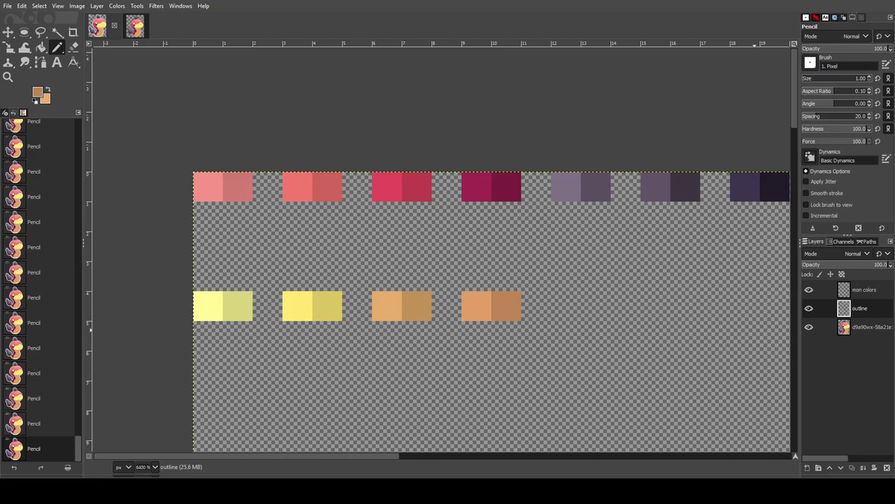
Sample the coral and crimson base and dark shades and paint them as two rows stacked directly under the light pink pair
left_click(300, 187, "ctrl")
left_click(208, 216)
left_click(330, 190, "ctrl")
left_click(238, 216)
left_click(388, 188, "ctrl")
left_click(209, 246)
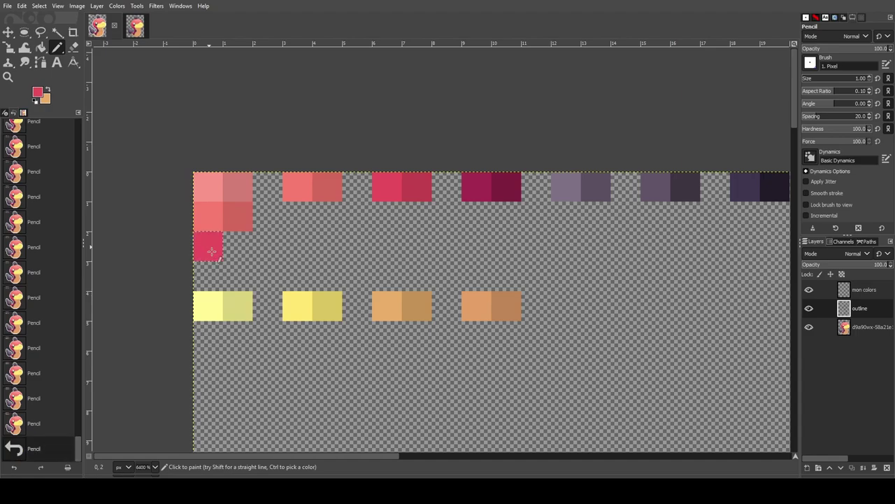
left_click(413, 183, "ctrl")
left_click(238, 246)
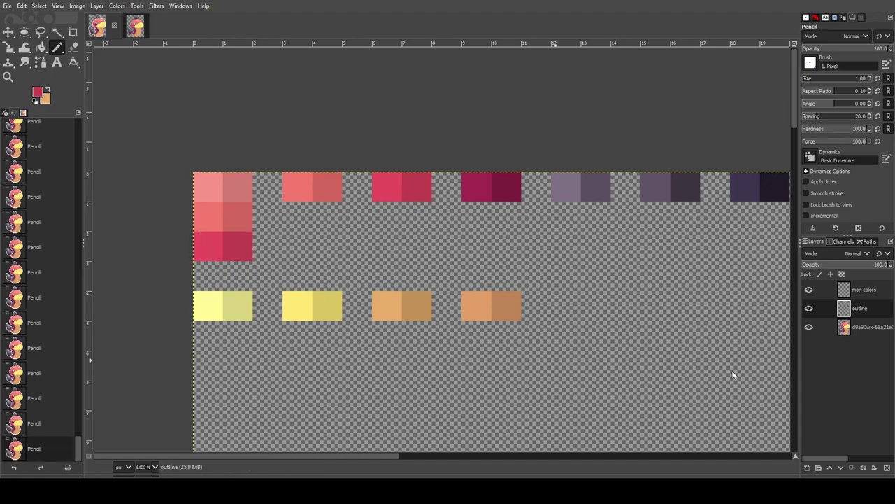
Copy the dark magenta pair under the crimson row and erase the original coral, crimson and magenta swatches from the top row
left_click(474, 183, "ctrl")
left_click(209, 276)
left_click(502, 186, "ctrl")
left_click(238, 276)
key("shift+e")
left_click_drag(297, 186, 506, 186)
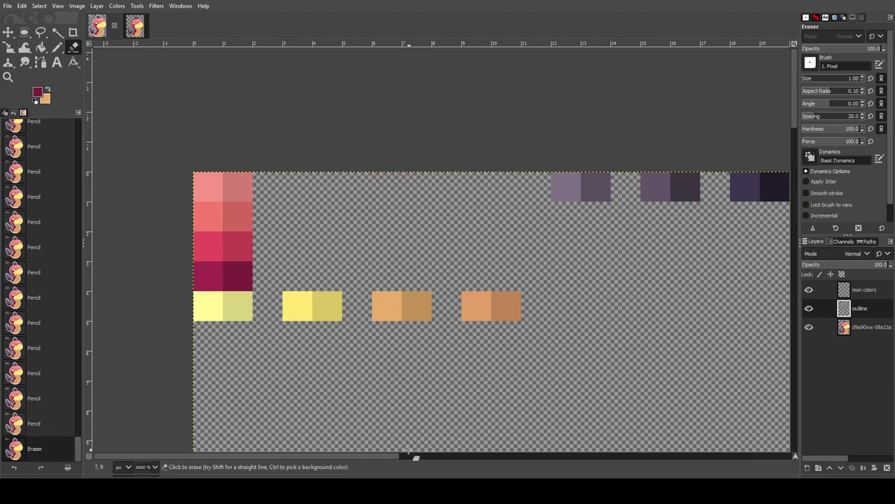
Copy the lightest purple pair to the top row, one pixel away from the red column
scroll(409, 452, "right", 3)
left_click(480, 186, "ctrl")
left_click(194, 186)
key("n")
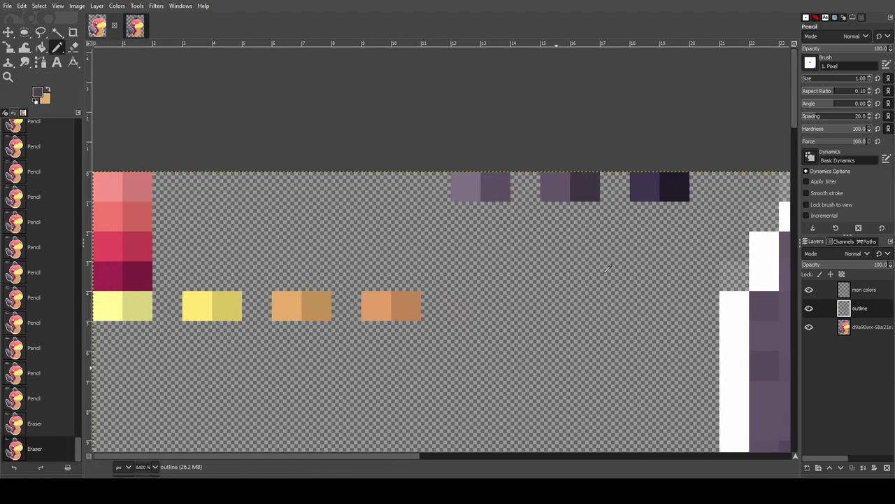
left_click(196, 186)
left_click(494, 193, "ctrl")
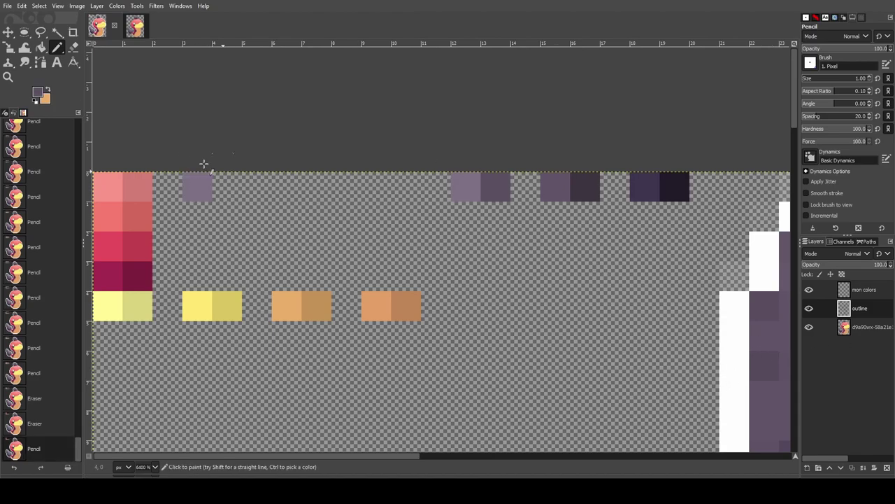
left_click(224, 186)
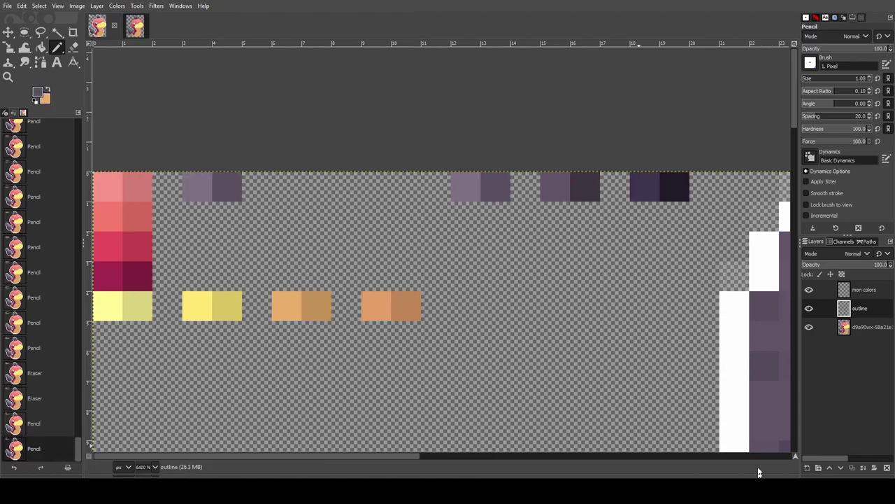
Copy the middle and the darkest purple pairs into two rows directly under the lightest purple pair
left_click(197, 216)
left_click(596, 185, "ctrl")
left_click(225, 214)
left_click(565, 180, "ctrl")
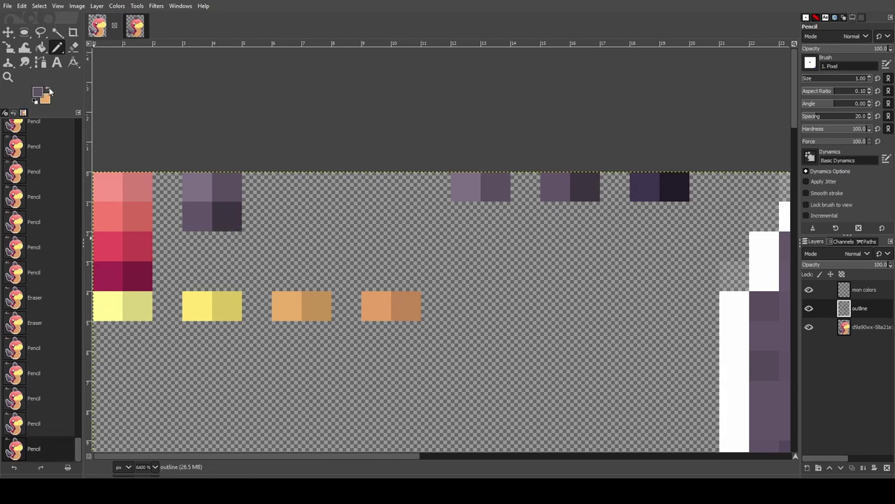
left_click(648, 191, "ctrl")
left_click(198, 247)
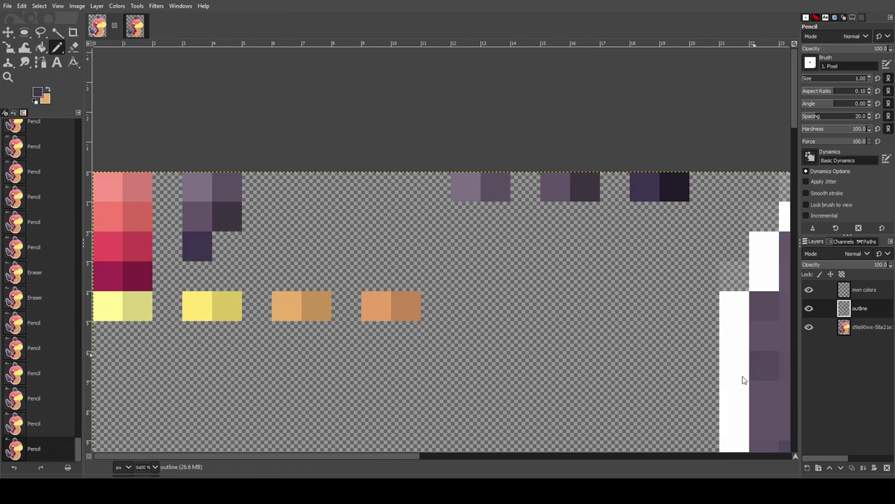
left_click(684, 197, "ctrl")
left_click(227, 246)
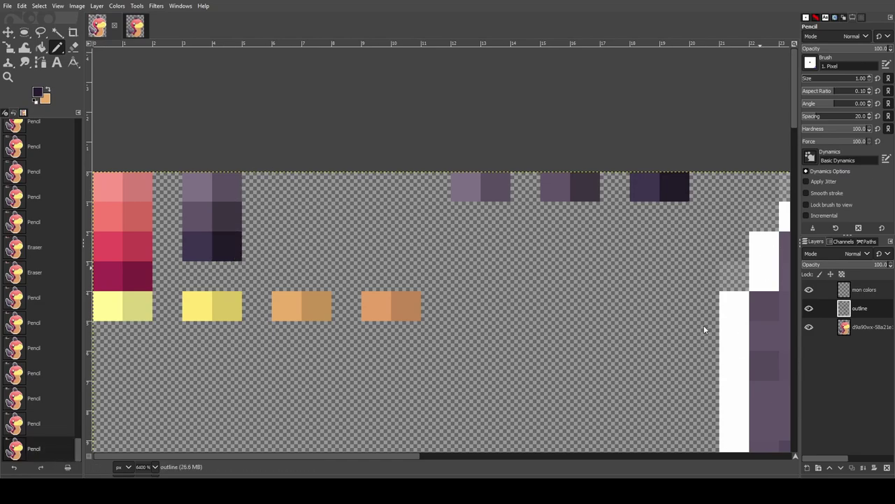
left_click(75, 46)
key("d")
key("x")
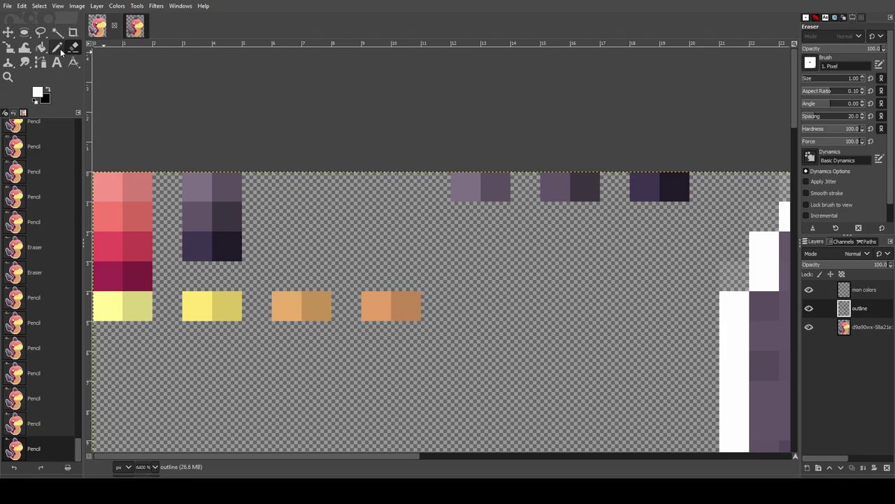
key("e")
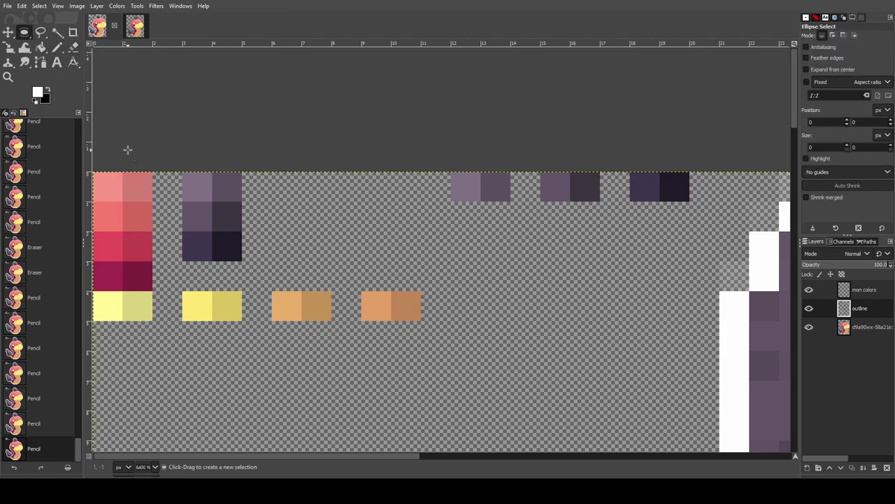
key("n")
key("g")
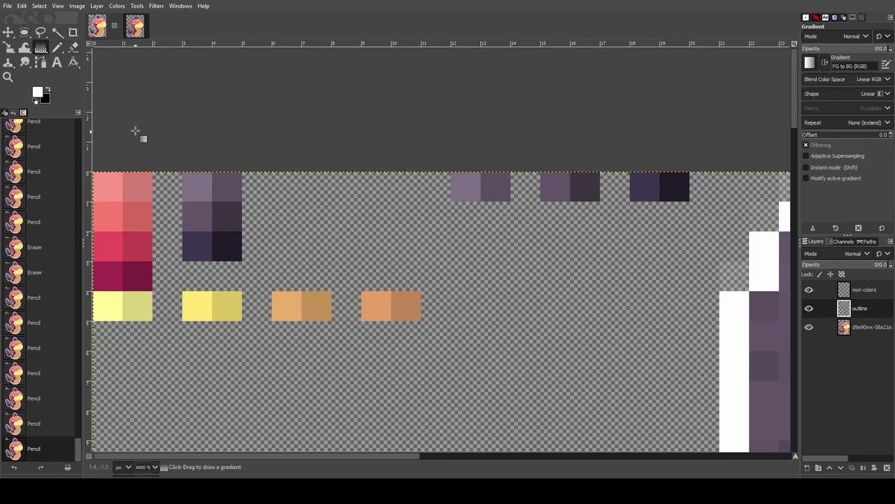
key("p")
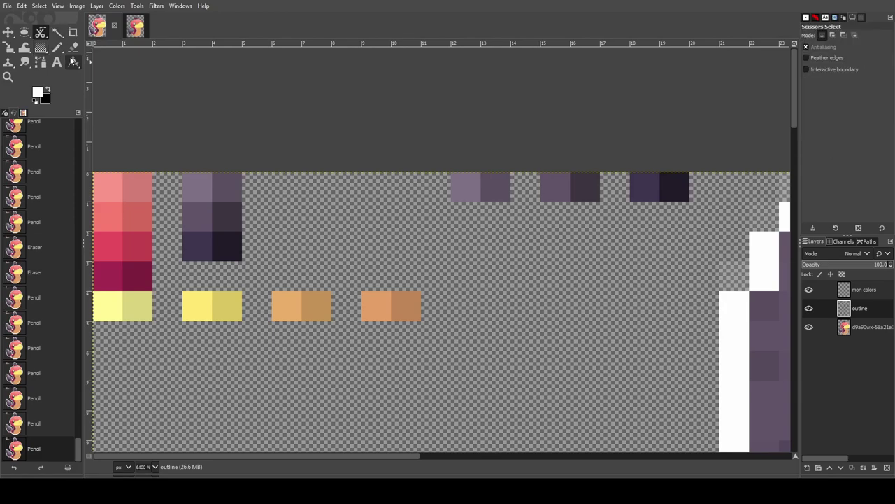
key("n")
Erase the three original purple pairs from the top row, keeping the stacked purple column
left_click(75, 51)
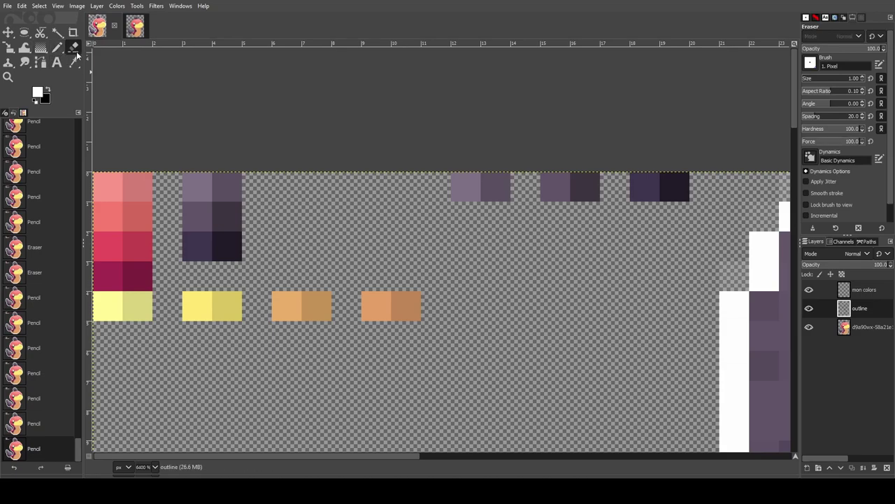
left_click(465, 187)
left_click(495, 188)
left_click(585, 187)
left_click(644, 188)
left_click(675, 187)
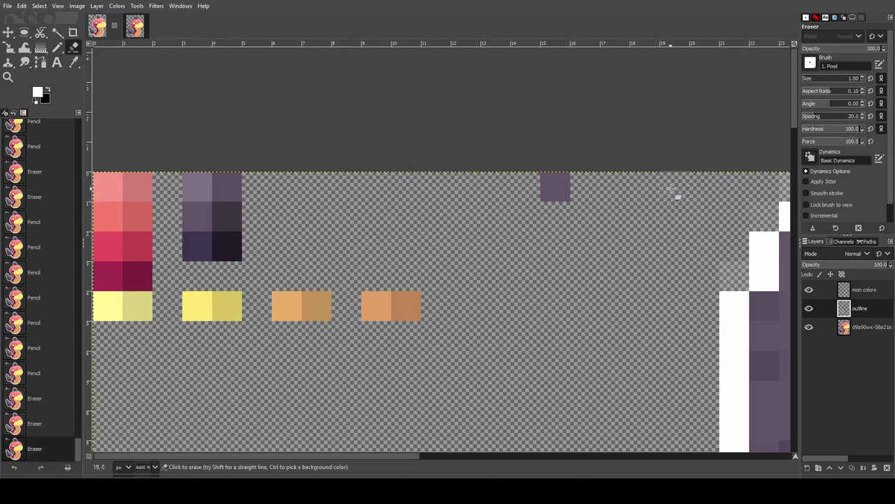
left_click(555, 187)
Copy both yellow pairs with the Pencil into a new column starting in the top row, one pixel away from the purples
key("n")
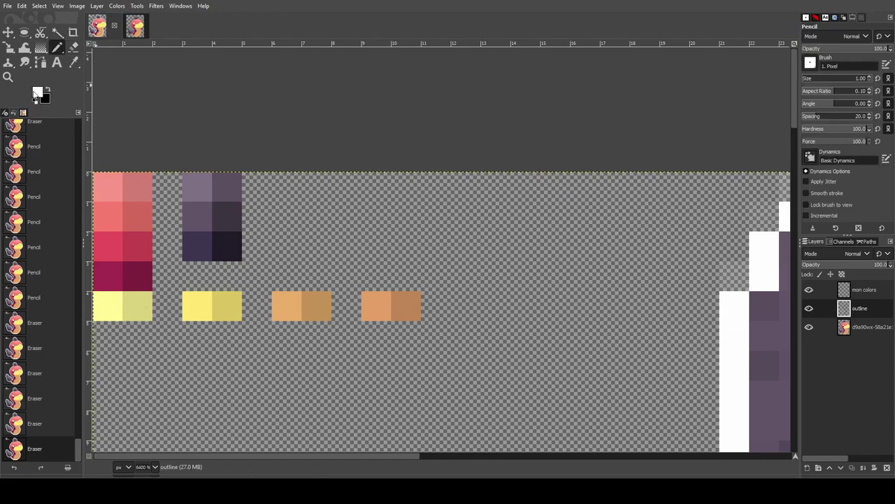
left_click(119, 314, "ctrl")
left_click(286, 186)
left_click(137, 305, "ctrl")
left_click(317, 186)
left_click(198, 308, "ctrl")
left_click(287, 216)
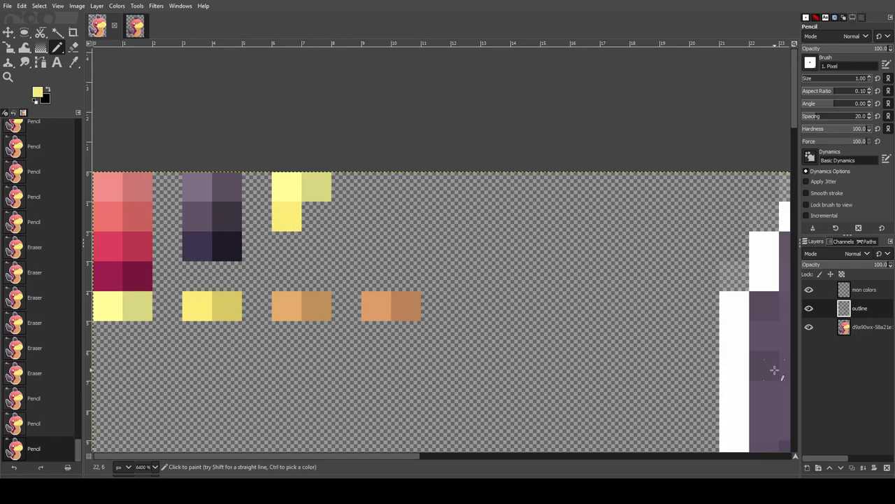
left_click(227, 303, "ctrl")
left_click(316, 215)
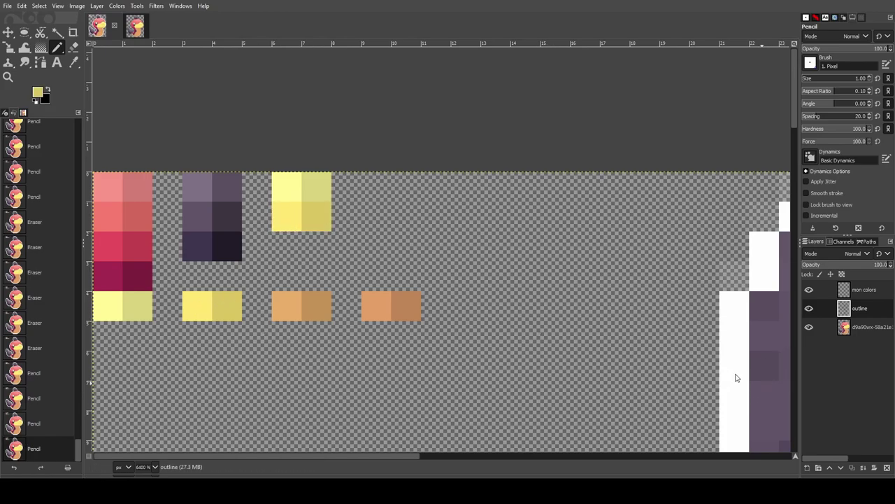
Copy the light orange and the darker orange pairs into two rows directly under the stacked yellows
left_click(287, 306, "ctrl")
left_click(287, 246)
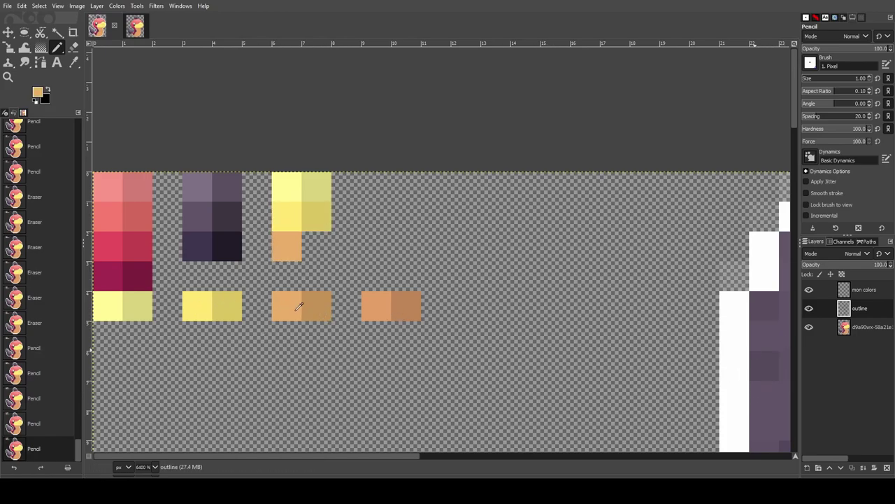
left_click(316, 306, "ctrl")
left_click(316, 247)
left_click(378, 309, "ctrl")
left_click(287, 276)
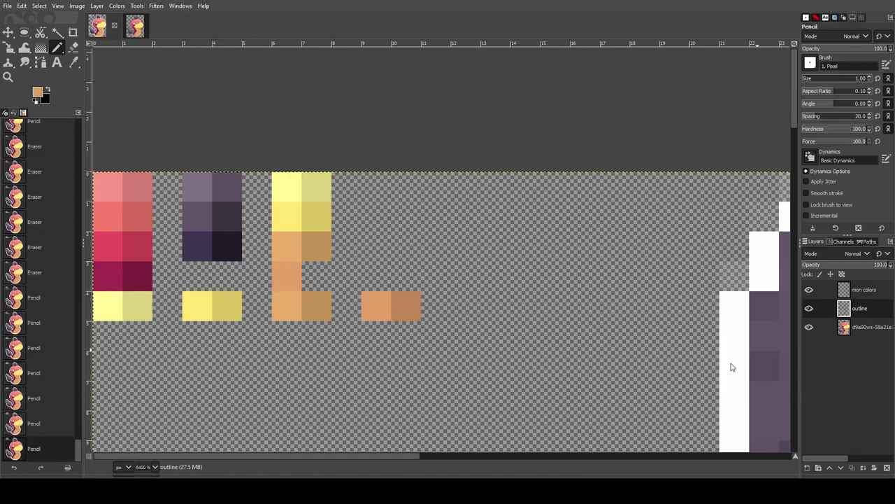
left_click(402, 301, "ctrl")
left_click(319, 276)
Erase the original row of yellow and orange swatches below the stacked palette columns
left_click(73, 47)
left_click_drag(108, 305, 139, 308)
left_click_drag(411, 315, 194, 309)
scroll(466, 238, "down", 5)
scroll(490, 242, "down", 3)
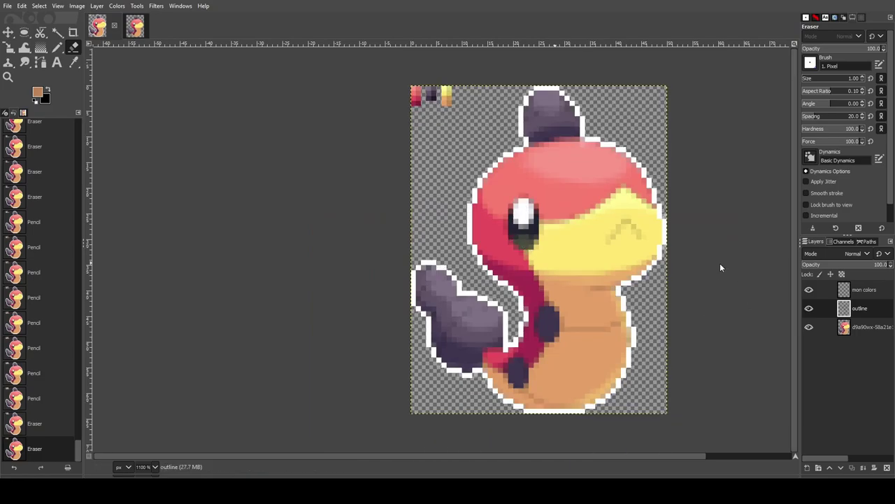
Compare the purple tip on the creature's head in the full-size illustration with its pixel version
scroll(647, 217, "up", 2)
scroll(483, 165, "down", 1)
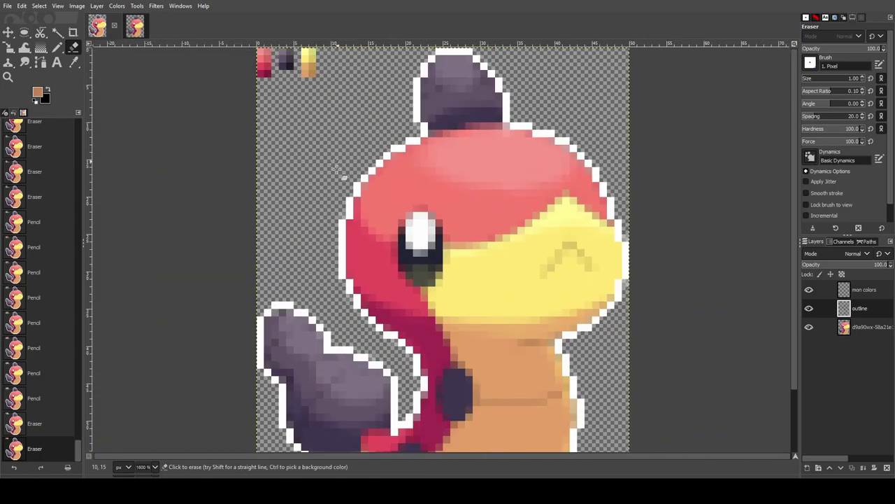
scroll(427, 77, "up", 3)
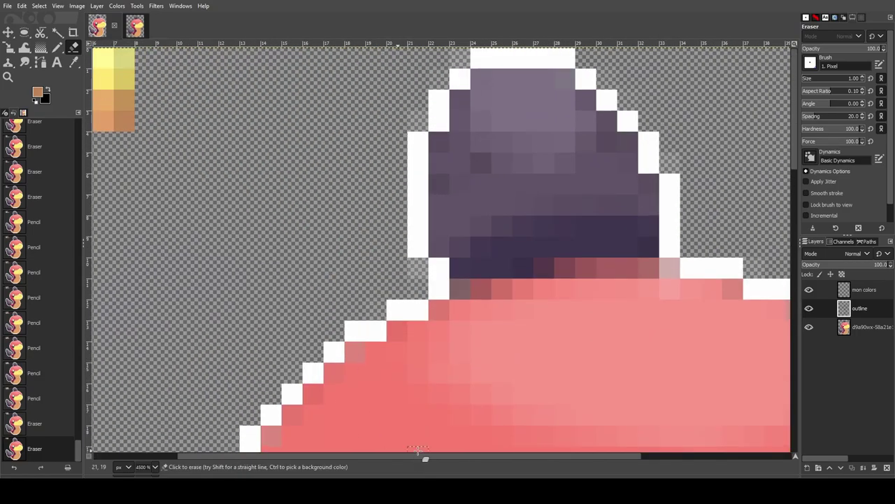
left_click_drag(413, 458, 368, 457)
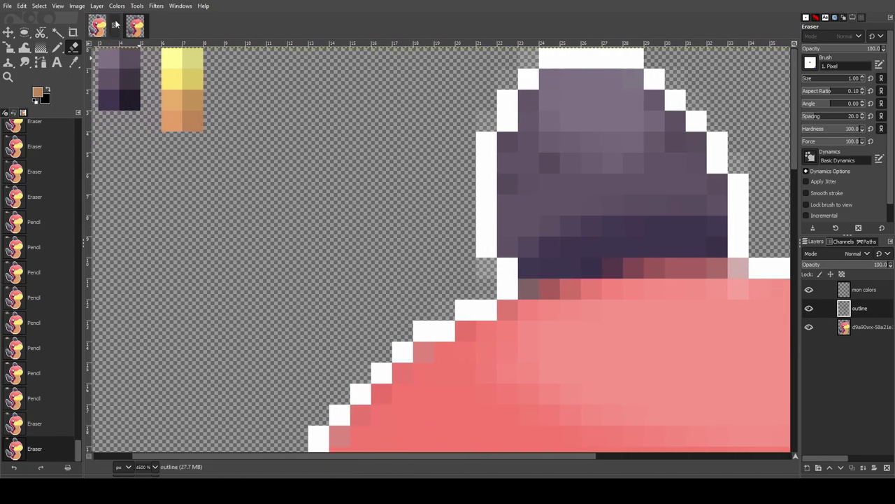
left_click(134, 26)
scroll(499, 86, "up", 3)
scroll(436, 57, "up", 4)
scroll(439, 109, "up", 2)
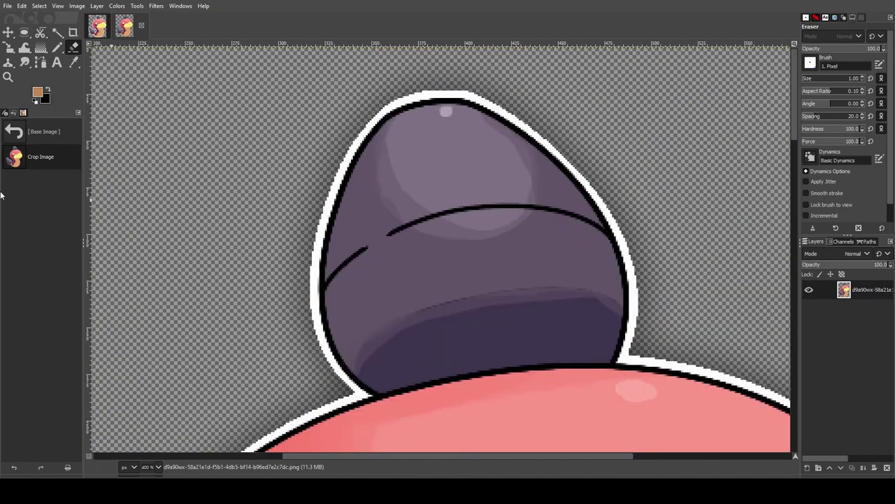
left_click(97, 27)
left_click(132, 26)
left_click(98, 26)
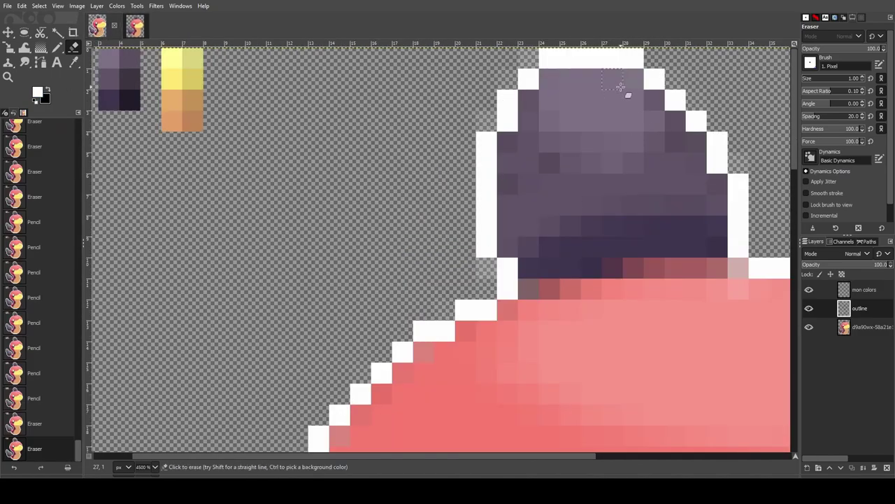
key("n")
left_click(867, 289)
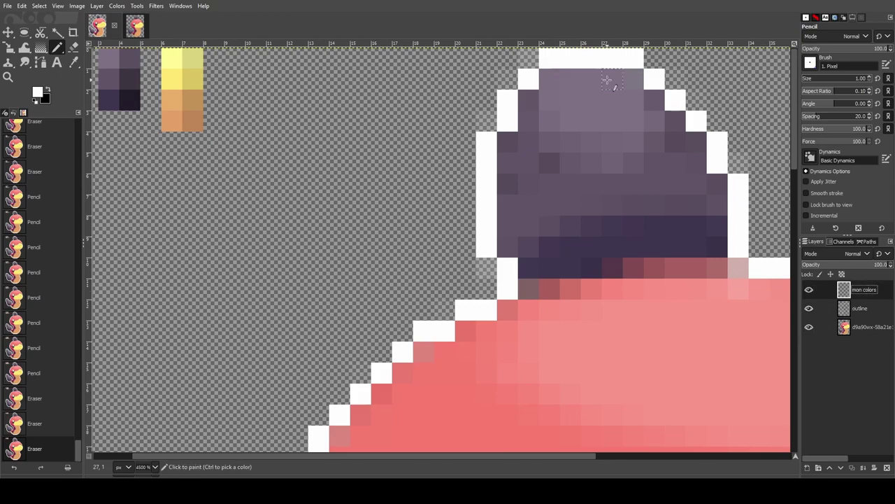
left_click(135, 26)
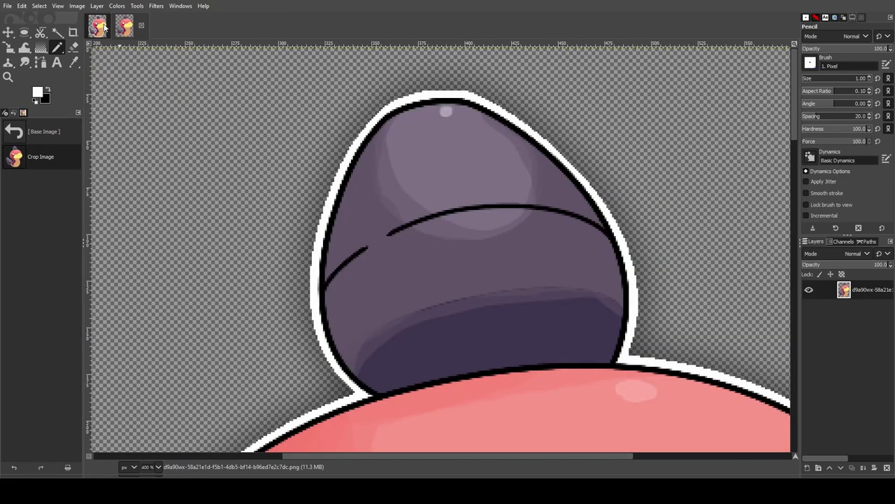
left_click(104, 27)
key("ctrl+z")
Select all white outline pixels on the outline layer by color, fill them with black and clear the selection
left_click(850, 306)
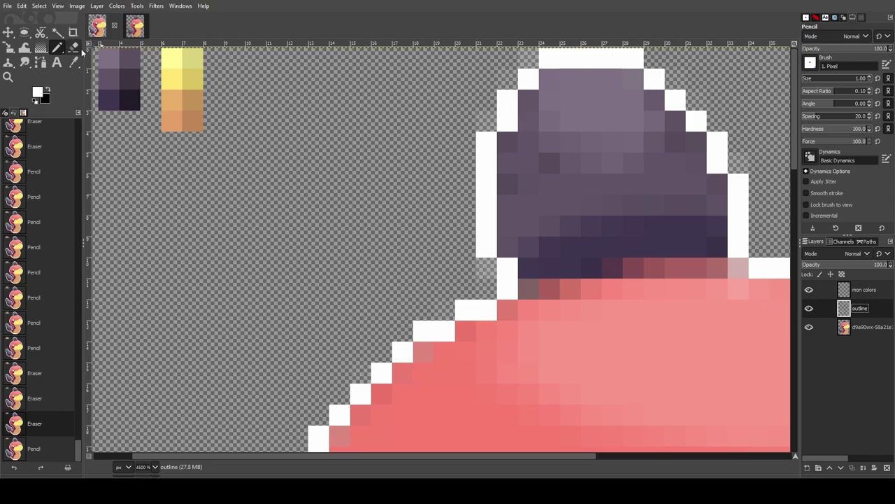
left_click(58, 32)
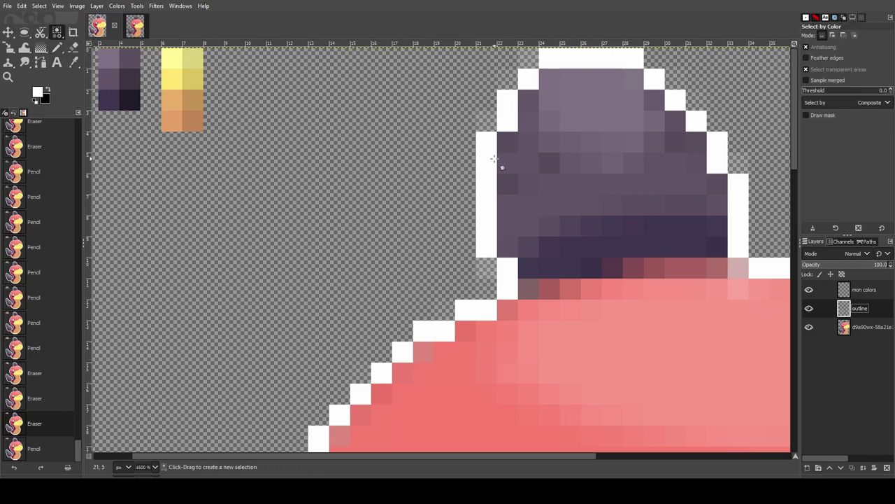
left_click(494, 161)
key("d")
left_click(40, 47)
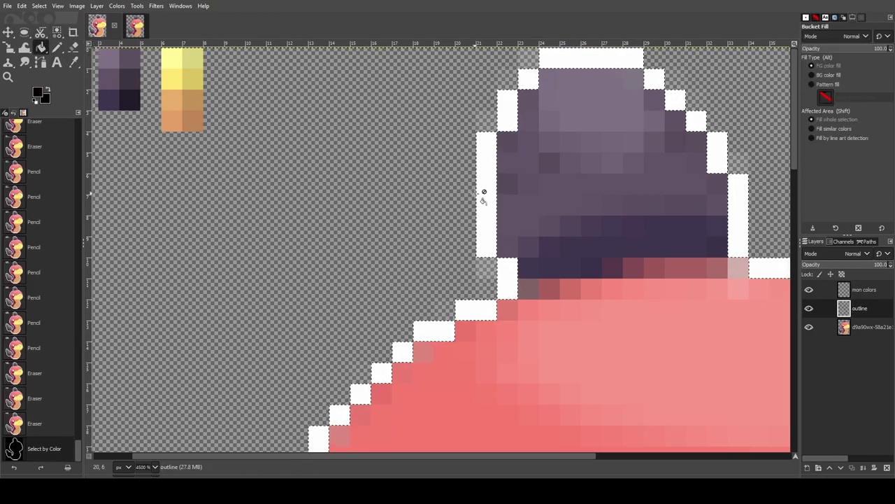
left_click(480, 194)
left_click(49, 31)
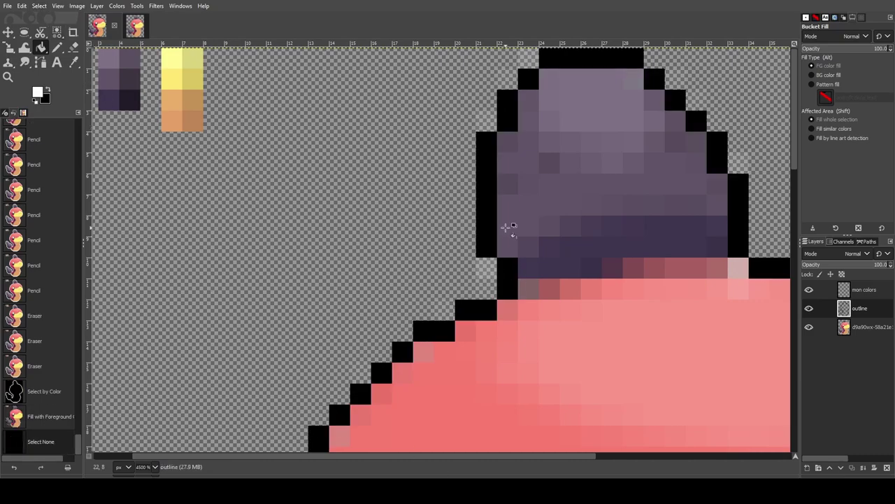
Place one white highlight pixel near the top of the purple head tip on the mon colors layer with the Pencil
left_click(57, 47)
left_click(864, 289)
left_click(140, 24)
left_click(100, 26)
left_click(613, 80)
scroll(533, 116, "down", 3)
scroll(536, 115, "up", 3)
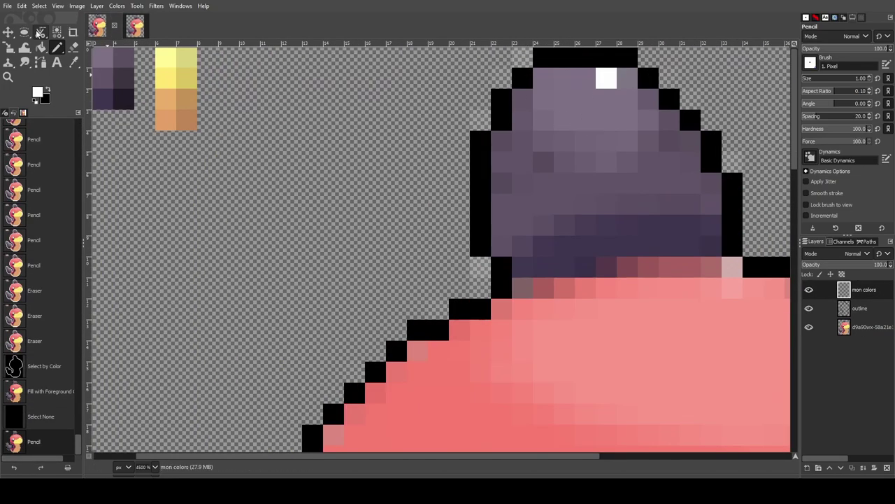
Pick the light purple and paint the upper highlight area of the head tip around the white pixel
left_click(537, 81, "ctrl")
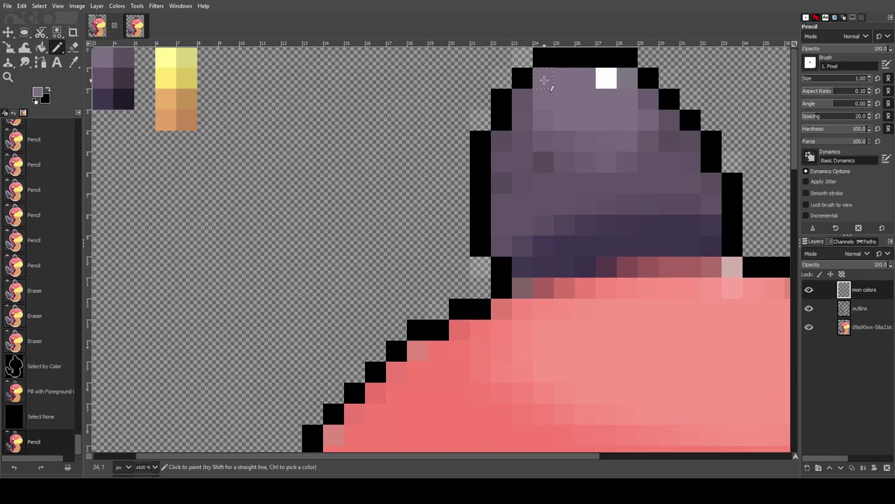
left_click(137, 25)
left_click(99, 26)
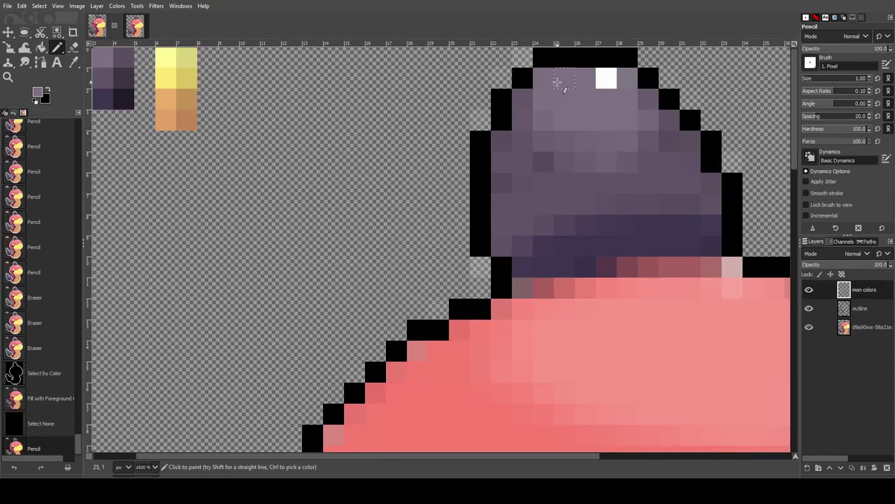
left_click(558, 83)
left_click(547, 94)
left_click(560, 101)
left_click(561, 120)
left_click(631, 121)
left_click(647, 121)
left_click(629, 82)
left_click(628, 105)
left_click(606, 115)
left_click(587, 118)
left_click(591, 89)
left_click(576, 100)
Extend the light purple highlight downward with a short row and a single pixel below it, matching the full-size illustration
left_click_drag(586, 142, 622, 140)
left_click(606, 158)
left_click(130, 32)
left_click(102, 33)
left_click(643, 139)
left_click(128, 36)
left_click(124, 27)
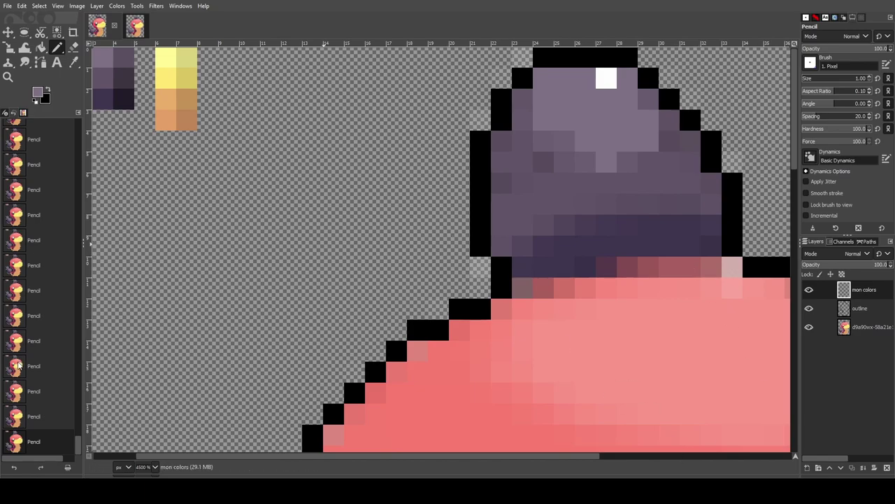
Pick the medium purple from the palette and paint the pixels just above the dark shadow band of the head tip
left_click(100, 75, "ctrl")
left_click_drag(520, 251, 585, 214)
key("alt+2")
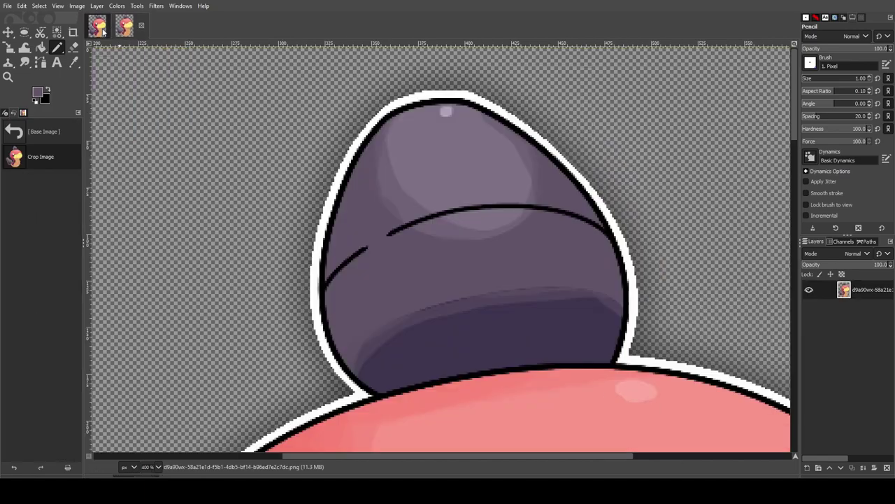
key("alt+1")
left_click(710, 224)
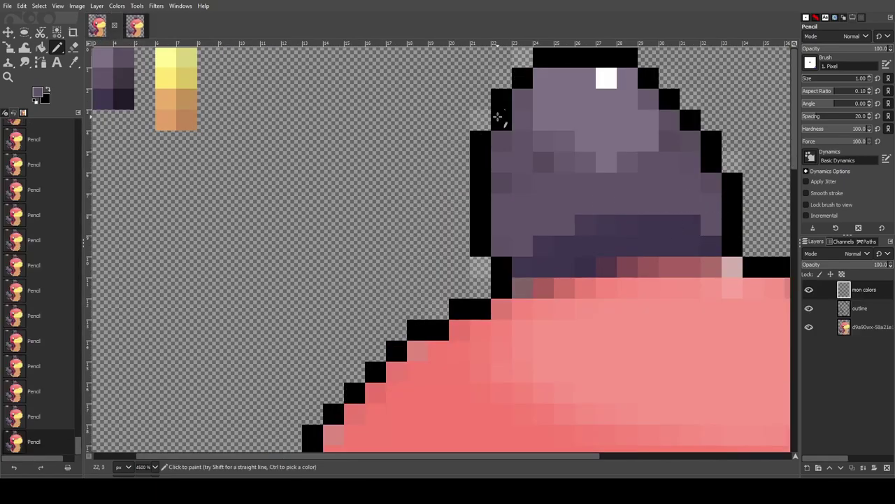
Paint medium purple over the uneven pixels along the left and right sides of the head tip
left_click(809, 290)
left_click(809, 293)
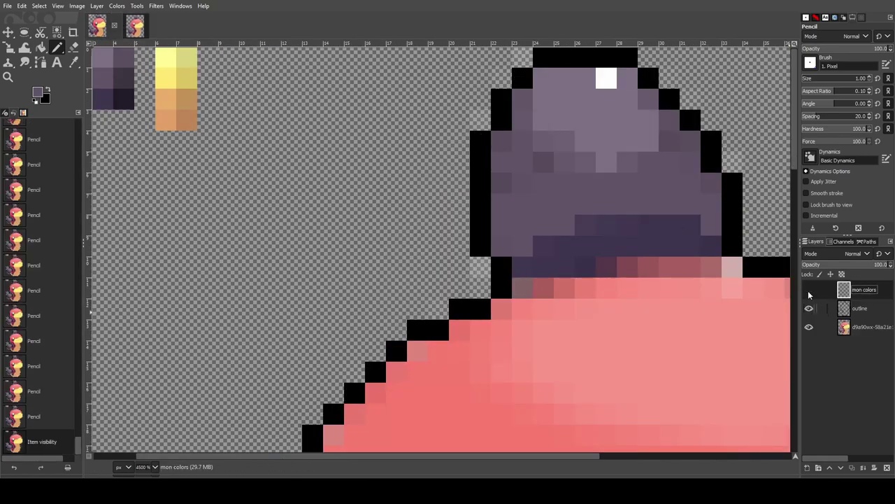
left_click(57, 33)
key("n")
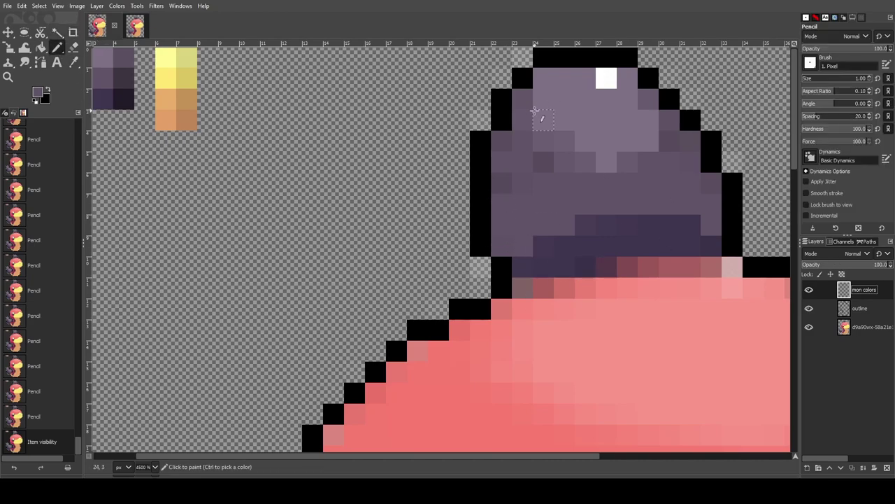
left_click(709, 221)
left_click_drag(670, 142, 670, 121)
left_click(649, 99)
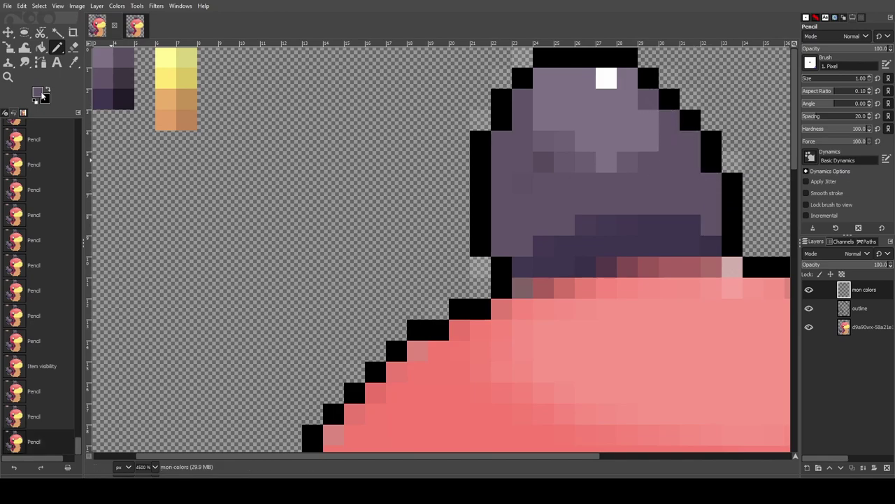
Fuzzy-select the unpainted middle of the head tip, fill it with medium purple, deselect, and check coverage by toggling layer visibility
left_click(57, 32)
left_click(542, 204)
key("shift+b")
left_click(545, 189)
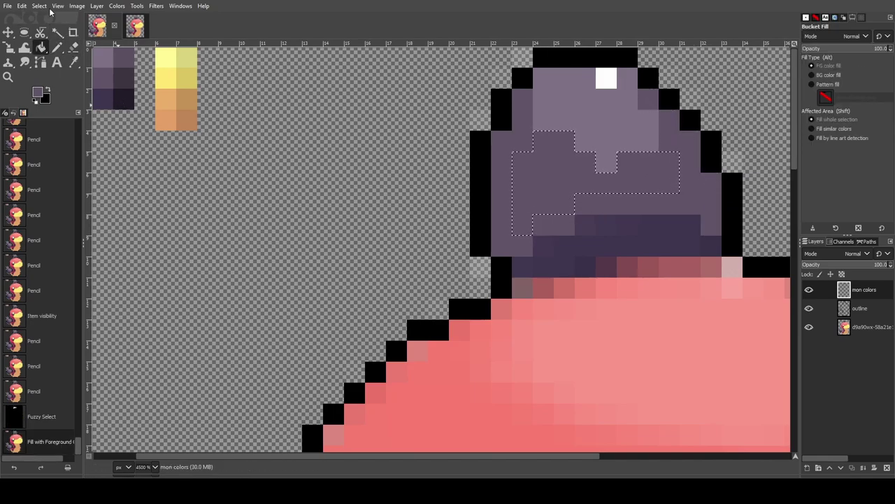
key("ctrl+shift+a")
left_click(809, 326)
left_click(809, 308)
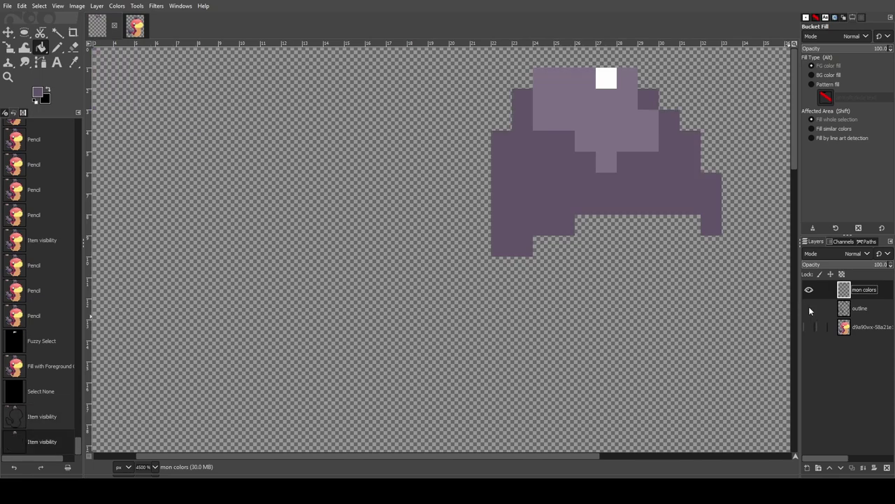
left_click(809, 308)
left_click(808, 288)
left_click(809, 289)
left_click(808, 326)
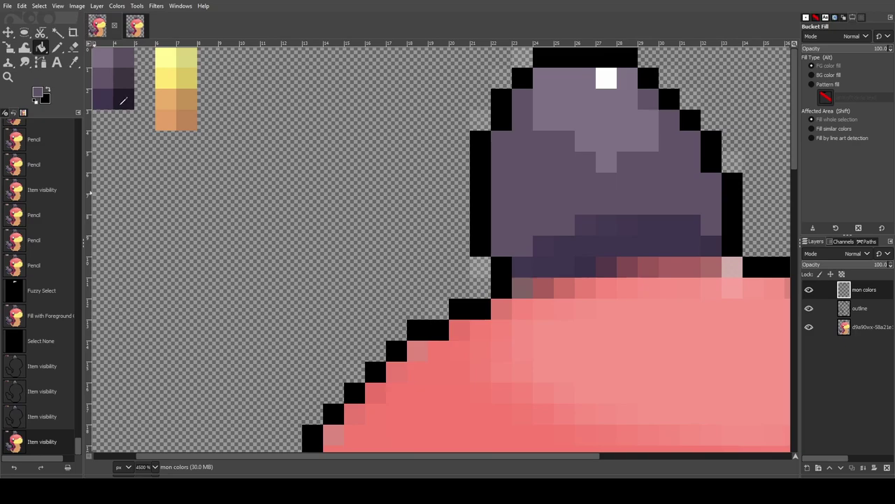
Pick the dark purple and paint the shadow band along the base of the head tip
key("n")
key("alt+2")
key("alt+1")
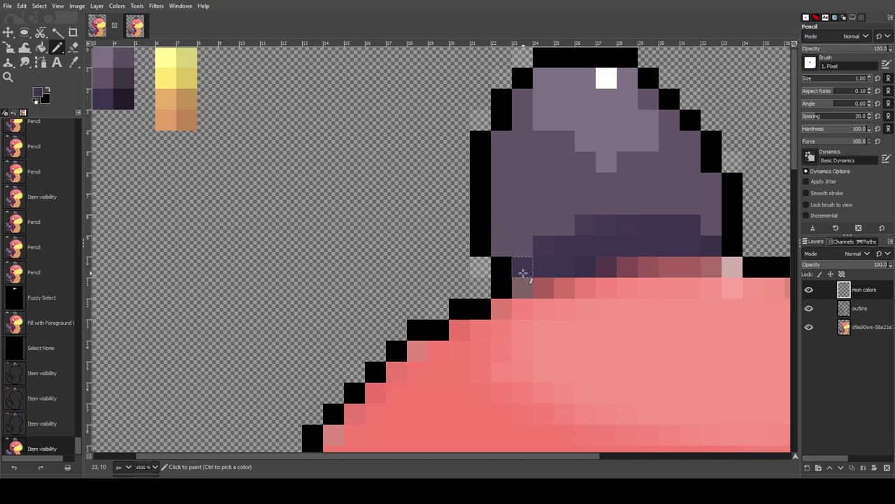
left_click(523, 273)
left_click(545, 271)
left_click(563, 269)
left_click(586, 269)
left_click(641, 251)
left_click(706, 248)
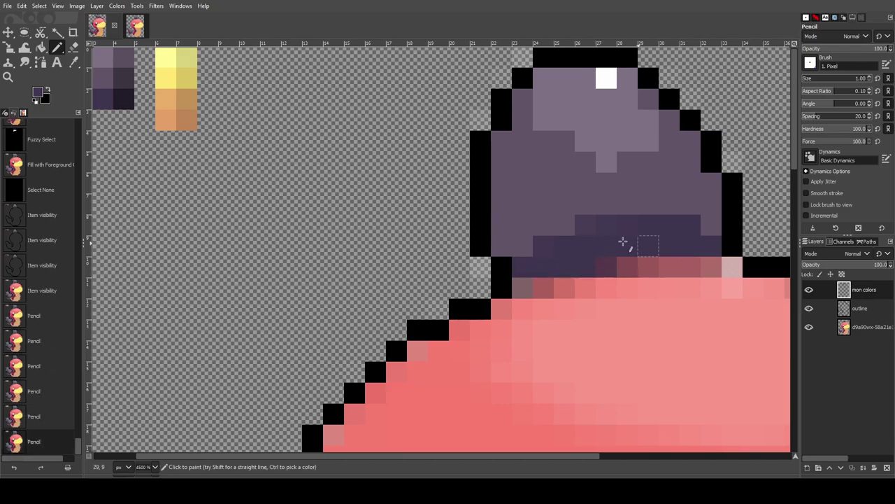
Hide the base illustration layer, fill the gaps left in the dark purple shadow band, and show the layer again
left_click(868, 309)
key("x")
scroll(709, 311, "down", 2)
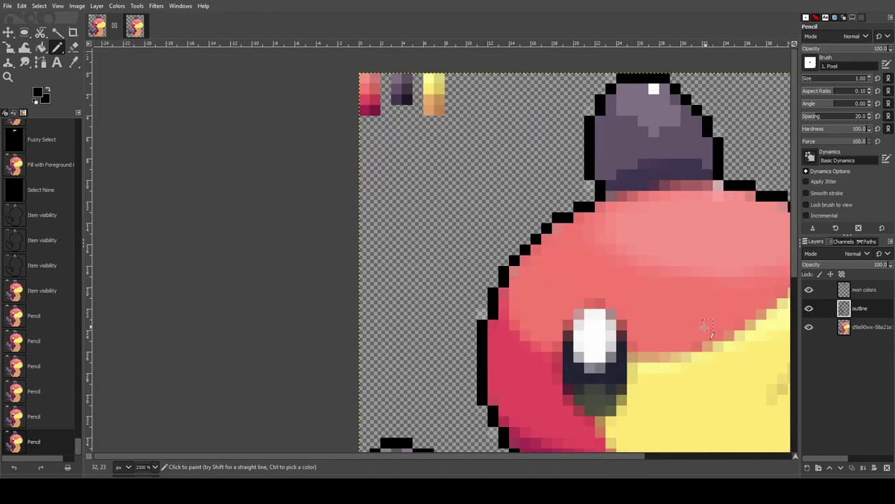
left_click_drag(511, 456, 557, 456)
scroll(461, 208, "up", 2)
scroll(460, 202, "up", 2)
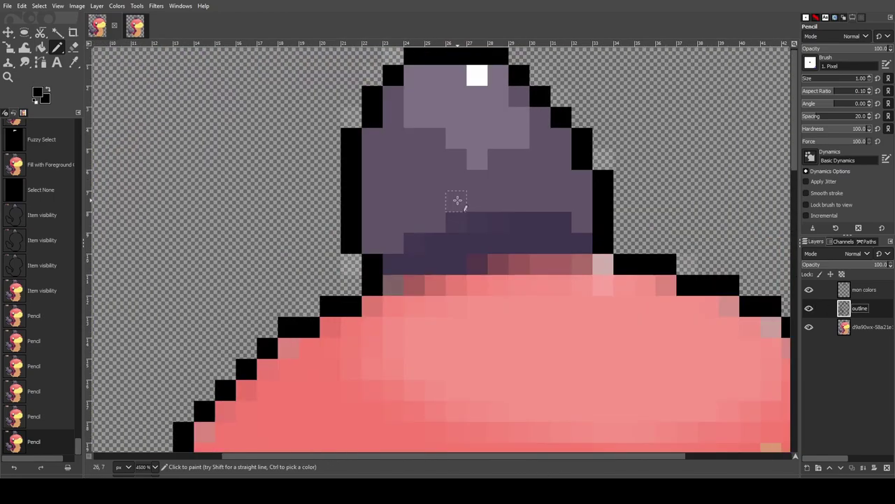
left_click(810, 326)
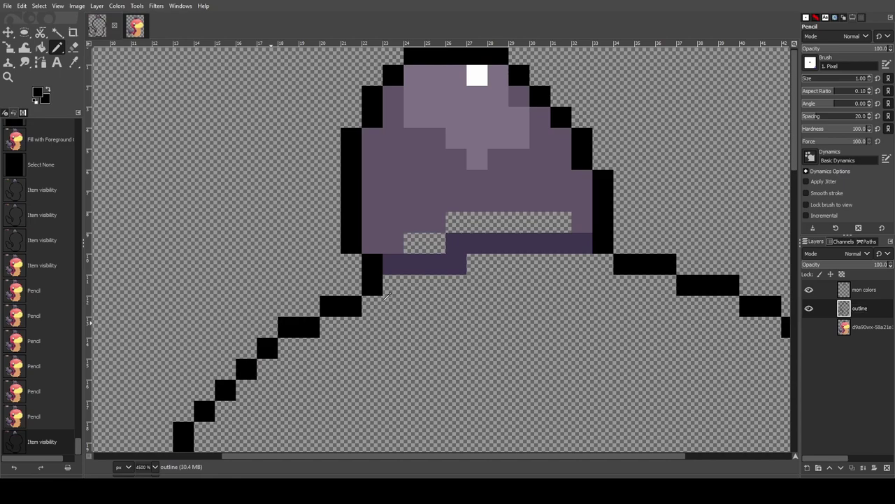
mouse_move(414, 243)
left_mouse_down()
mouse_move(450, 222)
mouse_move(560, 222)
left_mouse_up()
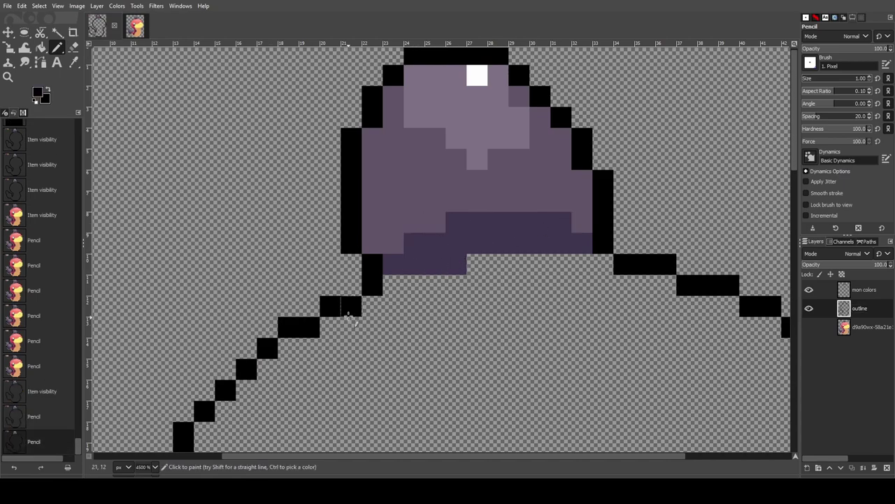
left_click(810, 326)
Draw the black outline between the base of the purple tip and the red head on the outline layer
left_click(394, 285)
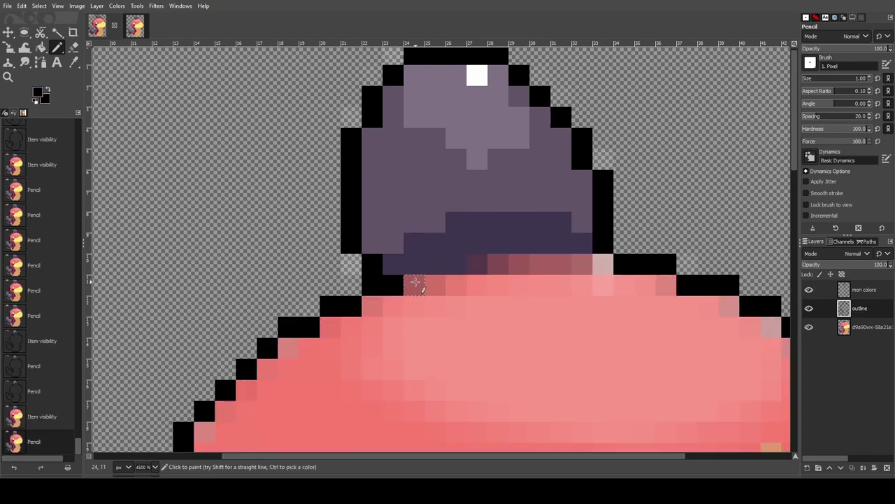
left_click(415, 286)
left_click(435, 286)
left_click(456, 284)
left_click_drag(474, 265, 575, 261)
left_click(135, 26)
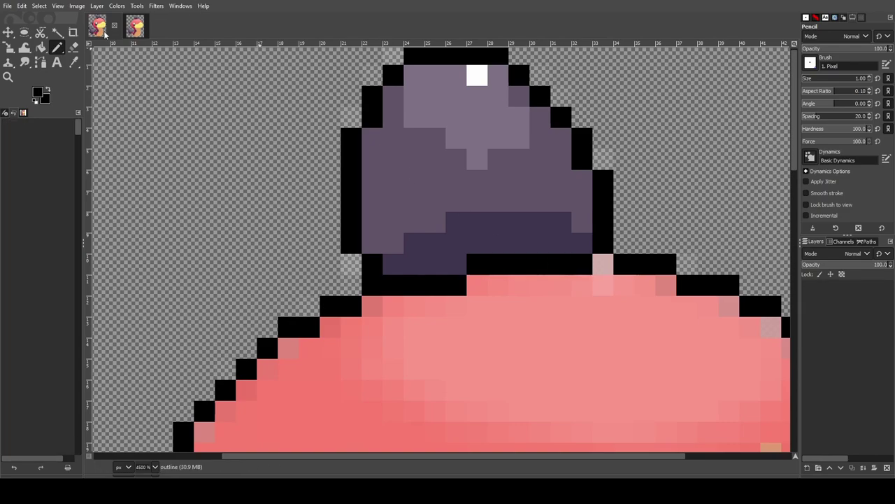
left_click(99, 28)
Try black pixels at the right corner where the tip's base meets the head outline, then undo them
left_click(603, 266)
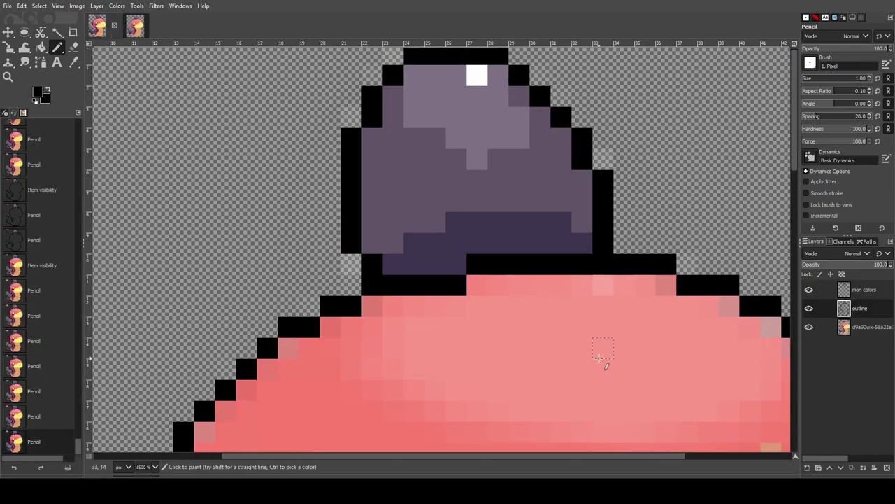
key("ctrl+z")
left_click(606, 285)
left_click(605, 265)
scroll(602, 266, "down", 4)
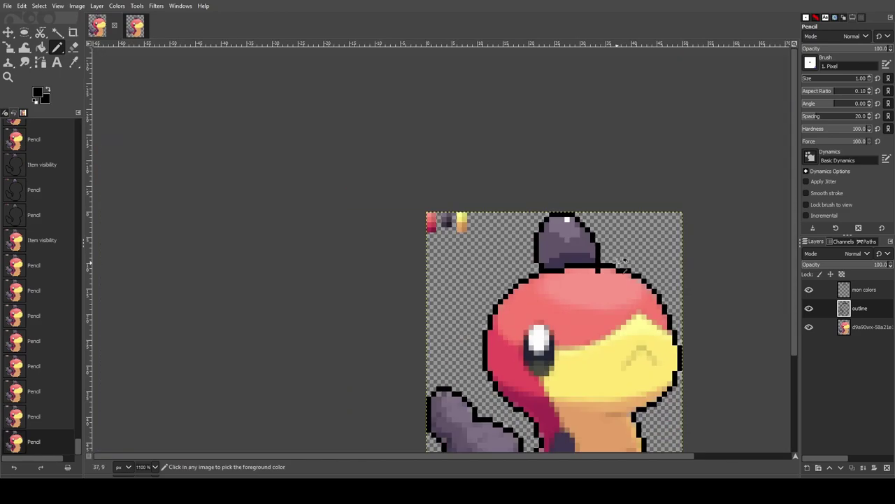
key("ctrl+z")
key("ctrl+z")
Close the gap at the right corner between the tip's base and the head outline with one black pixel
scroll(602, 267, "up", 4)
left_click(605, 250)
scroll(607, 273, "down", 5)
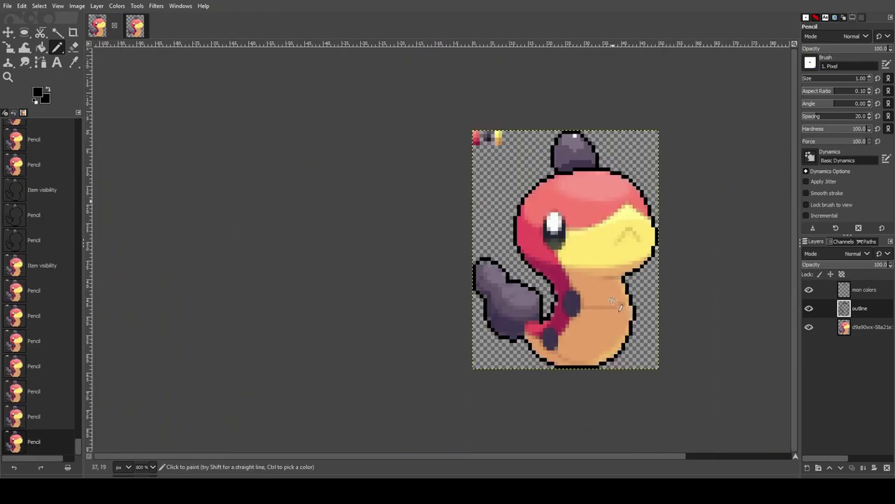
Trace a black outline around the eye, using the full-size illustration as reference
scroll(629, 239, "up", 3)
left_click(135, 26)
left_click(135, 26)
scroll(466, 314, "down", 3)
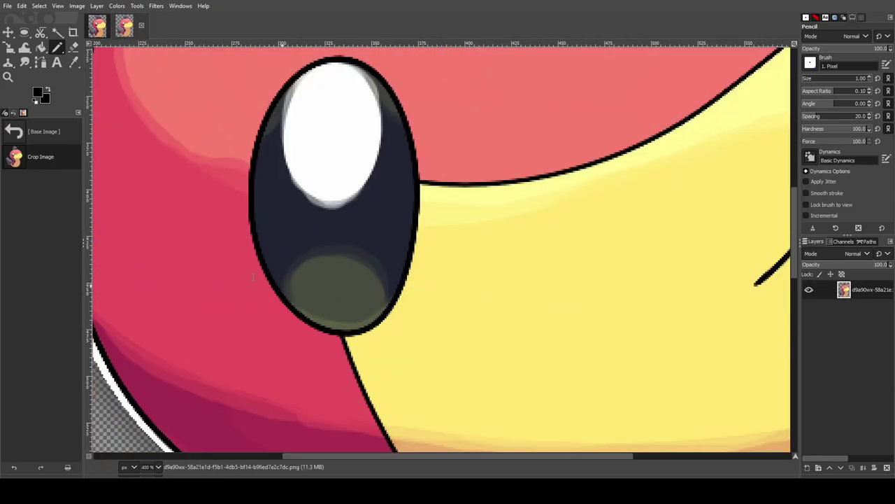
left_click(98, 26)
scroll(451, 238, "up", 2)
mouse_move(411, 243)
left_mouse_down()
mouse_move(429, 148)
mouse_move(446, 122)
mouse_move(470, 103)
mouse_move(532, 121)
mouse_move(534, 165)
mouse_move(552, 183)
mouse_move(554, 209)
mouse_move(540, 267)
mouse_move(532, 278)
mouse_move(430, 270)
mouse_move(439, 296)
left_mouse_up()
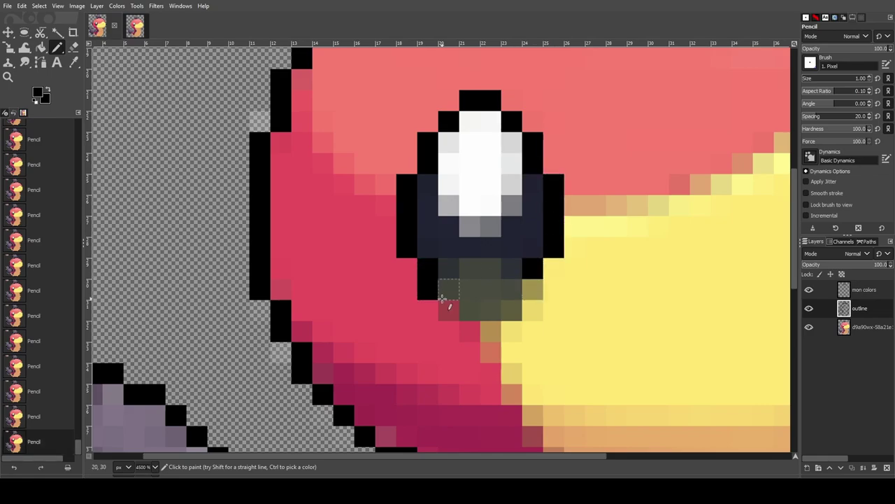
mouse_move(532, 289)
left_mouse_down()
mouse_move(516, 310)
mouse_move(467, 331)
left_mouse_up()
Draw the black line from the eye along the upper edge of the yellow face area to its peak
scroll(590, 266, "down", 2)
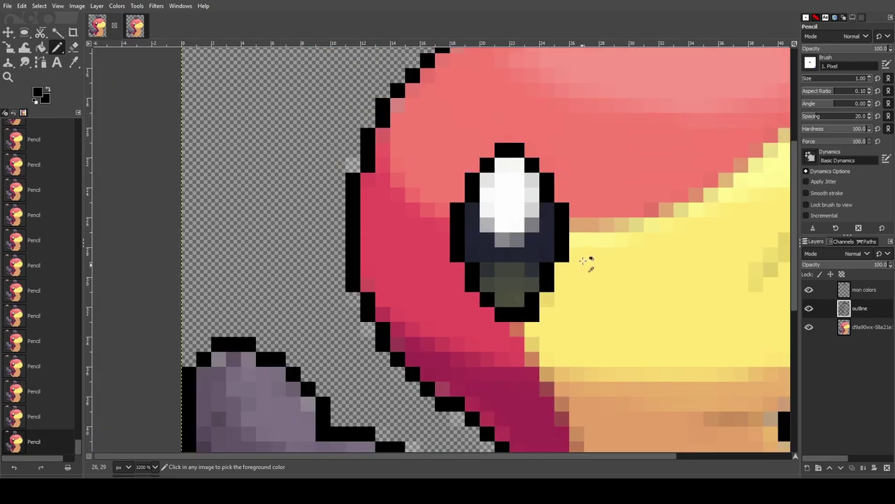
left_click(145, 28)
scroll(386, 314, "down", 5)
scroll(385, 312, "up", 7)
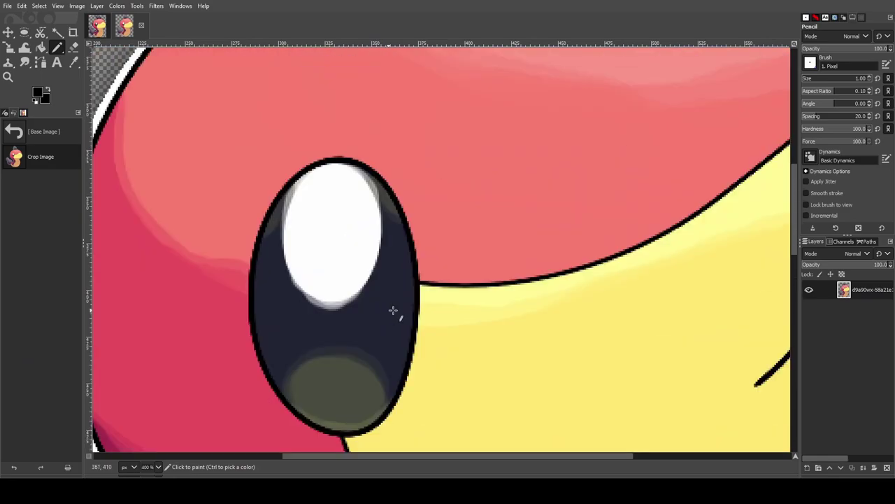
scroll(425, 371, "down", 3)
left_click(97, 26)
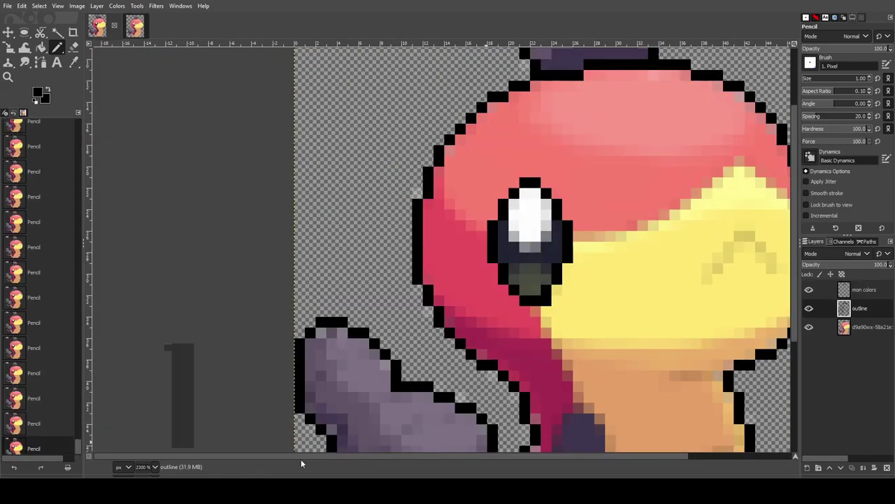
left_click_drag(306, 456, 355, 457)
scroll(470, 256, "up", 2)
left_click(136, 26)
left_click(97, 26)
mouse_move(391, 265)
left_mouse_down()
mouse_move(470, 269)
mouse_move(495, 248)
mouse_move(534, 247)
left_mouse_up()
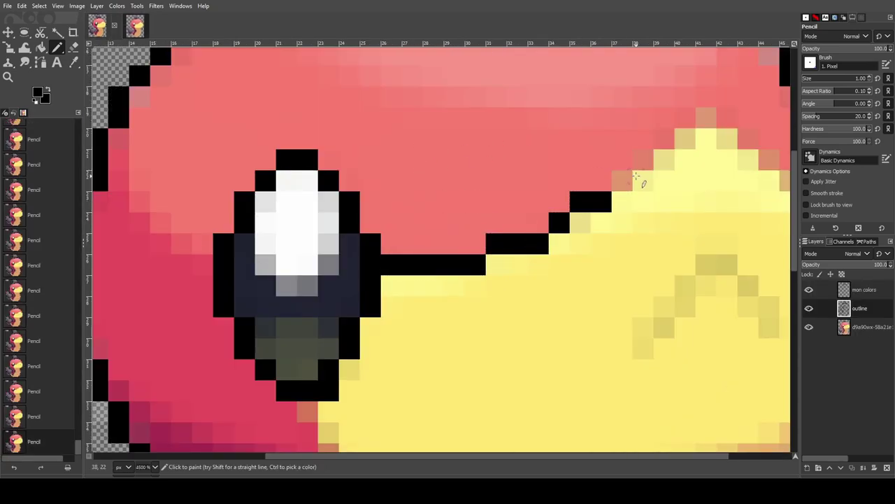
left_click(664, 138)
left_click_drag(708, 119, 729, 119)
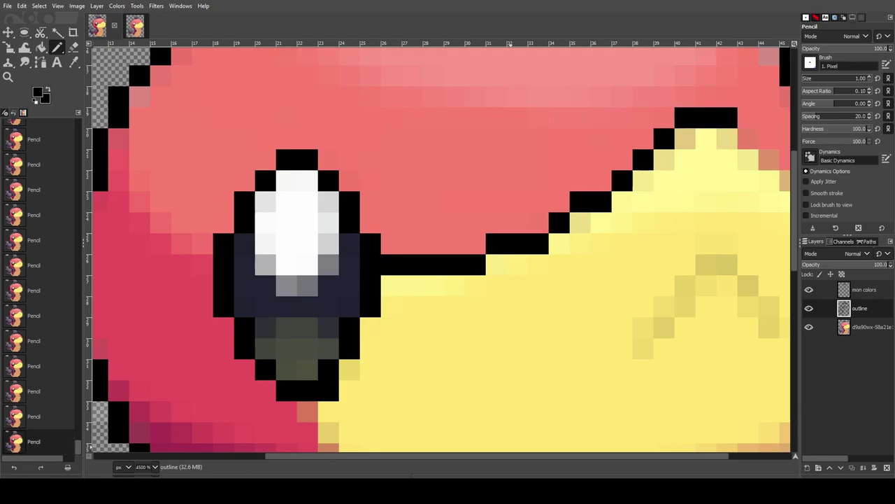
Continue the black line from the yellow area's peak down its right slope to the head outline
left_click_drag(417, 459, 480, 458)
left_click(654, 138)
left_click(675, 159)
left_click(696, 180)
left_click_drag(714, 201, 738, 201)
Draw the inverted-V mark in black over its faint trace on the yellow face area
scroll(553, 254, "down", 4)
scroll(546, 254, "up", 4)
mouse_move(486, 275)
left_mouse_down()
mouse_move(512, 254)
mouse_move(528, 212)
left_mouse_up()
mouse_move(589, 214)
left_mouse_down()
mouse_move(612, 237)
mouse_move(612, 259)
left_mouse_up()
left_click(591, 234)
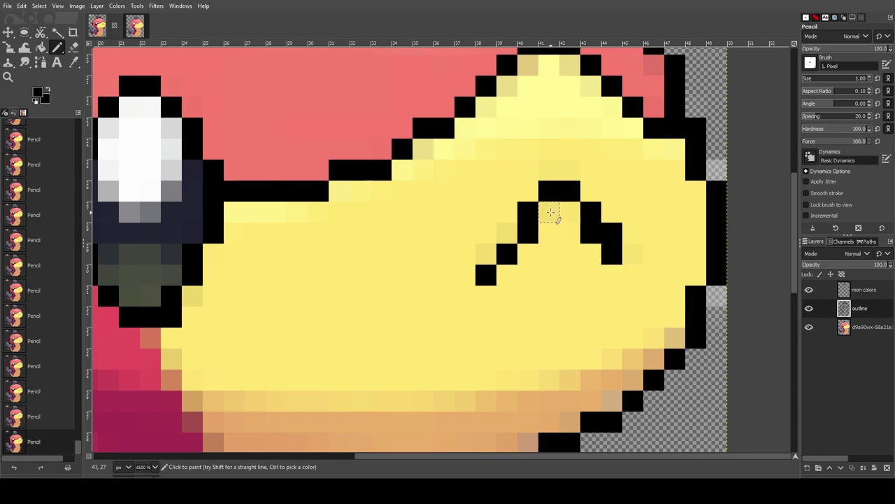
Thicken the left arm of the inverted-V mark with extra black pixels, undoing the trial pixel beside its right arm
left_click(551, 214)
left_click(508, 234)
left_click(488, 254)
left_click(628, 259)
key("ctrl+z")
scroll(633, 263, "down", 5)
scroll(633, 262, "up", 5)
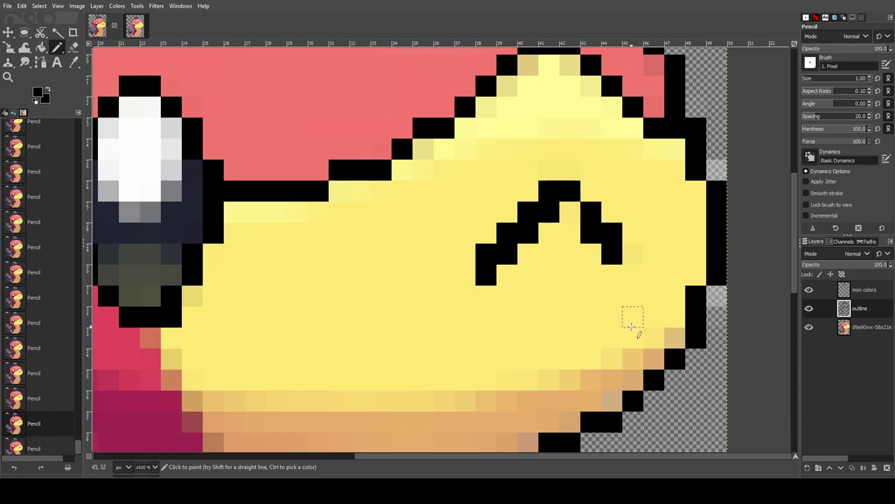
Erase the two black pixels at the lower end of the inverted-V mark's left arm
scroll(631, 326, "down", 5)
scroll(591, 279, "up", 4)
key("shift+e")
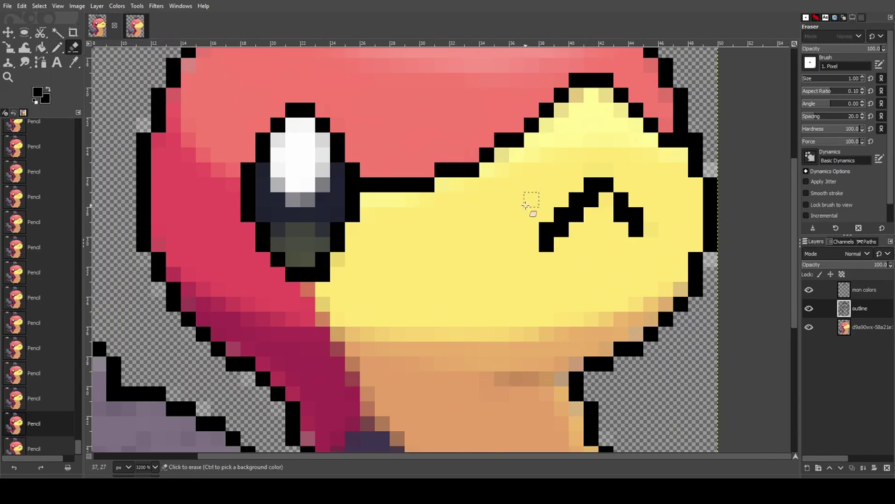
left_click(545, 243)
left_click(543, 228)
scroll(415, 282, "down", 4)
scroll(363, 263, "up", 4)
scroll(363, 264, "down", 2)
Draw a short horizontal black line from the neck outline inward under the chin, checking against the full-size illustration
left_click(133, 28)
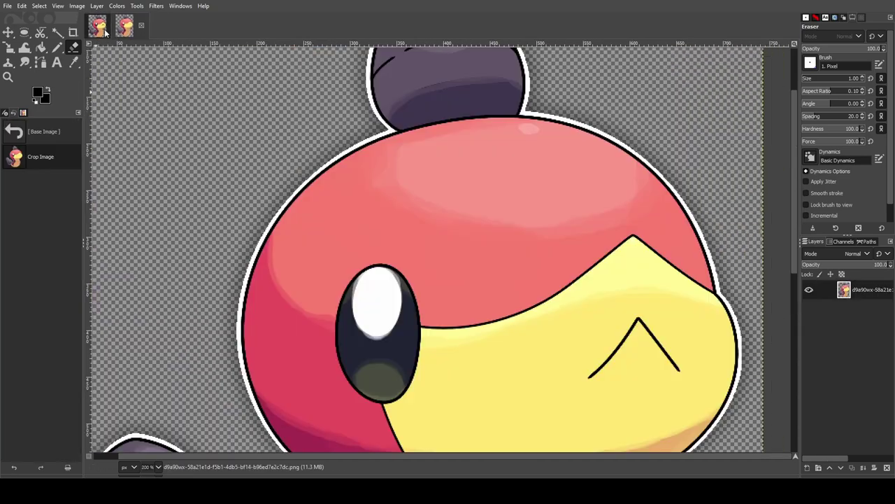
scroll(390, 221, "down", 6)
left_click(98, 26)
key("n")
mouse_move(564, 308)
left_mouse_down()
mouse_move(633, 308)
mouse_move(560, 308)
left_mouse_up()
left_click(135, 26)
left_click(98, 26)
key("ctrl+z")
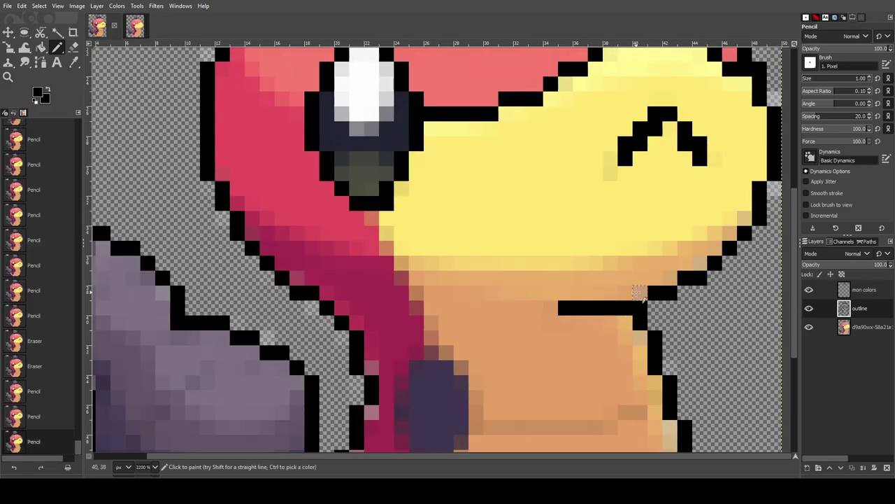
Add a black pixel above the chin line where it meets the jaw outline, checking against the full-size illustration
left_click(622, 291)
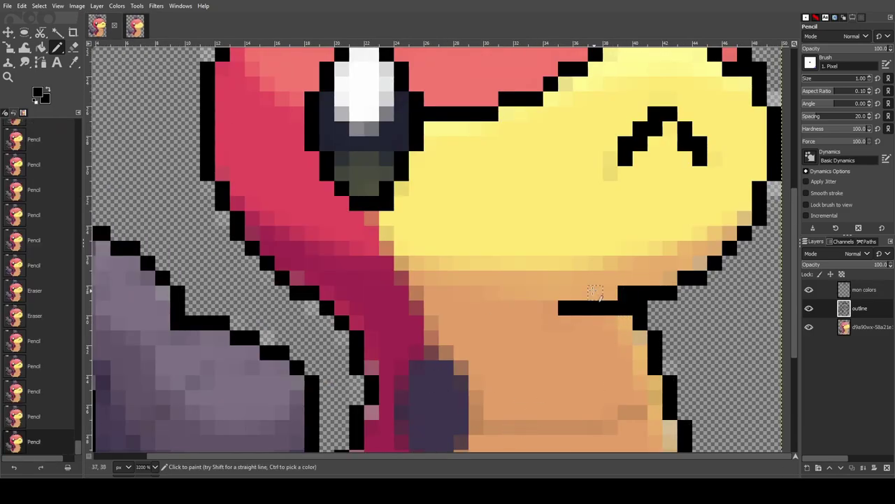
left_click(135, 26)
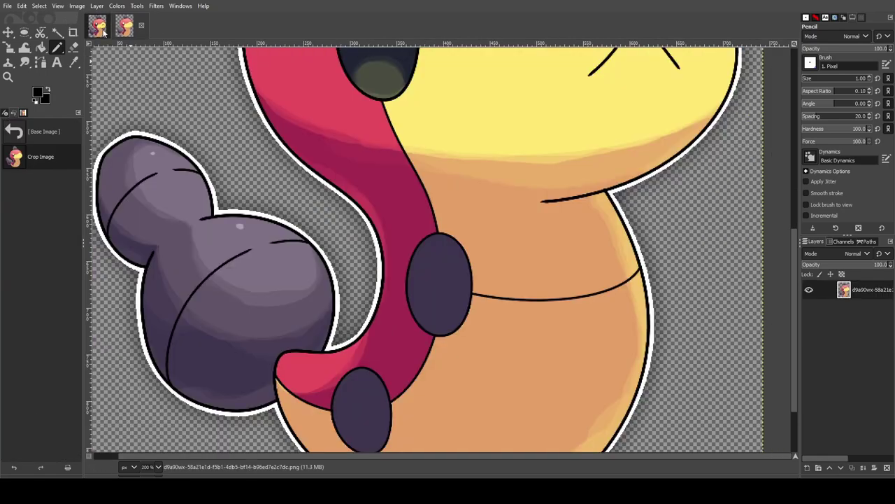
left_click(98, 26)
Trace the crimson stripe's stepped black border from below the eye, along the yellow face and orange neck, to the upper dark oval
left_click(372, 218)
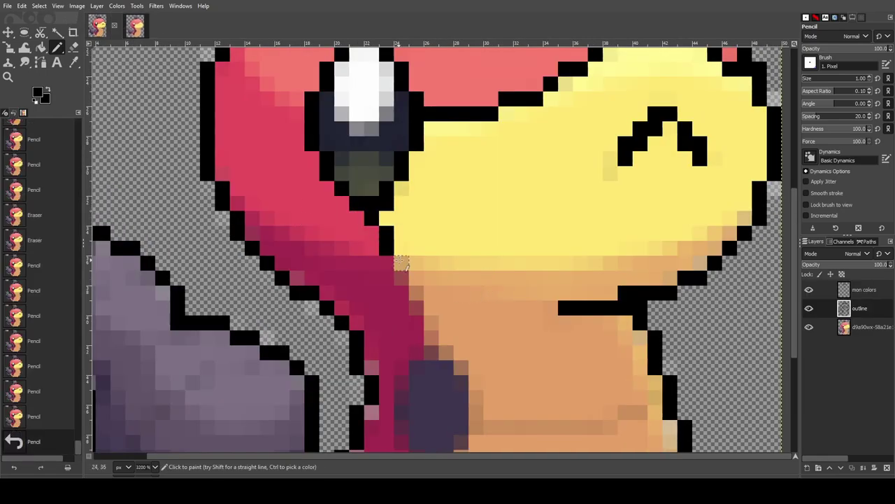
left_click(389, 250)
left_click(403, 272)
left_click(135, 26)
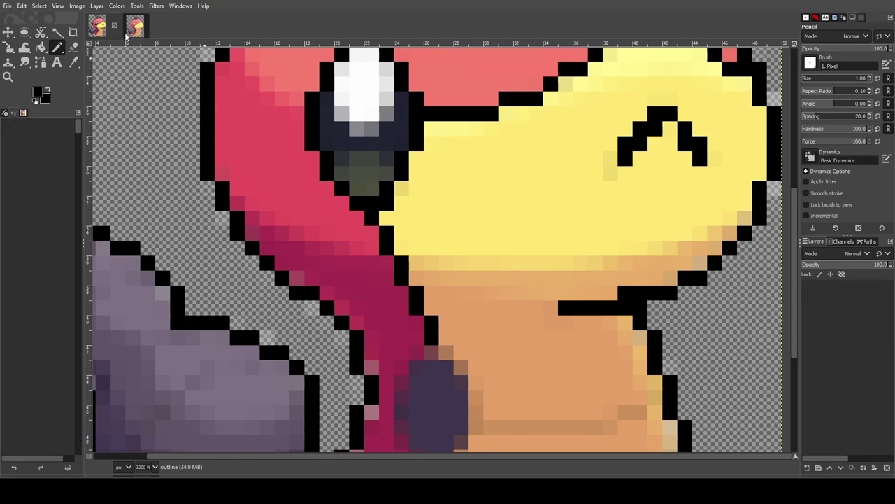
left_click(98, 26)
scroll(434, 358, "down", 2)
scroll(439, 278, "up", 1)
left_click(429, 244)
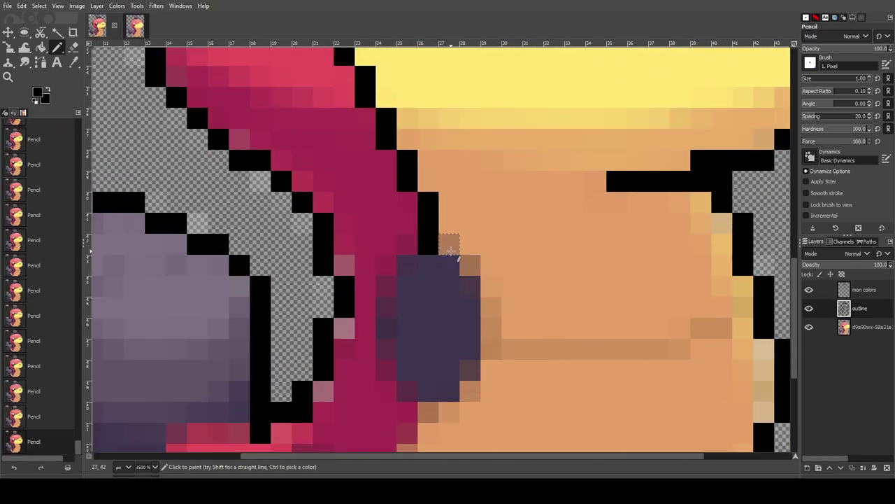
Outline the upper dark oval in black on all sides, undoing and redrawing part of its left edge
left_click(449, 244)
left_click(470, 266)
mouse_move(489, 307)
left_mouse_down()
mouse_move(489, 339)
mouse_move(468, 394)
left_mouse_up()
mouse_move(409, 398)
left_mouse_down()
mouse_move(390, 377)
mouse_move(384, 344)
left_mouse_up()
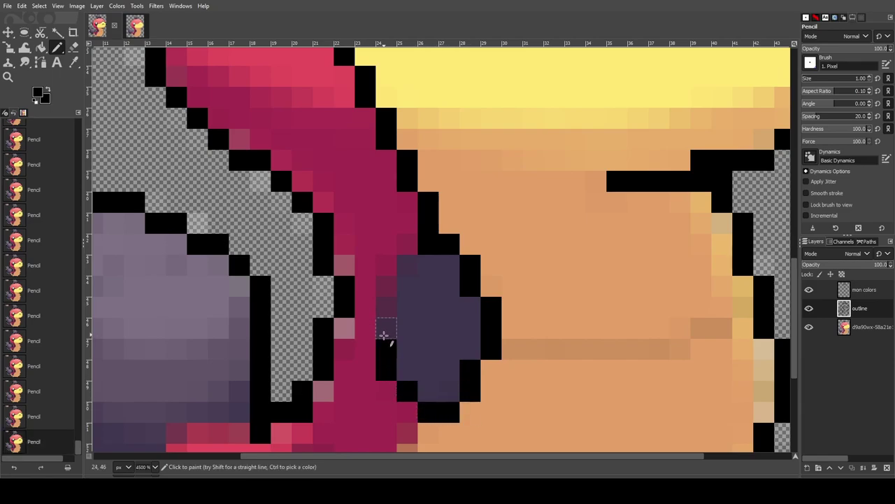
key("ctrl+z")
mouse_move(389, 354)
left_mouse_down()
mouse_move(387, 282)
mouse_move(392, 264)
mouse_move(425, 244)
left_mouse_up()
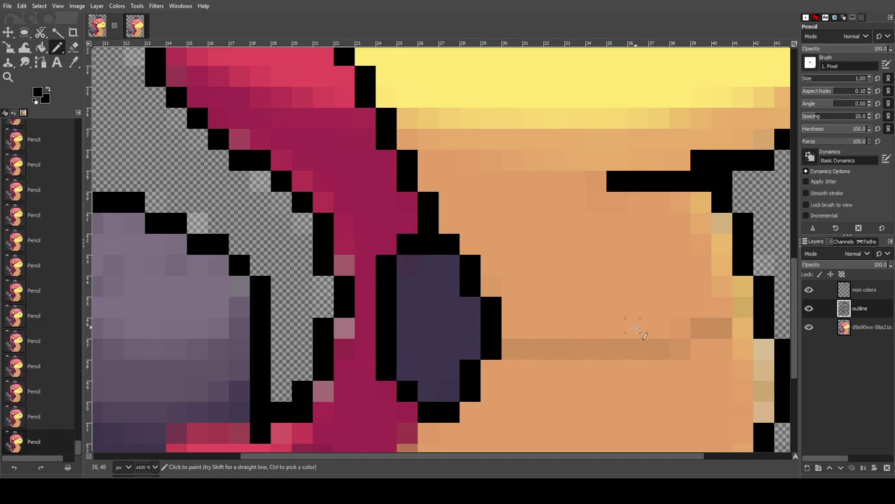
Draw the black belly crease from the upper oval to the right body outline, raising it one pixel near its right end
mouse_move(515, 348)
left_mouse_down()
mouse_move(671, 350)
mouse_move(719, 330)
left_mouse_up()
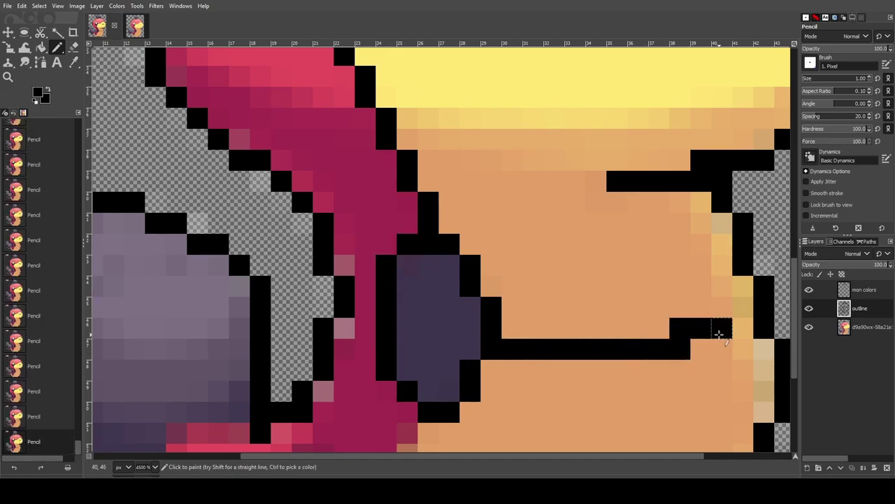
scroll(765, 348, "down", 3)
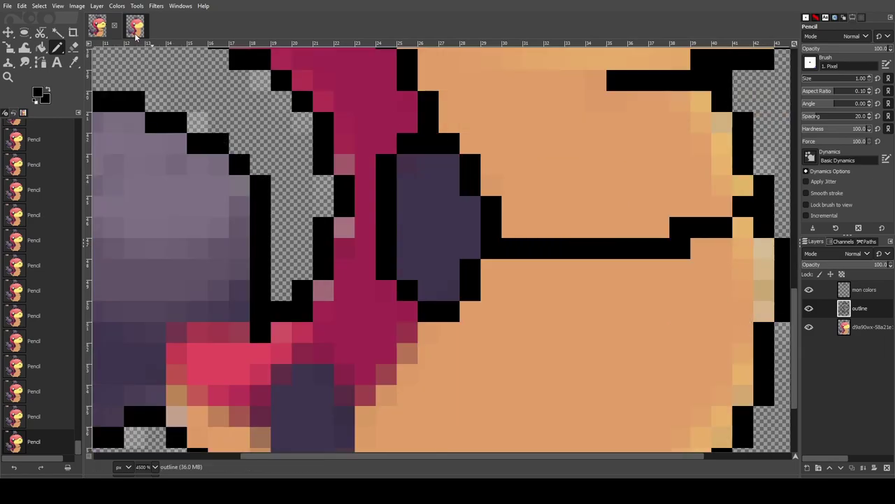
left_click(135, 27)
scroll(420, 252, "up", 1)
left_click(98, 28)
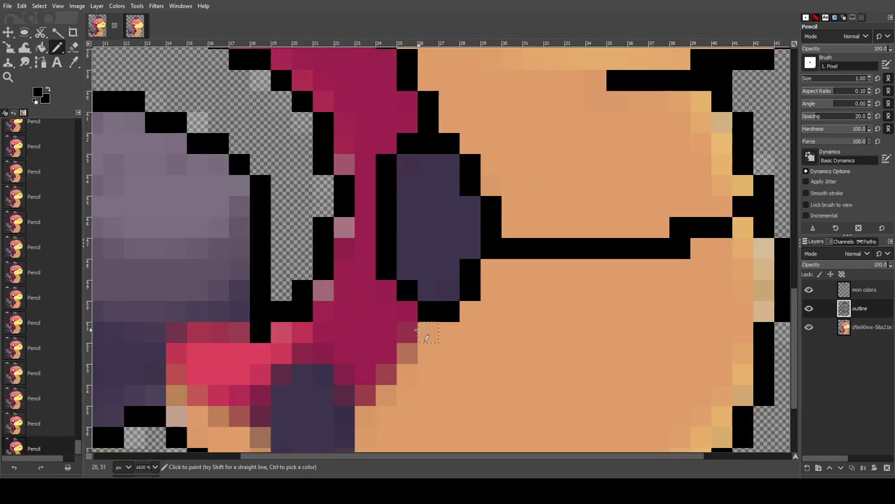
Trace the crimson stripe's lower-right border in black from the upper oval to the lower oval, checking against the full-size illustration
mouse_move(417, 189)
left_mouse_down()
mouse_move(407, 226)
mouse_move(368, 251)
left_mouse_up()
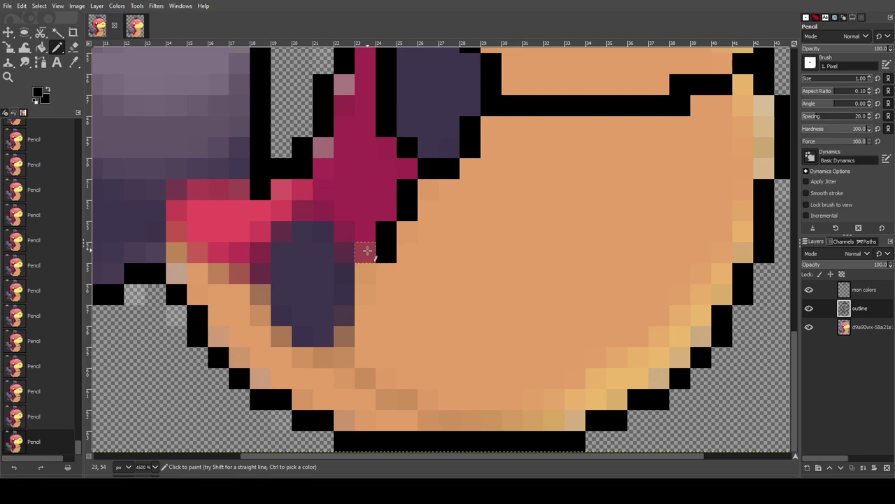
left_click(139, 28)
left_click(103, 34)
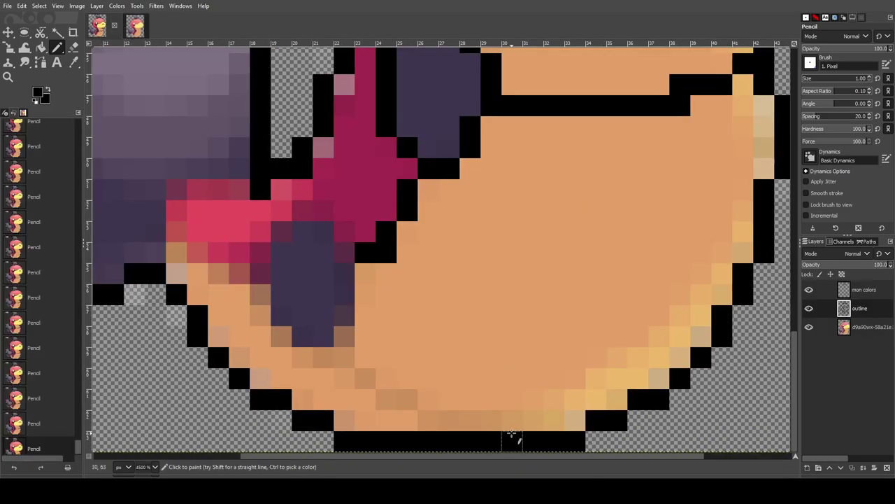
left_click(130, 27)
left_click(103, 29)
Draw the lower belly crease in black from the bottom outline up to the lower oval, and outline the oval's right and bottom sides
mouse_move(512, 421)
left_mouse_down()
mouse_move(431, 423)
mouse_move(406, 401)
mouse_move(376, 396)
mouse_move(346, 361)
mouse_move(371, 271)
left_mouse_up()
mouse_move(315, 361)
left_mouse_down()
mouse_move(294, 335)
mouse_move(281, 337)
left_mouse_up()
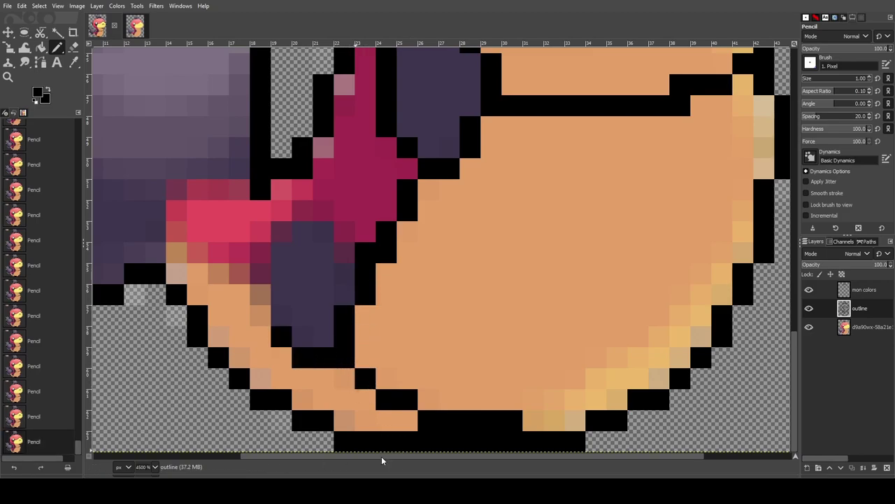
left_click_drag(382, 457, 290, 456)
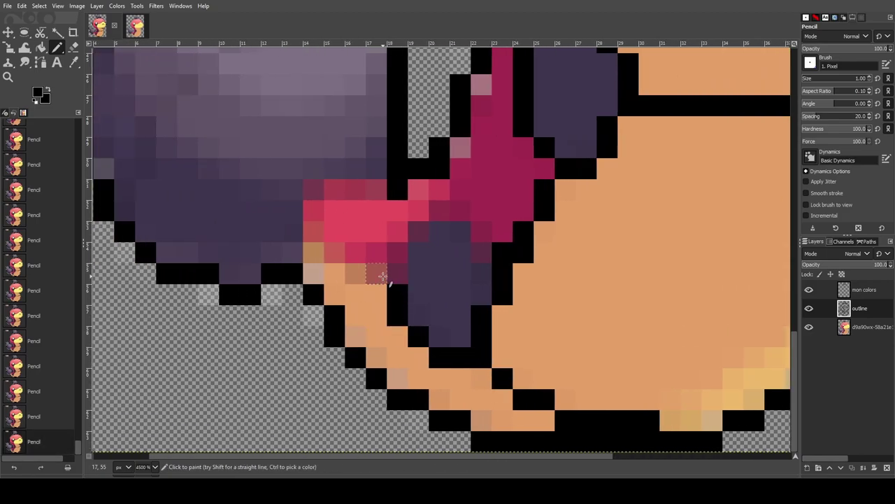
key("ctrl+z")
left_click_drag(378, 274, 378, 253)
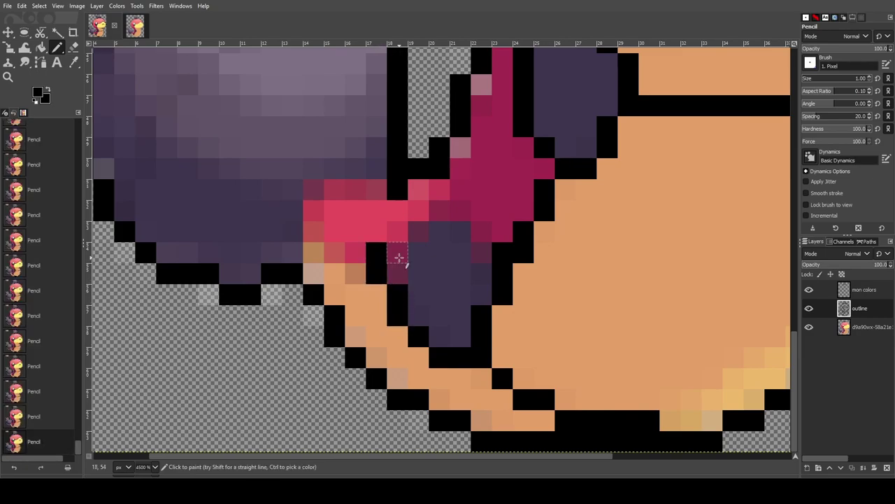
key("ctrl+z")
key("ctrl+z")
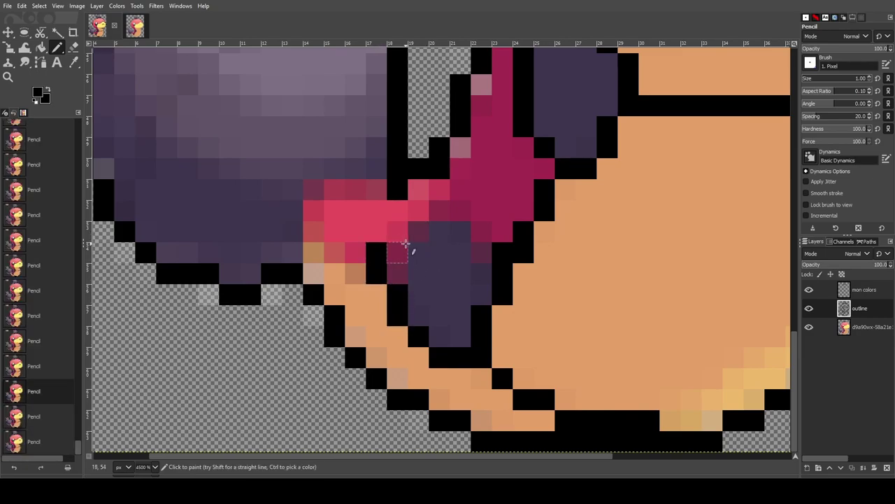
key("ctrl+z")
left_click(406, 259)
key("ctrl+z")
key("ctrl+z")
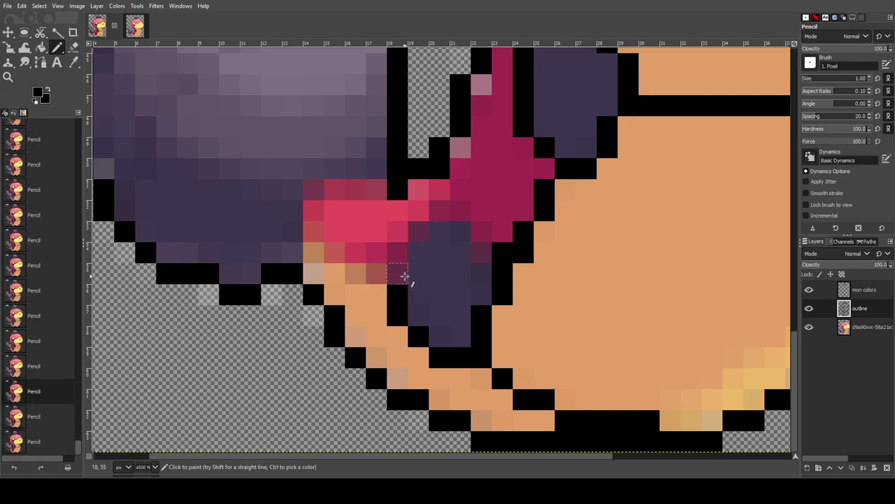
Complete the lower dark oval's black outline along its left side, top and upper-right edge
left_click(405, 275)
left_click(404, 255)
left_click(418, 239)
mouse_move(418, 240)
left_mouse_down()
mouse_move(443, 217)
mouse_move(474, 227)
mouse_move(480, 250)
left_mouse_up()
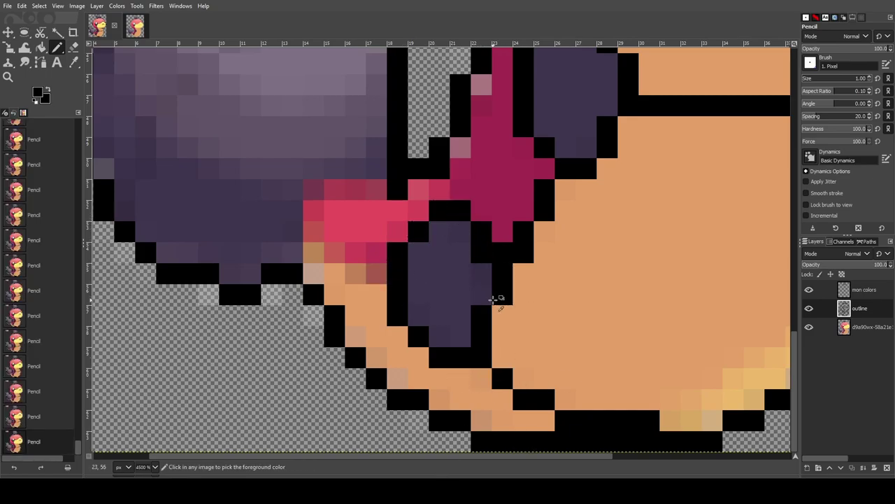
Trace the stepped black border under the red tip, from the lower oval to its left end, following the full-size illustration
scroll(463, 252, "down", 3)
scroll(475, 270, "down", 2)
scroll(452, 263, "up", 7)
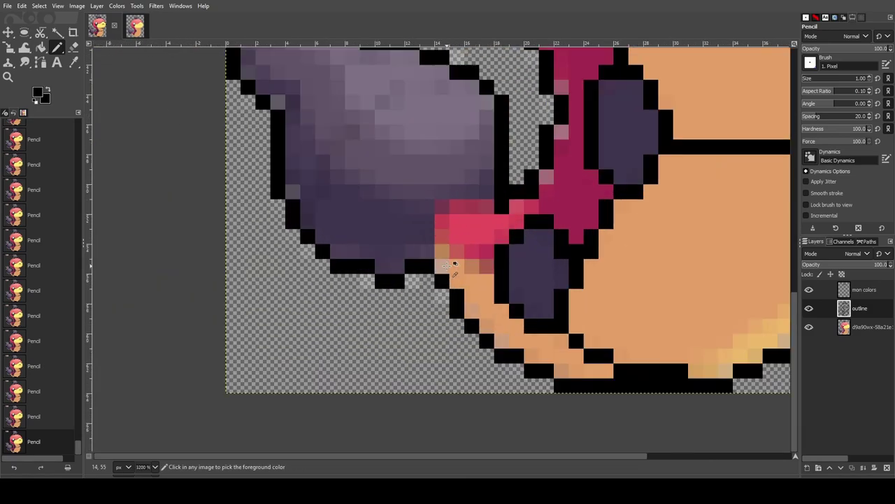
left_click(134, 27)
left_click(98, 27)
left_click(528, 237)
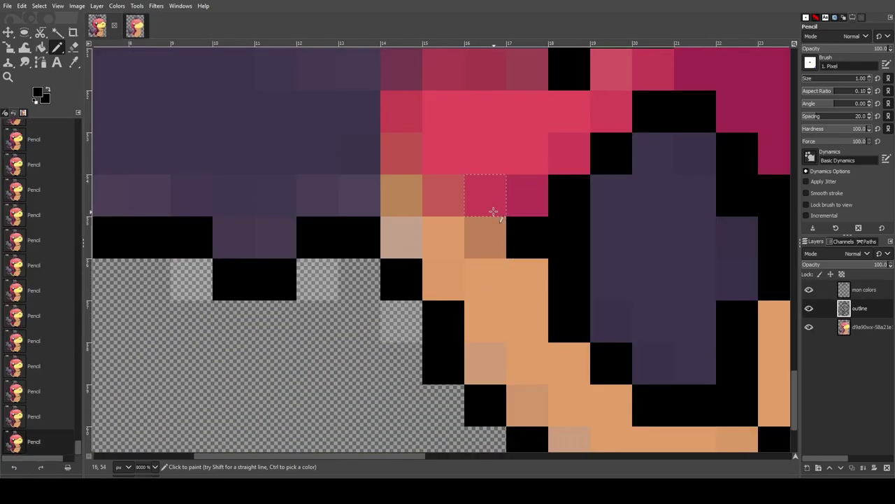
left_click(489, 228)
left_click(452, 198)
left_click(135, 27)
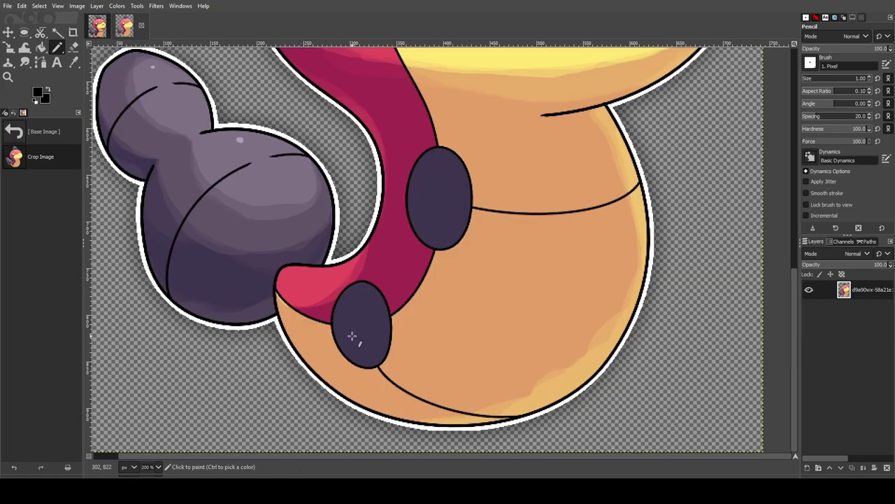
scroll(289, 299, "up", 3)
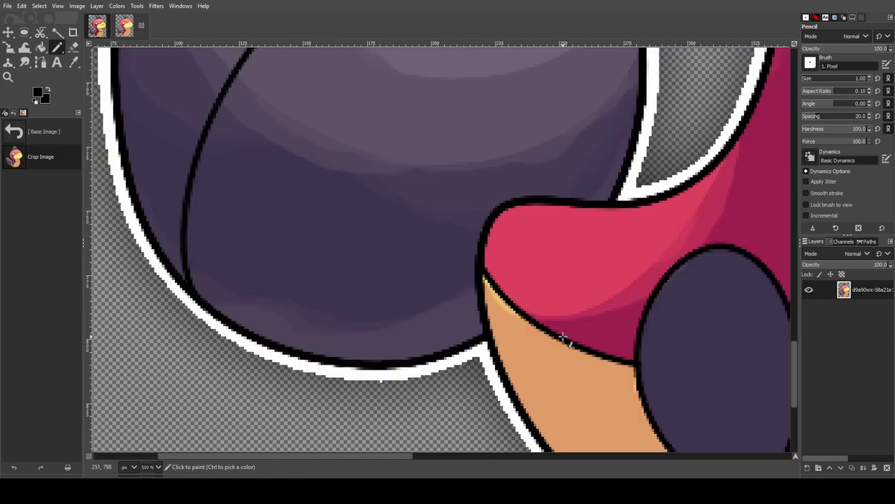
left_click(97, 26)
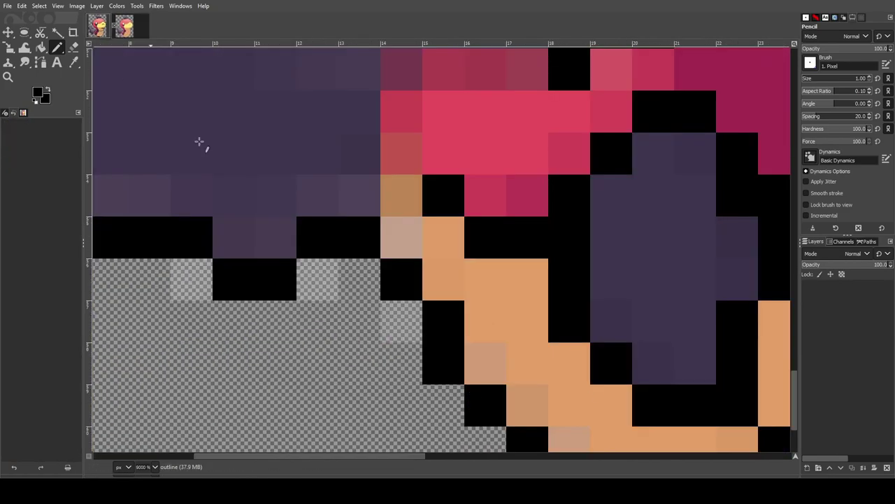
left_click(402, 158)
Outline the red tip's left and upper edges in black where it overlaps the purple tail
scroll(413, 245, "up", 4)
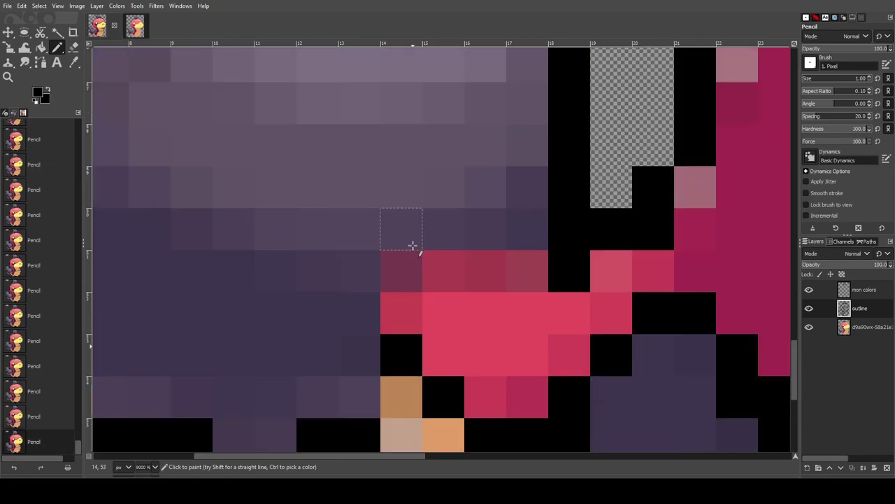
left_click(365, 394)
mouse_move(375, 360)
left_mouse_down()
mouse_move(379, 309)
mouse_move(451, 240)
mouse_move(505, 237)
mouse_move(531, 256)
left_mouse_up()
left_click(100, 26)
key("alt+2")
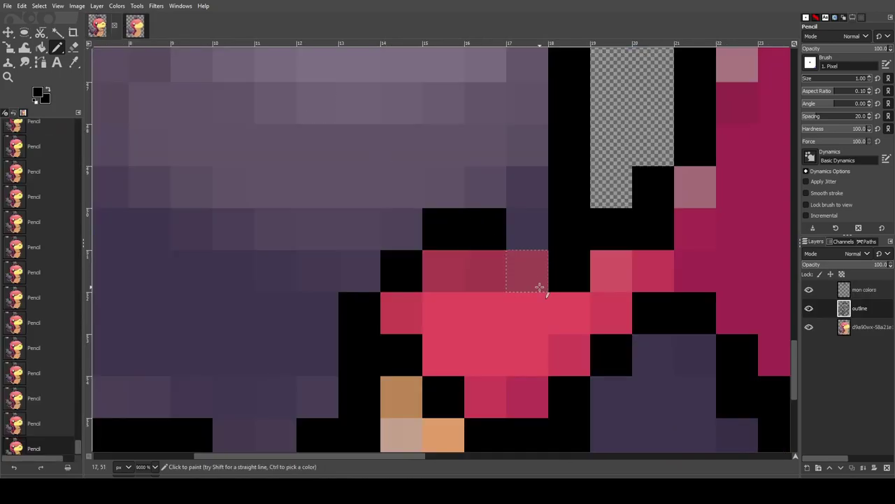
left_click(545, 274)
Erase the surplus black pixel between the red tip and the tail outline's lower end, undoing the extra erasure above it
left_click(73, 48)
left_click(576, 274)
scroll(637, 274, "down", 4)
scroll(548, 459, "right", 2)
left_click_drag(547, 460, 560, 459)
scroll(456, 291, "up", 2)
left_click(137, 28)
left_click(107, 27)
scroll(512, 253, "down", 3)
scroll(506, 256, "up", 5)
left_click(475, 253)
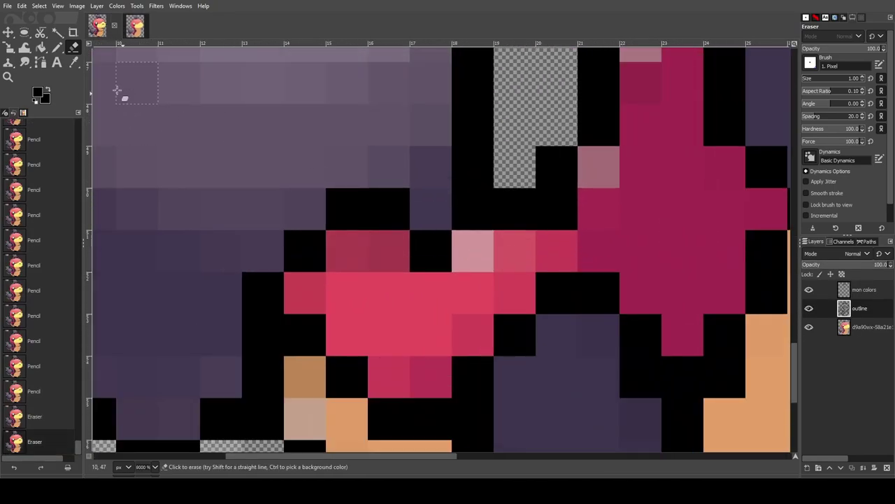
left_click(470, 207)
key("ctrl+z")
Draw the long diagonal crease in black across the tail's large purple bulb, from its lower left toward its upper right
scroll(287, 193, "down", 10)
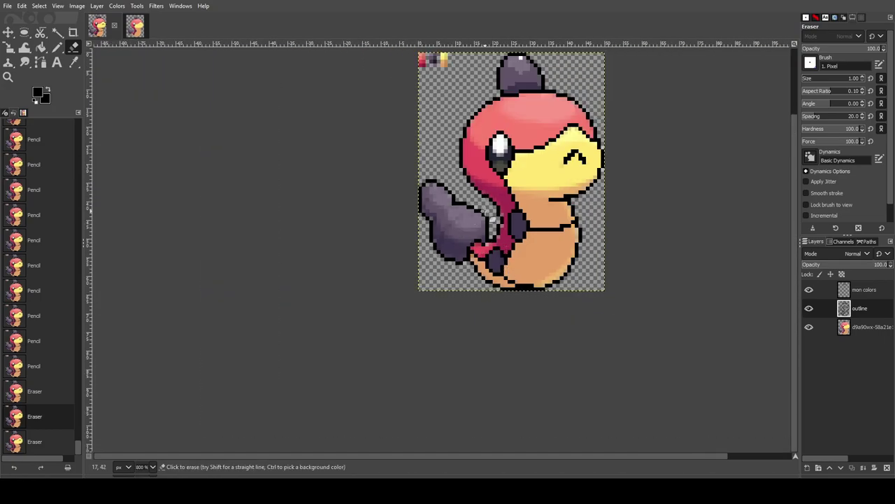
left_click(135, 26)
scroll(273, 164, "up", 5)
scroll(274, 164, "down", 2)
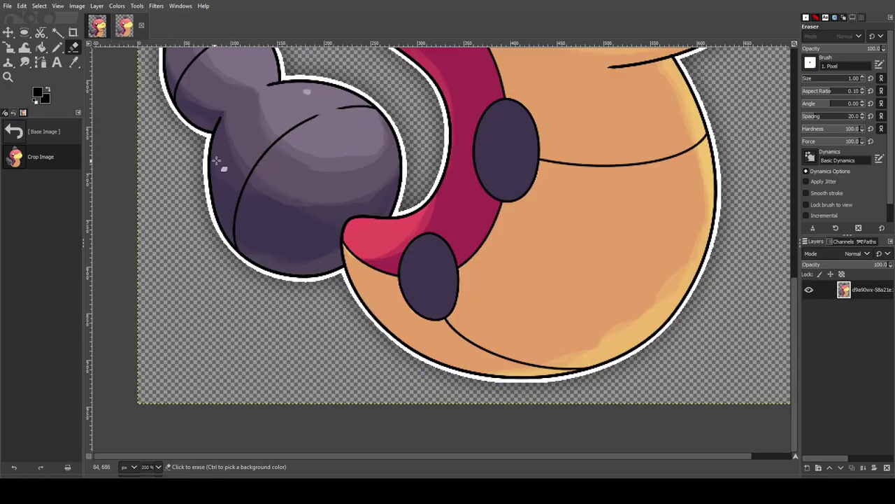
scroll(198, 166, "up", 1)
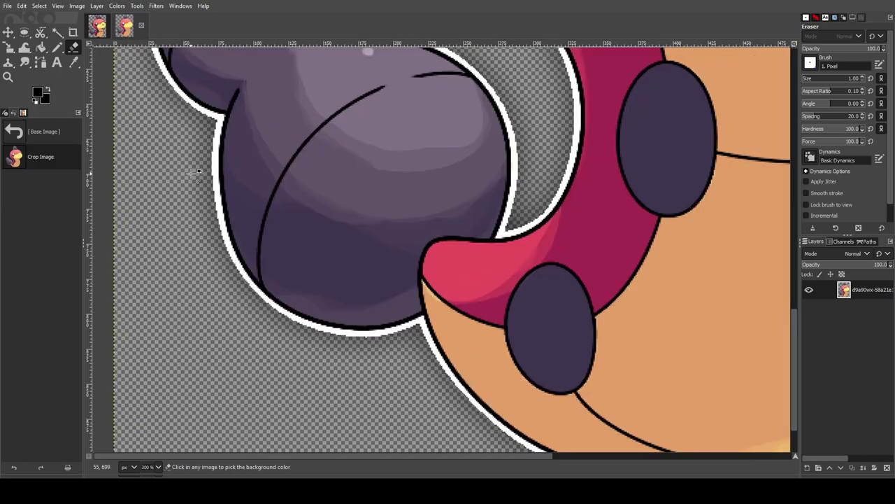
scroll(208, 217, "up", 2)
left_click(99, 30)
scroll(431, 255, "up", 6)
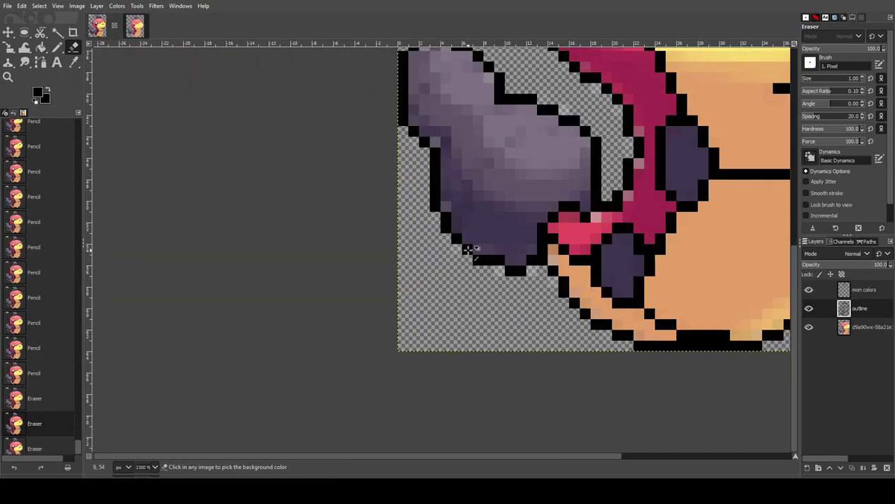
scroll(481, 217, "up", 3)
key("n")
mouse_move(389, 353)
left_mouse_down()
mouse_move(390, 314)
mouse_move(425, 216)
mouse_move(505, 160)
mouse_move(565, 97)
mouse_move(568, 80)
left_mouse_up()
scroll(591, 117, "down", 2)
scroll(590, 117, "up", 2)
left_click(135, 27)
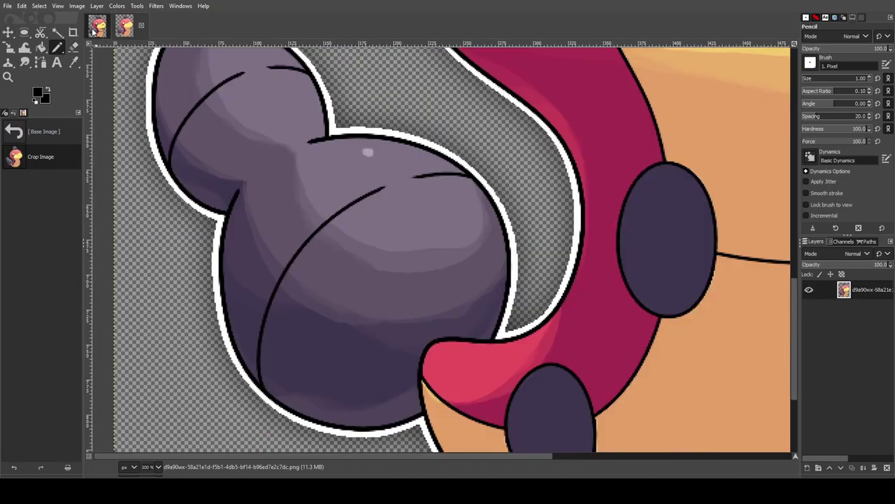
left_click(98, 28)
scroll(560, 170, "up", 3)
left_click(640, 187)
left_click(659, 187)
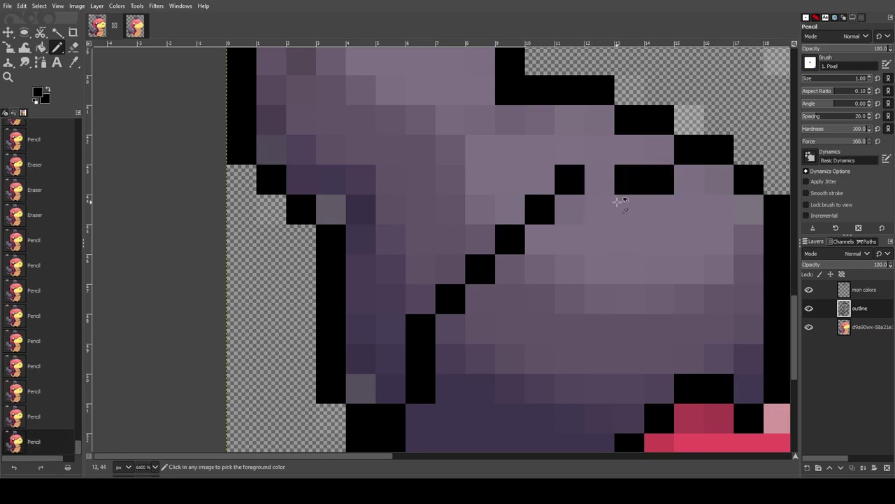
key("ctrl+z")
key("ctrl+z")
key("ctrl+Tab")
key("ctrl+Tab")
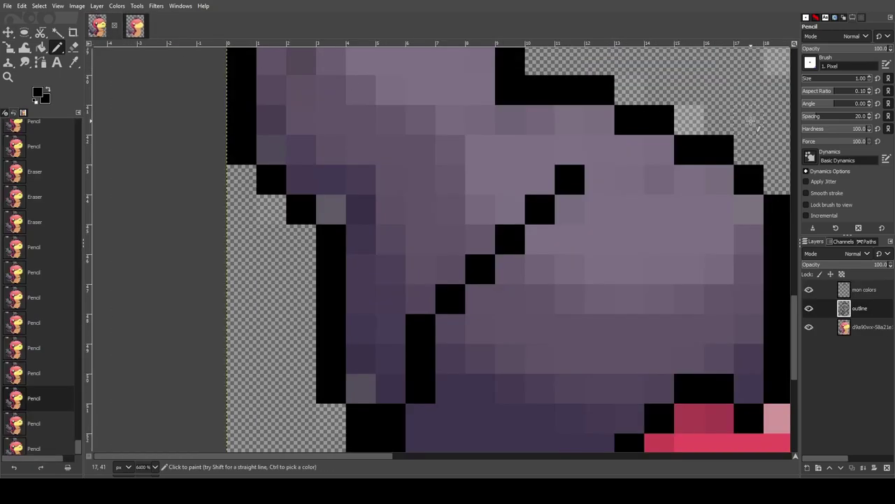
Draw the short black crease near the top of the large tail bulb, extending it to the bulb's right outline
left_click(629, 179)
left_click(659, 179)
key("ctrl+Tab")
key("ctrl+Tab")
left_click(691, 182)
left_click(718, 182)
left_click(749, 209)
Place a black crease pixel just inside the left notch between the two tail bulbs, following the full-size illustration
scroll(515, 240, "down", 4)
scroll(513, 240, "up", 3)
left_click(97, 31)
left_click(125, 28)
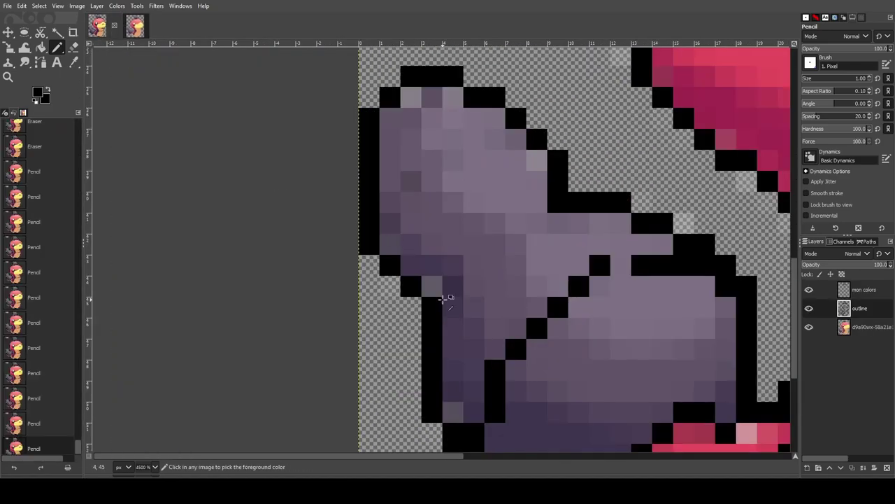
scroll(447, 296, "up", 1)
left_click(97, 26)
left_click(135, 26)
left_click(455, 271)
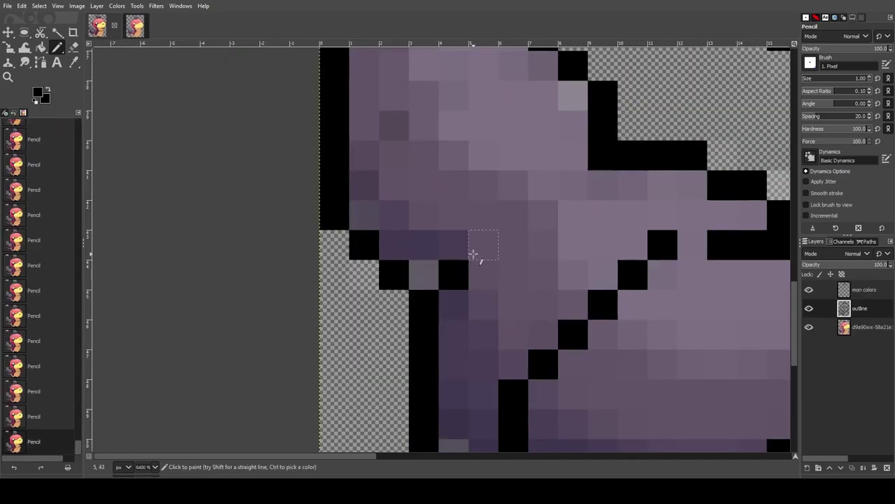
Place a black crease pixel just inside the right notch between the two tail bulbs, following the full-size illustration
scroll(473, 257, "down", 5)
scroll(462, 276, "up", 3)
scroll(518, 272, "down", 2)
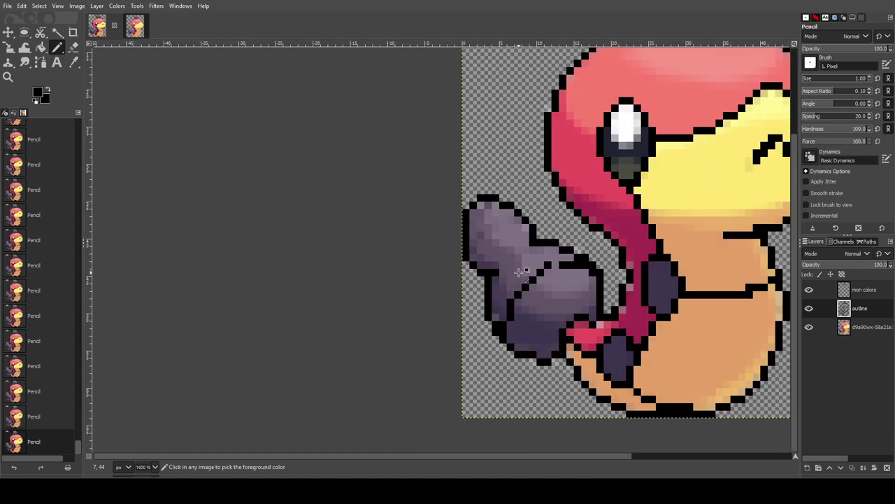
scroll(518, 272, "down", 3)
left_click(98, 26)
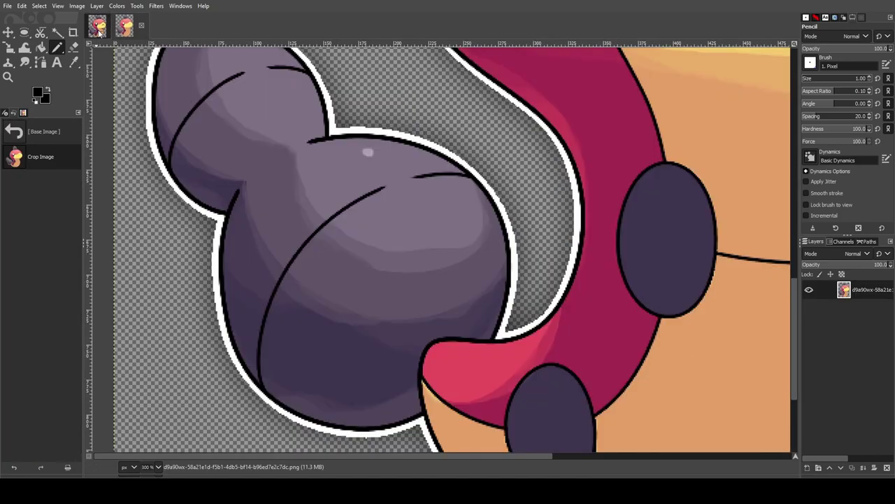
left_click(135, 25)
scroll(518, 263, "up", 5)
left_click(598, 253)
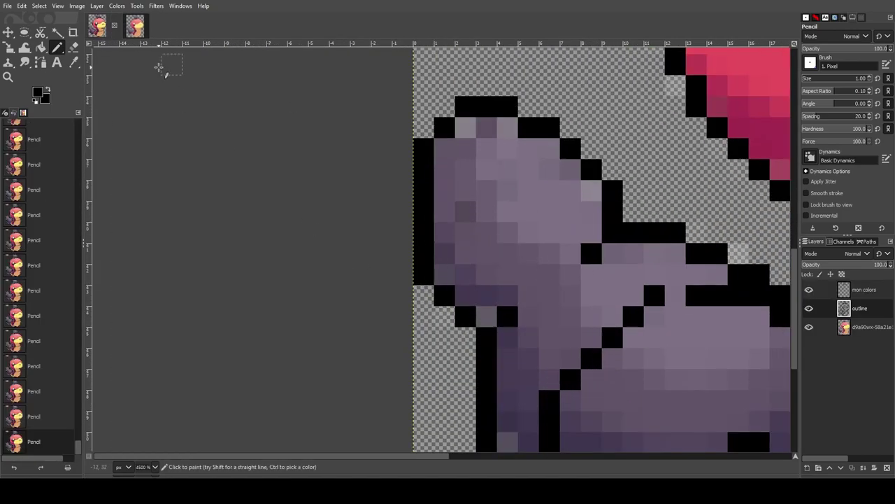
Draw the short black crease near the upper right of the small tail bulb, joining it to the bulb's outline
left_click(97, 26)
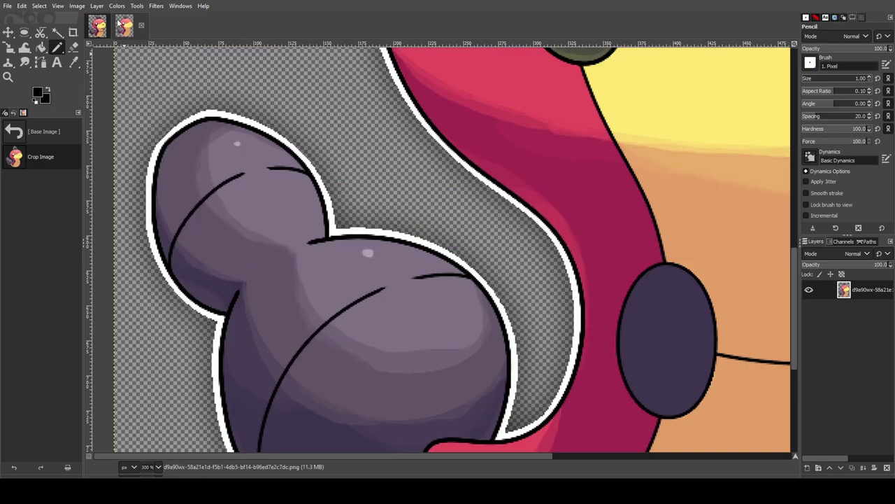
left_click(122, 25)
left_click(135, 26)
left_click(97, 26)
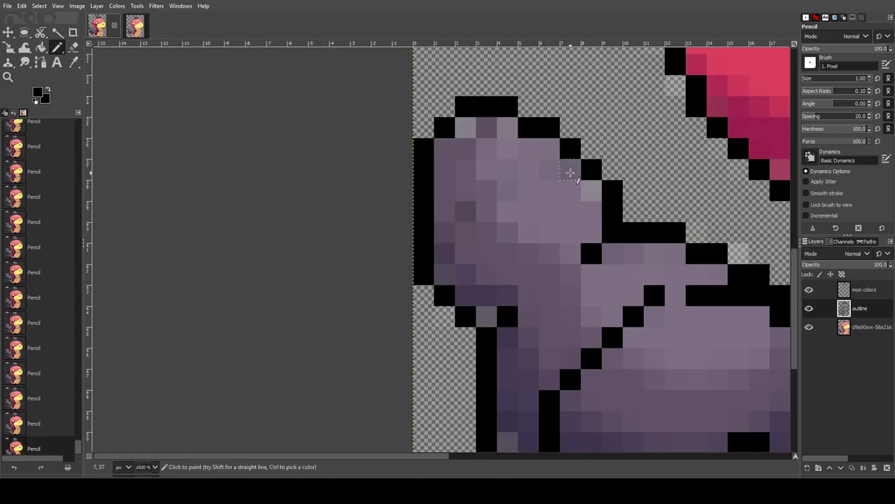
left_click(137, 26)
left_click(102, 34)
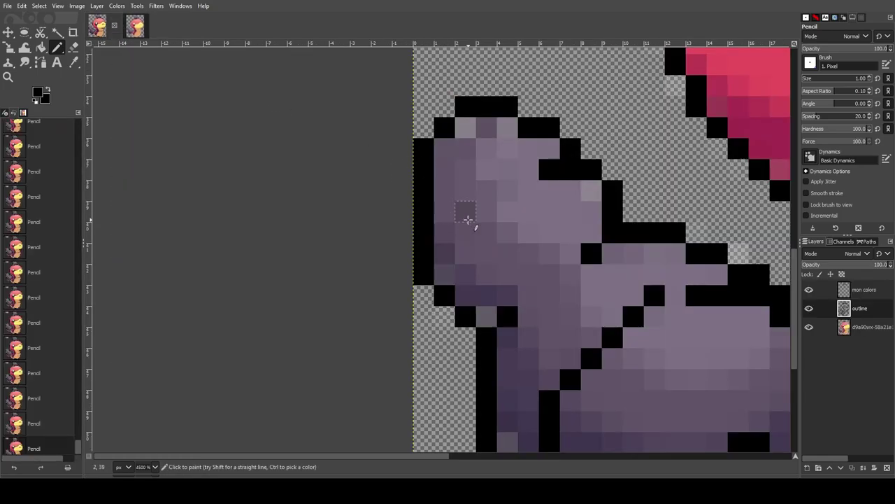
Draw the diagonal black crease across the small tail bulb down to its left outline, checking it against the full-size illustration
left_click(488, 195)
left_click(467, 212)
left_click(448, 234)
left_click(438, 247)
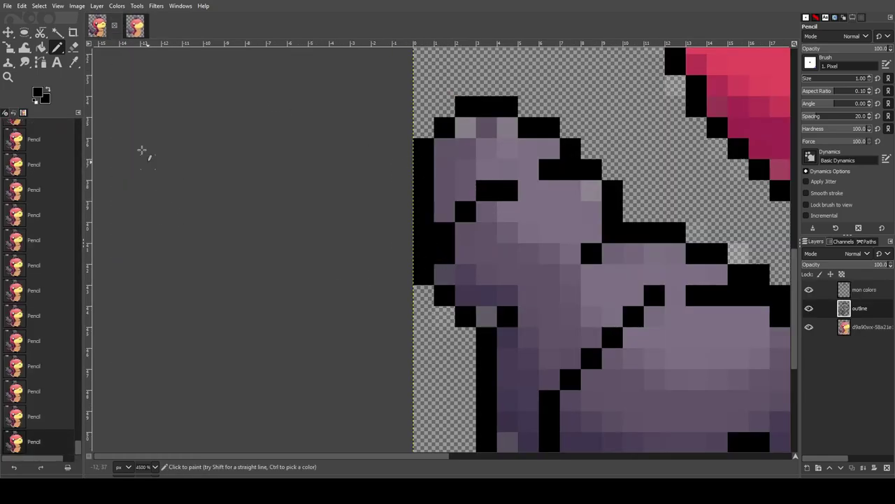
left_click(135, 28)
left_click(95, 31)
left_click(429, 274)
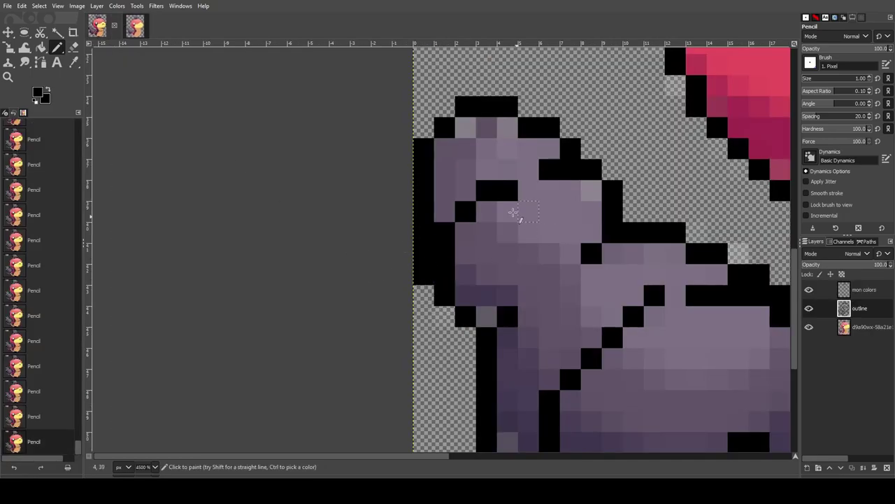
left_click(135, 29)
scroll(717, 306, "down", 3)
scroll(326, 298, "down", 3)
scroll(490, 262, "up", 3)
left_click(97, 25)
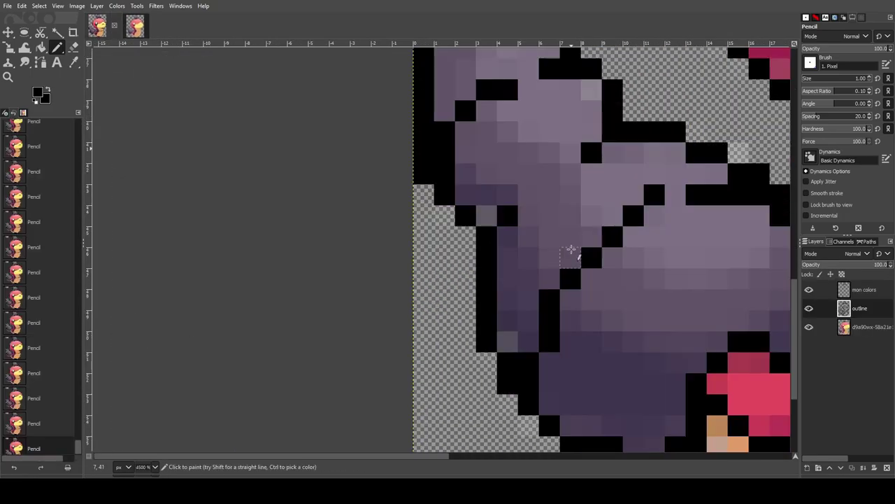
Hide the illustration and mon colors layers and erase the stray purple pixels inside the head crest from the outline layer
scroll(572, 254, "down", 5)
left_click(810, 326)
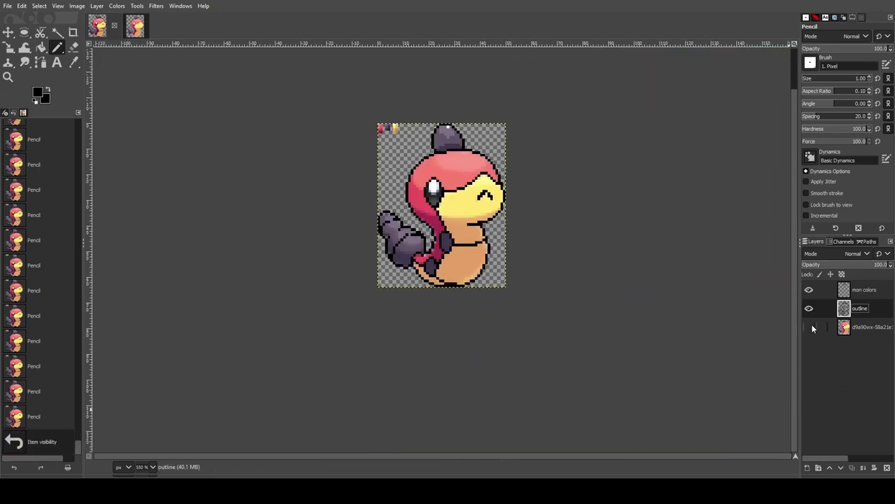
left_click(809, 290)
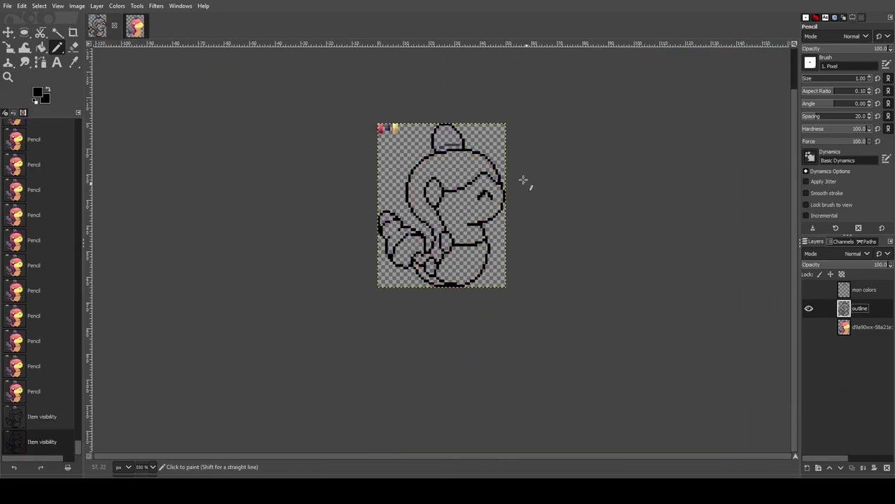
scroll(441, 148, "up", 6)
key("shift+e")
left_click_drag(368, 143, 386, 143)
left_click_drag(402, 119, 492, 119)
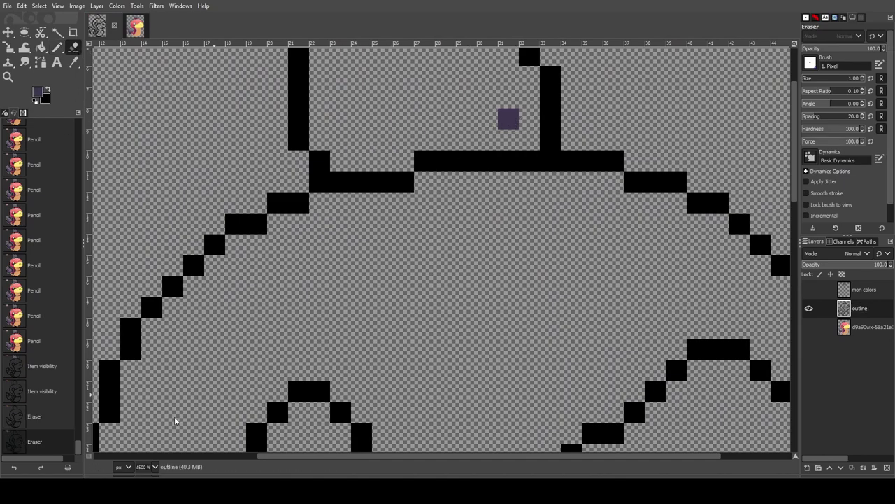
left_click(509, 119)
Show the mon colors layer and repaint the erased crest shading pixels on it in dark purple
left_click(809, 290)
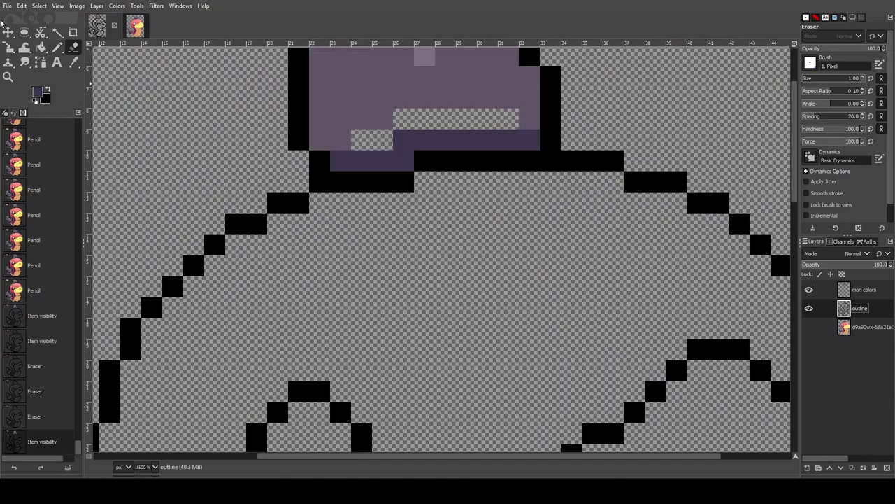
left_click(58, 50)
key("Page_Up")
mouse_move(358, 140)
left_mouse_down()
mouse_move(383, 141)
mouse_move(405, 116)
mouse_move(506, 119)
left_mouse_up()
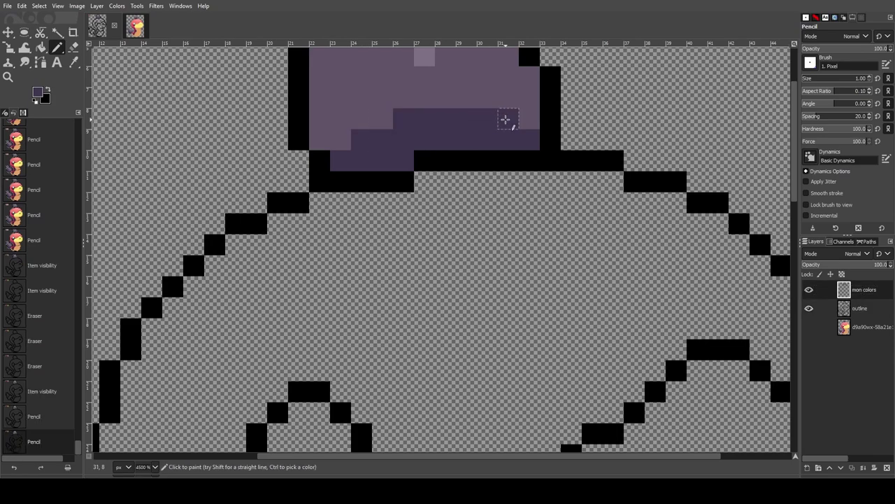
left_click(505, 120)
scroll(422, 123, "down", 8)
Show the illustration layer and place a white highlight pixel on the head just beneath the crest, replacing a wrongly colored attempt
left_click(809, 327)
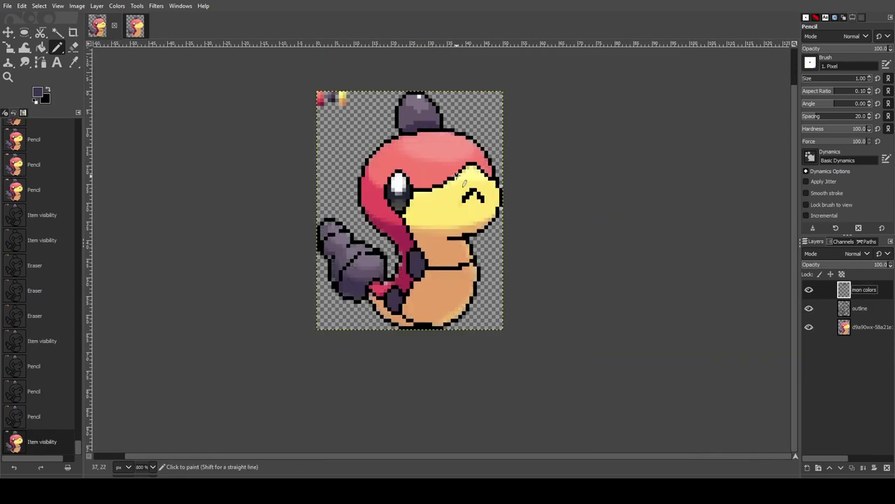
scroll(441, 117, "up", 3)
left_click(135, 26)
scroll(413, 164, "up", 2)
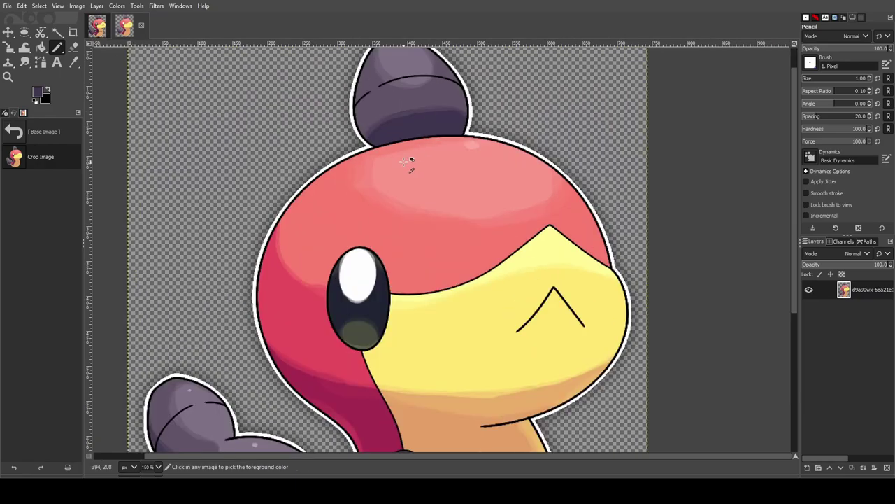
left_click(104, 28)
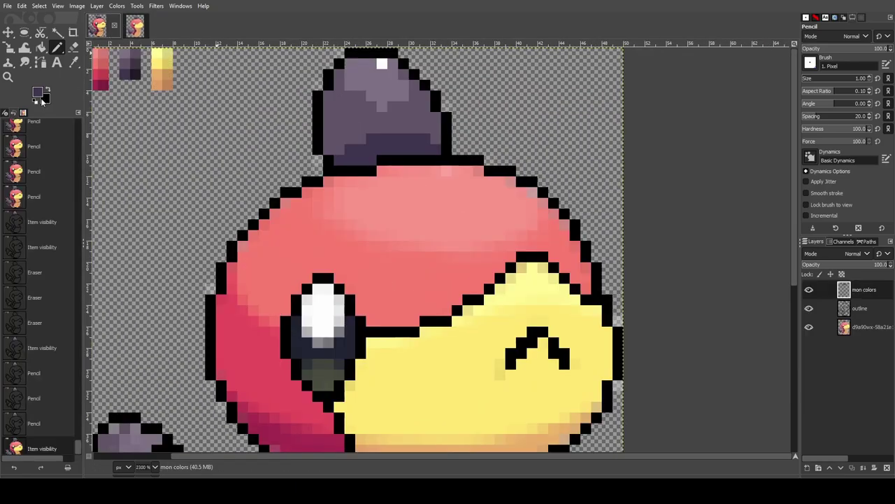
scroll(429, 175, "up", 2)
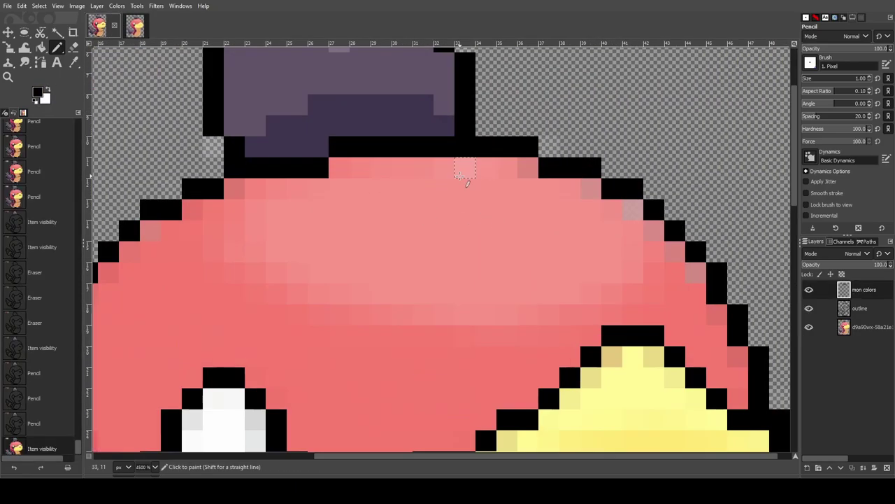
left_click(465, 168)
key("ctrl+z")
left_click(48, 91)
left_click(465, 168)
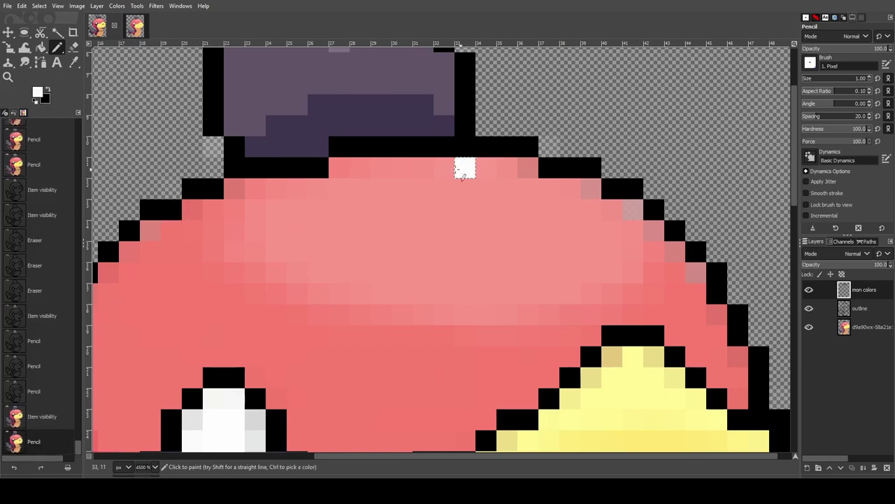
Pick the lightest pink from the palette and paint the head highlight's upper row beneath the crest, beside the white pixel
scroll(270, 234, "left", 5)
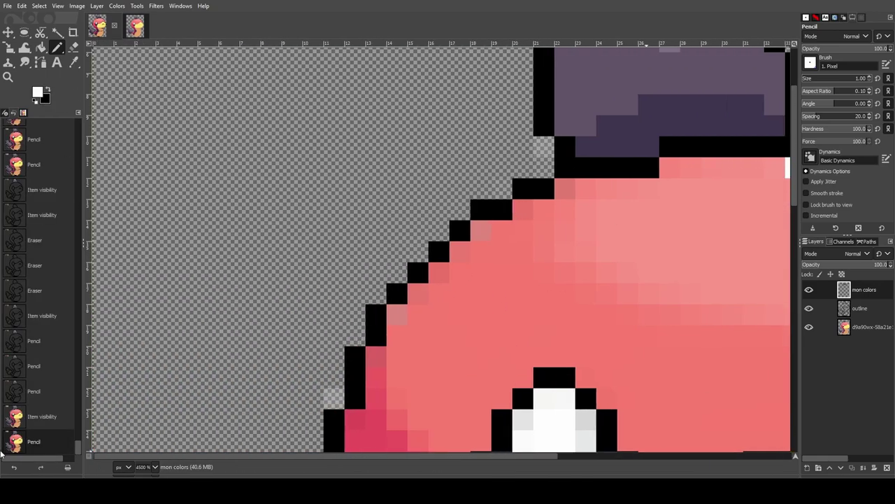
scroll(138, 87, "up", 3)
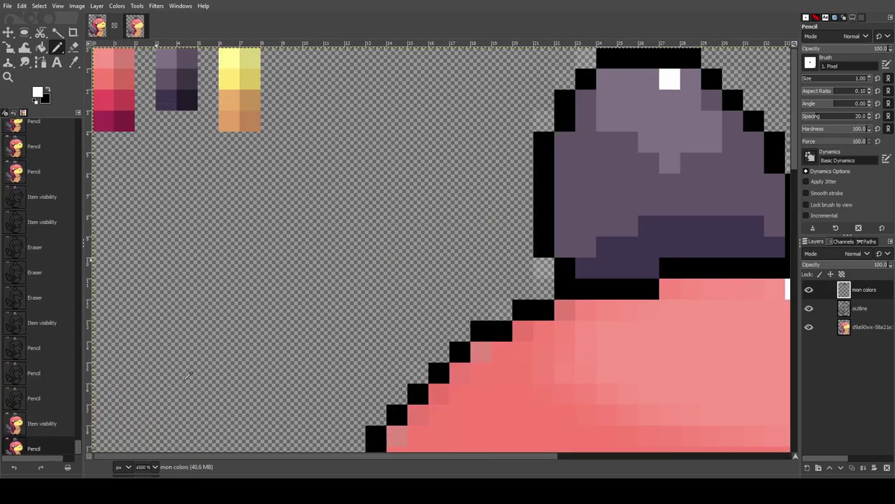
left_click(118, 62, "ctrl")
scroll(390, 224, "right", 5)
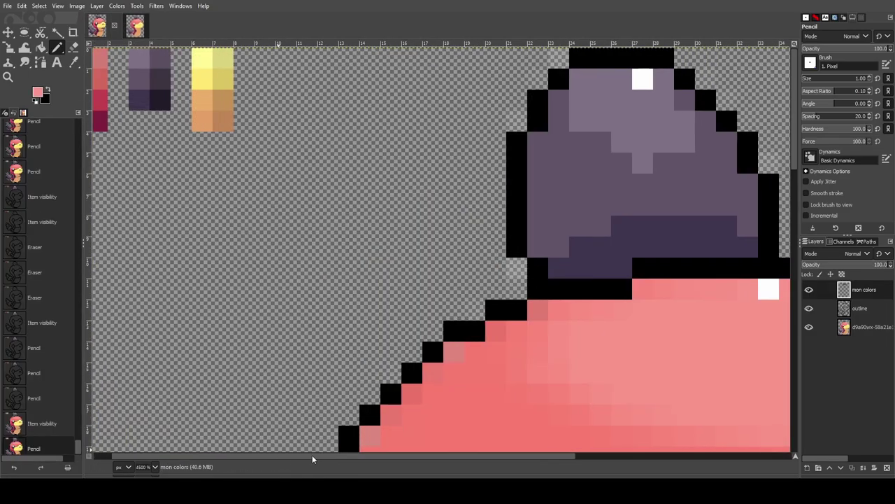
scroll(390, 224, "down", 2)
left_click(135, 27)
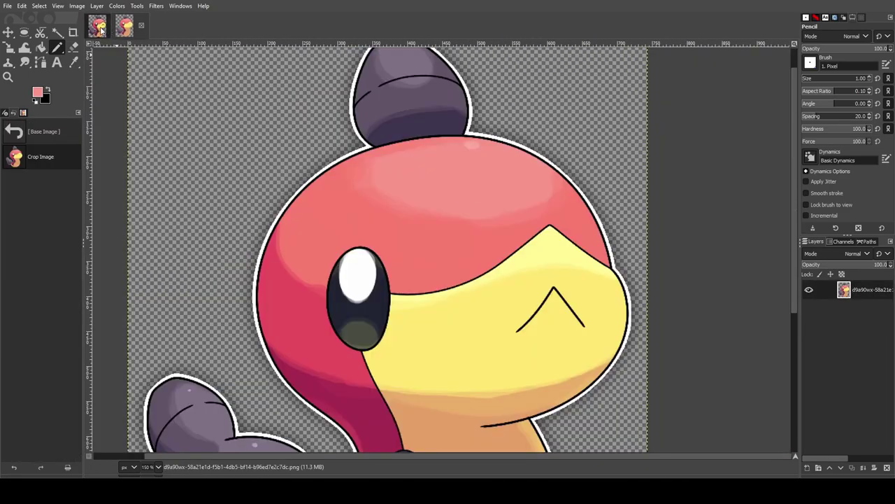
left_click(99, 27)
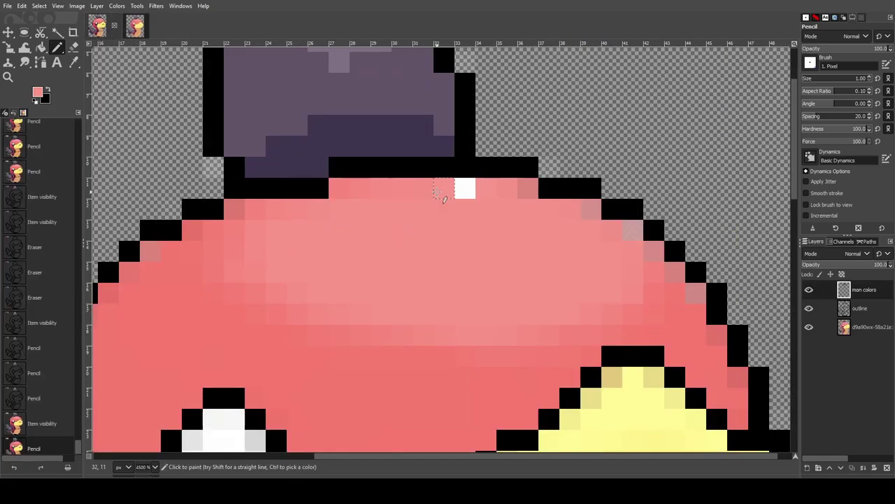
left_click(365, 190)
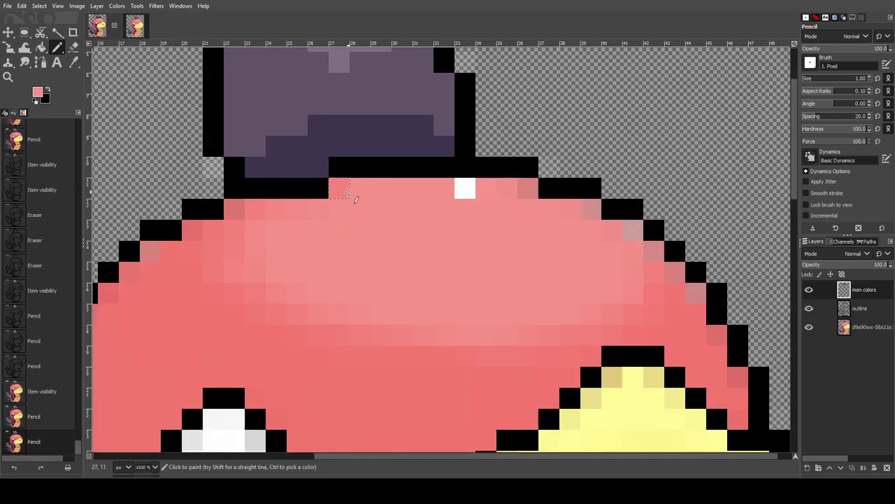
Trace the left and lower edges of the head highlight in light pink, following the full-size illustration
left_click(135, 26)
left_click(99, 26)
left_click(135, 27)
left_click(99, 26)
left_click(336, 192)
left_click(300, 210)
left_click(278, 213)
left_click(256, 271)
left_click(280, 289)
left_click(305, 300)
left_click(332, 314)
left_click(381, 334)
left_click_drag(486, 354, 536, 354)
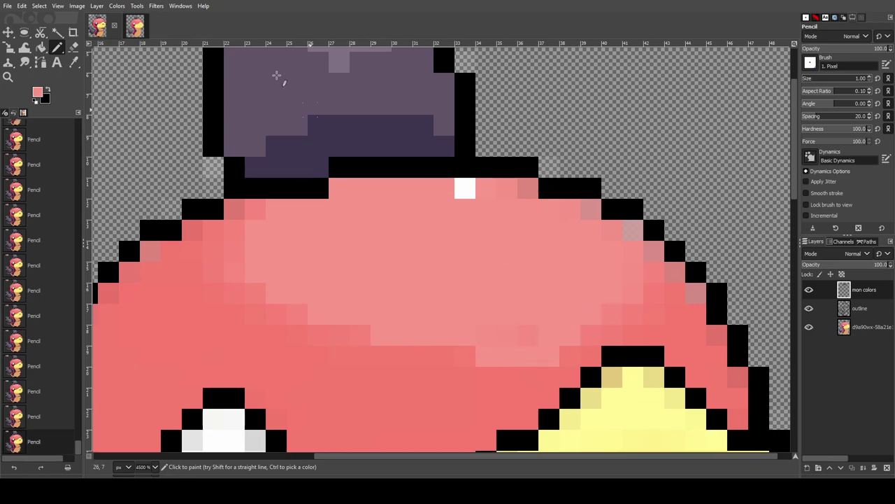
Undo the last two pencil edits at the highlight's lower right and trace its right edge in light pink
left_click(135, 26)
left_click(97, 26)
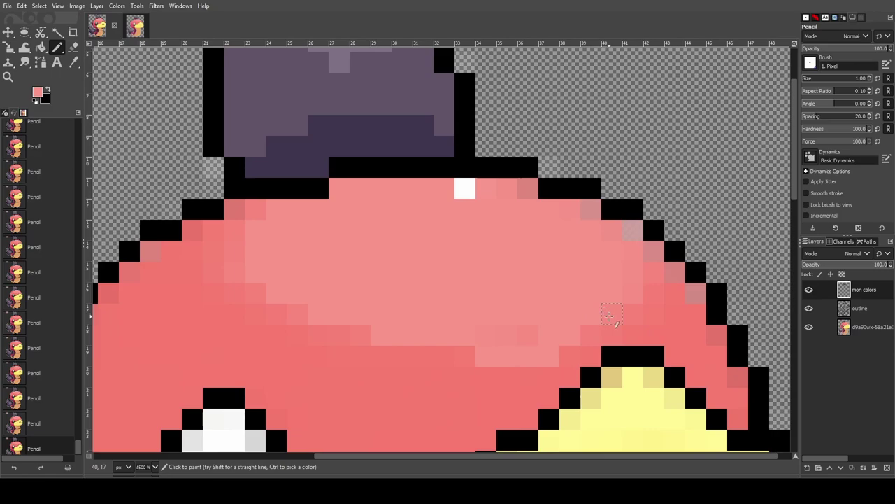
key("ctrl+z")
key("ctrl+z")
left_click(632, 308)
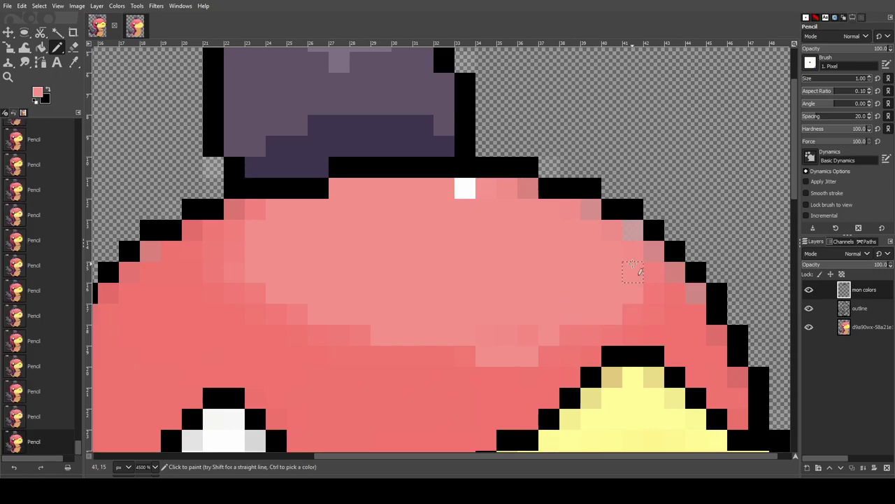
Hide the illustration layer, leaving the outline and mon colors layers shown
left_click(810, 308)
left_click(810, 308)
left_click(810, 326)
key("u")
left_click(484, 264)
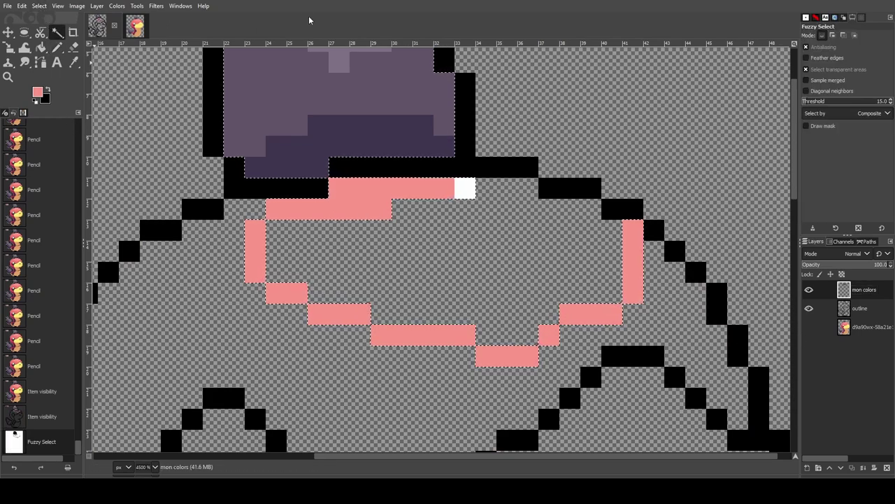
key("shift+ctrl+a")
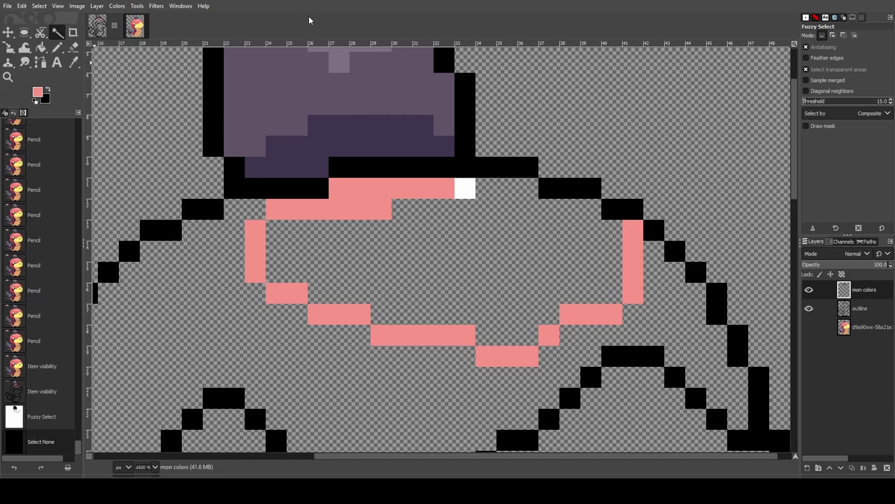
Fill the inside of the traced head highlight with light pink using the Pencil, keeping the white pixel
left_click(58, 49)
left_click_drag(490, 190, 526, 192)
mouse_move(282, 232)
left_mouse_down()
mouse_move(550, 231)
mouse_move(539, 233)
left_mouse_up()
left_click_drag(278, 251, 529, 251)
left_click_drag(356, 256, 550, 252)
left_click_drag(283, 278, 549, 276)
mouse_move(468, 290)
left_mouse_down()
mouse_move(360, 273)
mouse_move(472, 272)
mouse_move(424, 292)
mouse_move(291, 290)
left_mouse_up()
mouse_move(435, 313)
left_mouse_down()
mouse_move(391, 309)
mouse_move(558, 308)
mouse_move(472, 325)
mouse_move(515, 329)
mouse_move(523, 326)
mouse_move(508, 308)
mouse_move(502, 275)
mouse_move(598, 288)
mouse_move(603, 269)
mouse_move(569, 257)
mouse_move(607, 241)
mouse_move(549, 238)
mouse_move(581, 212)
mouse_move(401, 226)
left_mouse_up()
Switch to the medium pink palette shade and show the illustration layer beneath the sprite, checking the full-size illustration
scroll(580, 226, "down", 5)
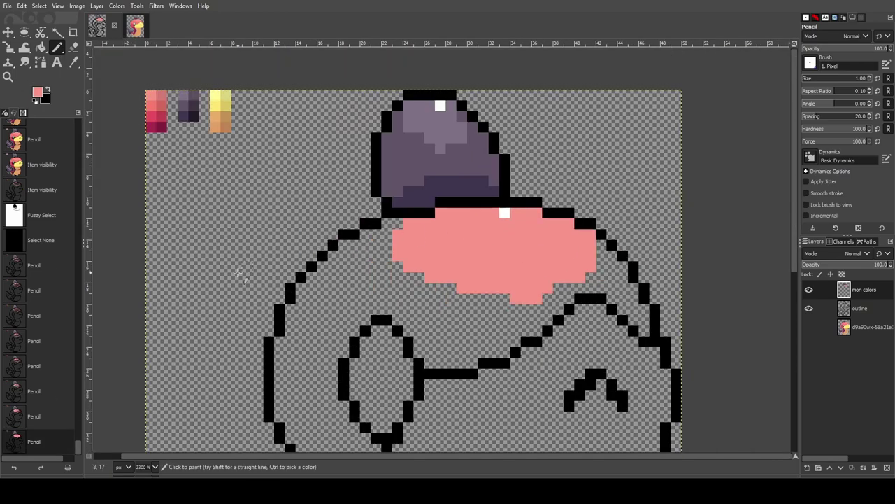
scroll(526, 268, "up", 2)
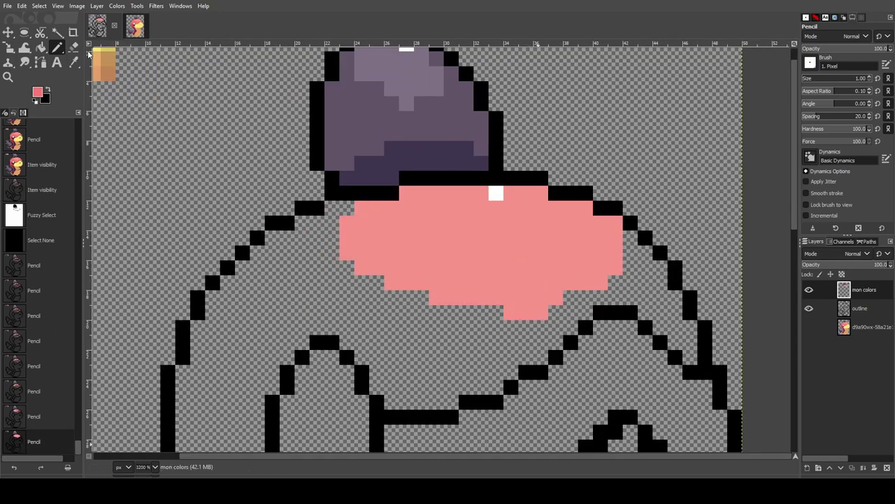
left_click(134, 26)
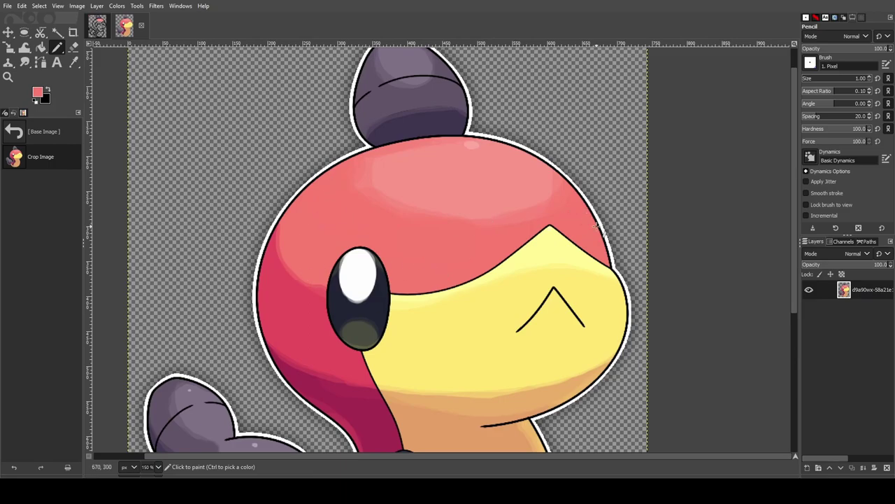
key("ctrl+Page_Up")
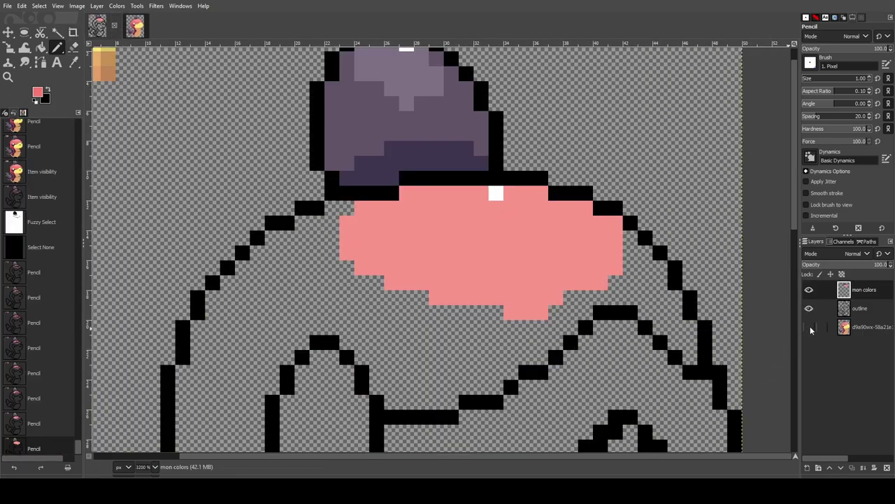
left_click(810, 326)
scroll(539, 456, "left", 3)
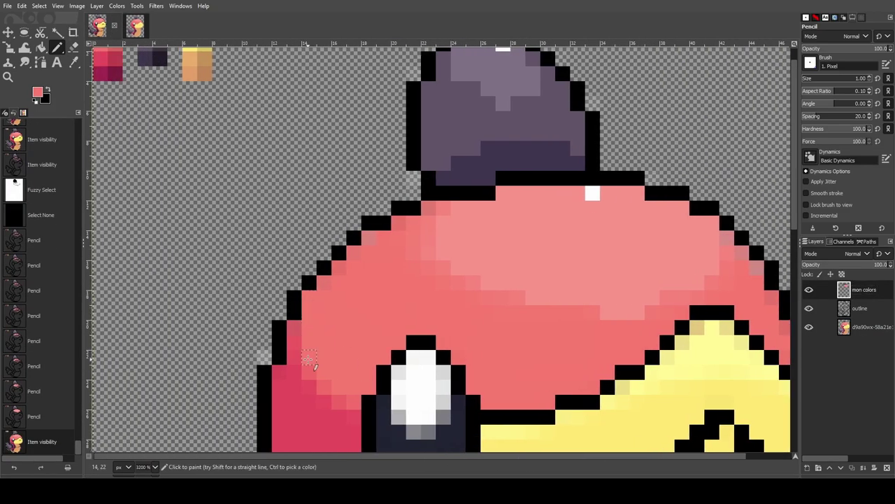
Trace the lower-left boundary of the medium pink head area, between the back of the head and the eye, with the Pencil
left_click(308, 358)
left_click(323, 372)
left_click(337, 387)
left_click(350, 397)
left_click(362, 391)
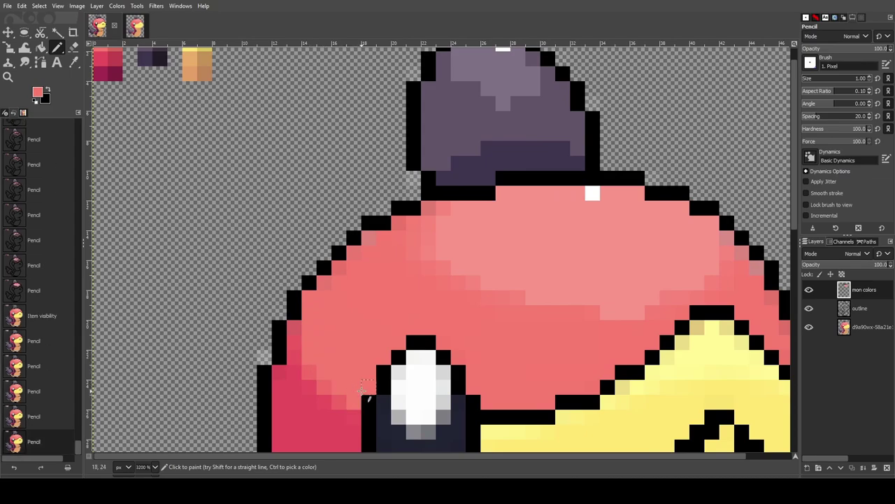
left_click(339, 402)
left_click(324, 386)
left_click(309, 372)
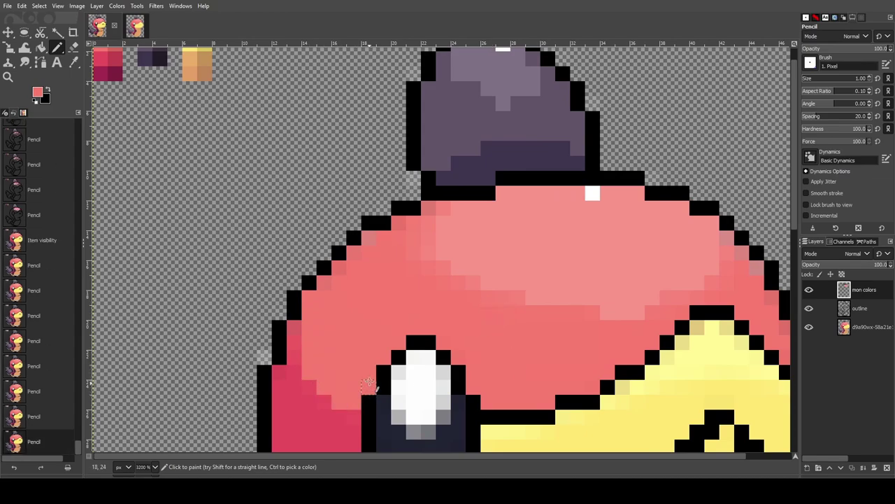
Trace the medium pink area around the top of the eye and along the upper edge of the yellow face
left_click(369, 386)
left_click(383, 358)
left_click(399, 343)
left_click(444, 343)
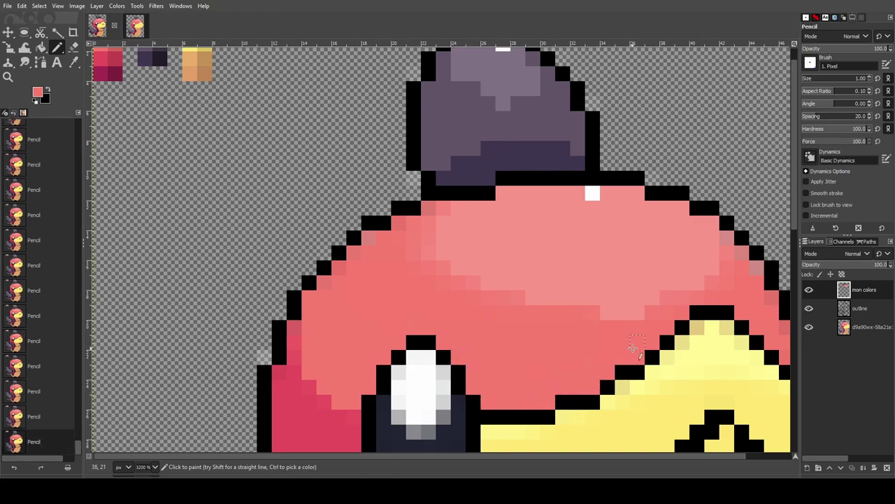
left_click(669, 328)
scroll(759, 323, "right", 3)
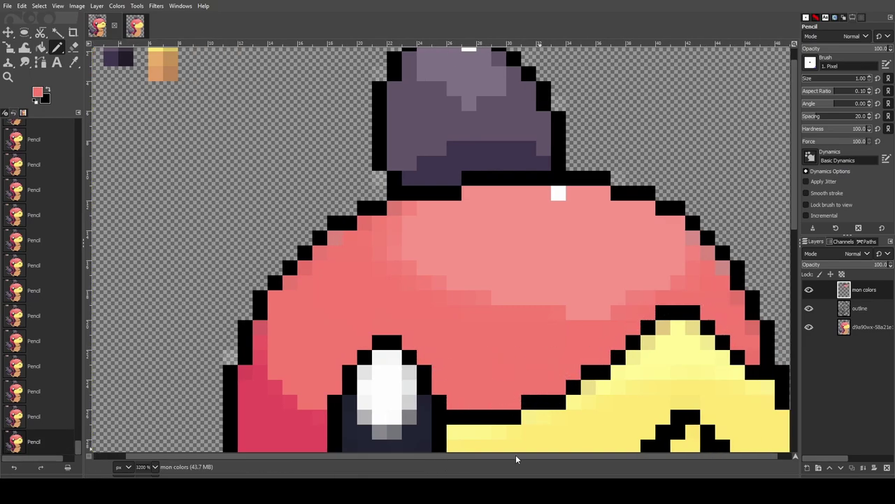
left_click(738, 329)
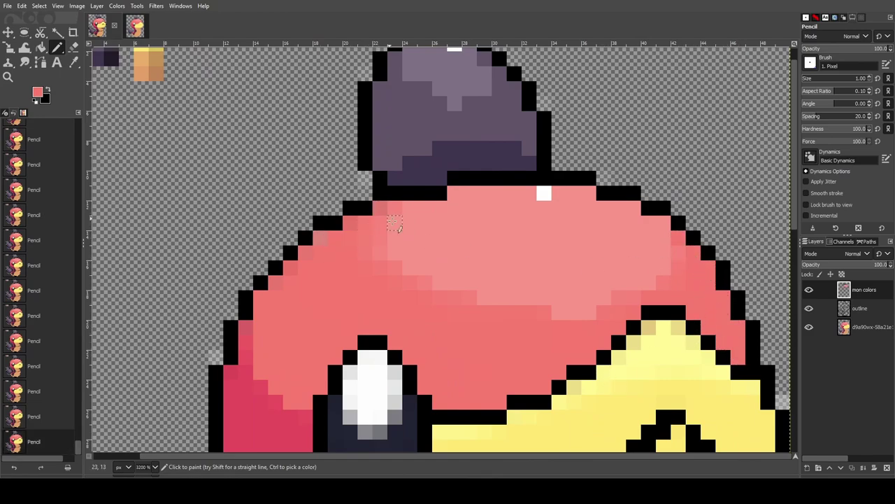
Hide the illustration layer and trace medium pink along the inside of the head outline on its left and right sides
left_click(809, 307)
left_click(809, 327)
left_click(809, 308)
left_click(395, 209)
left_click(381, 208)
left_click_drag(365, 222, 350, 224)
mouse_move(336, 236)
left_mouse_down()
mouse_move(319, 238)
mouse_move(290, 282)
left_mouse_up()
left_click_drag(290, 283, 276, 282)
left_click(276, 297)
left_click(709, 315)
left_click(722, 328)
mouse_move(693, 282)
left_mouse_down()
mouse_move(664, 282)
mouse_move(680, 252)
left_mouse_up()
Select the empty area enclosed by the traced pink edges with Fuzzy Select, fill it with medium pink, and deselect
left_click(58, 32)
left_click(418, 302)
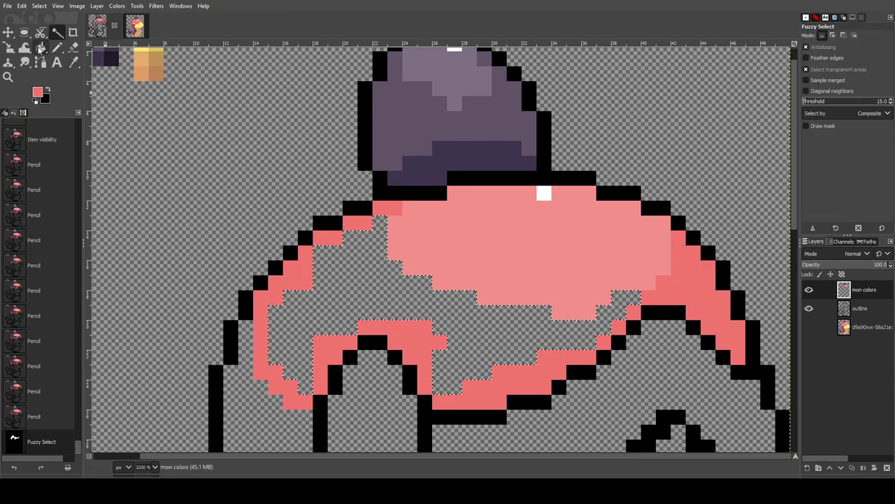
key("b")
key("shift+b")
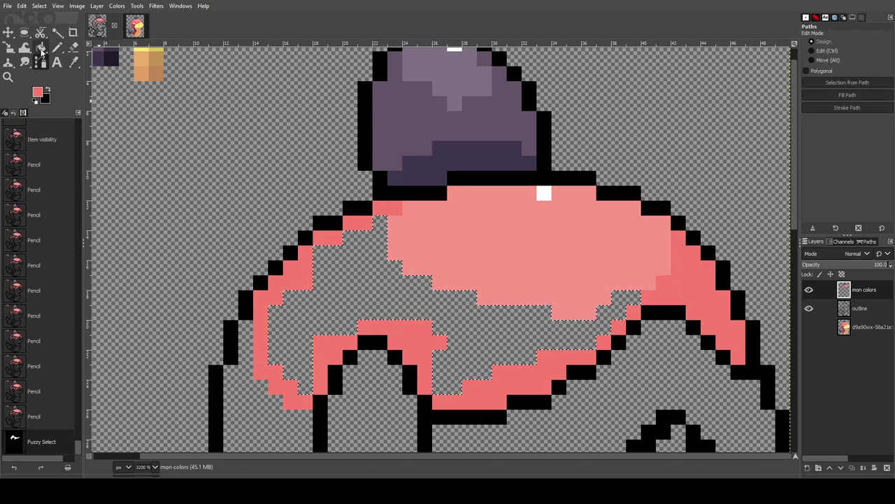
left_click(399, 289)
key("ctrl+shift+a")
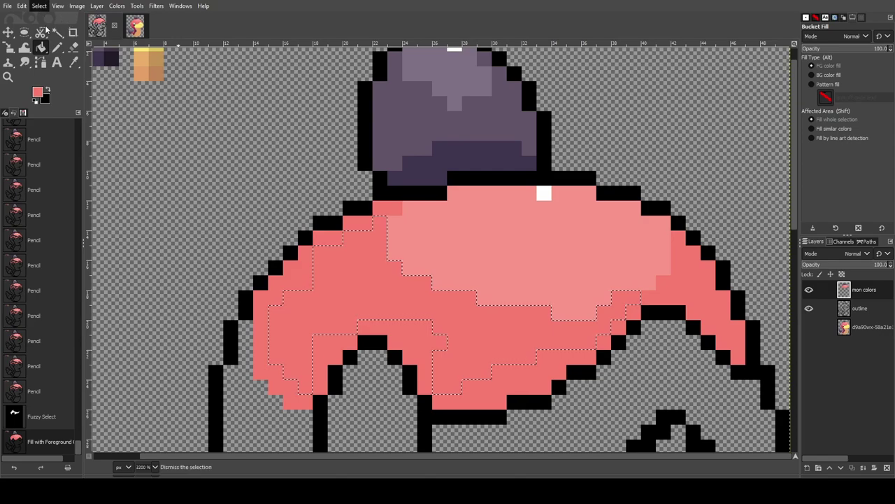
Show the illustration layer and pick the crimson shade, third in the red palette column, as the foreground color
key("4")
left_click(808, 328)
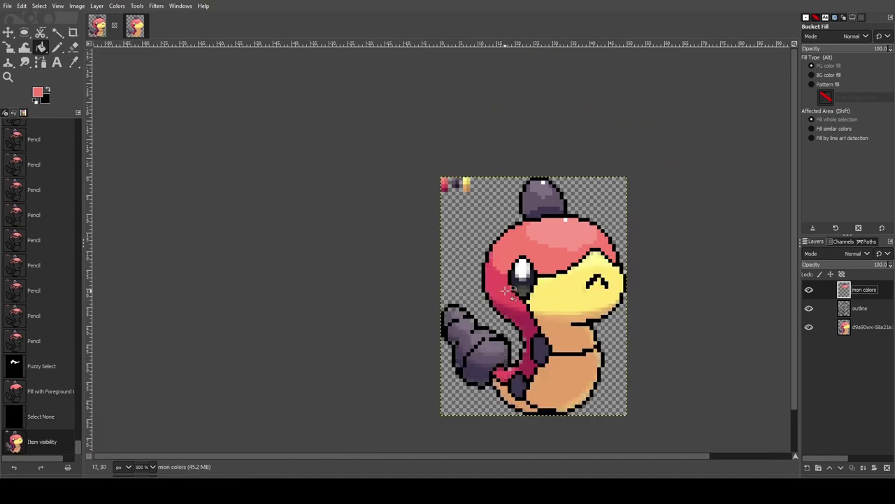
scroll(504, 305, "up", 3)
scroll(504, 311, "down", 2)
scroll(344, 207, "up", 4)
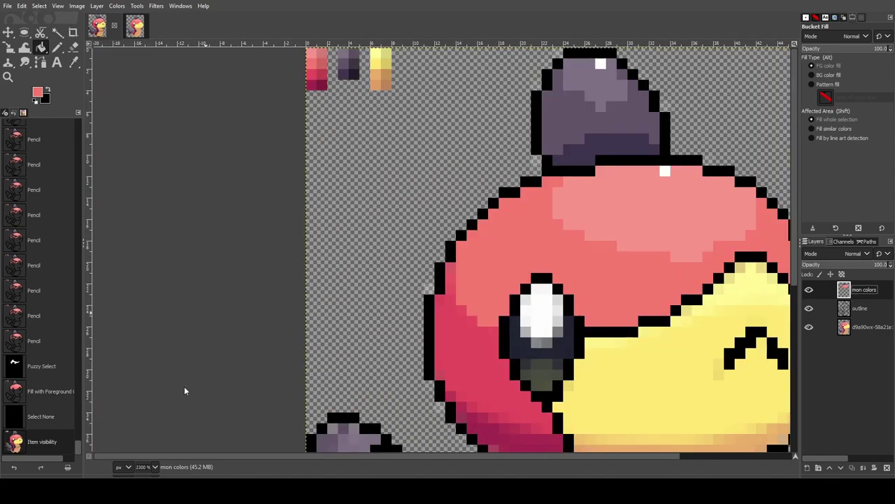
left_click(312, 74, "ctrl")
scroll(521, 369, "down", 3)
scroll(521, 350, "up", 5)
scroll(520, 294, "down", 1)
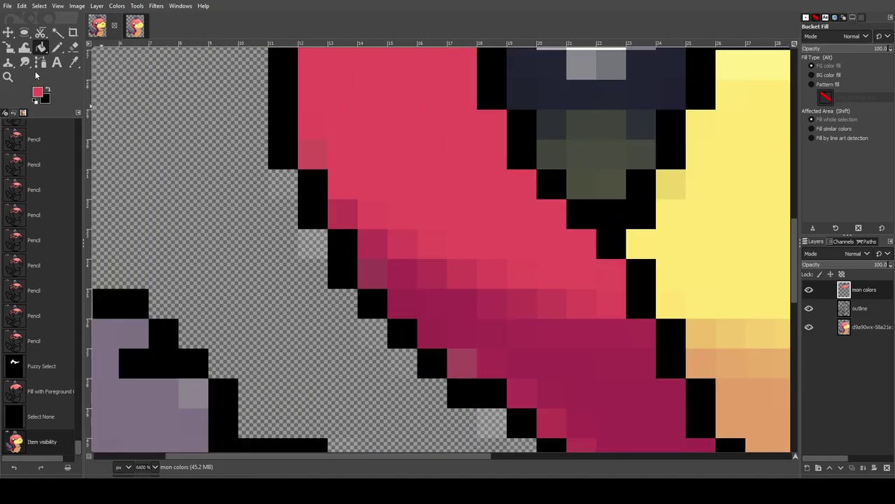
Trace the lower edge of the crimson head area with the Pencil, from the back outline to the face line
left_click(57, 48)
left_click(308, 145)
left_click(352, 195)
left_click(369, 219)
left_click(402, 244)
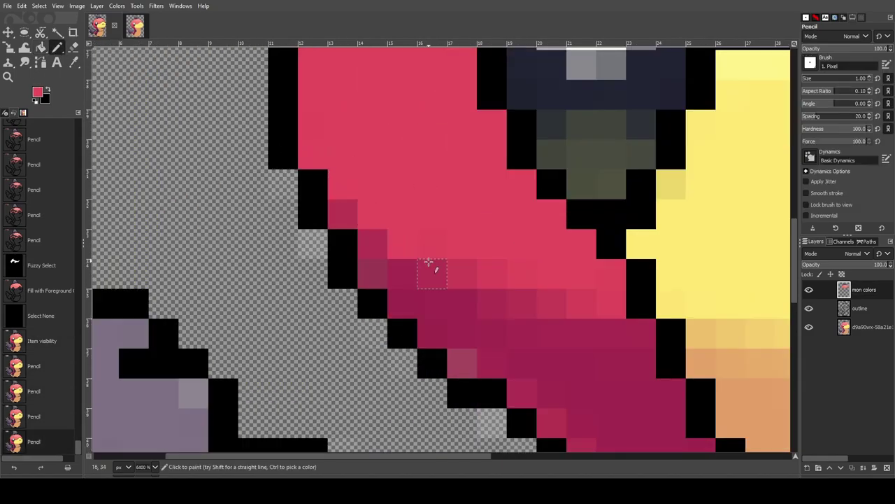
left_click(435, 270)
mouse_move(475, 270)
left_mouse_down()
mouse_move(527, 294)
mouse_move(580, 297)
left_mouse_up()
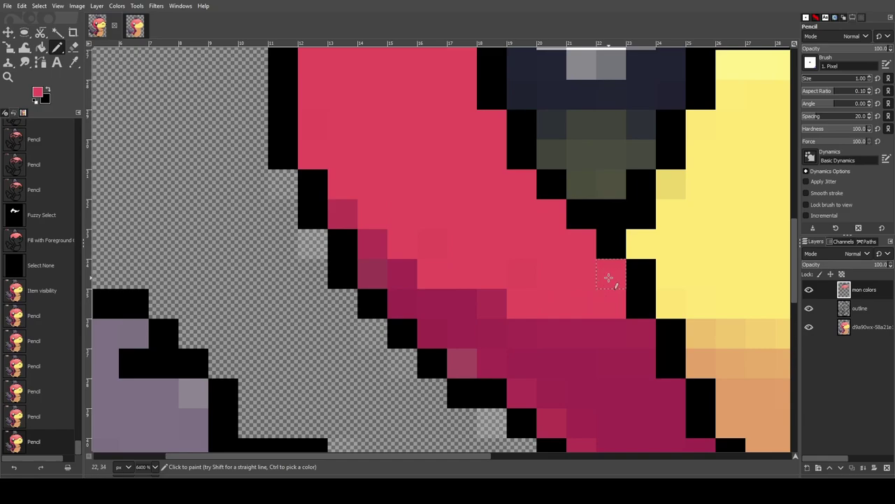
Trace crimson beside the eye and inside the back of the head outline, with the illustration layer hidden for the back
left_click_drag(513, 183, 493, 128)
scroll(464, 133, "up", 2)
left_click_drag(459, 190, 462, 143)
left_click(809, 327)
scroll(483, 316, "down", 2)
left_click_drag(393, 274, 394, 173)
left_click_drag(409, 130, 408, 282)
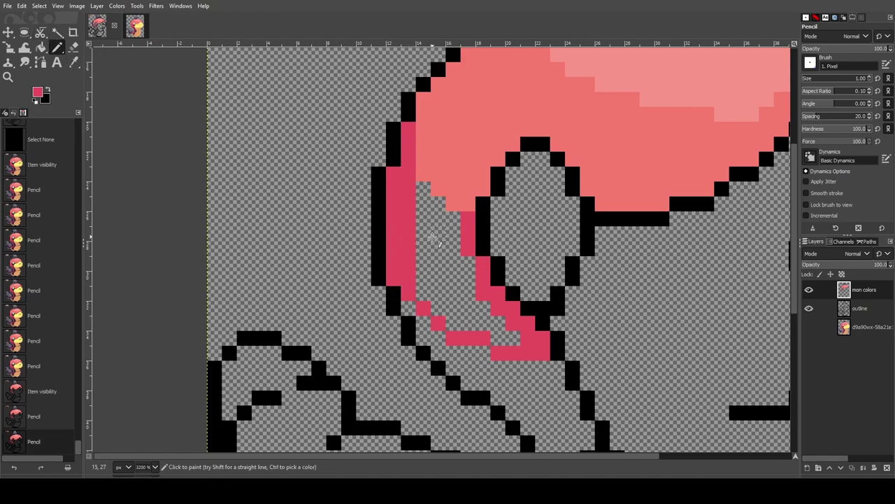
Fuzzy-select the gap inside the traced crimson area behind the eye, fill it with crimson, and deselect
left_click(40, 31)
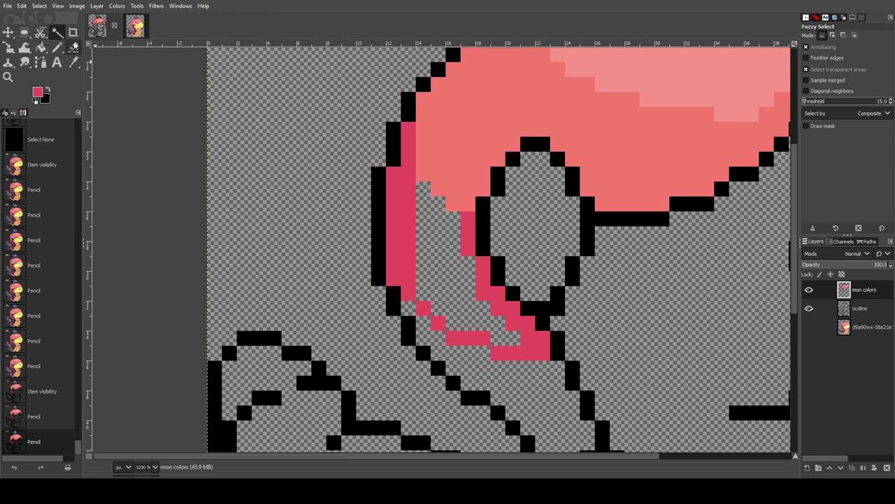
left_click(440, 238)
key("shift+b")
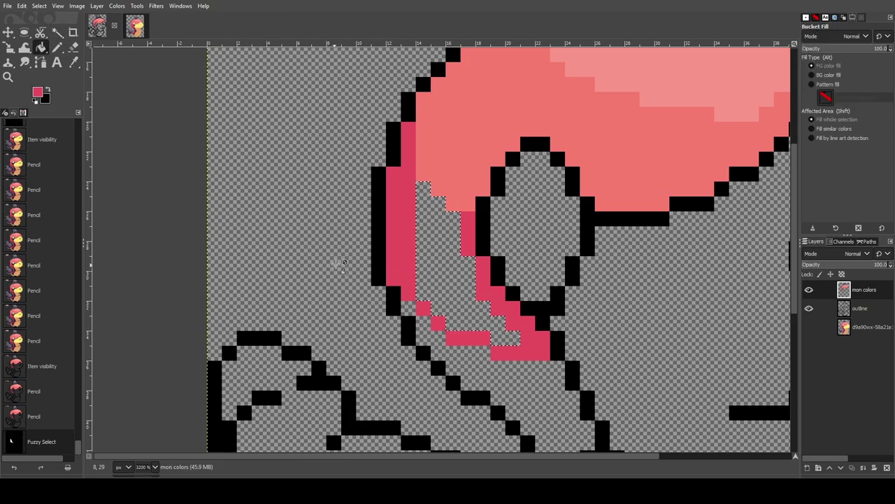
left_click(458, 289)
key("shift+ctrl+a")
scroll(526, 229, "down", 2)
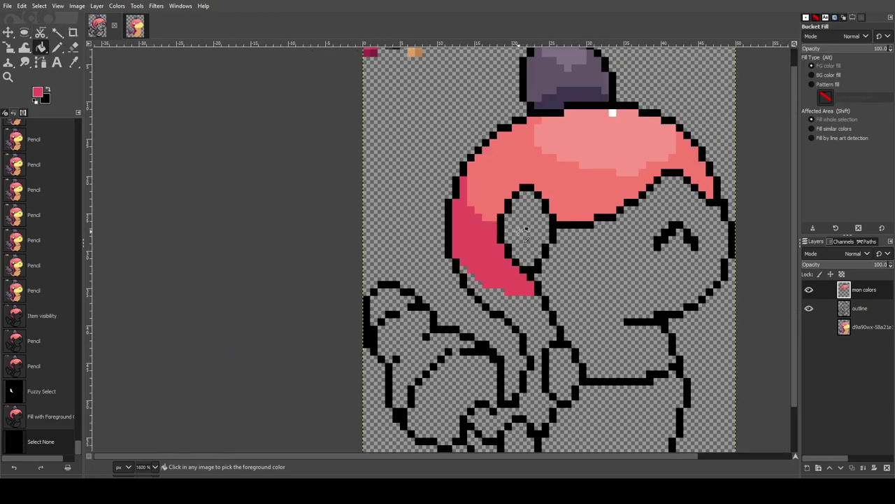
Show the illustration layer and examine the red back stripe near the tail in the full-size illustration
left_click(135, 26)
left_click(98, 26)
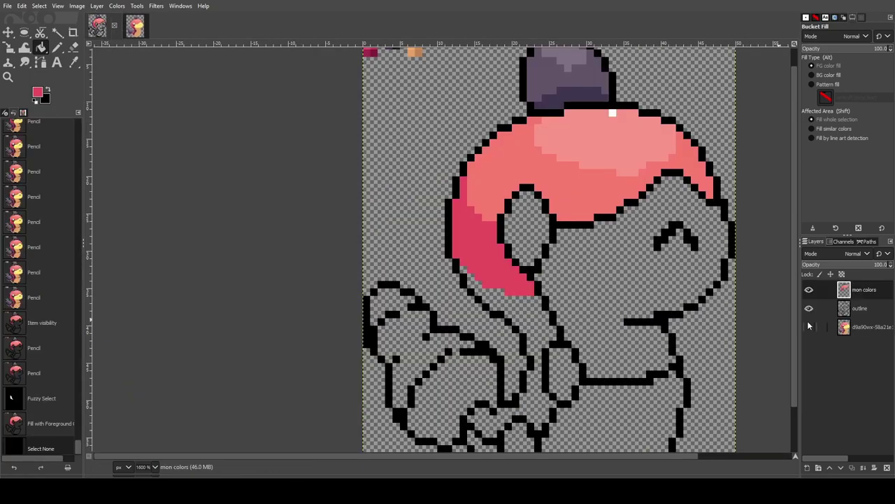
left_click(809, 327)
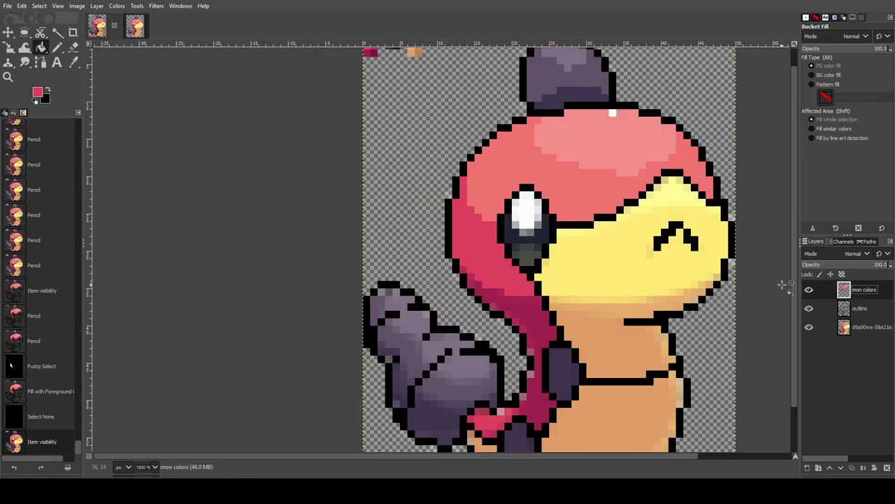
scroll(546, 339, "down", 2)
left_click(138, 28)
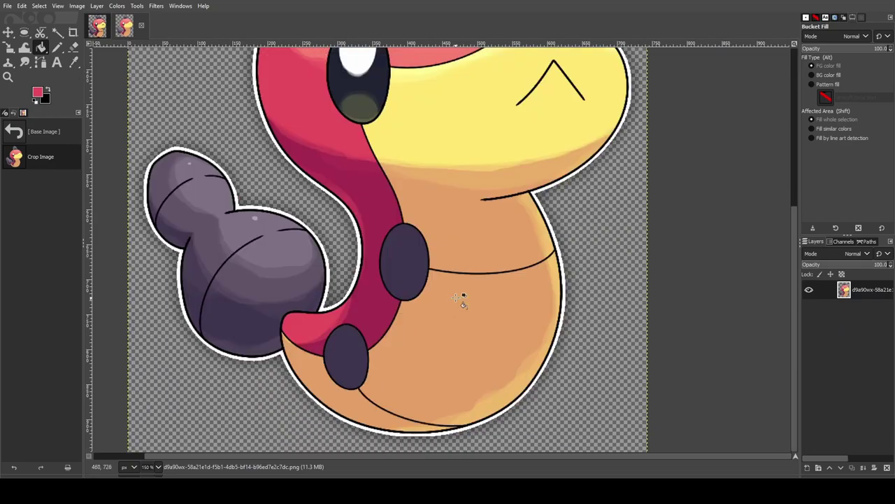
scroll(283, 321, "up", 3)
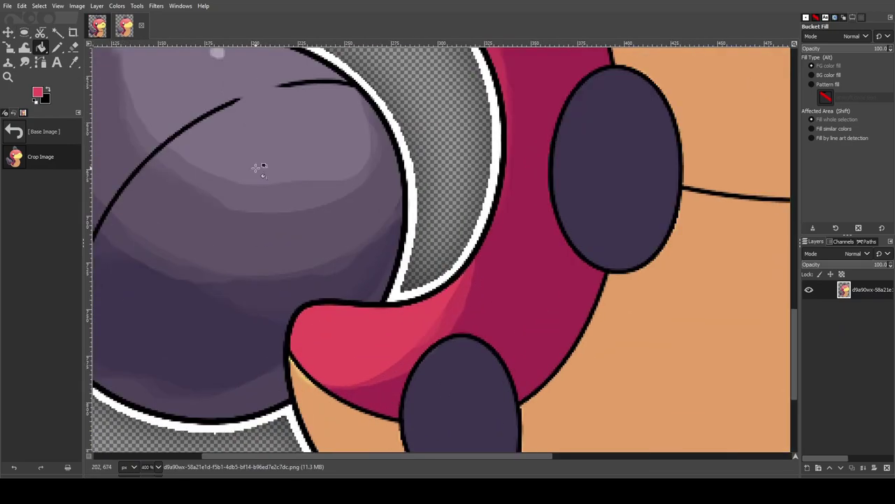
left_click(99, 27)
Pick the dark magenta shade at the bottom of the red palette column as the foreground color
scroll(370, 111, "up", 2)
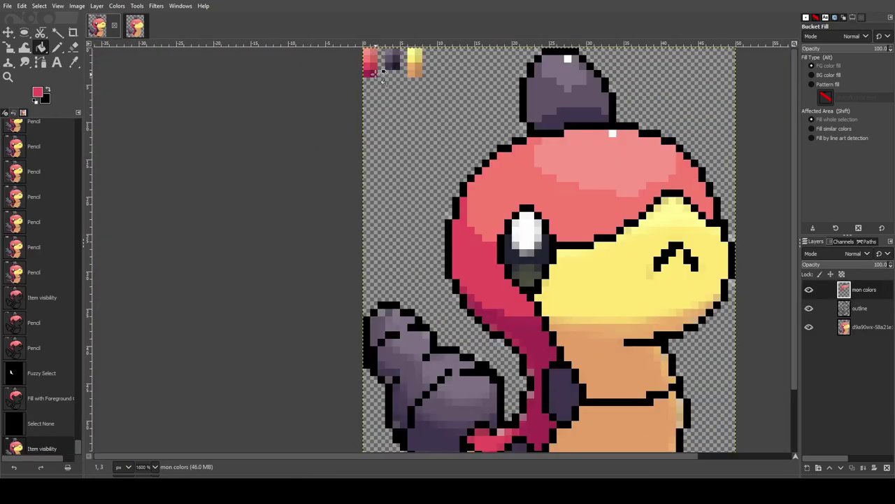
scroll(375, 74, "up", 4)
scroll(305, 319, "up", 2)
scroll(298, 205, "down", 4)
scroll(307, 268, "down", 3)
scroll(302, 64, "up", 5)
scroll(256, 352, "up", 2)
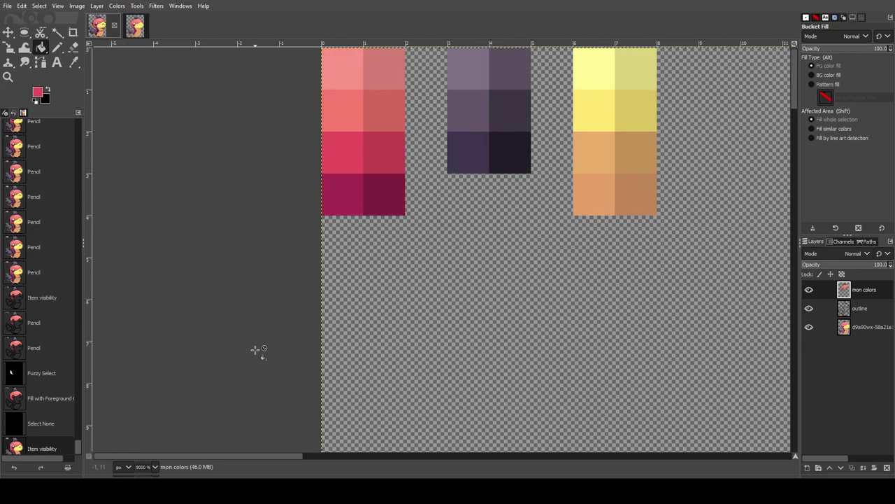
left_click(343, 196, "ctrl")
Pencil dark magenta pixels along the edge of the lower back stripe where it meets the crimson tip beside the tail
scroll(439, 282, "down", 2)
scroll(438, 282, "down", 2)
scroll(469, 355, "down", 4)
scroll(642, 393, "up", 4)
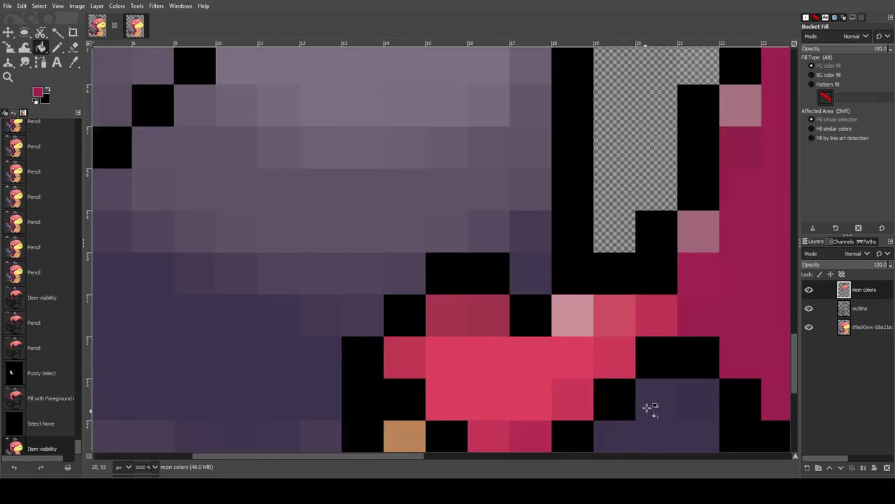
scroll(651, 392, "down", 1)
left_click_drag(415, 455, 470, 455)
scroll(502, 200, "down", 2)
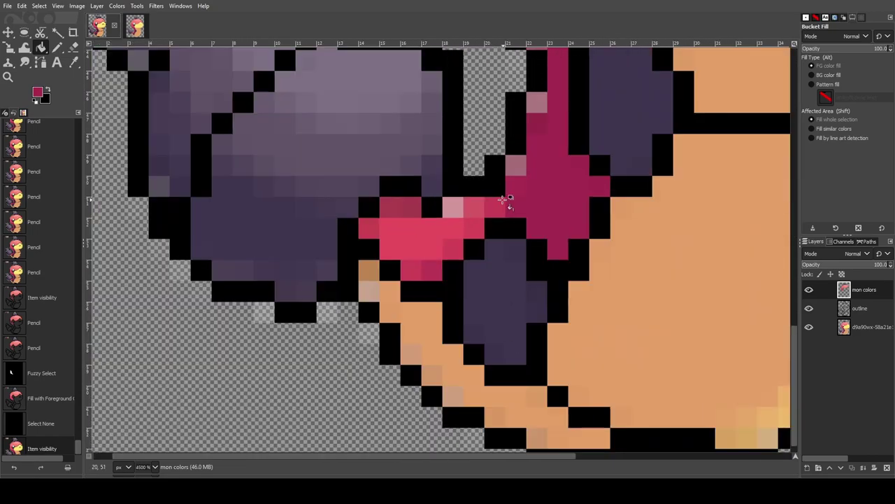
left_click(135, 26)
left_click(98, 26)
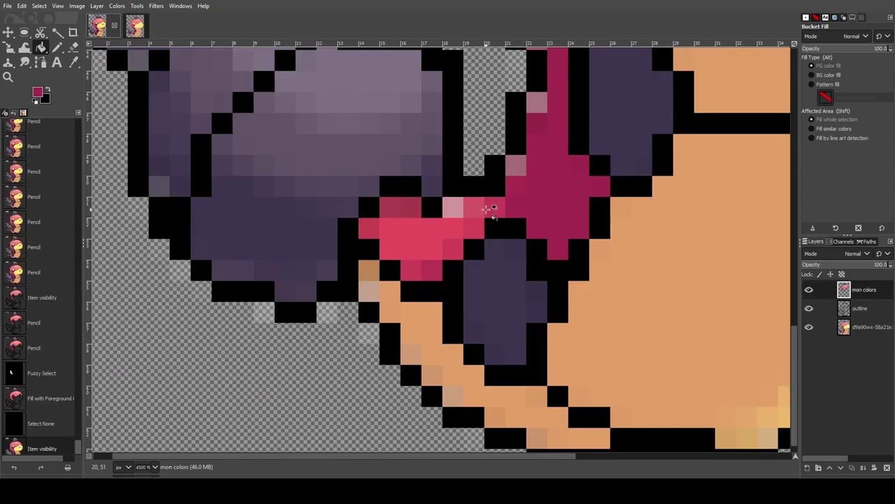
left_click(58, 47)
left_click(508, 203)
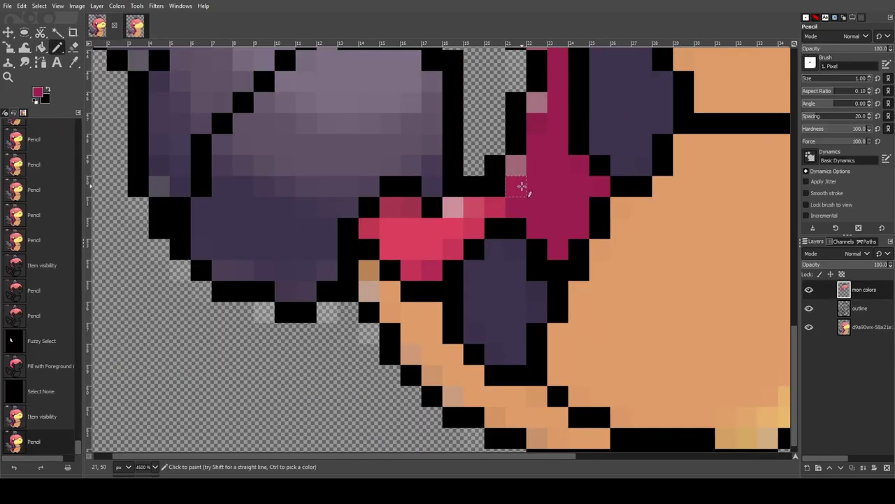
left_click(537, 193)
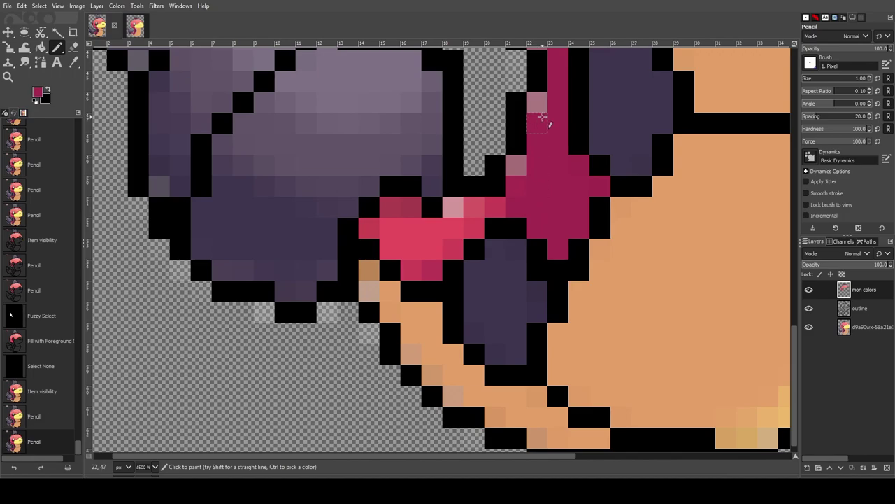
left_click(543, 119)
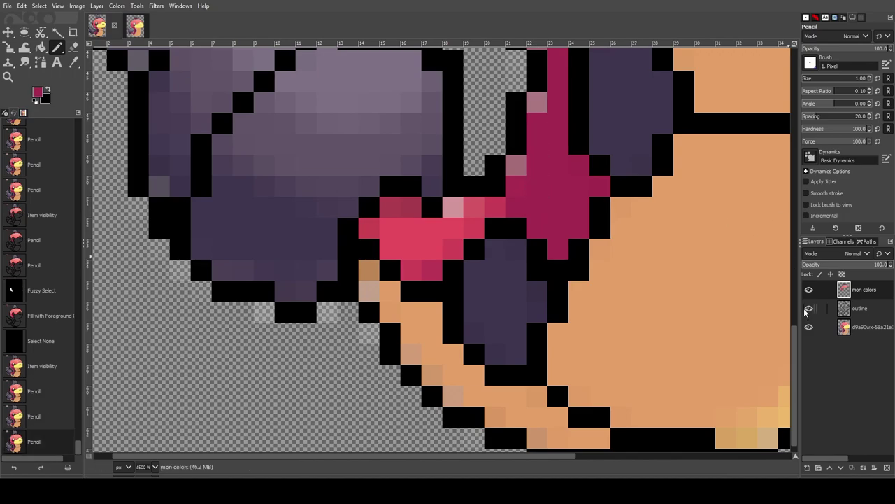
Hide the illustration layer and paint the lower back stripe solid dark magenta up to the narrow part beside the upper oval spot
scroll(600, 150, "down", 4)
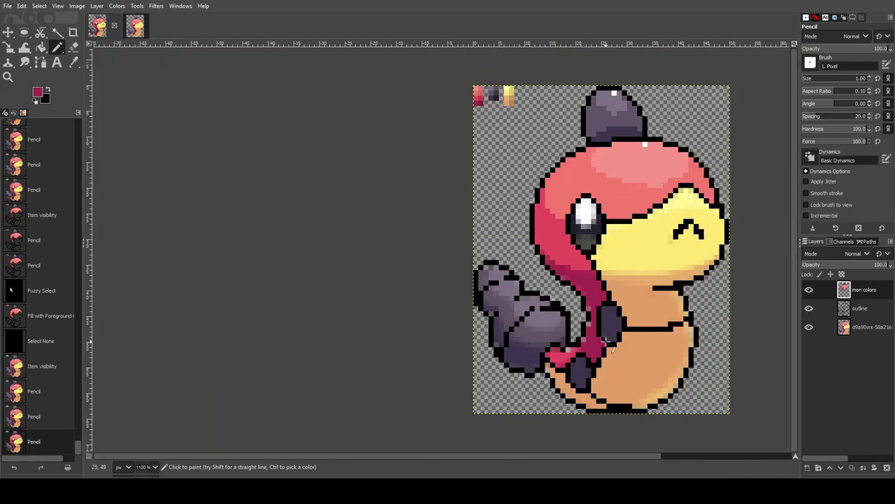
scroll(606, 340, "up", 2)
left_click(809, 328)
scroll(573, 352, "up", 2)
left_click_drag(545, 338, 550, 322)
left_click_drag(573, 382, 567, 360)
left_click_drag(586, 401, 586, 234)
left_click(567, 255)
left_click_drag(609, 380, 607, 319)
left_click(628, 339)
left_click_drag(586, 213, 580, 170)
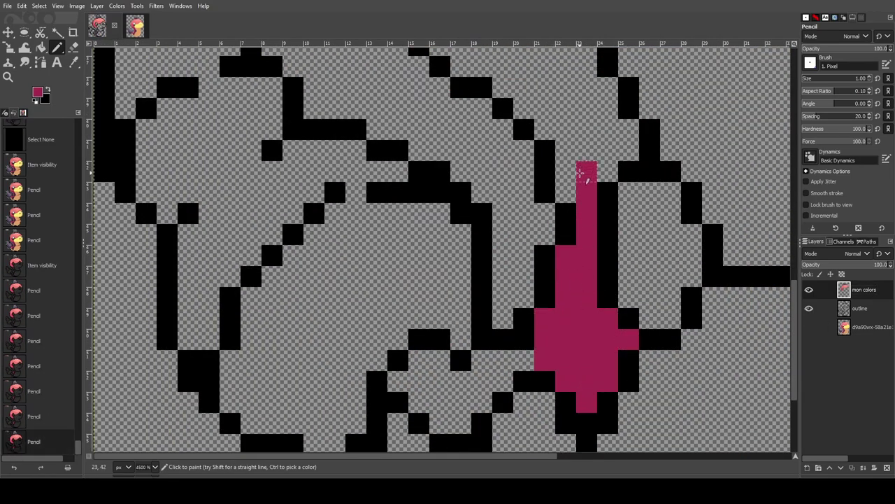
Trace dark magenta inside the neck stripe's outline below the crimson, and fuzzy-select the enclosed gap to fill it
scroll(581, 170, "up", 3)
mouse_move(376, 61)
left_mouse_down()
mouse_move(455, 162)
mouse_move(524, 206)
mouse_move(565, 270)
mouse_move(570, 249)
mouse_move(593, 266)
mouse_move(630, 250)
mouse_move(589, 186)
mouse_move(566, 145)
left_mouse_up()
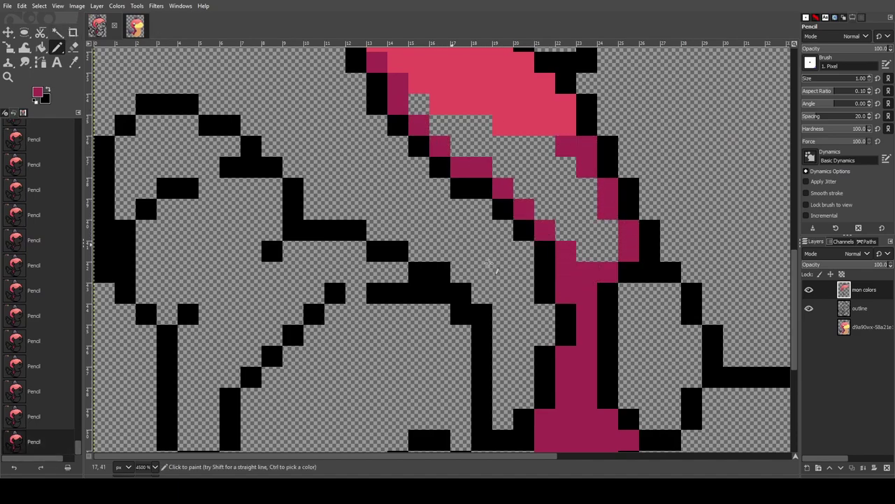
key("u")
left_click(574, 219)
key("shift+b")
left_click(575, 219)
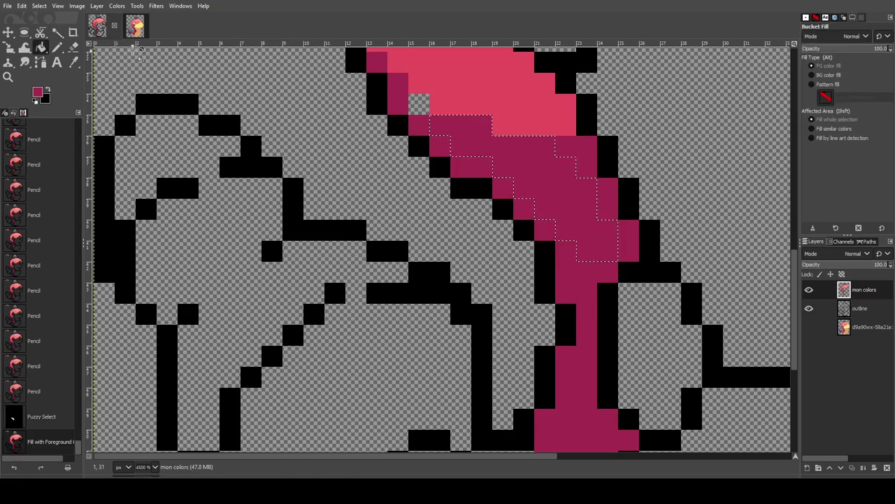
Fuzzy-select the single empty pixel beside the crimson boundary, fill it with dark magenta, and deselect
key("u")
left_click(418, 103)
key("shift+b")
left_click(418, 104)
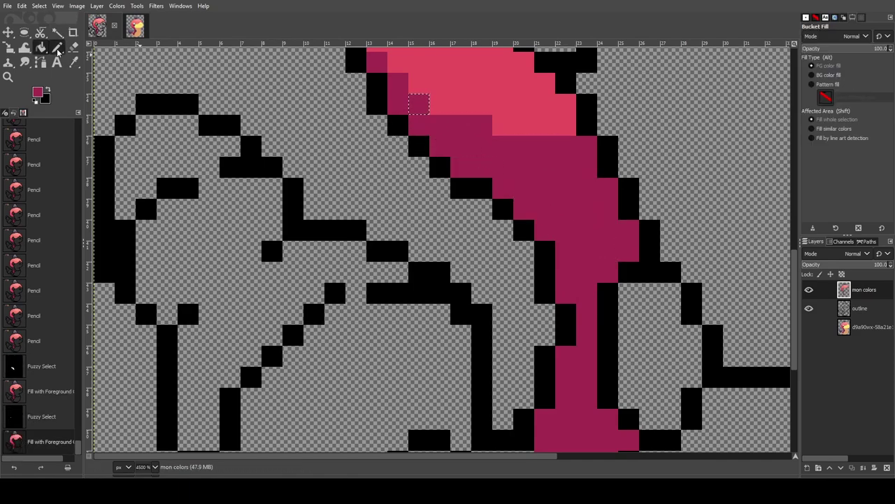
left_click(57, 48)
scroll(399, 196, "down", 3)
key("ctrl+shift+a")
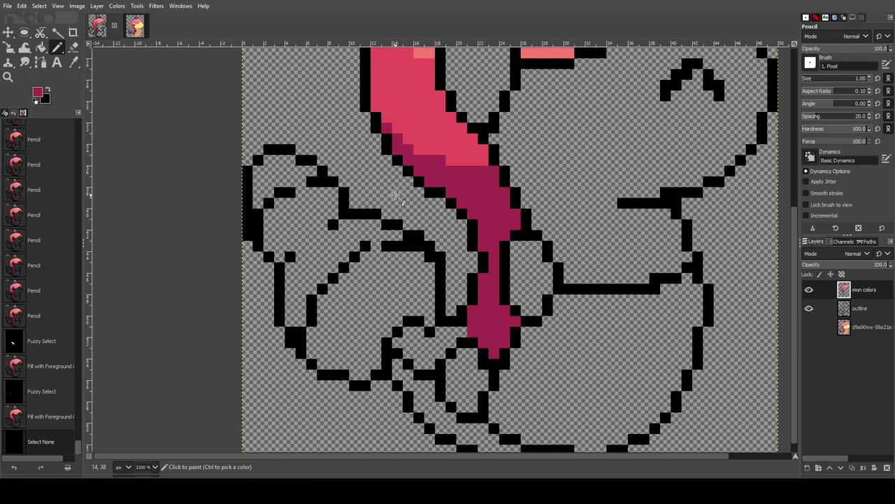
Check the stripe in the full-size illustration and paint its tip beside the tail crimson up to the dark magenta
left_click(136, 28)
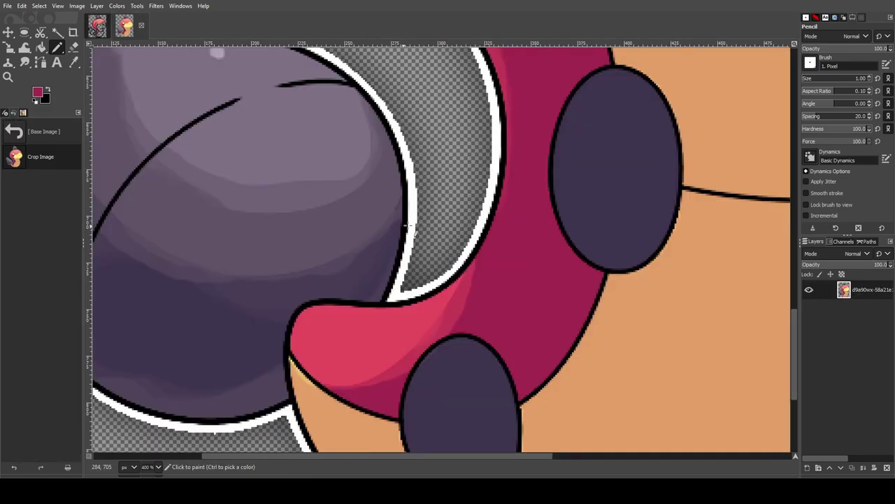
scroll(419, 231, "up", 5)
scroll(502, 213, "down", 3)
scroll(602, 120, "up", 2)
scroll(446, 220, "down", 3)
scroll(482, 152, "up", 2)
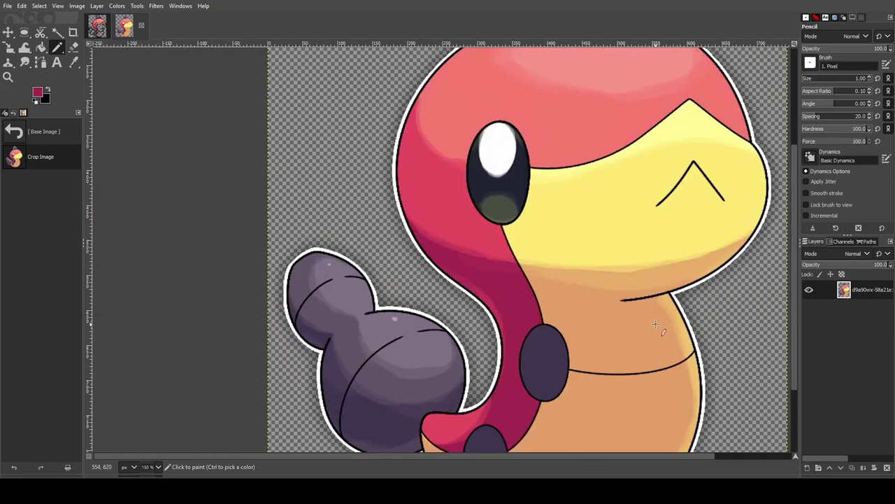
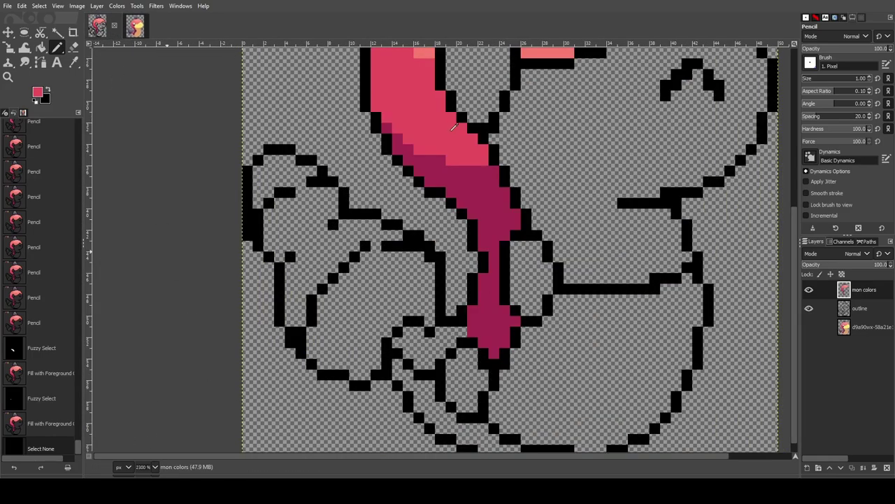
scroll(443, 219, "up", 3, "ctrl")
left_click_drag(350, 314, 378, 314)
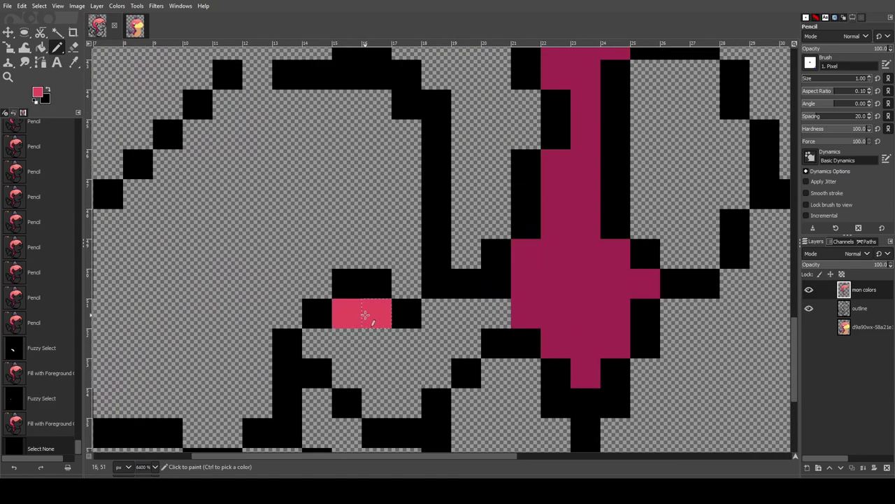
left_click_drag(328, 346, 408, 344)
left_click_drag(347, 374, 412, 375)
mouse_move(376, 403)
left_mouse_down()
mouse_move(427, 391)
mouse_move(440, 283)
mouse_move(505, 318)
left_mouse_up()
left_click(505, 319)
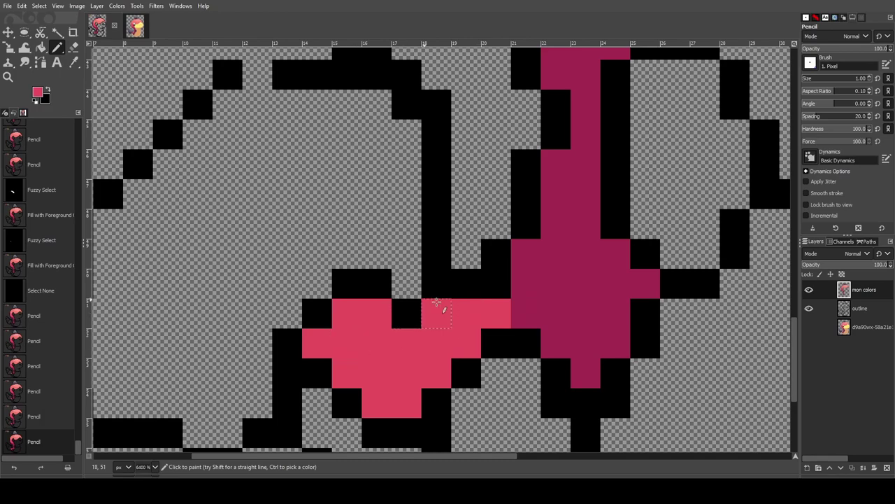
Pick the light purple-grey palette shade as foreground and the darker purple-grey as background color
scroll(537, 290, "down", 6, "ctrl")
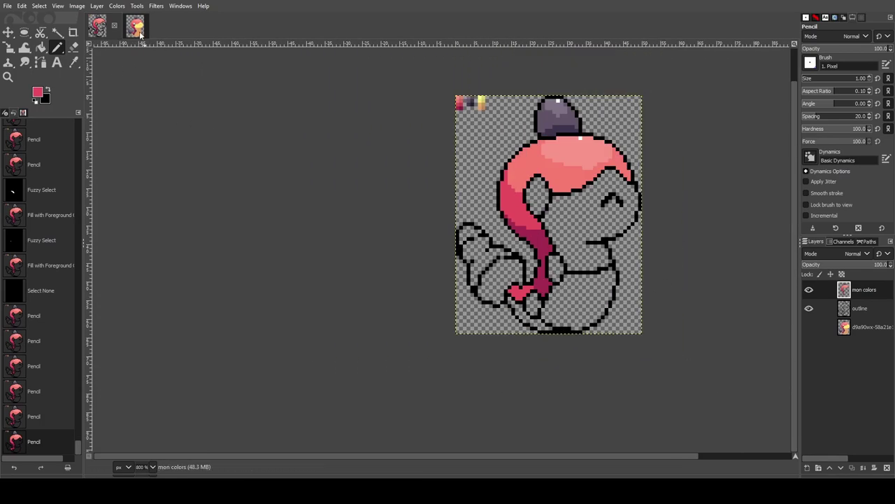
left_click(138, 30)
scroll(612, 284, "down", 4, "ctrl")
left_click(97, 26)
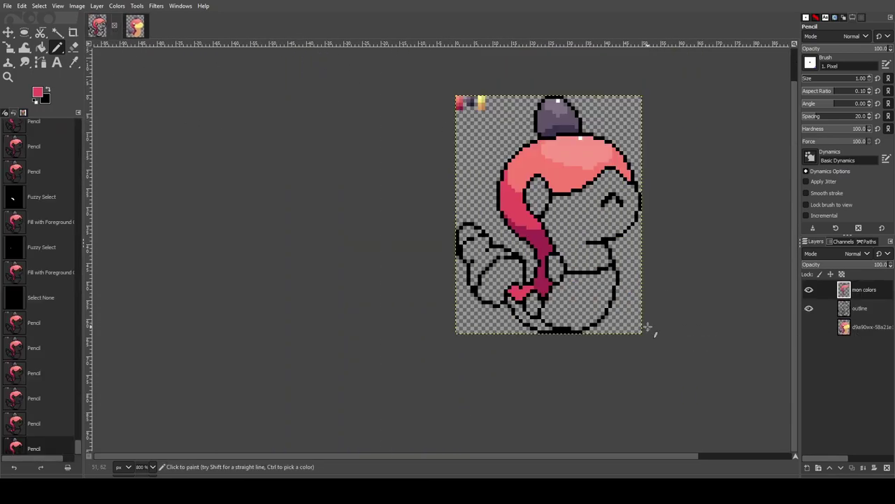
scroll(483, 98, "up", 5, "ctrl")
scroll(542, 188, "down", 4, "ctrl")
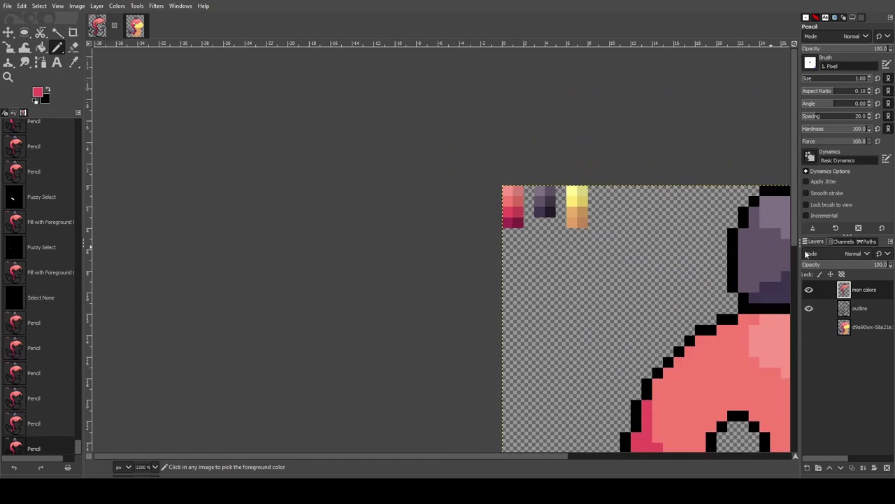
scroll(543, 187, "up", 4, "ctrl")
left_click(47, 90)
left_click(48, 91)
scroll(333, 294, "down", 5, "ctrl")
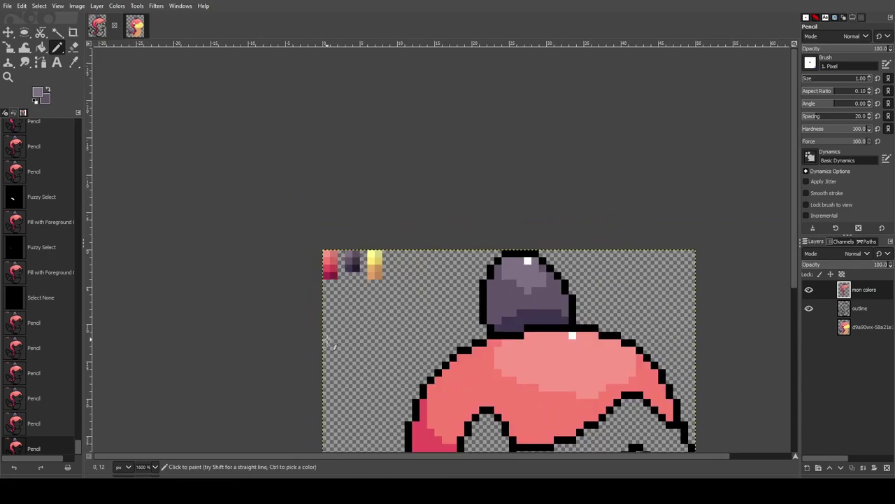
Examine the tail's shading in the full-size illustration and show the illustration layer in the sprite
scroll(332, 336, "down", 3)
left_click(136, 28)
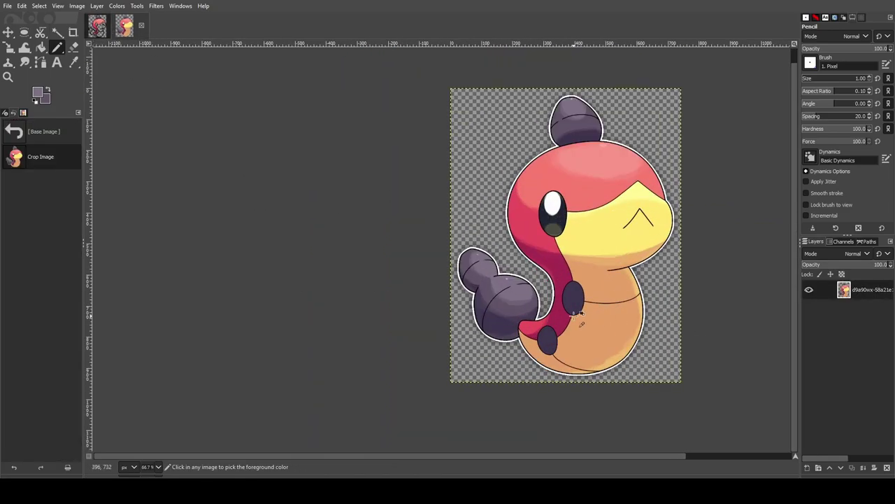
scroll(481, 292, "up", 4, "ctrl")
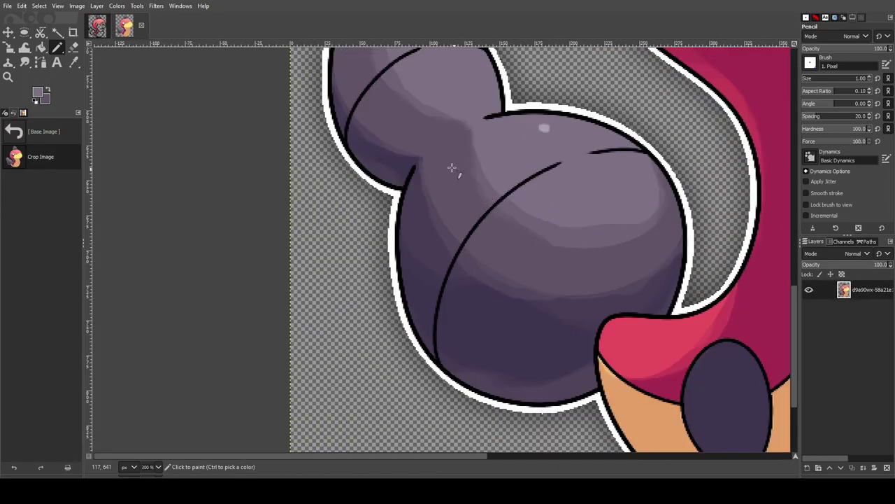
scroll(465, 180, "down", 2, "ctrl")
left_click(97, 25)
scroll(402, 318, "up", 1, "ctrl")
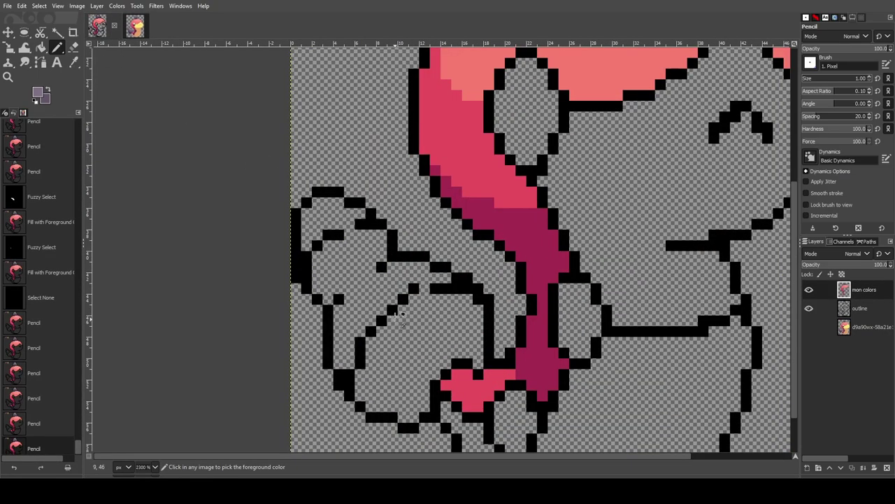
scroll(395, 318, "up", 1, "ctrl")
left_click(811, 327)
scroll(382, 247, "up", 1, "ctrl")
left_click(135, 26)
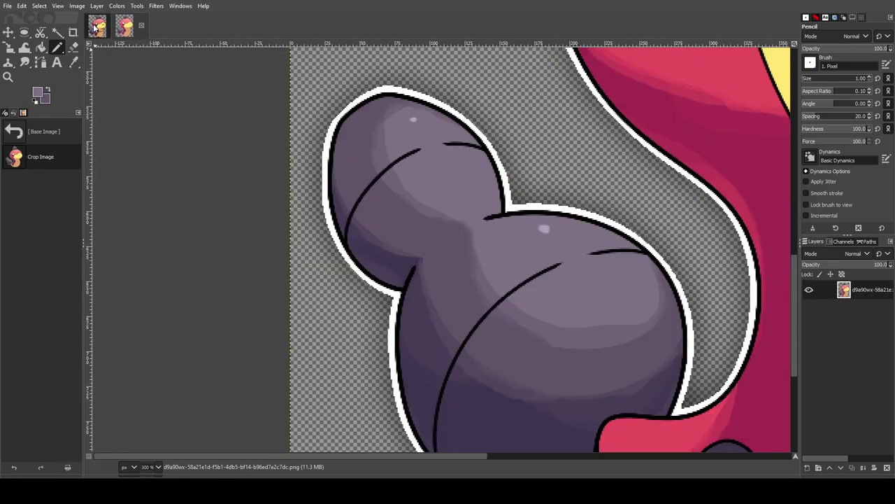
Pencil light purple-grey pixels marking the edge of the highlight on the tail's upper segment, using the full-size illustration as reference
left_click(96, 27)
left_click(279, 145)
left_click(321, 144)
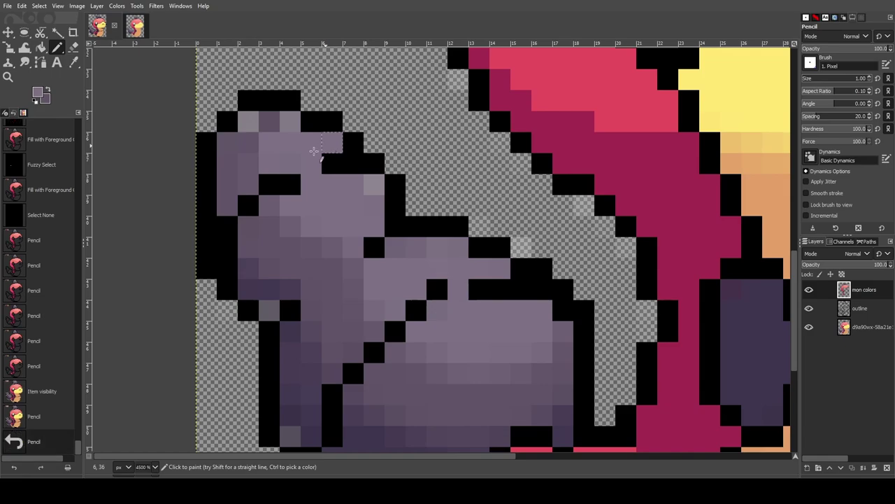
left_click(305, 165)
left_click(134, 27)
left_click(102, 28)
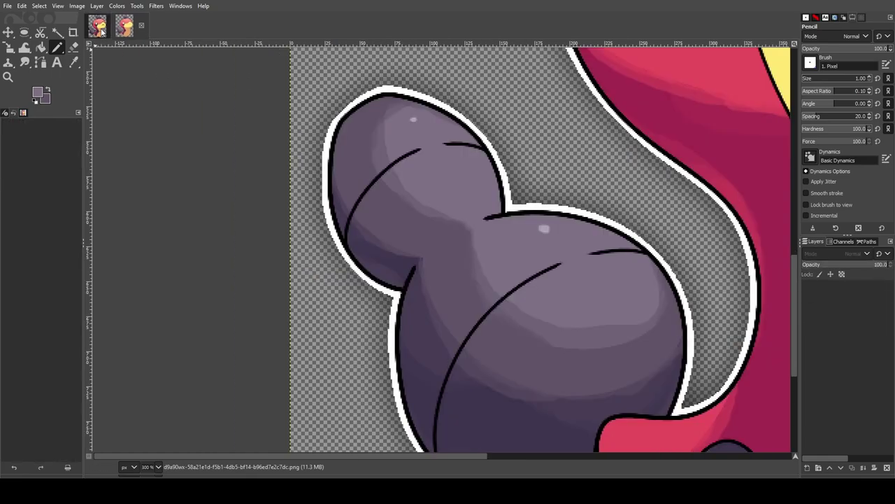
left_click(309, 224)
left_click(350, 244)
left_click(365, 267)
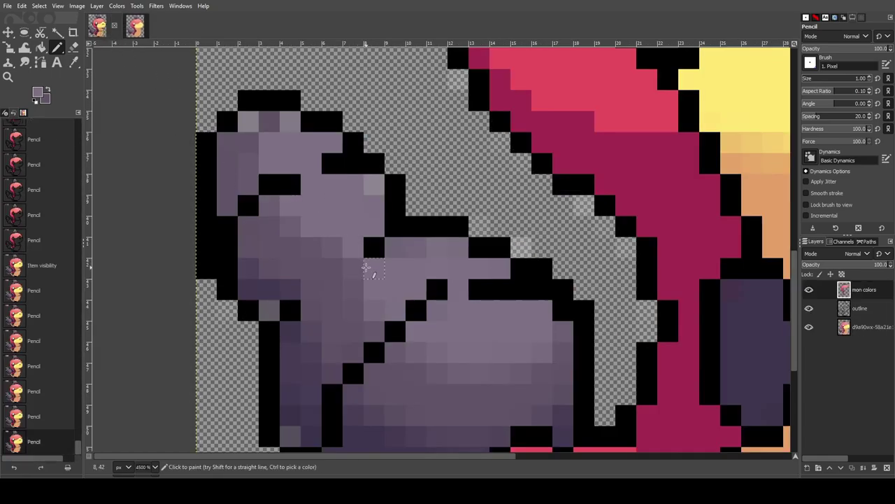
Continue the light purple-grey highlight edge onto the large lower tail segment and along the bottom of its highlight
left_click(371, 291)
left_click(377, 310)
left_click(421, 329)
left_click(435, 338)
left_click(459, 354)
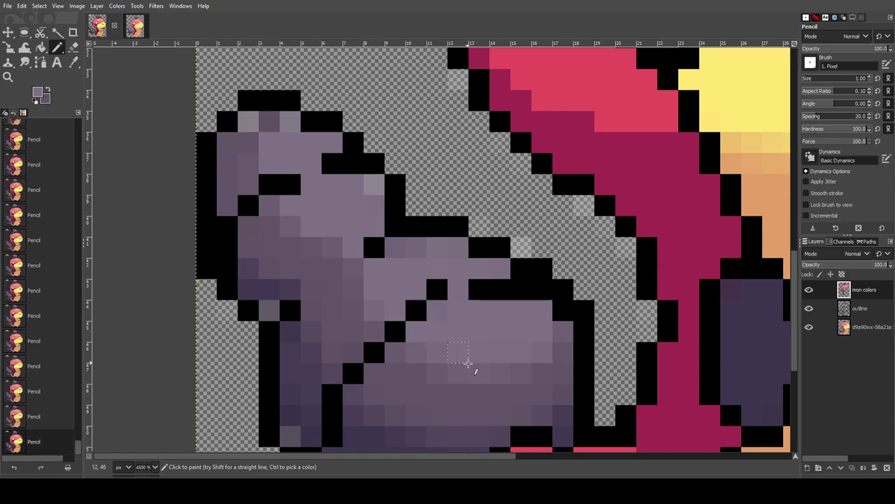
left_click_drag(458, 372, 503, 372)
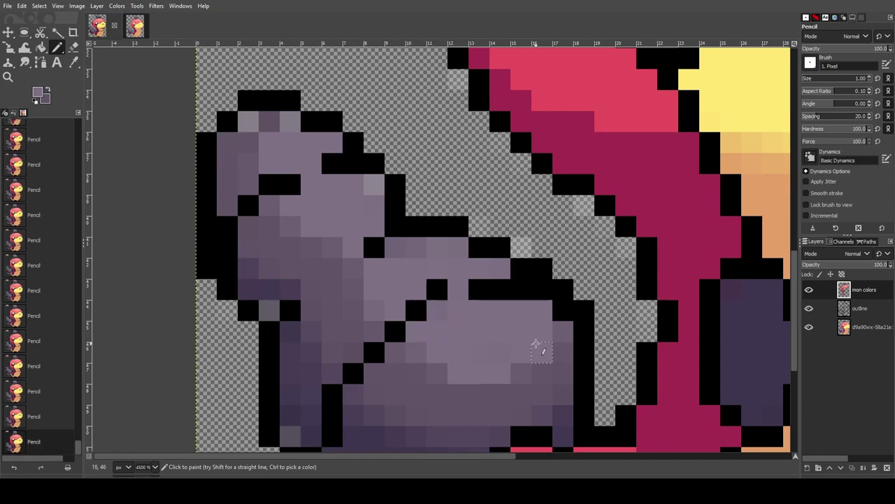
left_click(135, 26)
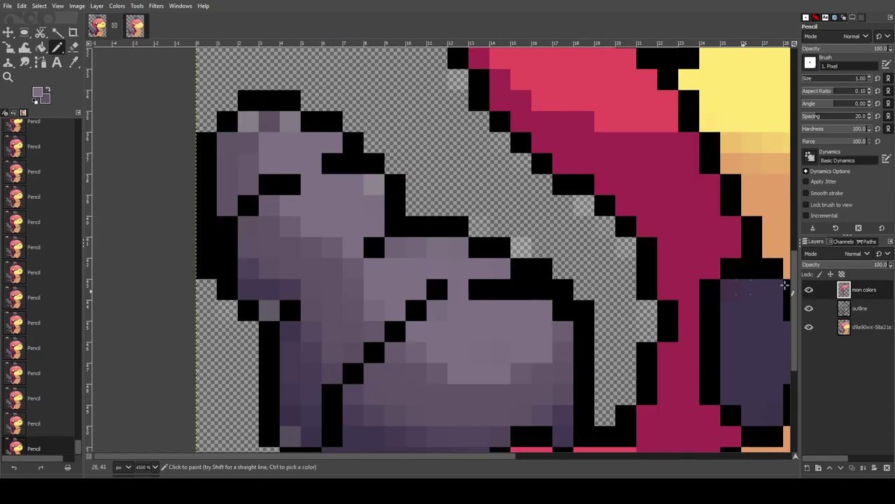
Hide the illustration layer and paint the remaining highlight areas of both tail segments light purple-grey
left_click(809, 326)
mouse_move(312, 186)
left_mouse_down()
mouse_move(370, 194)
mouse_move(370, 224)
mouse_move(347, 211)
mouse_move(310, 206)
left_mouse_up()
left_click_drag(394, 249, 455, 252)
left_click_drag(394, 269, 501, 271)
left_click(458, 290)
mouse_move(396, 288)
left_mouse_down()
mouse_move(510, 308)
mouse_move(520, 330)
mouse_move(454, 331)
left_mouse_up()
left_click_drag(505, 353, 472, 353)
Show the illustration layer and add light purple-grey pixels to the highlight's lower edge between the tail segments
left_click(810, 327)
left_click(809, 327)
left_click(810, 327)
left_click(337, 249)
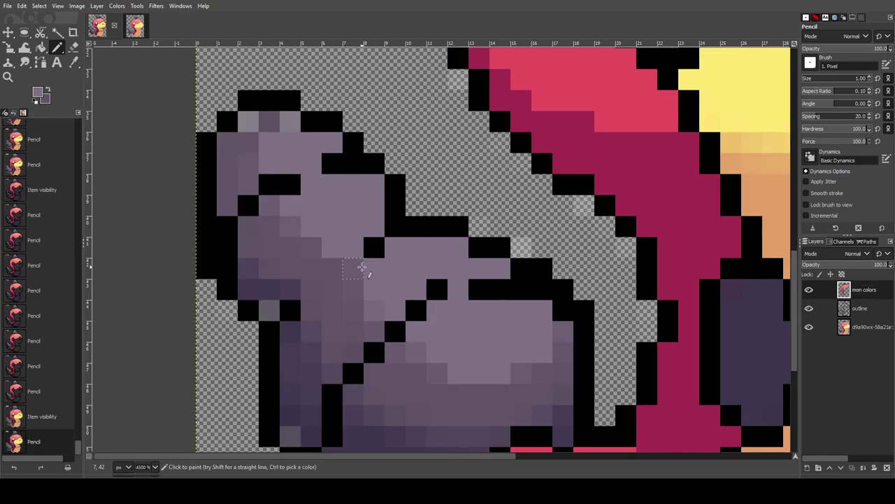
left_click(358, 267)
Try to widen the lower tail segment's highlight with extra light purple-grey pixels, and undo them
left_click(368, 311)
left_click(522, 374)
left_click(522, 374)
left_click(437, 373)
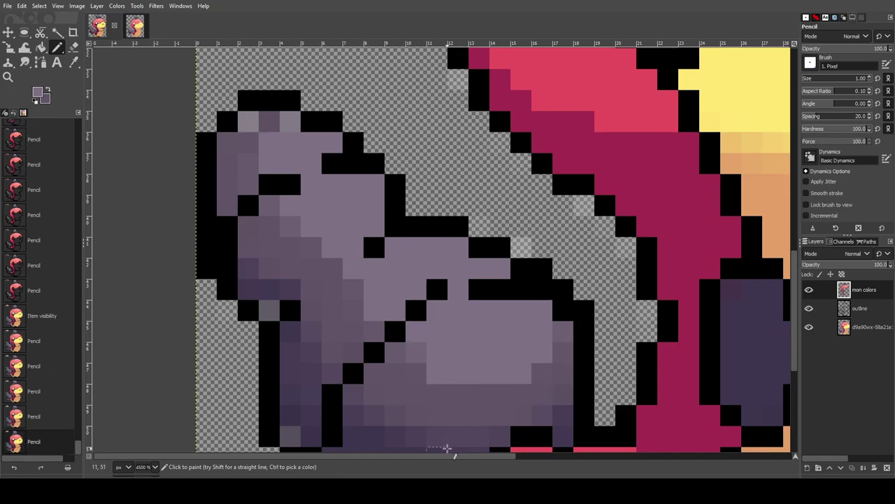
key("ctrl+z")
key("ctrl+z")
key("ctrl+z")
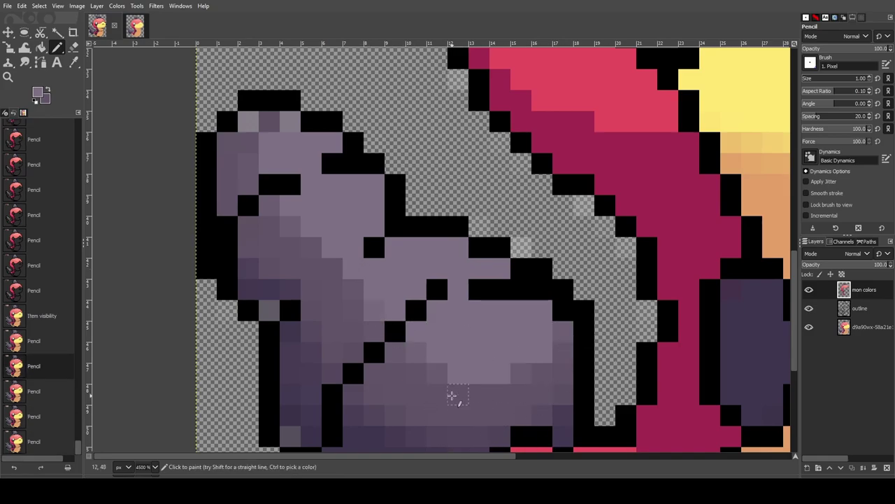
Compare with the reference illustration and paint medium purple-grey pixels on the tail tip's upper edge and the upper segment's shading boundary
left_click(101, 32)
left_click(124, 26)
left_click(135, 26)
left_click(100, 25)
mouse_move(291, 122)
left_mouse_down()
mouse_move(250, 124)
mouse_move(249, 182)
left_mouse_up()
left_click(271, 209)
left_click(291, 228)
left_click(309, 250)
left_click(253, 250)
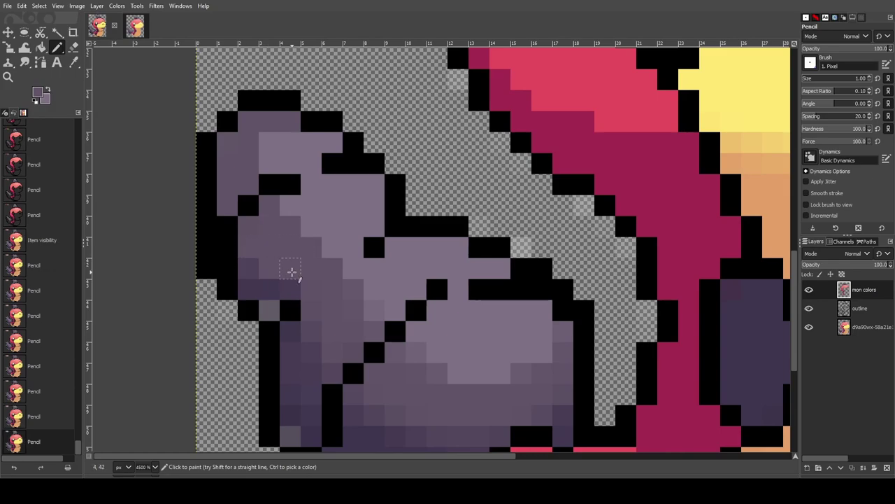
Extend the medium purple-grey shading boundary down the upper tail segment to the diagonal outline
key("ctrl+Tab")
key("ctrl+Tab")
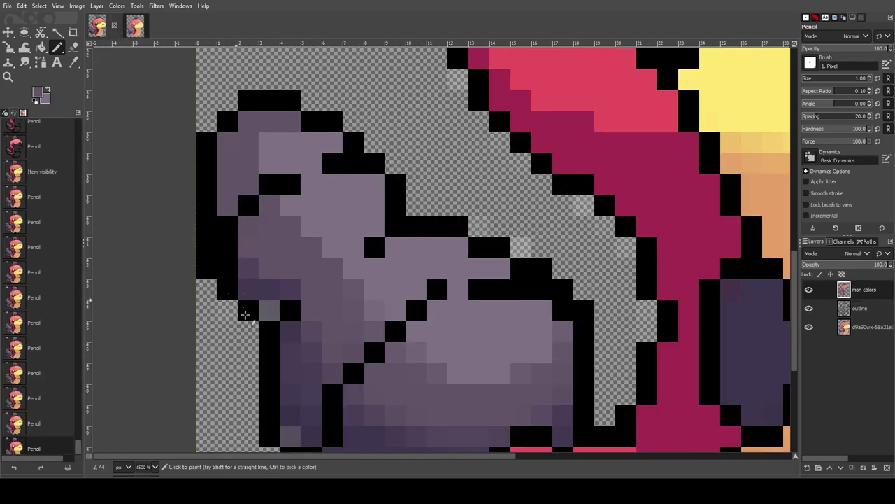
left_click(312, 331)
left_click(333, 372)
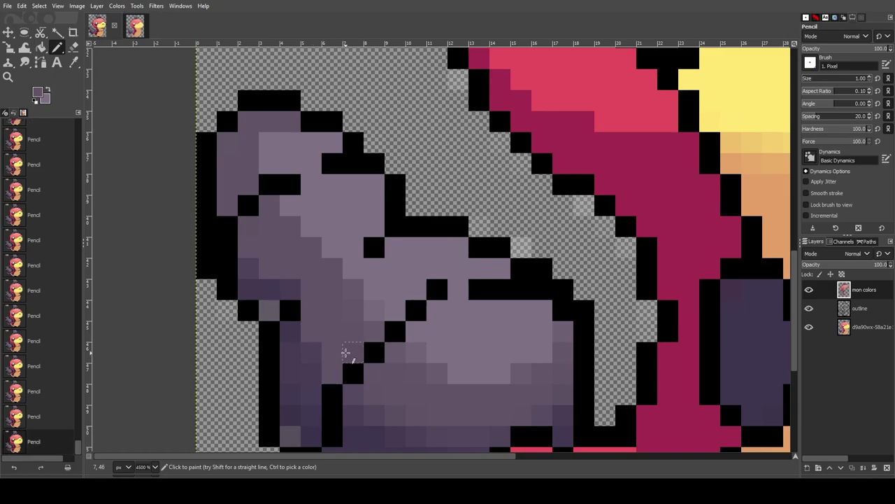
left_click(390, 358)
left_click(375, 315)
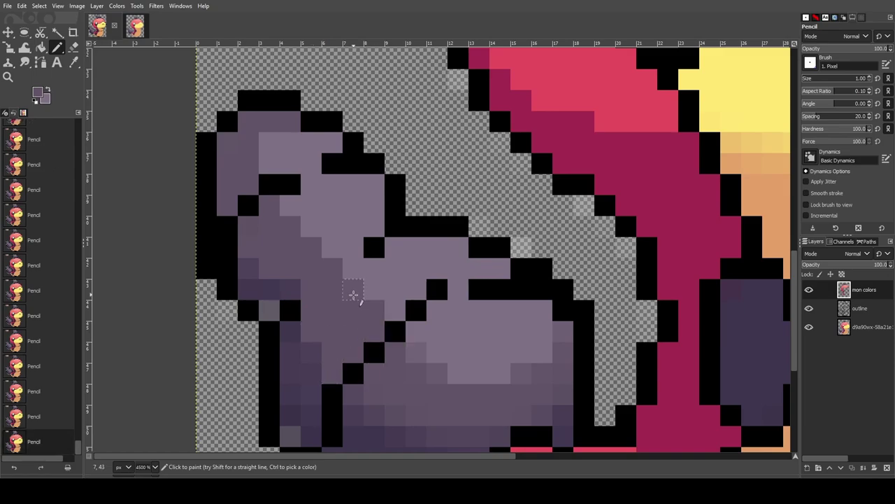
Hide the illustration layer, paint the tail tip's missing medium purple-grey pixels, and show the layer again
left_click(809, 326)
scroll(494, 290, "down", 3)
left_click(248, 127)
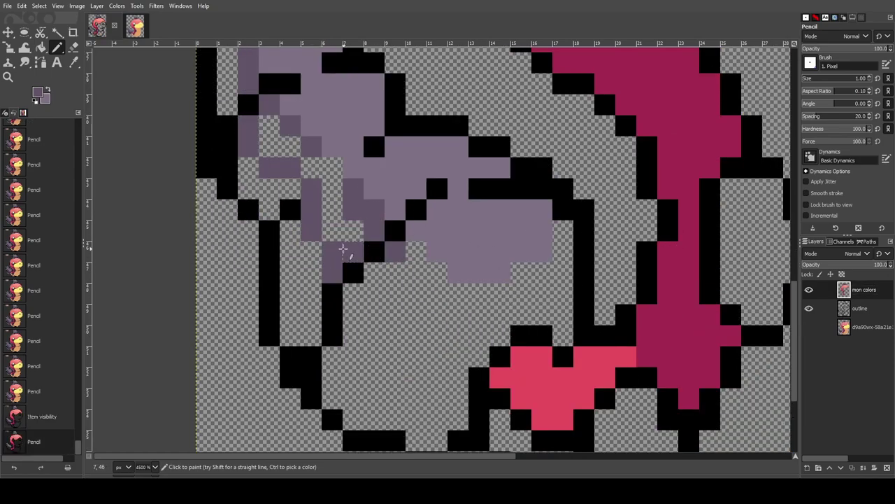
left_click(808, 327)
scroll(374, 269, "up", 6)
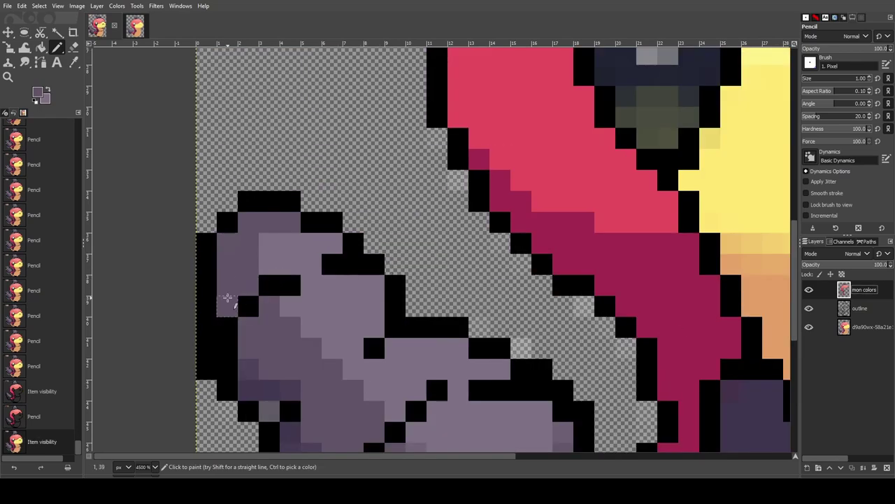
Paint medium purple-grey pixels along the lower boundary of the mid-tone band on the large lower tail segment
scroll(231, 273, "down", 6)
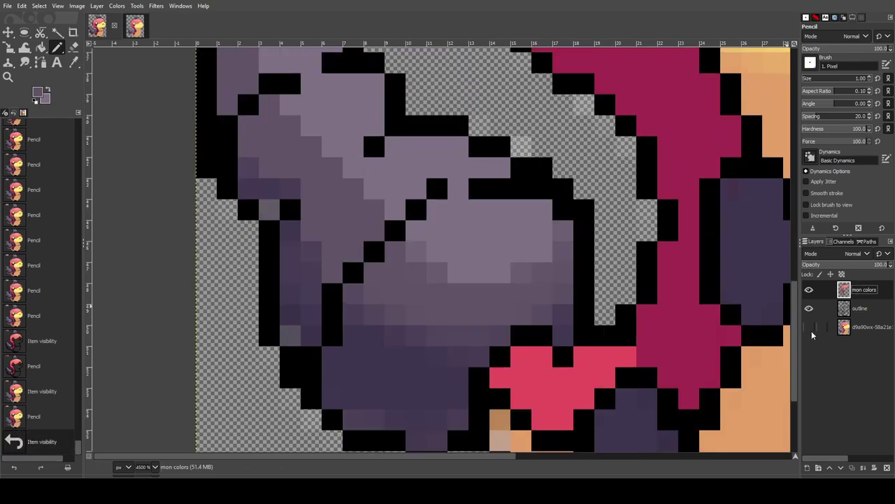
left_click(809, 326)
left_click(808, 327)
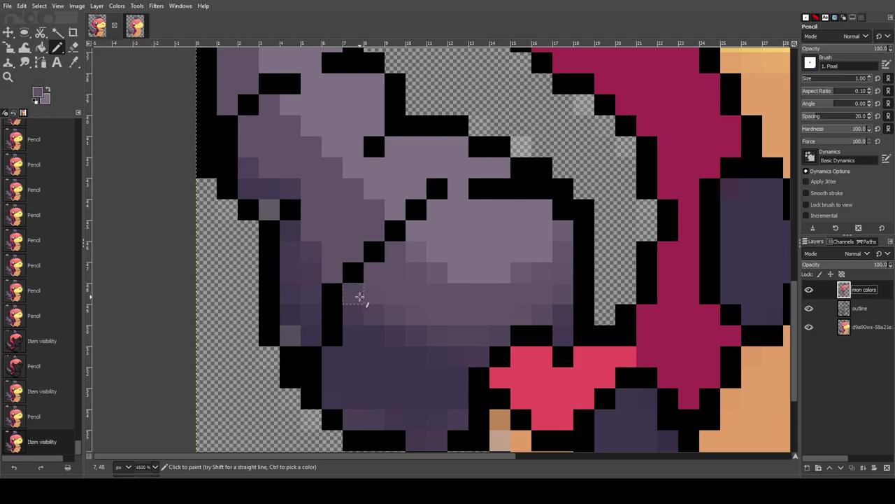
left_click_drag(432, 331, 479, 335)
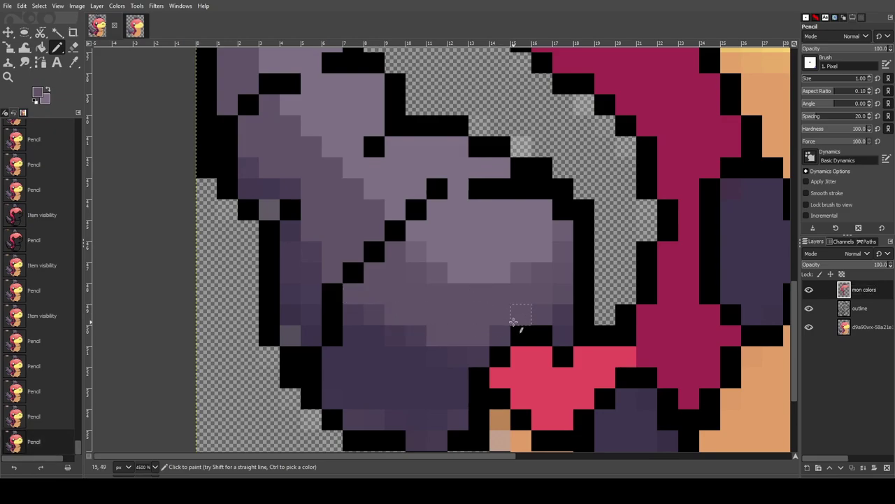
Hide the illustration layer and close the open end of the lower tail segment's mid-tone band with medium purple-grey
left_click(810, 327)
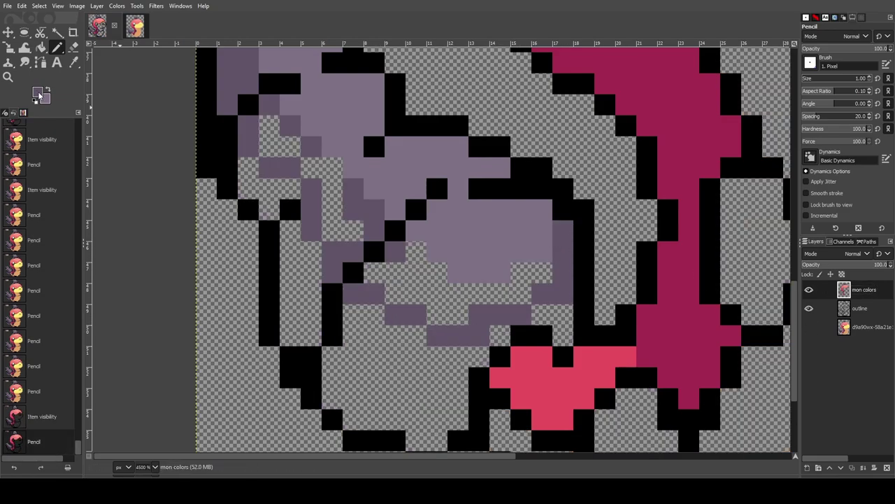
left_click(41, 43)
left_click(450, 286)
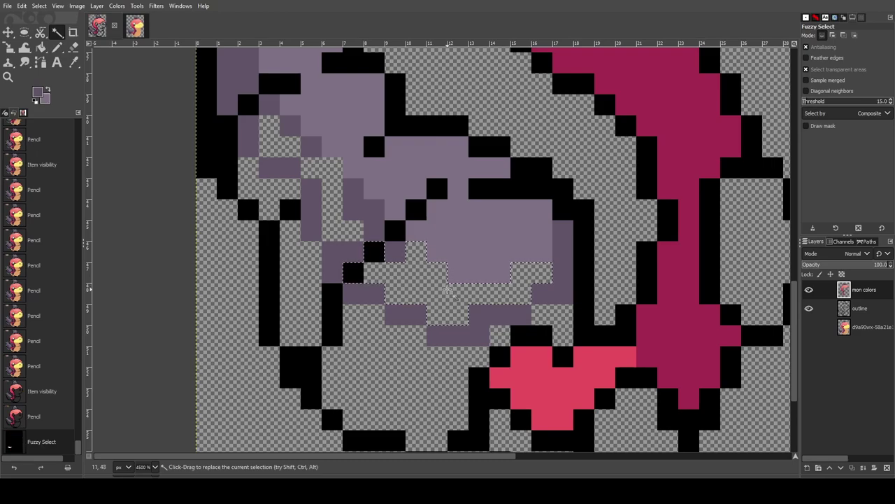
left_click(59, 47)
left_click(381, 276)
Select the enclosed gap in the lower tail segment's mid-tone band and fill it with medium purple-grey
key("u")
left_click(423, 307)
left_click(448, 276)
left_click(452, 310)
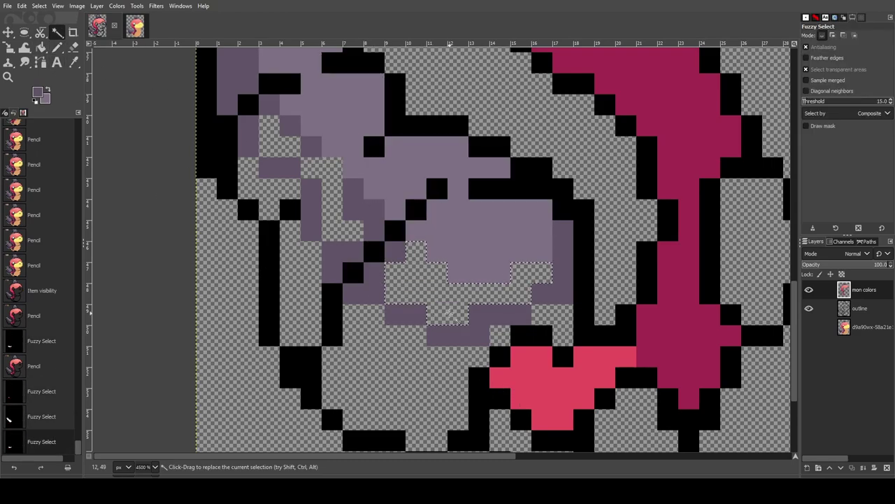
key("shift+b")
left_click(450, 299)
Select the empty gaps in the upper tail segment's mid-tone area, fill them with medium purple-grey, and clear the selection
scroll(451, 299, "up", 2)
key("u")
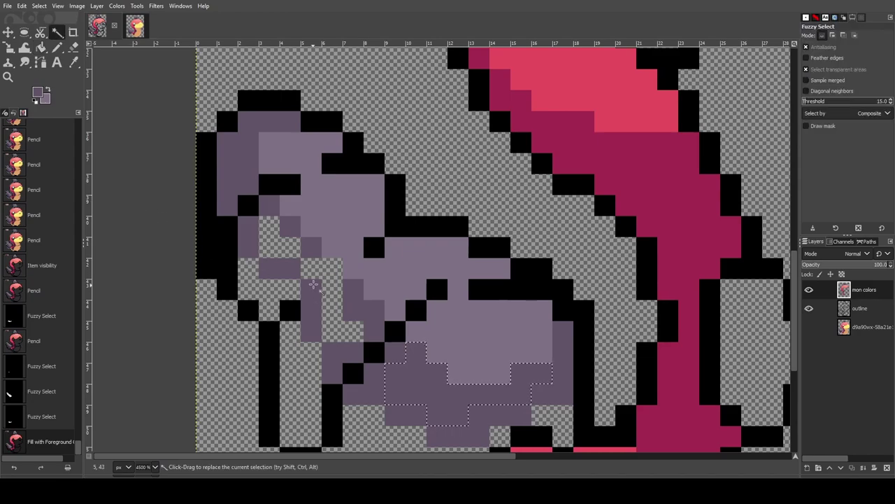
left_click(324, 282)
left_click(277, 247, "shift")
key("shift+b")
left_click(294, 259)
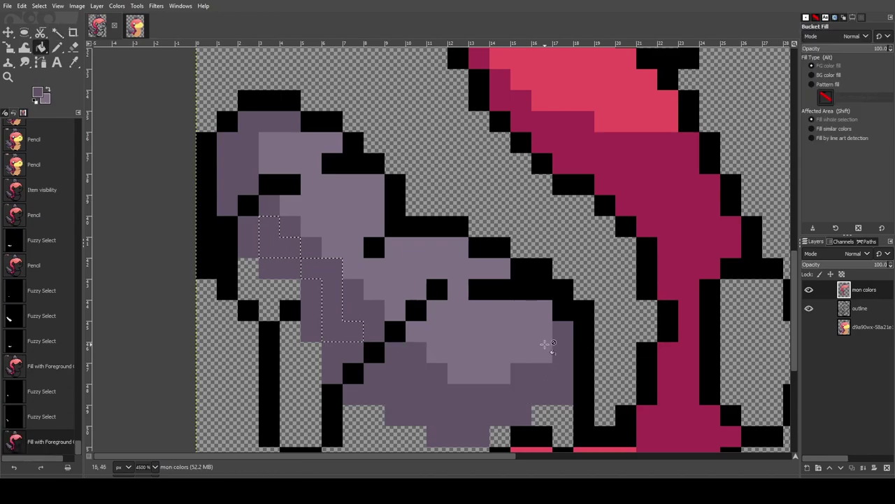
key("ctrl+shift+a")
Pick the dark purple from the palette and paint the shadow at the upper tail segment's lower corner
scroll(194, 247, "down", 5)
scroll(287, 253, "up", 3)
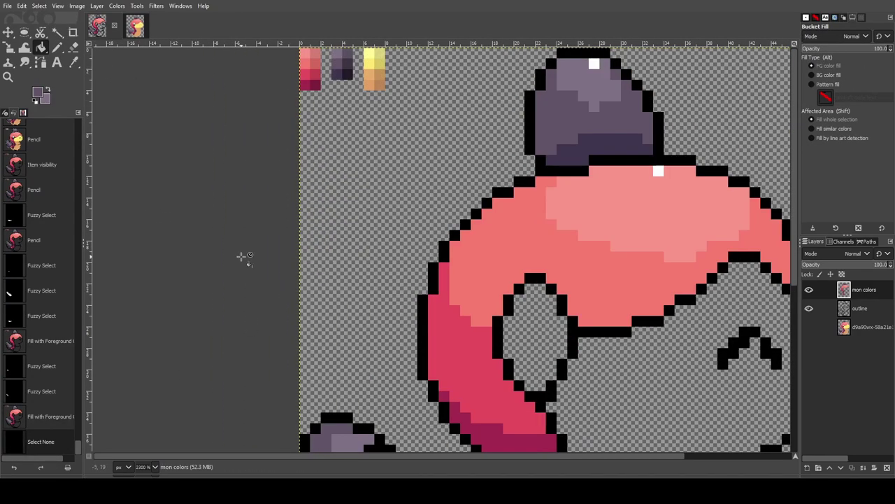
scroll(308, 231, "down", 5)
scroll(336, 259, "up", 1)
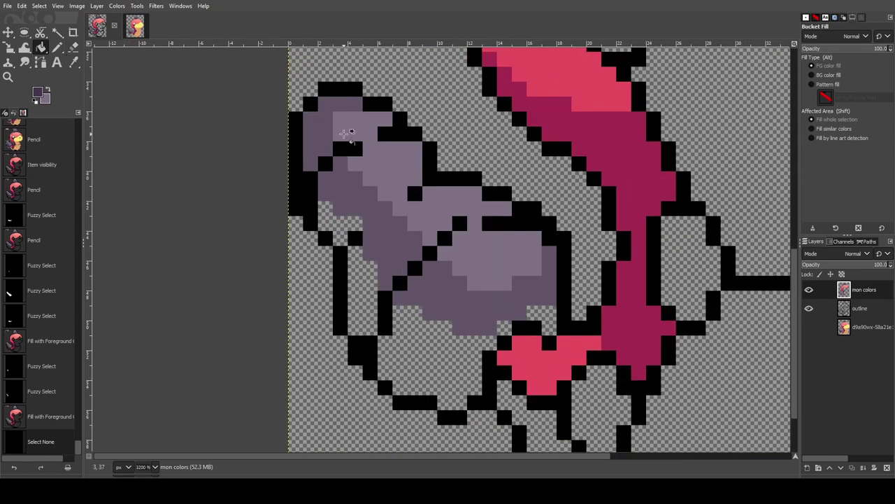
left_click(57, 47)
left_click_drag(326, 208, 355, 224)
left_click(341, 239)
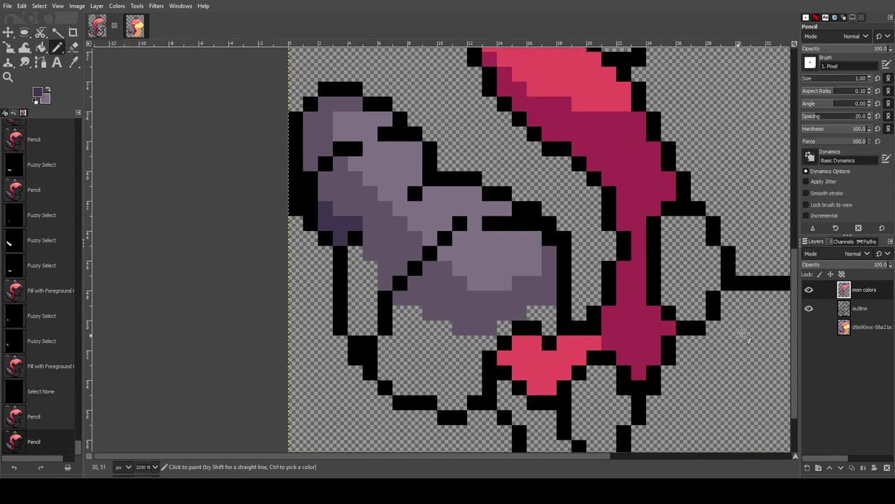
left_click(861, 308)
left_click(41, 33)
left_click(369, 301)
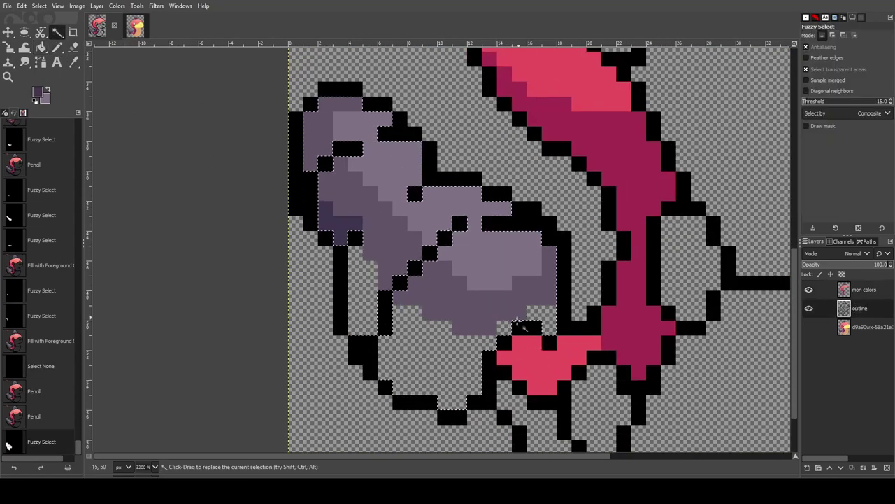
left_click(884, 295)
left_click(39, 6)
left_click(59, 126)
key("ctrl+shift+a")
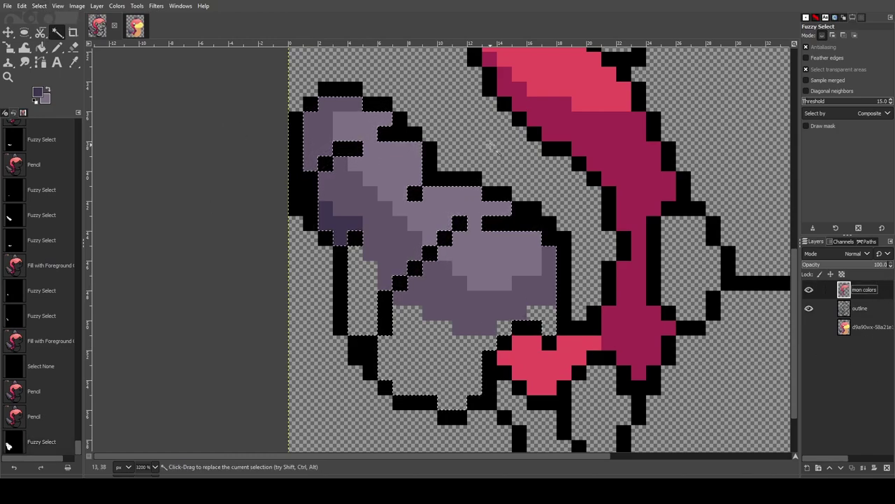
Paint the narrow outer strip and the bottom of the large lower tail segment dark purple
left_click(57, 47)
mouse_move(354, 250)
left_mouse_down()
mouse_move(354, 313)
mouse_move(370, 266)
left_mouse_up()
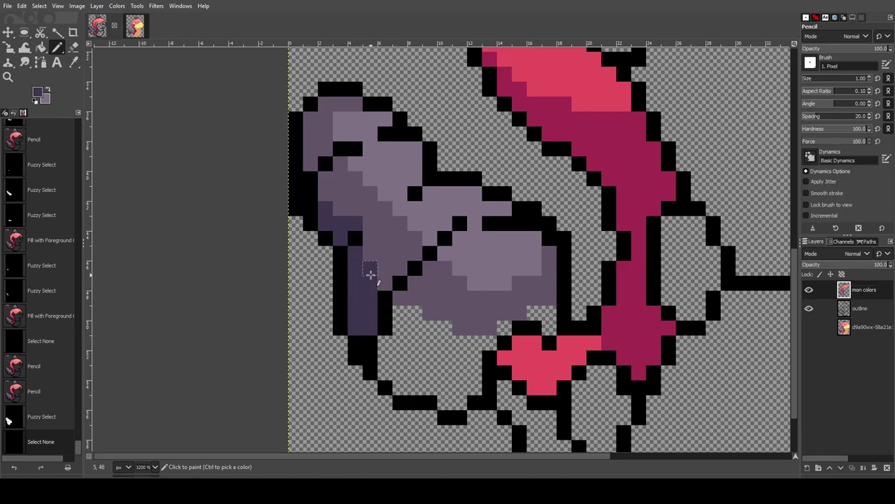
left_click_drag(387, 353, 389, 341)
mouse_move(400, 313)
left_mouse_down()
mouse_move(398, 366)
mouse_move(405, 348)
mouse_move(417, 350)
mouse_move(401, 387)
left_mouse_up()
left_click_drag(415, 314, 416, 388)
mouse_move(428, 328)
left_mouse_down()
mouse_move(431, 374)
mouse_move(446, 330)
mouse_move(448, 408)
left_mouse_up()
mouse_move(462, 339)
left_mouse_down()
mouse_move(478, 386)
mouse_move(476, 346)
left_mouse_up()
left_click(488, 343)
Check the reference illustration and finish the lower tail segment's shadow with dark purple pixels above the red stripe's end
left_click(135, 26)
left_click(100, 28)
left_click(504, 328)
left_click(135, 27)
left_click(100, 28)
left_click(535, 314)
left_click(550, 328)
left_click(550, 314)
Pick the eye's dark navy and olive-grey colors from the reference illustration and return to the sprite
scroll(635, 248, "down", 4)
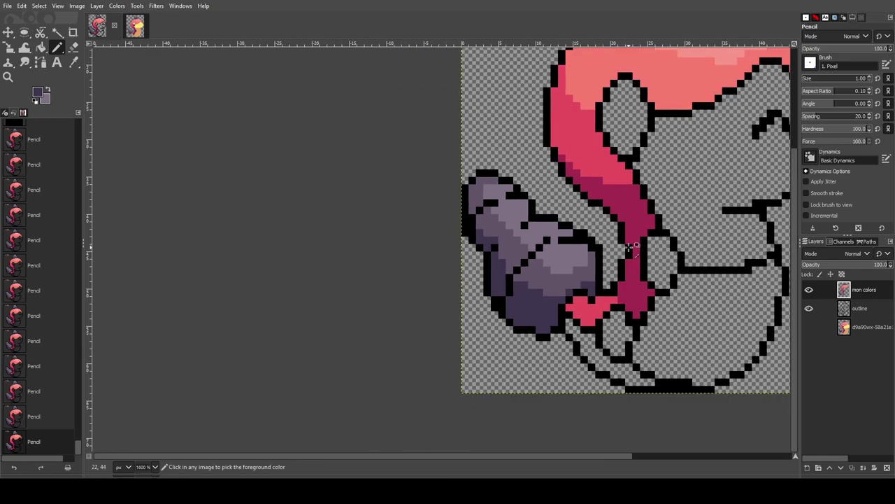
left_click_drag(394, 457, 469, 457)
scroll(469, 295, "up", 3)
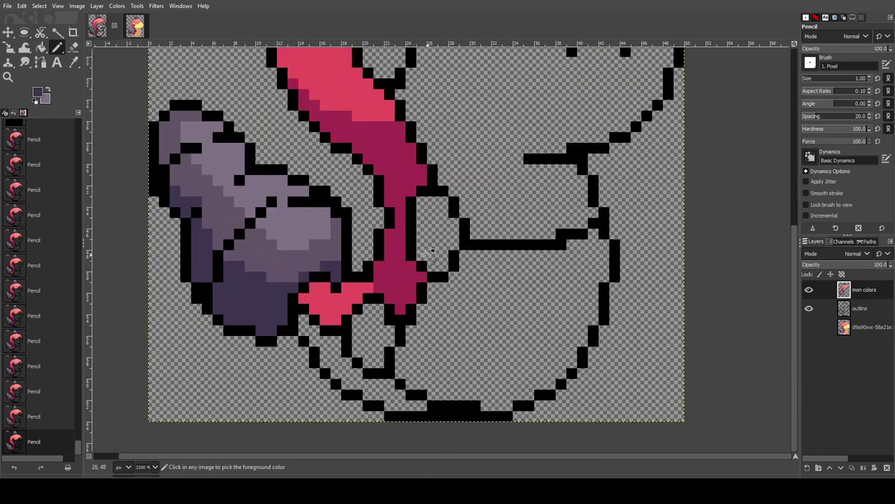
key("alt+2")
scroll(515, 446, "down", 1)
scroll(514, 448, "right", 3)
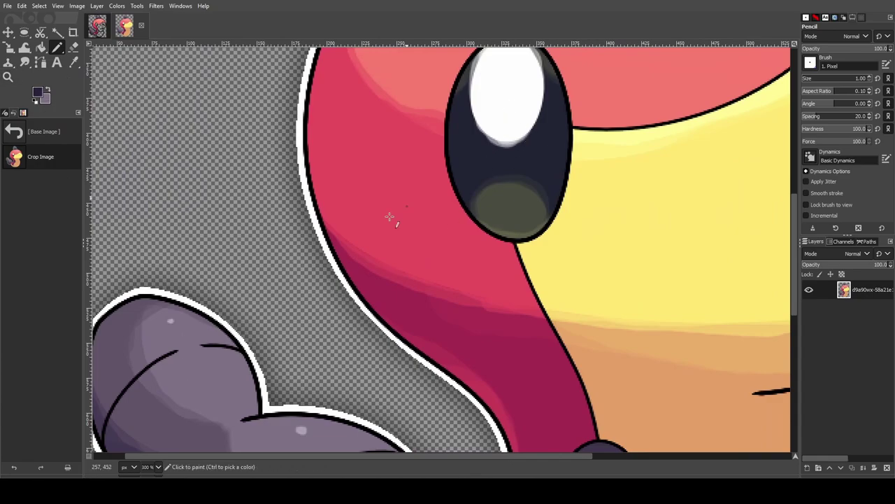
left_click(484, 212, "ctrl")
key("alt+1")
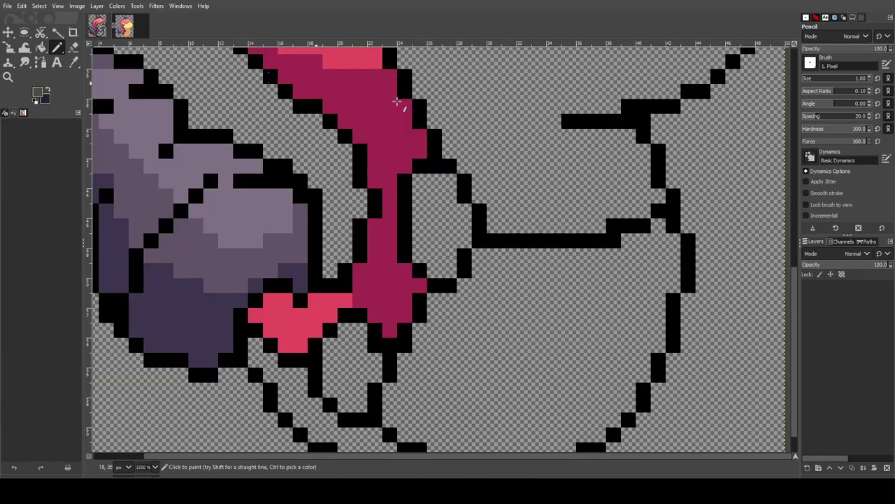
Add olive-grey and dark navy swatches, plus a darker shade beside each, to the palette above the sprite
scroll(398, 100, "up", 8)
left_click(197, 56)
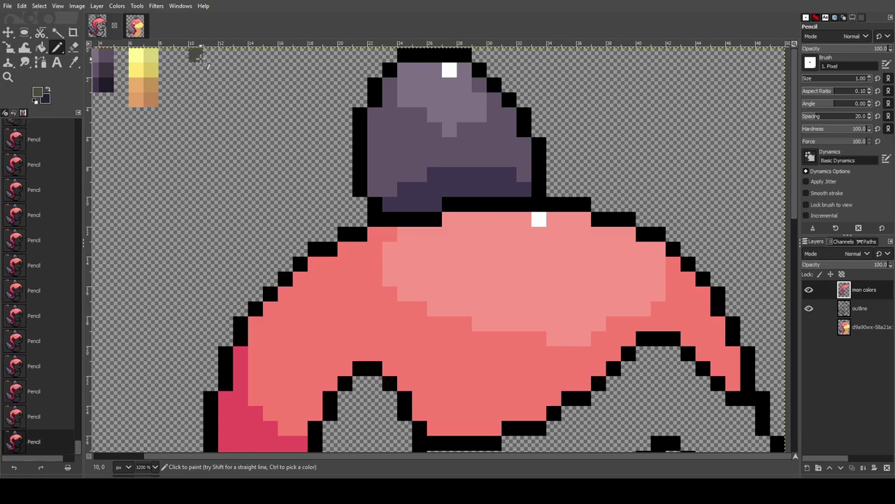
left_click(50, 91)
left_click(197, 70)
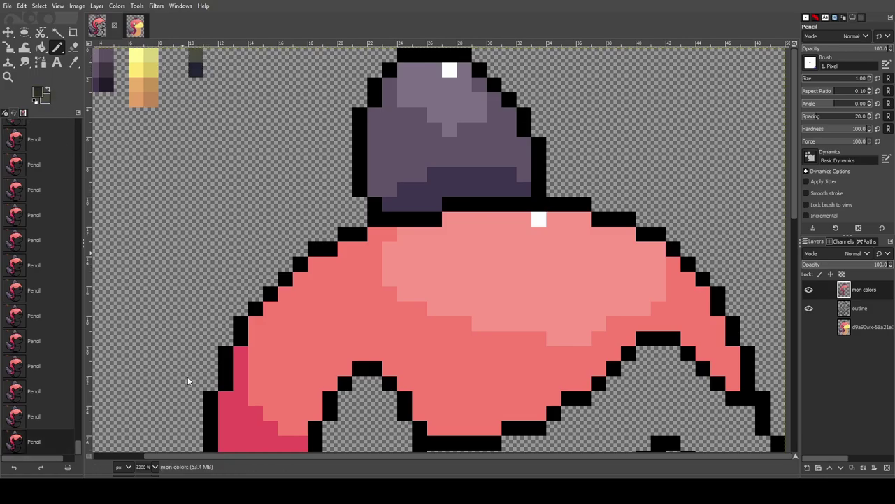
left_click(210, 55)
left_click(210, 70)
Sample the dark purple of the oval body spots from the reference illustration and return to the sprite
scroll(289, 184, "down", 2)
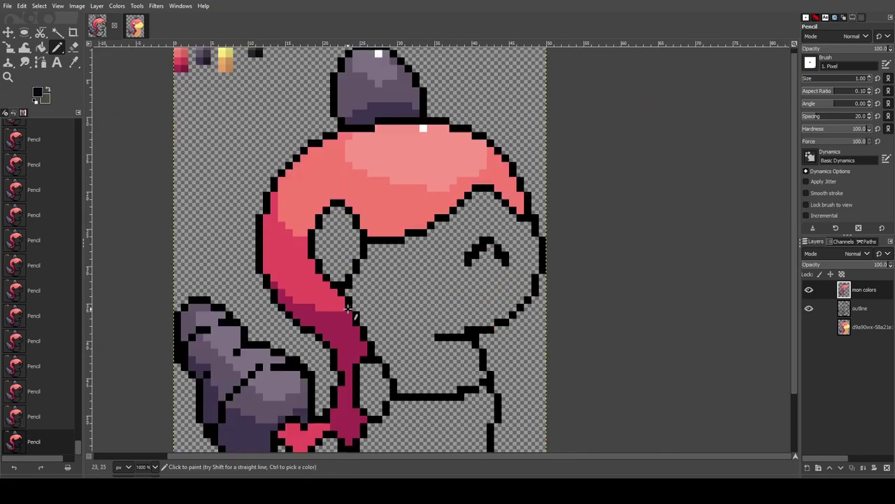
scroll(357, 353, "down", 2)
left_click(135, 27)
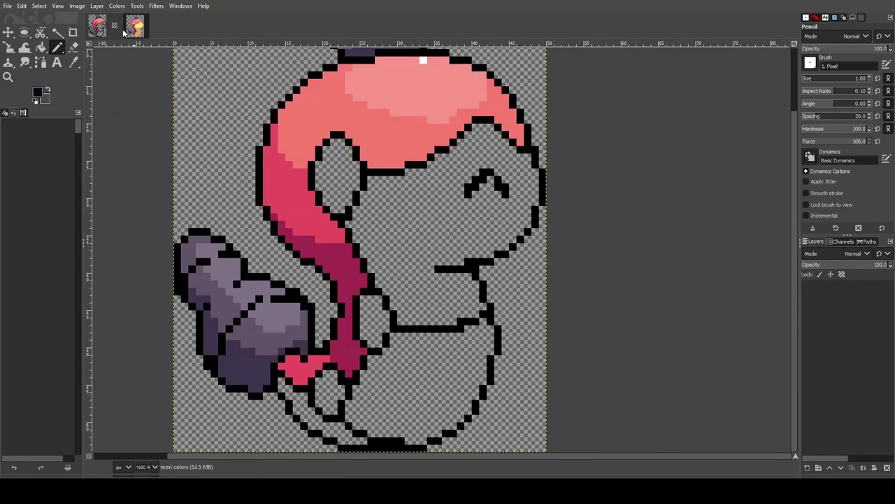
scroll(508, 221, "down", 2)
left_click(337, 333, "ctrl")
key("alt+1")
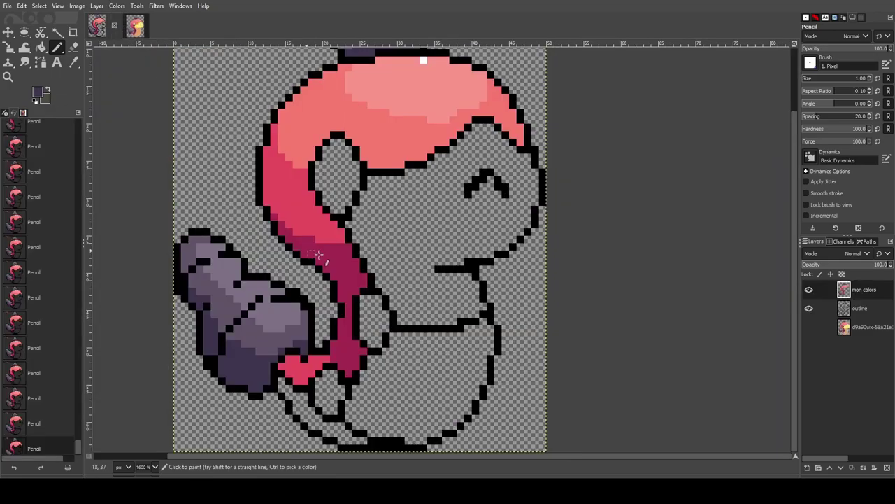
Compare with the illustration and fill both oval spots beside the red body stripe with dark purple
key("alt+2")
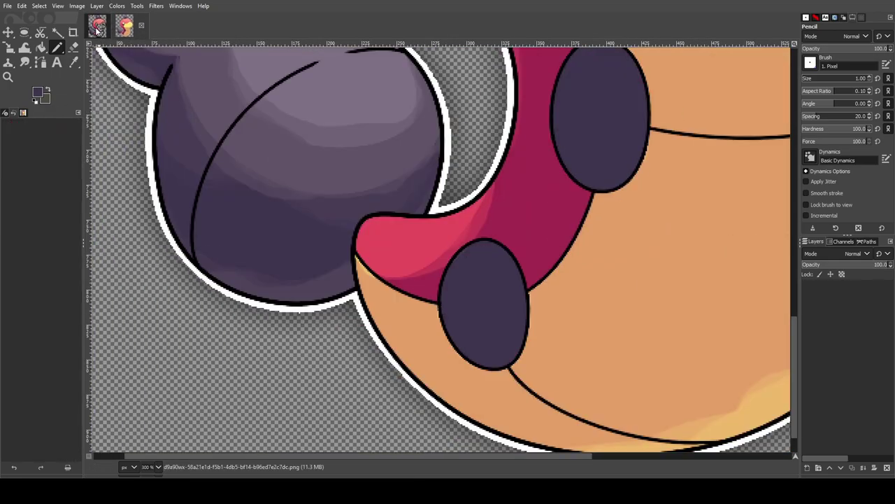
key("alt+1")
scroll(387, 341, "up", 1)
scroll(387, 341, "up", 2)
mouse_move(348, 269)
left_mouse_down()
mouse_move(366, 356)
mouse_move(386, 280)
mouse_move(402, 361)
mouse_move(429, 329)
mouse_move(428, 301)
left_mouse_up()
scroll(427, 301, "down", 5)
mouse_move(310, 300)
left_mouse_down()
mouse_move(237, 358)
mouse_move(262, 369)
mouse_move(263, 276)
mouse_move(280, 274)
mouse_move(278, 357)
mouse_move(300, 312)
left_mouse_up()
scroll(407, 215, "down", 5)
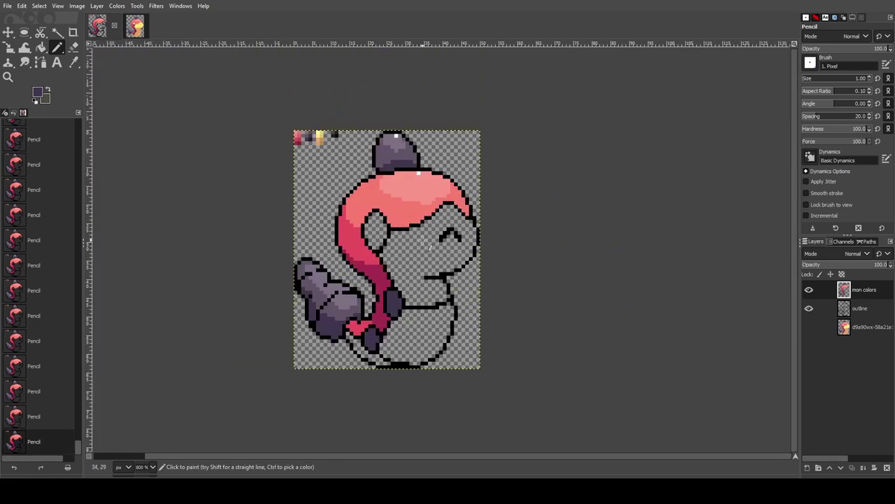
Examine the eye, face and body shading in the reference illustration
left_click(137, 28)
scroll(638, 270, "down", 2)
left_click_drag(410, 456, 535, 456)
scroll(477, 280, "up", 2)
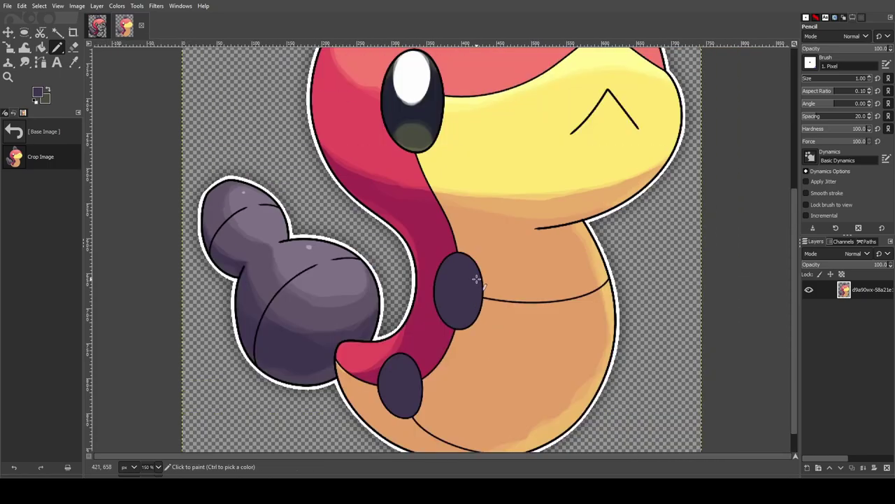
scroll(476, 280, "down", 1)
scroll(551, 142, "up", 2)
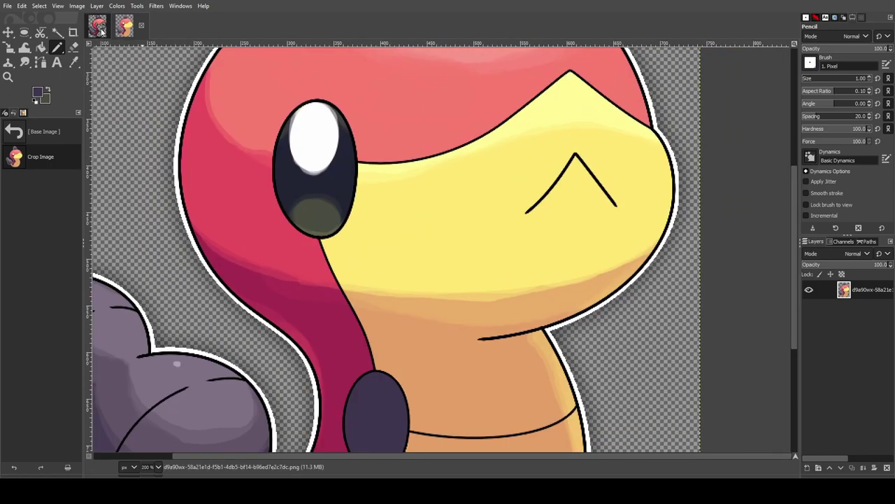
Return to the pixel sprite and sample the pale yellow and mid yellow swatches from its palette as the two working colours
left_click(97, 25)
scroll(358, 139, "up", 4)
left_click(242, 126, "ctrl")
key("x")
left_click(238, 134, "ctrl")
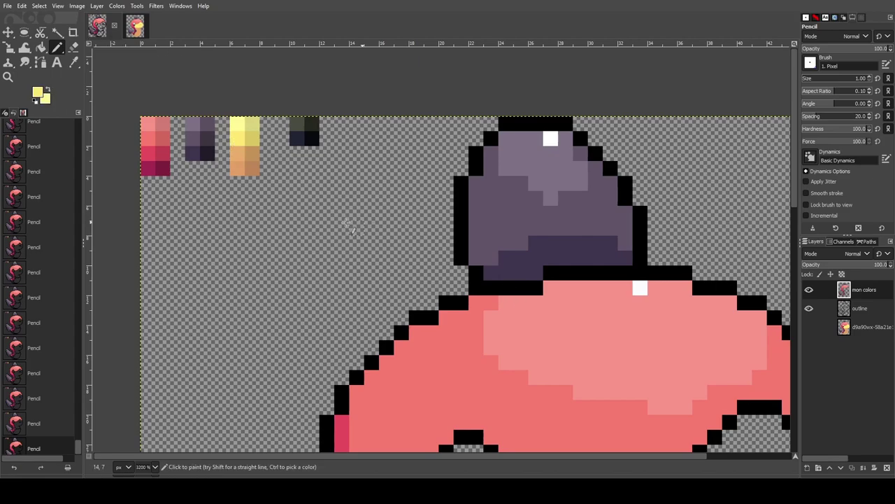
Show the reference layer under the sprite and compare the yellow face with the original artwork
scroll(289, 269, "down", 5)
left_click_drag(388, 457, 473, 457)
scroll(636, 200, "up", 1)
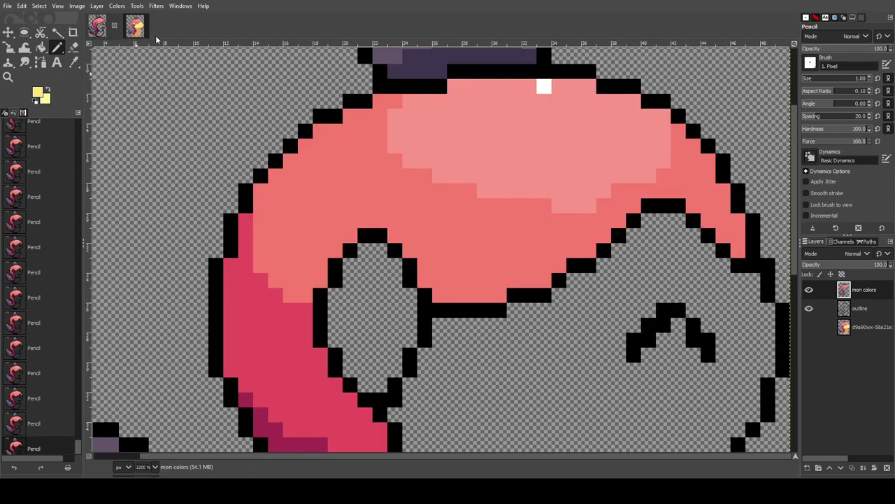
left_click(810, 327)
left_click(126, 26)
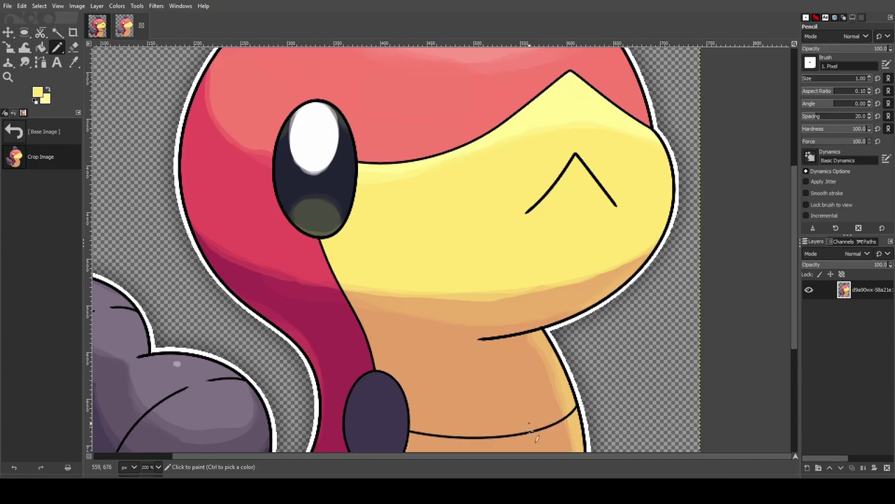
left_click(103, 26)
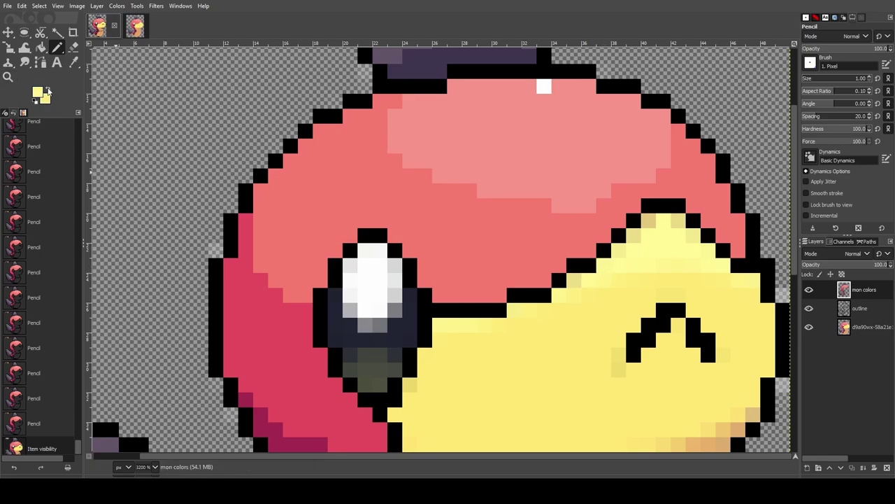
Pencil the pale yellow highlight under the face's peak on the mon colors layer, and hide the reference layer
left_click(589, 280)
left_click(574, 280)
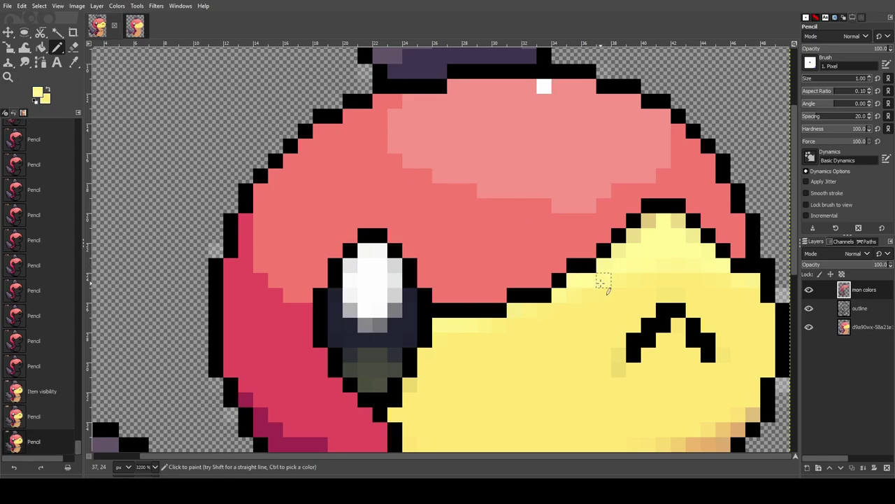
left_click(738, 280)
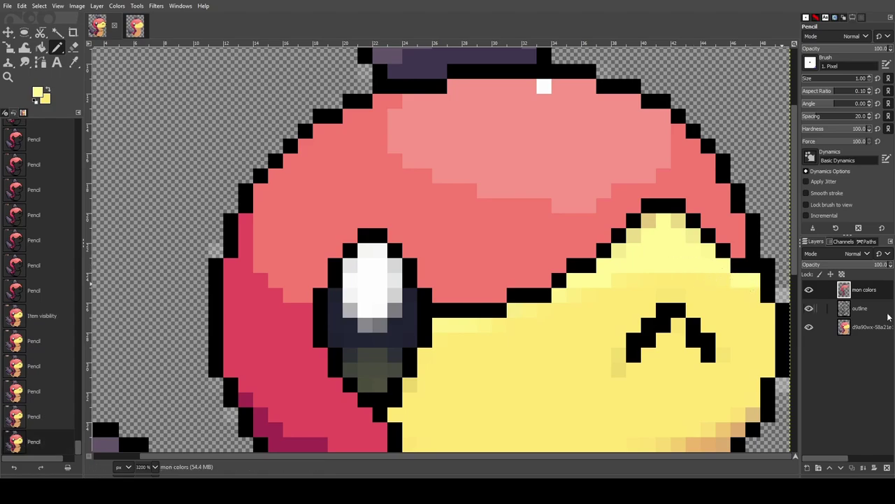
left_click(809, 327)
mouse_move(619, 250)
left_mouse_down()
mouse_move(704, 256)
mouse_move(650, 222)
mouse_move(684, 222)
left_mouse_up()
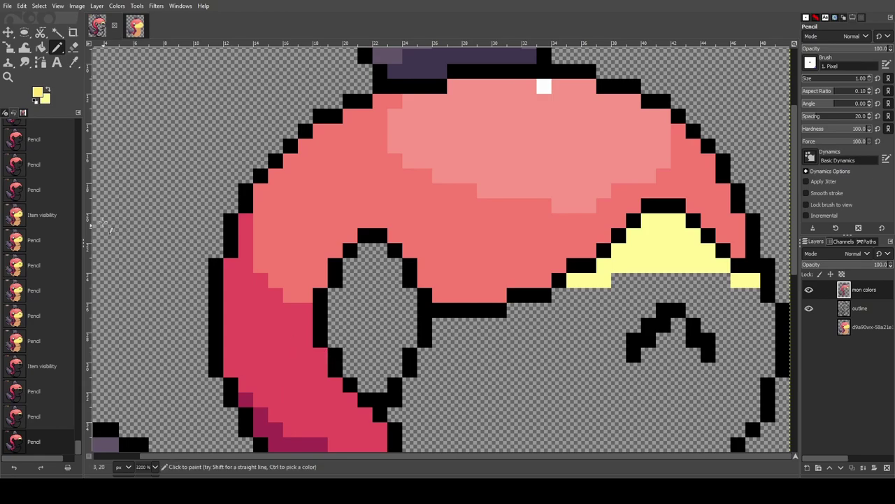
Show the reference layer and start the face's lower edge in mid yellow beside the neck outline, undoing the misplaced pixels
left_click(134, 29)
left_click(104, 32)
left_click(809, 327)
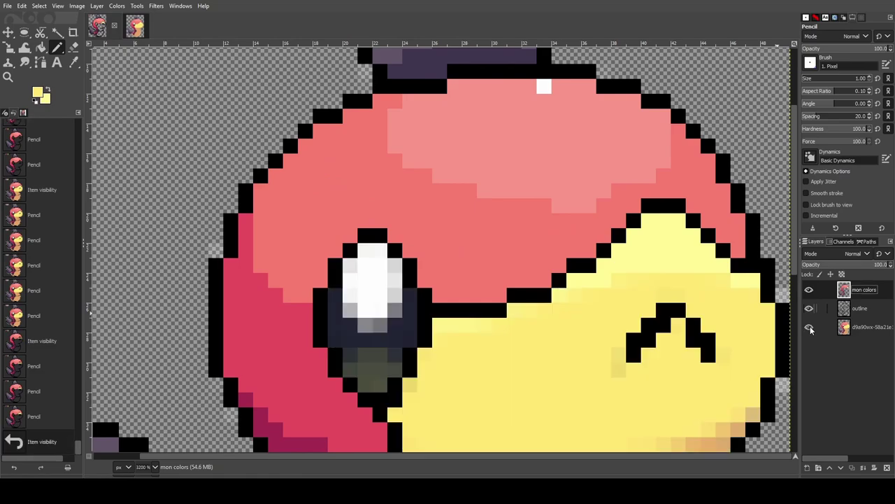
scroll(658, 308, "down", 3)
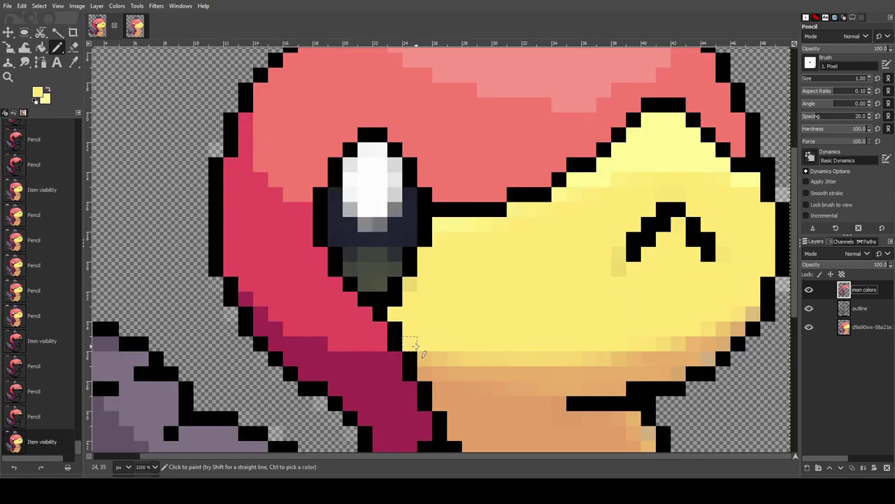
left_click(410, 344)
left_click(439, 358)
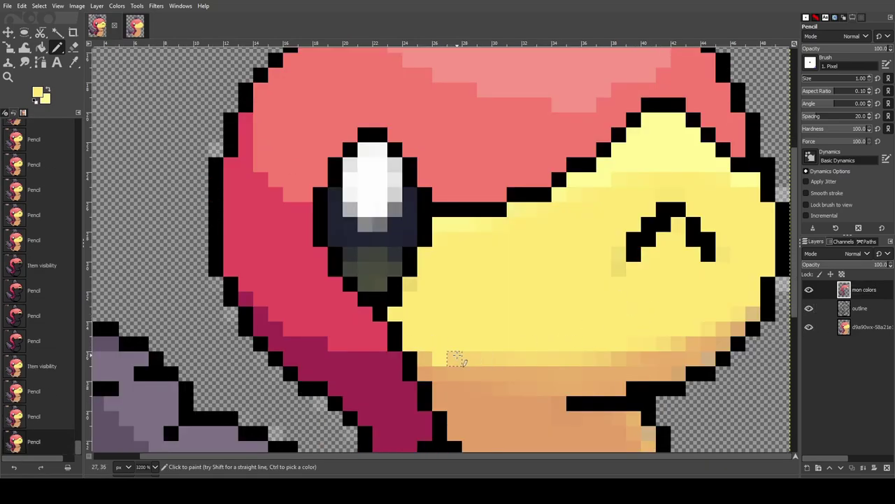
key("ctrl+z")
left_click(425, 344)
Trace the mid yellow area's lower edge across to the far cheek, add pixels beside the nostril, and hide the reference layer
left_click(139, 24)
left_click(100, 28)
left_click_drag(439, 359, 612, 358)
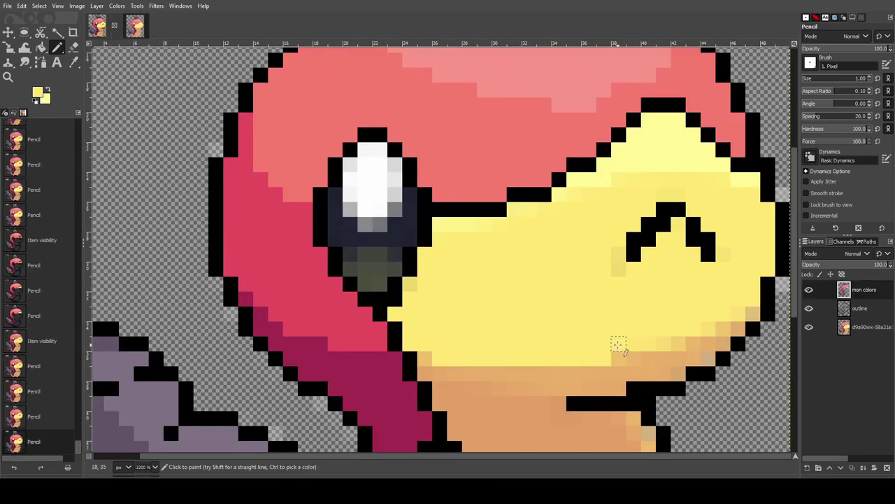
left_click(663, 345)
left_click(739, 320)
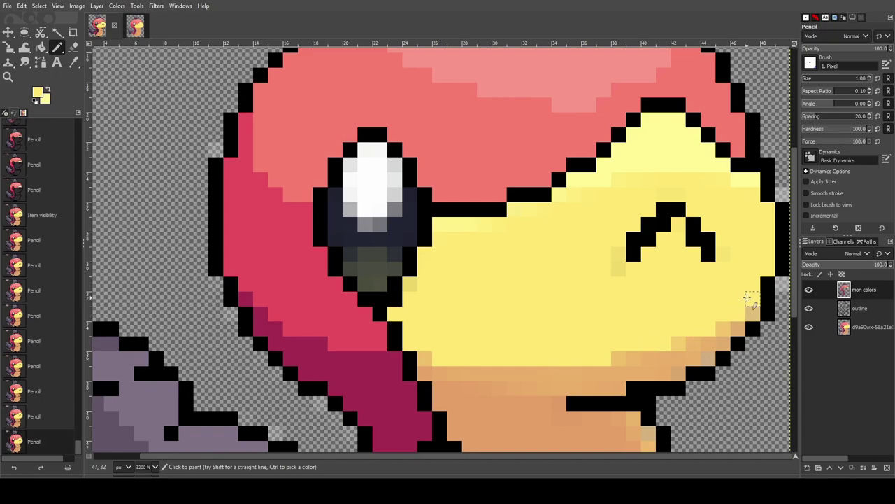
left_click(618, 268)
left_click(809, 327)
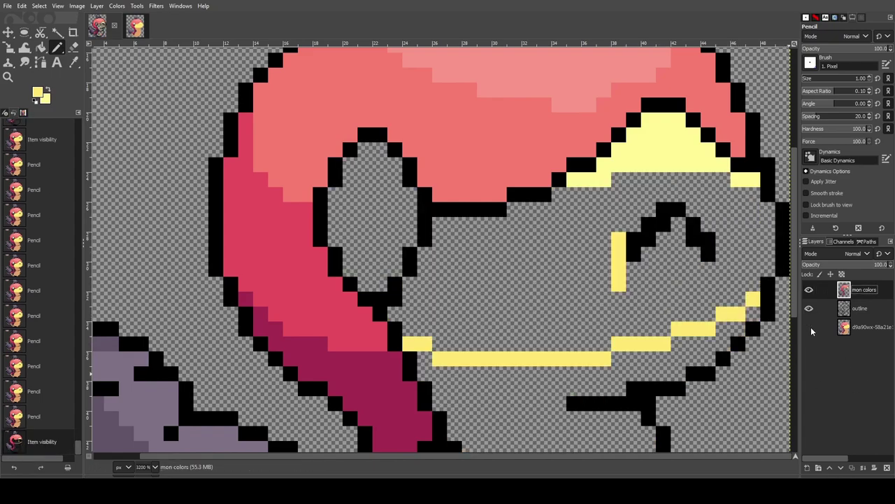
Close the mid yellow border of the face along the eye, the upper face outline and the far cheek
left_click(411, 328)
left_click(396, 314)
mouse_move(410, 300)
left_mouse_down()
mouse_move(441, 240)
mouse_move(500, 224)
left_mouse_up()
left_click_drag(514, 210, 546, 209)
left_click(558, 196)
left_click(754, 194)
left_click_drag(768, 210, 767, 269)
left_click(756, 283)
Fuzzy-select the empty interior of the face, fill it with mid yellow and clear the selection
key("u")
left_click(570, 312)
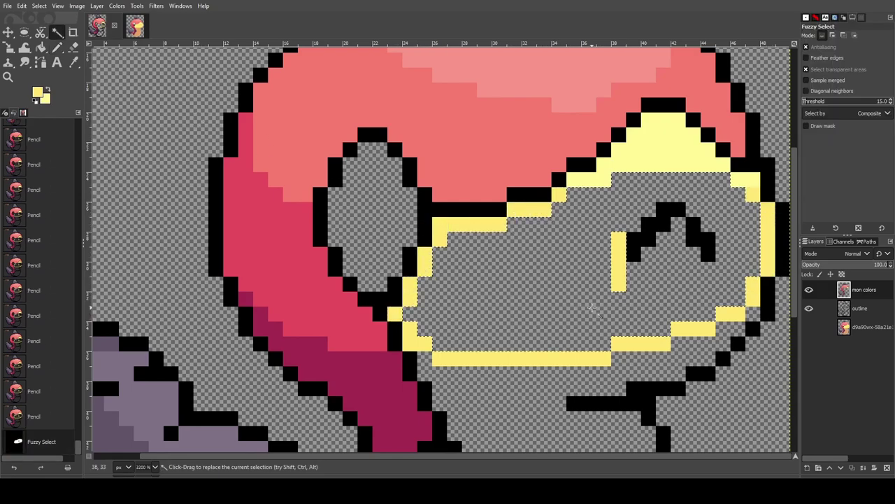
key("shift+b")
left_click(560, 324)
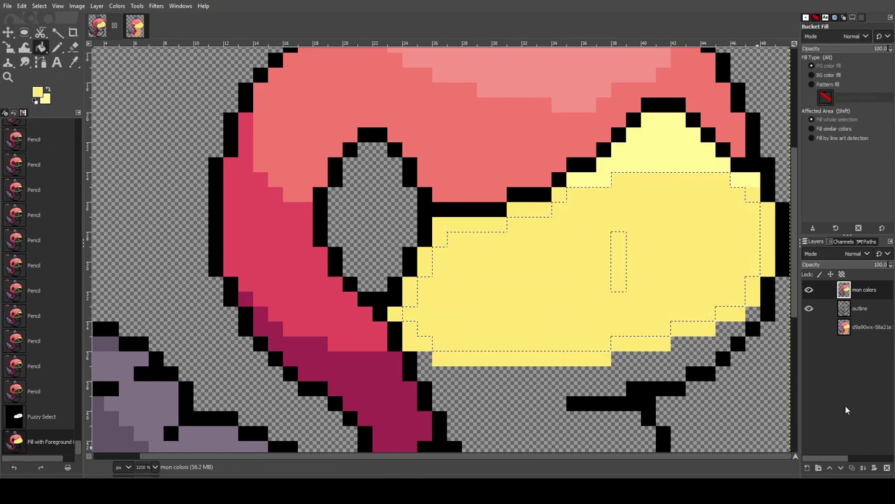
key("ctrl+shift+a")
Isolate the outline layer to select the nostril lines, restore mon colors, and cut the yellow covering them from that layer
left_click(809, 308, "shift")
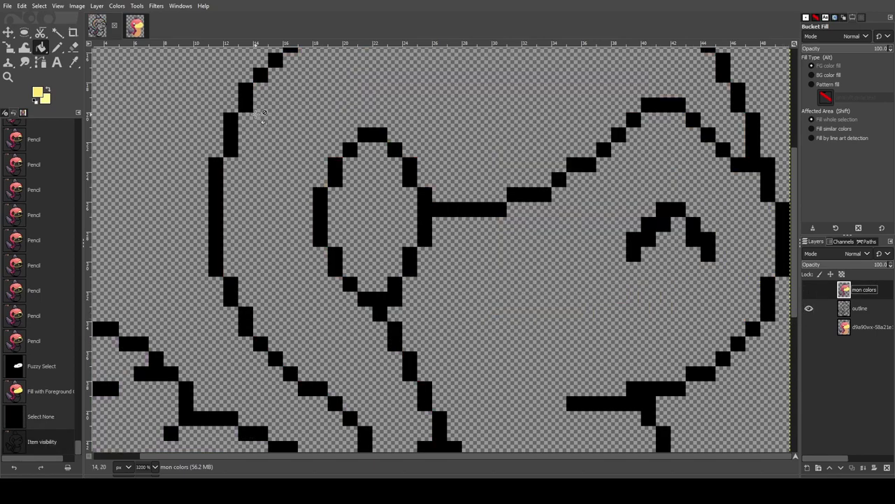
key("u")
left_click(703, 242)
left_click(704, 250)
left_click(643, 236)
left_click(808, 290)
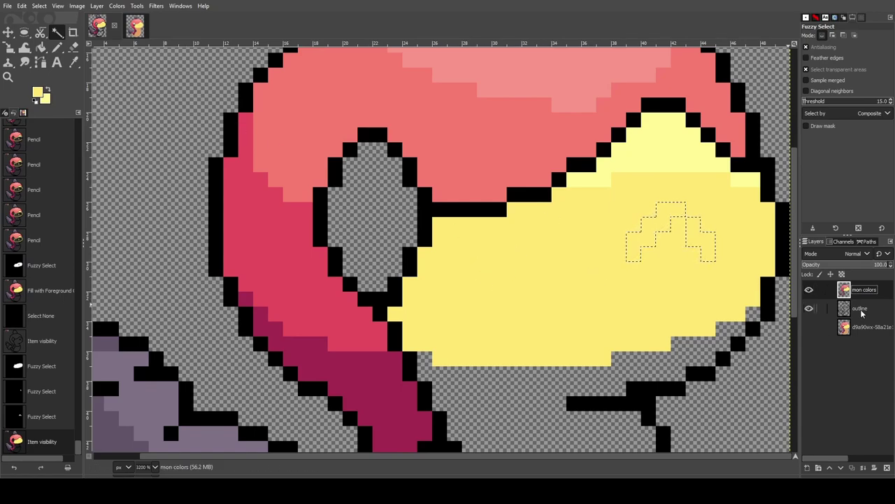
key("ctrl+x")
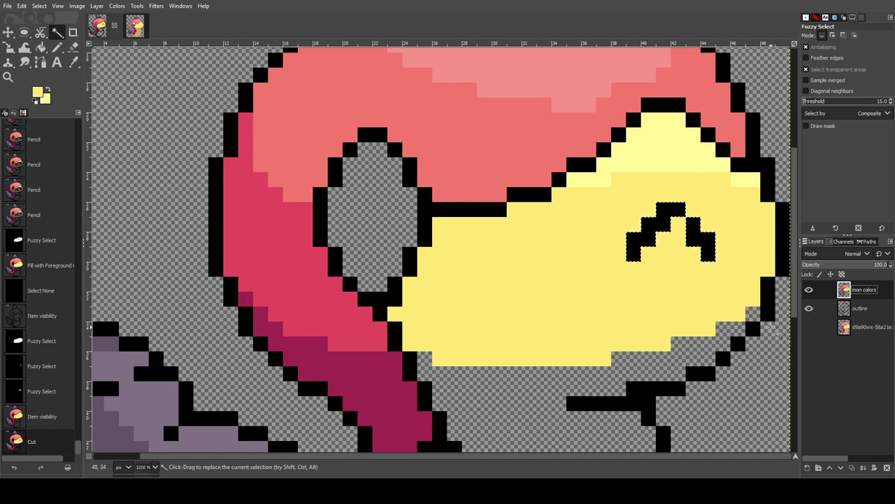
Compare the chin and neck shading with the original artwork and set light orange from the palette as the foreground colour
scroll(635, 261, "down", 2)
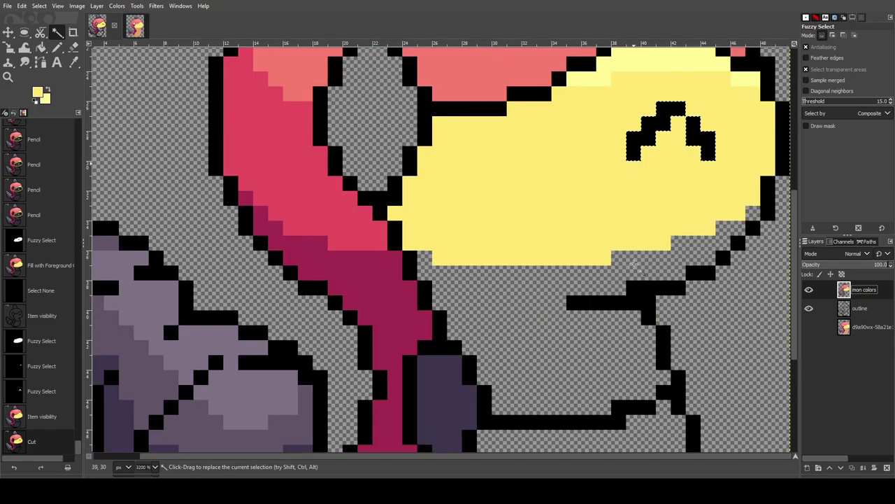
left_click(138, 25)
scroll(531, 299, "down", 2)
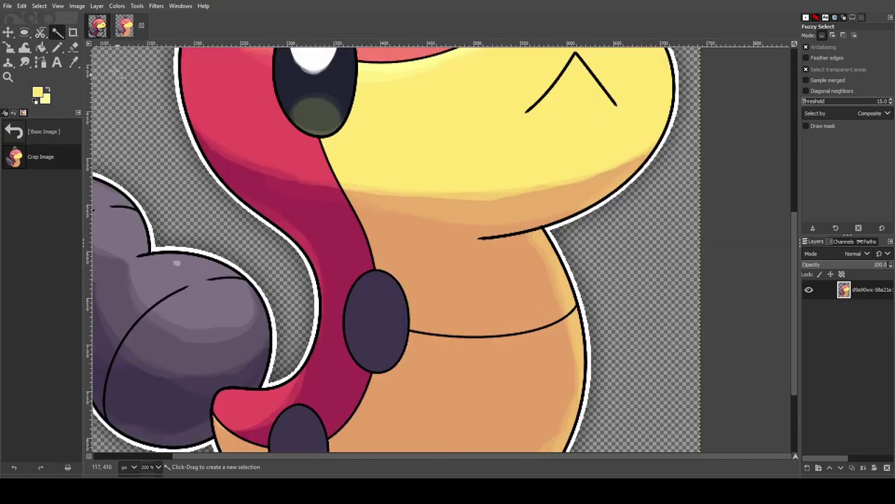
key("ctrl+Tab")
left_click(141, 88)
left_click(135, 25)
scroll(392, 280, "down", 2)
scroll(467, 365, "up", 2)
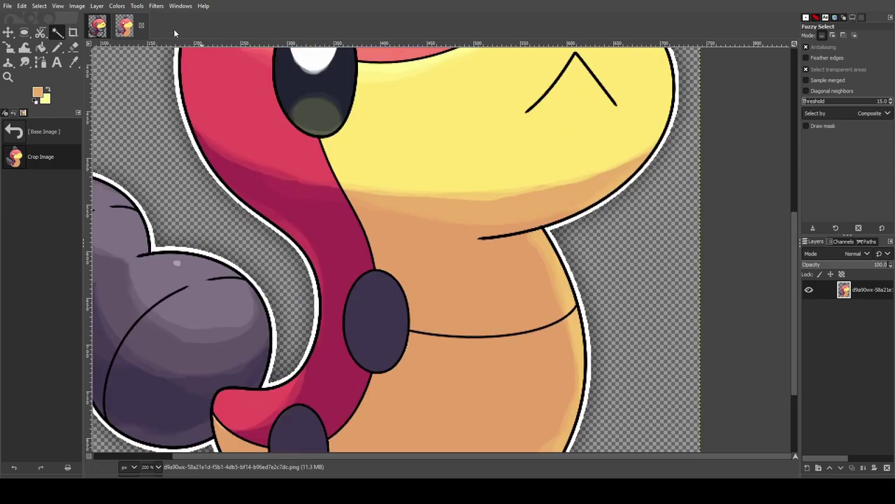
left_click(97, 26)
Show the reference layer again and switch to the Pencil tool for the chin shading
left_click(817, 328)
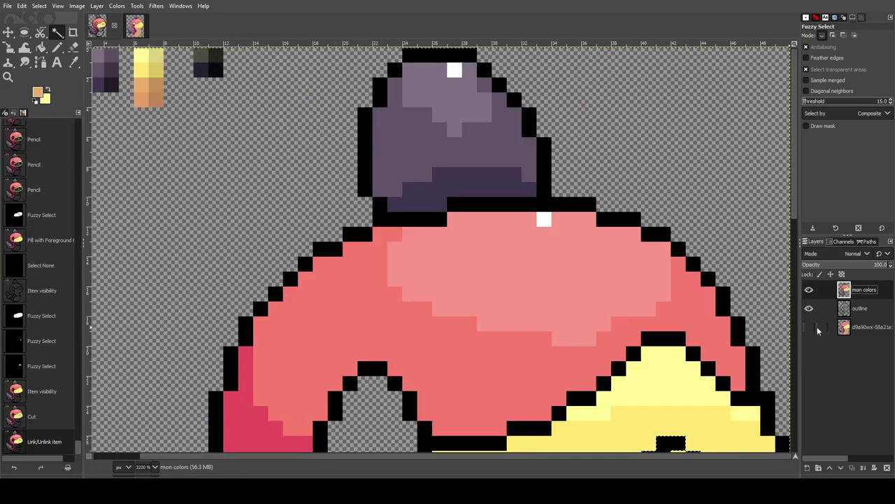
left_click(809, 327)
scroll(469, 305, "down", 5)
key("n")
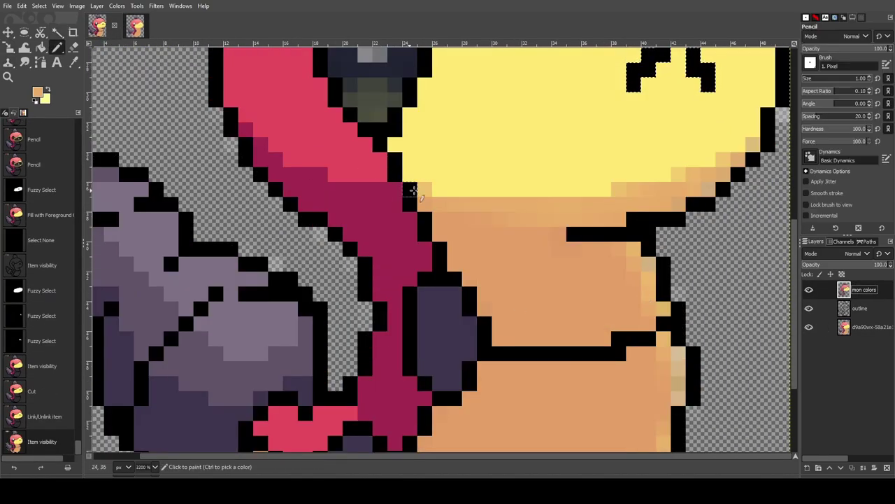
Try to pencil the light orange shade along the underside of the face with the nostril selection still active
left_click(425, 190)
left_click(493, 205)
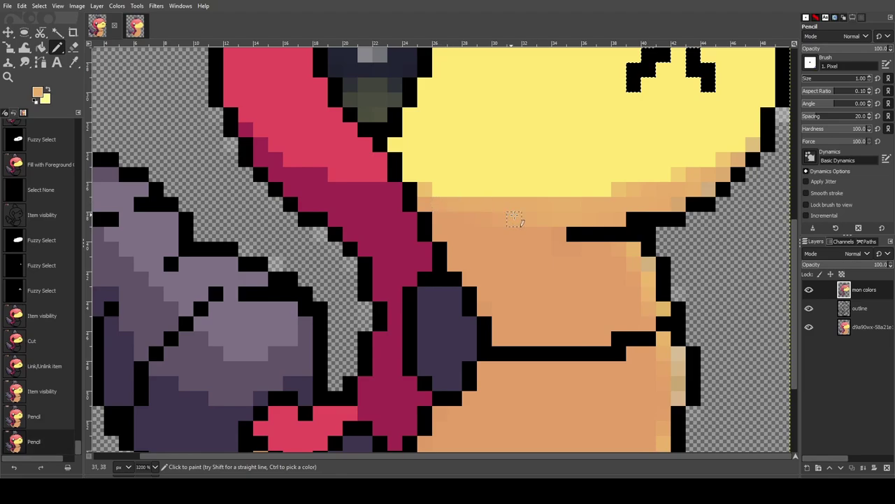
left_click(589, 216)
left_click(135, 26)
left_click(98, 26)
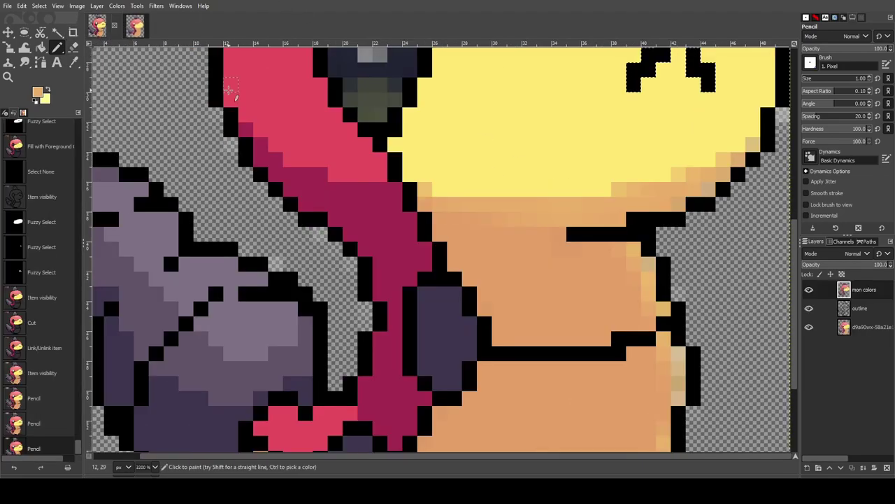
left_click(588, 189)
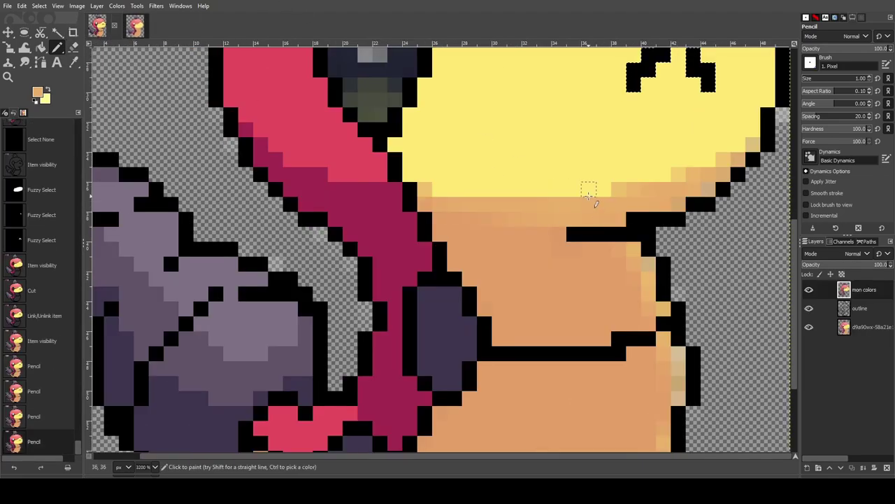
left_click(663, 203)
left_click(96, 29)
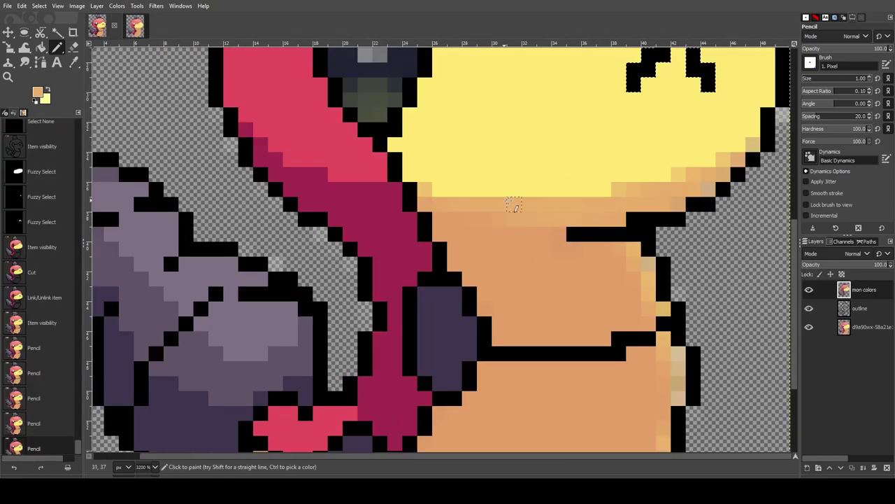
left_click(705, 193)
left_click(624, 189)
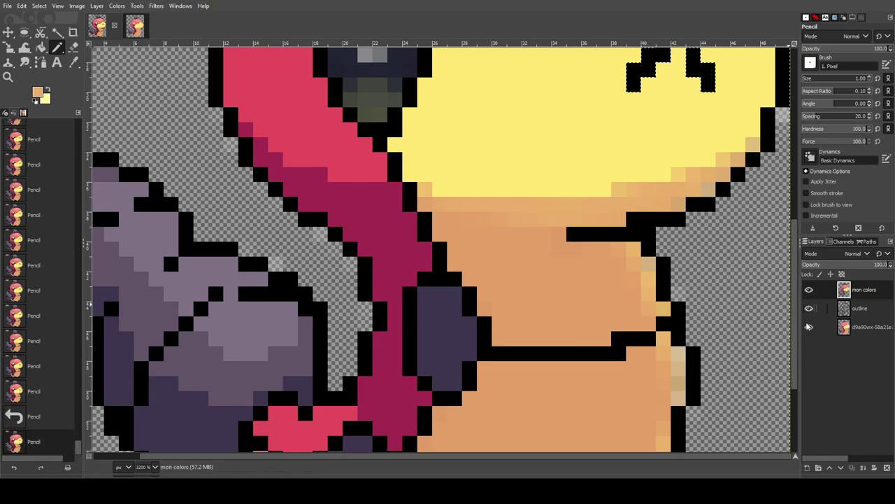
Clear the nostril selection and pencil the light orange band directly beneath the mid yellow face, using the reference layer as a guide
left_click(808, 326)
key("shift+ctrl+a")
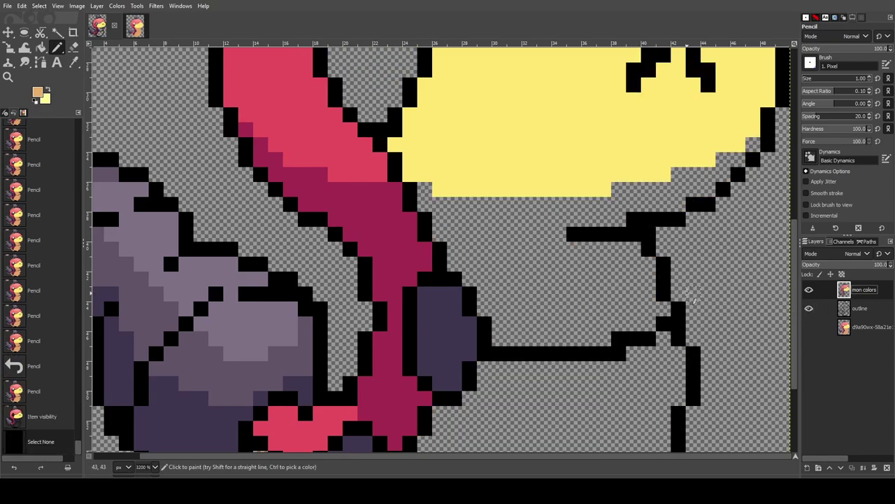
left_click(808, 327)
left_click(440, 203)
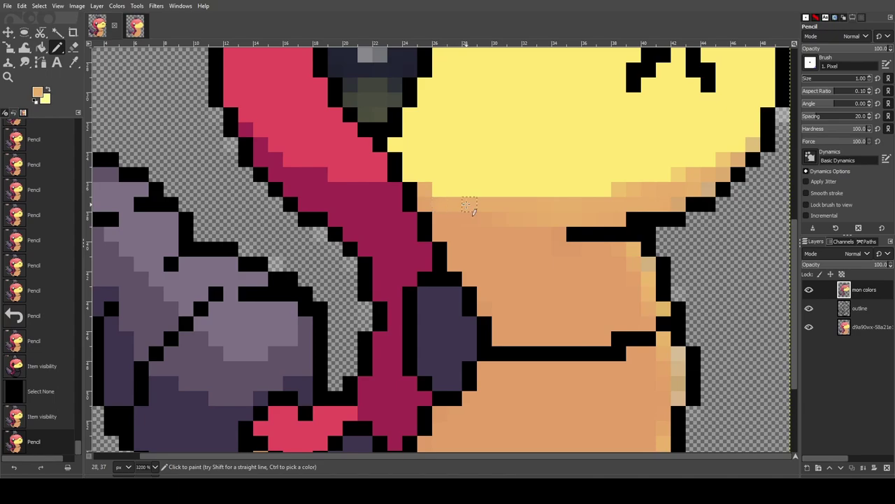
left_click(528, 207)
left_click(580, 216)
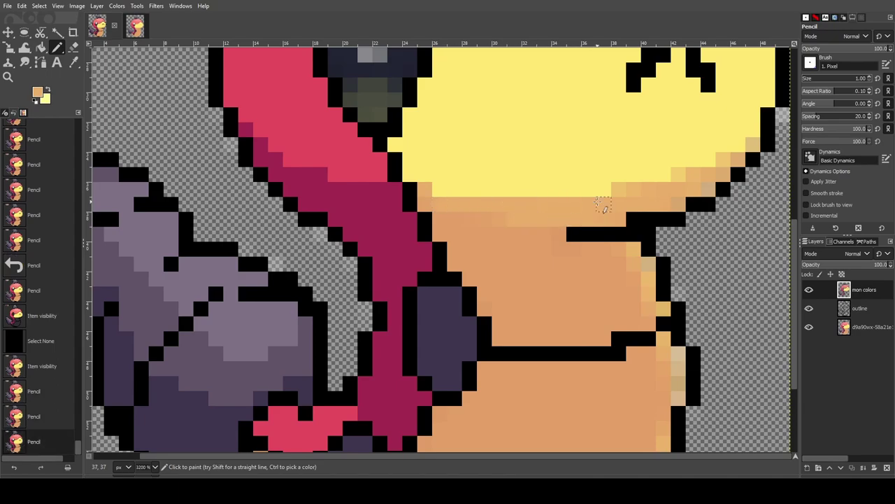
left_click(596, 210)
left_click(613, 216)
Extend the light orange shade up along the far jaw, then hide the reference briefly to fill a missed spot
left_click_drag(620, 189, 708, 188)
left_click_drag(679, 174, 723, 175)
left_click_drag(723, 160, 739, 159)
left_click(752, 143)
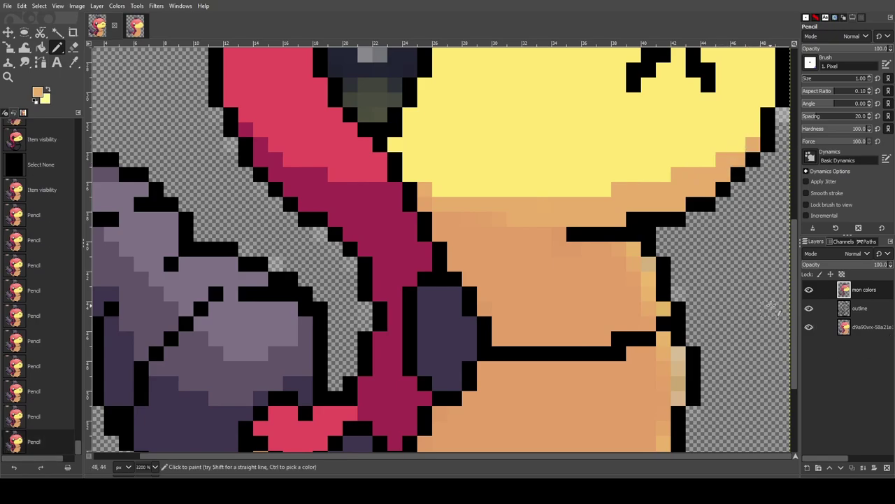
left_click(809, 327)
left_click(544, 205)
left_click(809, 327)
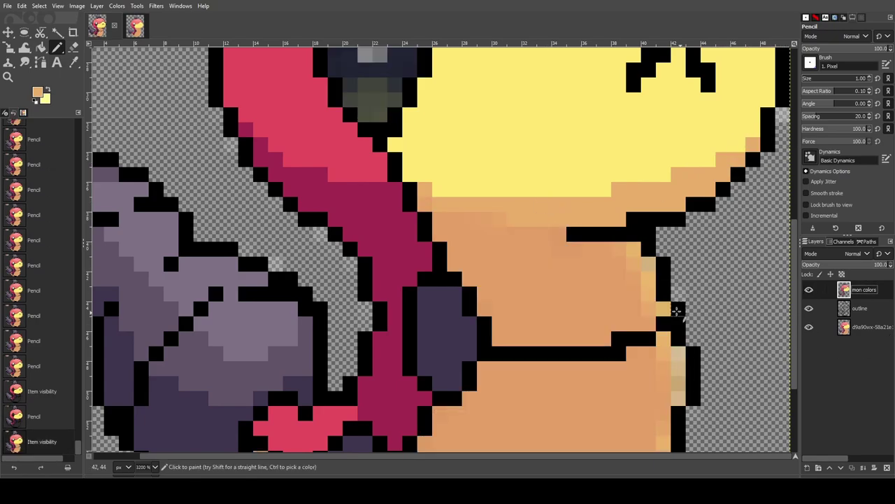
Pencil the light orange highlight along the front edge of the neck and the upper belly
left_click(97, 26)
left_click(125, 27)
left_click(635, 251)
left_click_drag(648, 264, 648, 296)
left_click(664, 308)
scroll(665, 315, "down", 2)
left_click(677, 257)
left_click(678, 283)
Pencil the light orange highlight down the belly's front edge and along its lower curve, checking the original artwork for placement
scroll(680, 293, "down", 1)
left_click(661, 287)
left_click(652, 330)
left_click(638, 350)
left_click(620, 372)
left_click(604, 399)
left_click(587, 400)
left_click(558, 415)
left_click(532, 430)
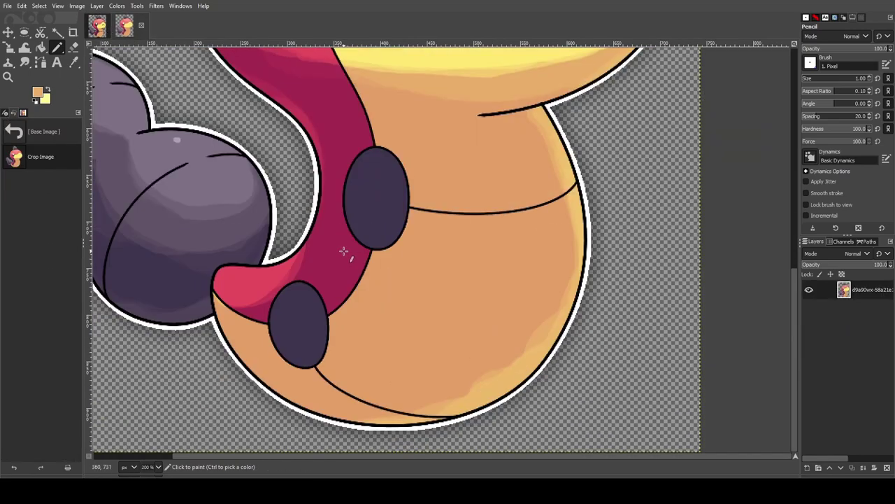
scroll(193, 89, "up", 3)
left_click(97, 26)
left_click(569, 386)
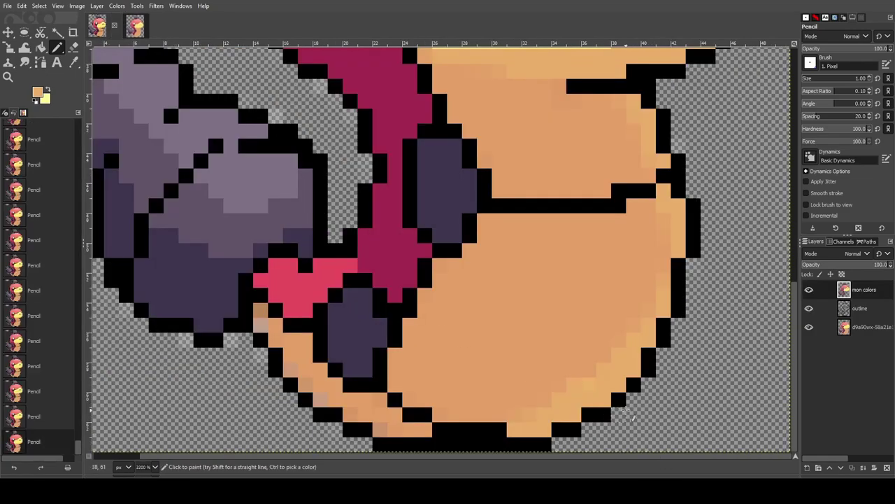
Hide the reference layer, select the belly area from the outline layer, and fill it with the darker orange on mon colors
scroll(618, 259, "up", 3)
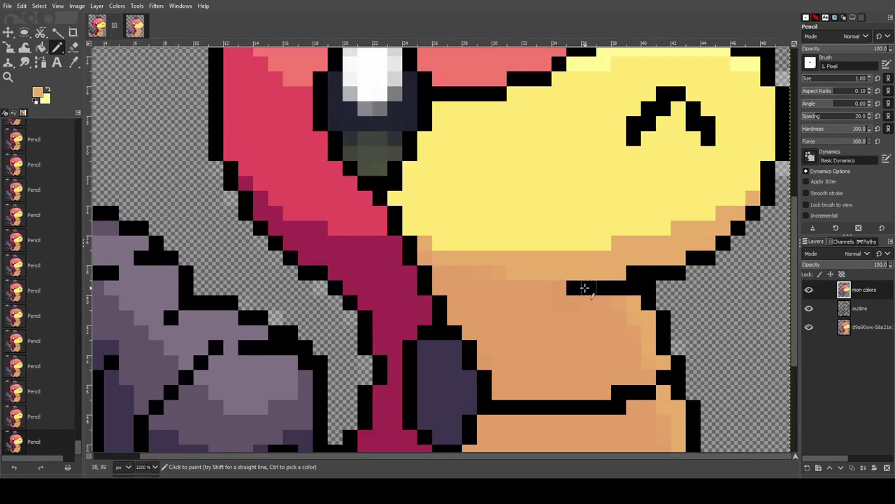
scroll(585, 287, "up", 5)
scroll(610, 273, "down", 3)
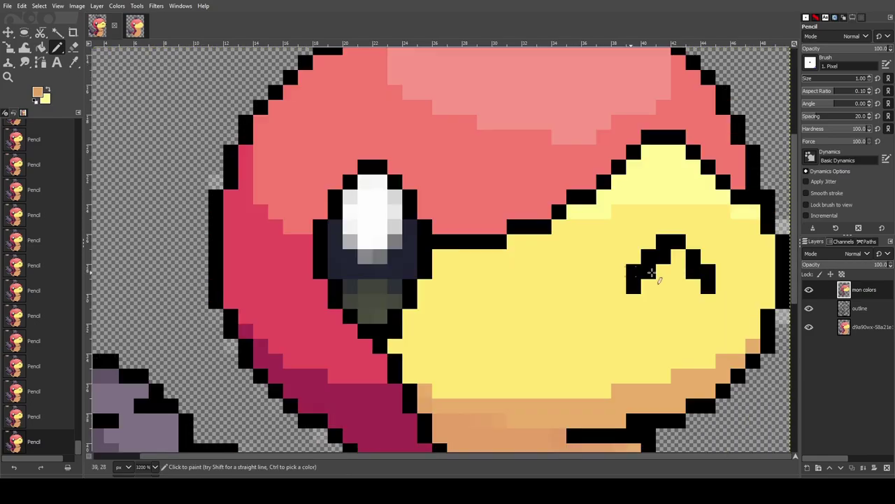
scroll(610, 272, "down", 5)
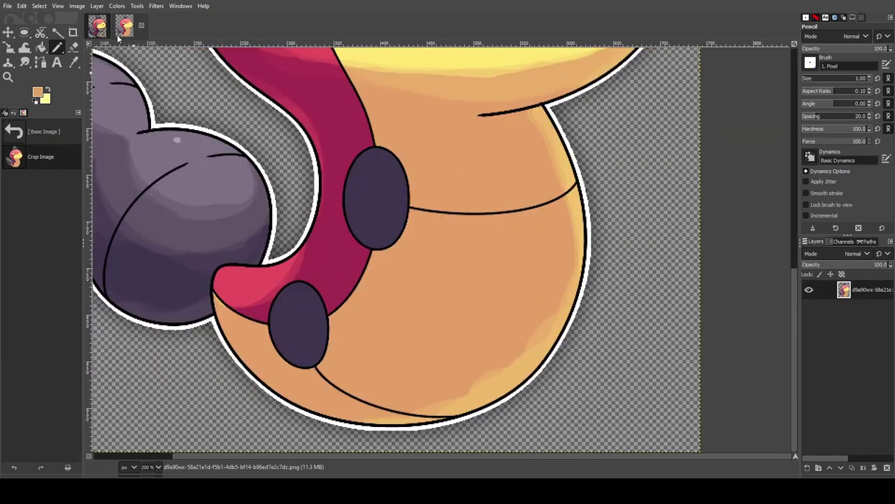
left_click(100, 20)
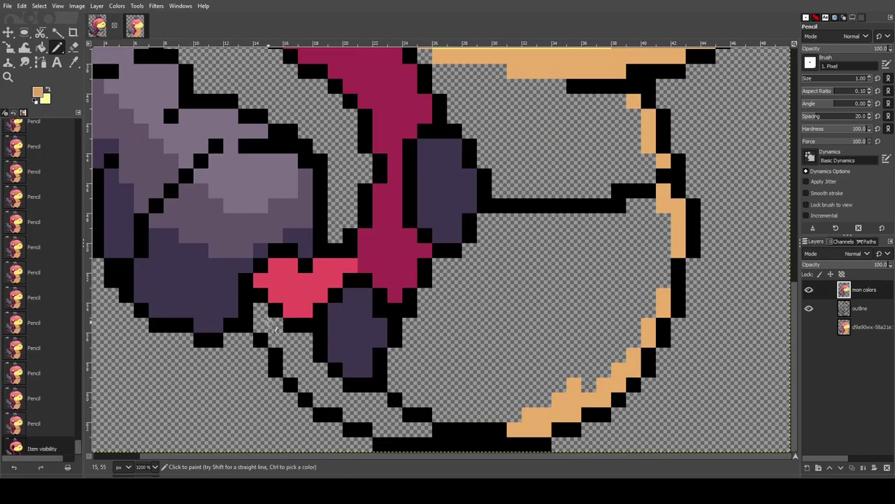
left_click(879, 312)
left_click(58, 32)
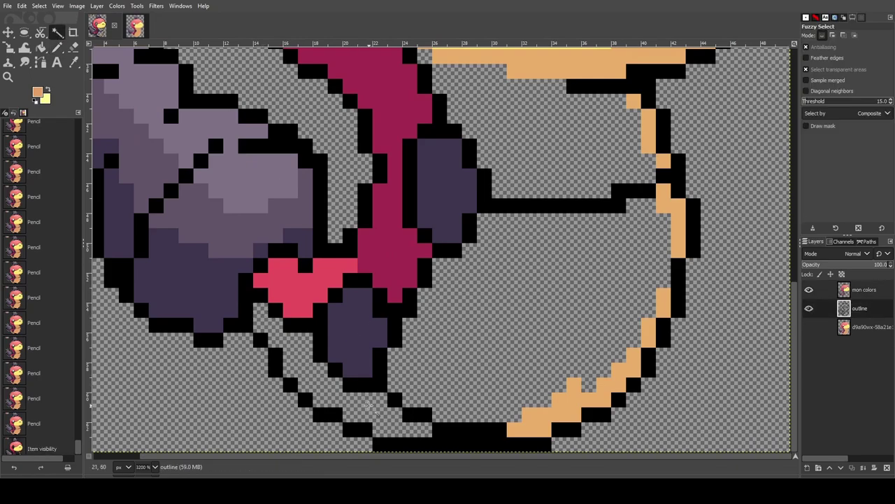
left_click(551, 303)
left_click(557, 241)
key("alt+1")
key("alt+2")
key("shift+b")
left_click(869, 298)
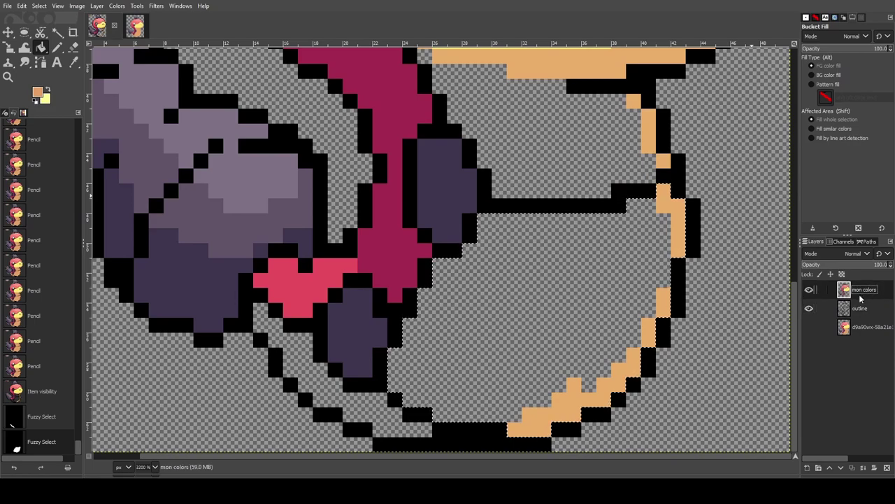
left_click(536, 316)
Select the narrow underside strip below the tail base from the outline layer, fill it with the darker orange on mon colors, and deselect
left_click(58, 34)
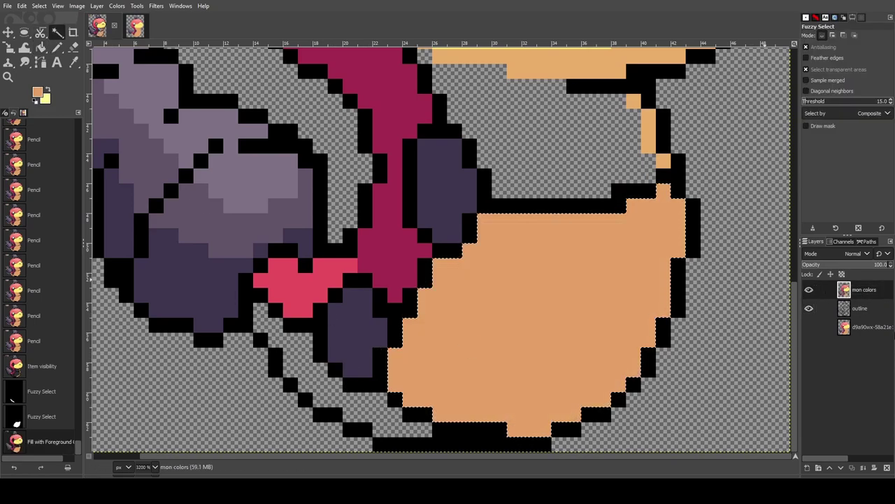
left_click(871, 309)
left_click(390, 411)
key("shift+b")
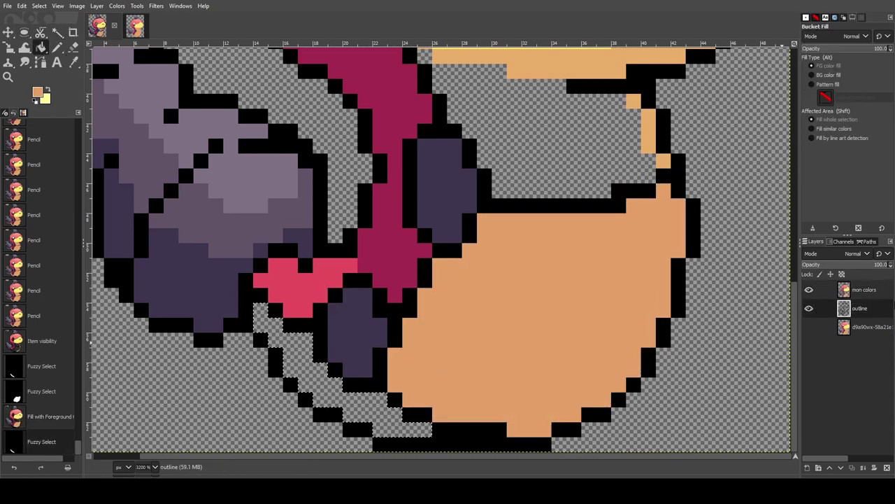
key("Page_Up")
key("ctrl+comma")
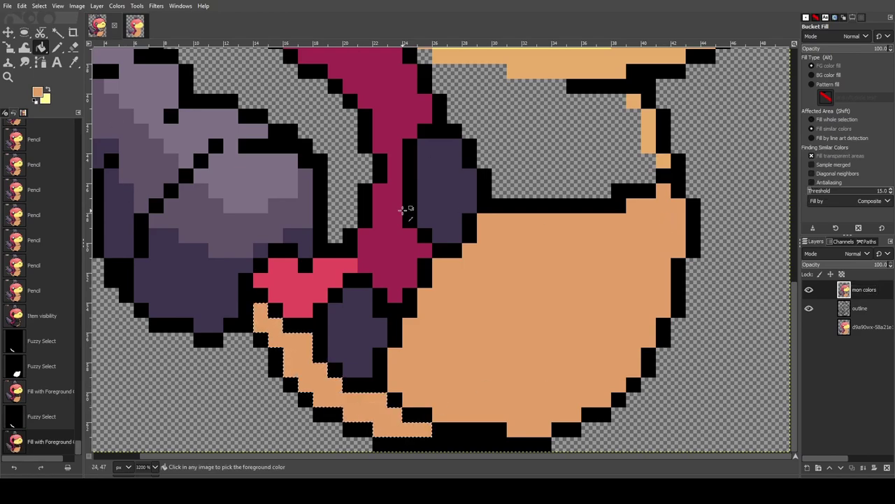
key("shift+ctrl+a")
Pencil the darker orange beneath the face shading and along the back and lower edges of the empty neck area
left_click(56, 47)
scroll(523, 201, "up", 3)
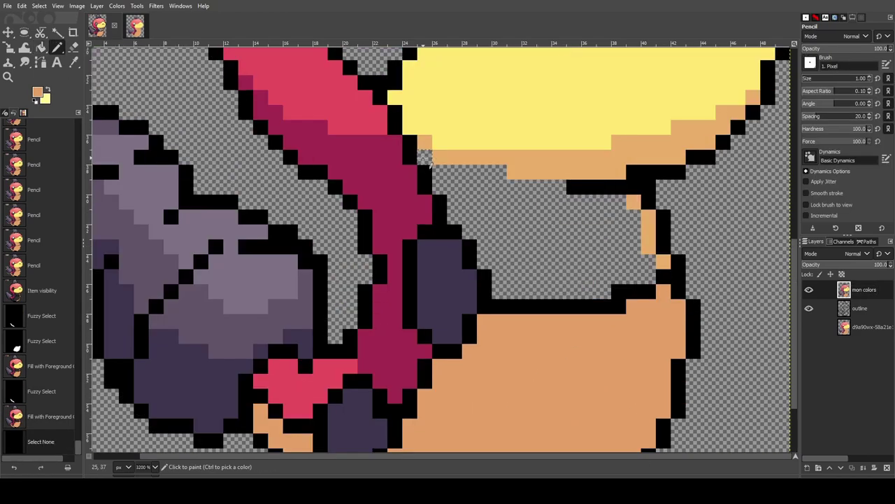
left_click(425, 158)
left_click_drag(439, 172, 500, 173)
left_click(439, 187)
left_click(455, 203)
left_click(455, 216)
left_click_drag(469, 217, 485, 262)
mouse_move(495, 289)
left_mouse_down()
mouse_move(605, 290)
mouse_move(560, 277)
left_mouse_up()
left_click(498, 276)
left_click_drag(455, 187, 560, 187)
Close the neck's upper edge with darker orange pixels, fill the enclosed empty area with the same shade, and clear the selection
left_click(57, 32)
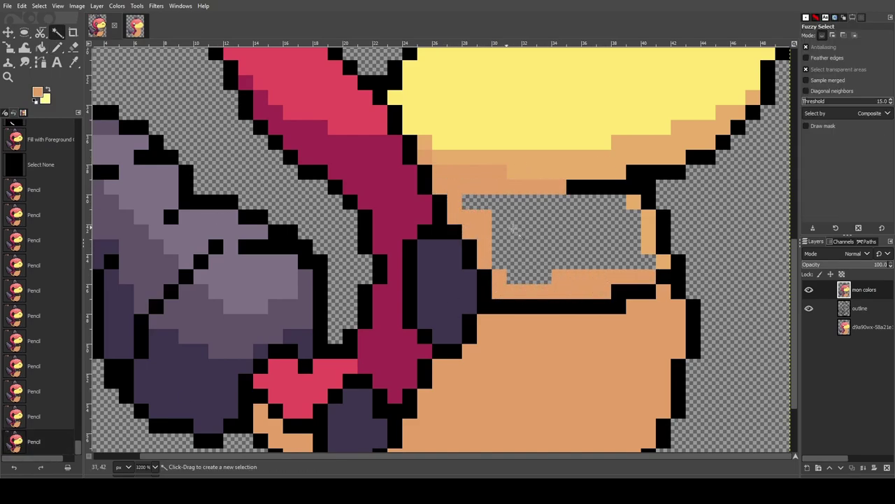
left_click(529, 234)
left_click(602, 250)
left_click(61, 49)
left_click_drag(574, 202, 620, 202)
left_click(58, 32)
left_click(577, 234)
left_click(41, 48)
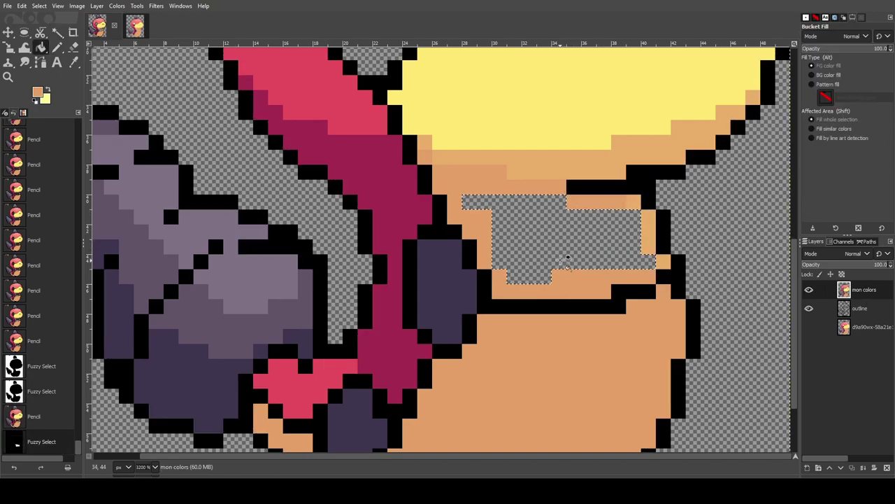
left_click(567, 259)
key("minus")
key("minus")
left_click(49, 8)
left_click(53, 29)
Compare the coloured sprite with the original artwork, first as a whole and more closely around the eye
scroll(563, 222, "down", 4)
scroll(562, 220, "up", 1)
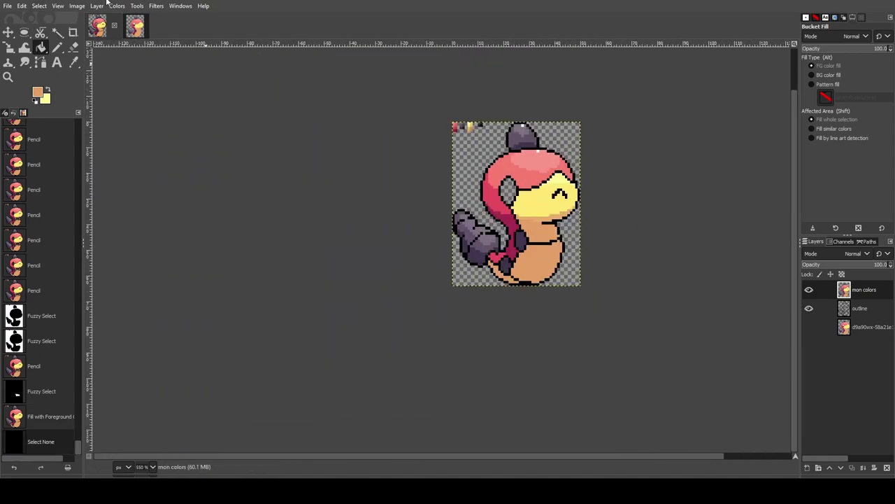
left_click(137, 26)
scroll(317, 141, "down", 4)
left_click(98, 26)
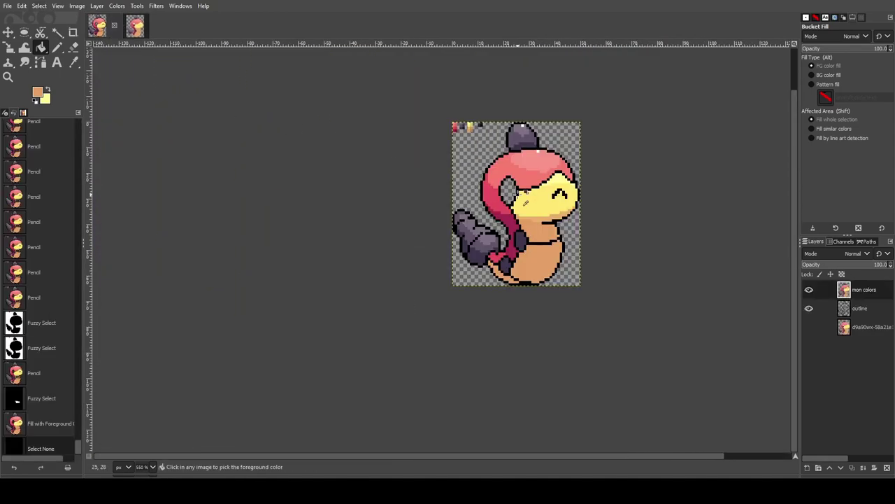
key("plus")
key("plus")
key("plus")
key("plus")
key("plus")
key("minus")
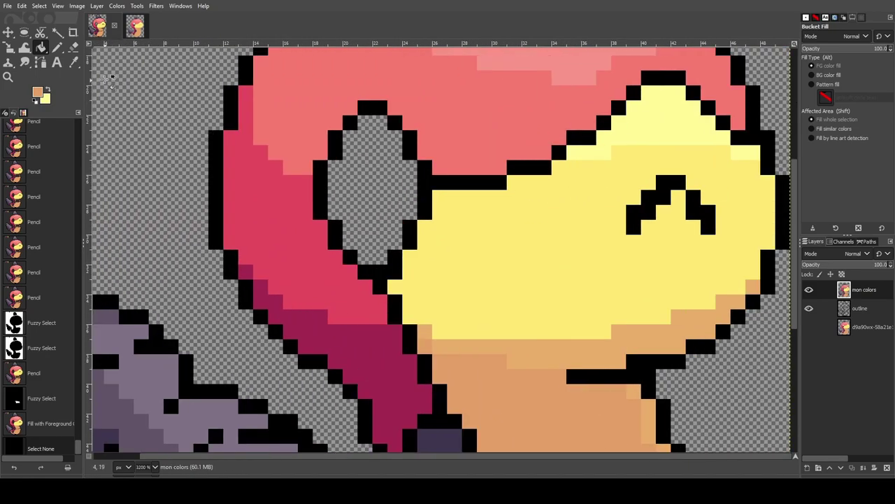
key("alt+2")
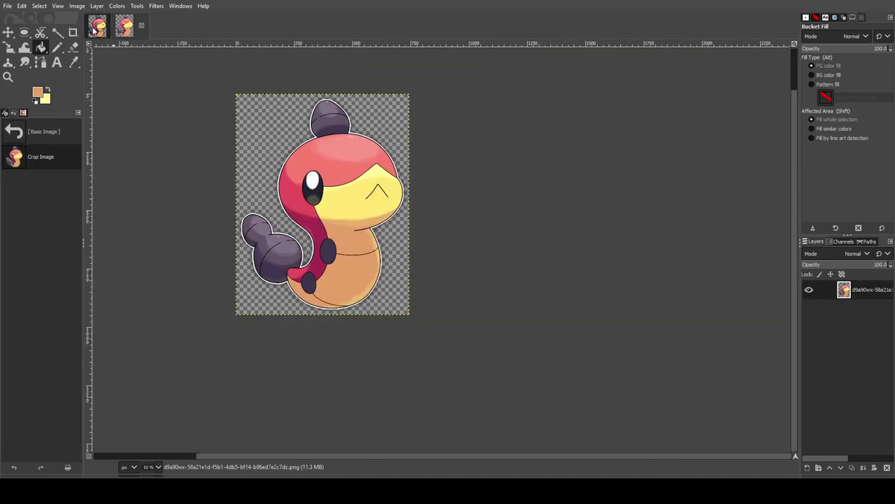
left_click(94, 31)
scroll(453, 157, "down", 1)
scroll(455, 158, "up", 2)
scroll(330, 231, "up", 1)
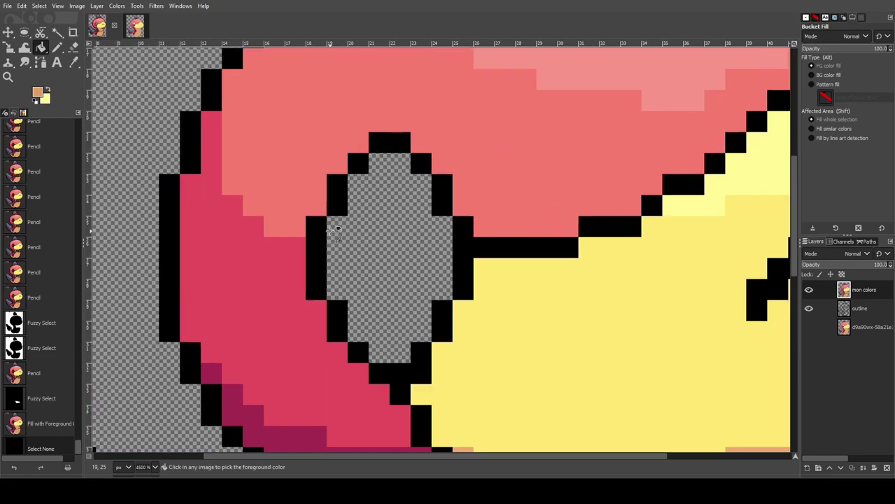
scroll(330, 231, "down", 2)
scroll(325, 229, "up", 2)
left_click(140, 20)
left_click(101, 33)
left_click(133, 31)
scroll(347, 190, "up", 5)
left_click(92, 25)
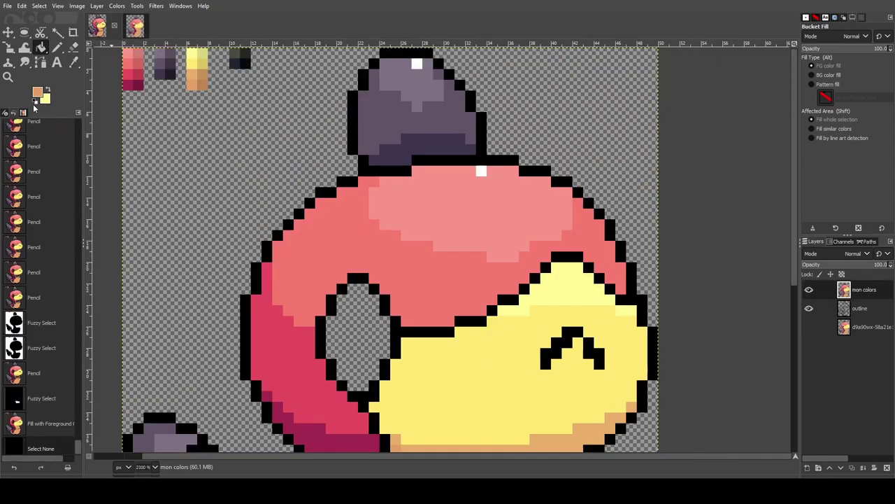
Show the reference layer, reset the colours to white and black, and pencil the upper part of the eye's highlight solid white
left_click(809, 327)
key("plus")
key("plus")
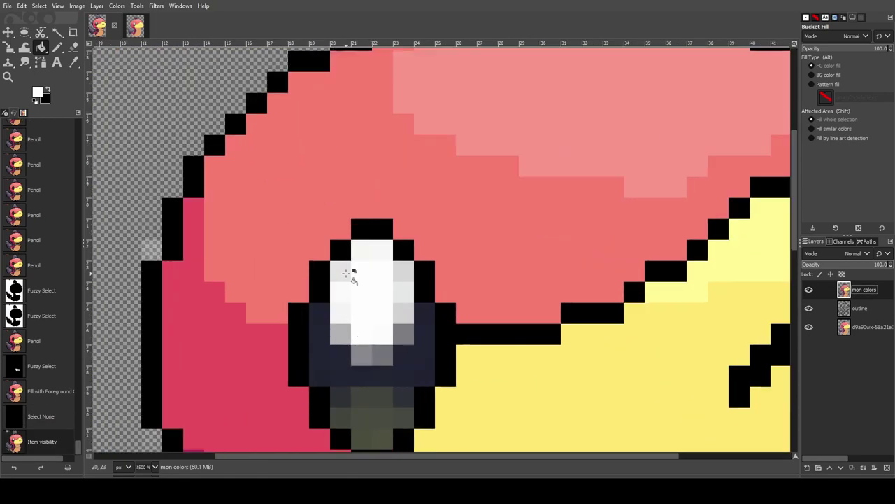
key("n")
left_click_drag(343, 271, 345, 285)
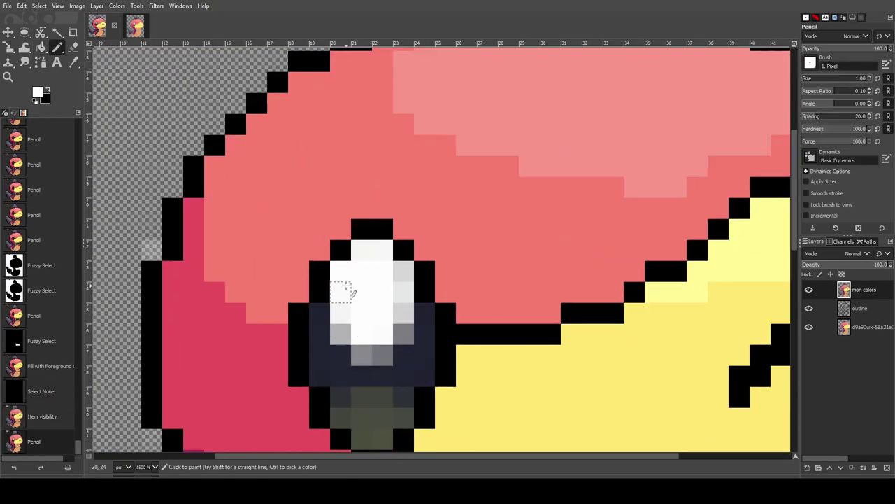
left_click(345, 311)
left_click(361, 334)
left_click(382, 329)
mouse_move(396, 312)
left_mouse_down()
mouse_move(396, 270)
mouse_move(362, 250)
left_mouse_up()
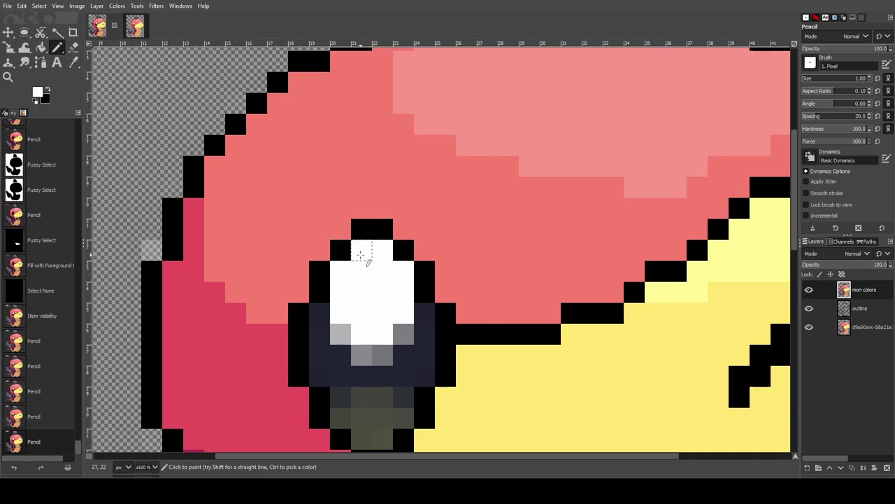
left_click(381, 274)
Pencil the grey pixels at the lower end of the eye's highlight white
scroll(393, 295, "down", 1)
left_click(343, 238)
left_click(361, 253)
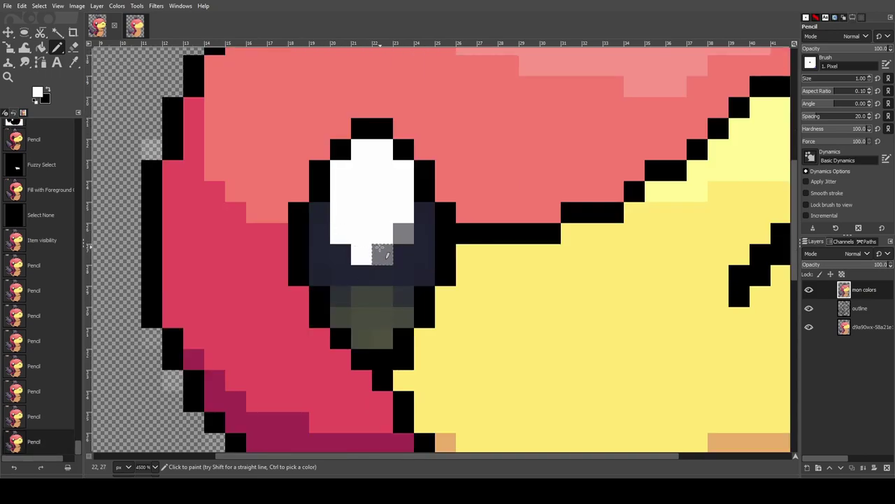
left_click(382, 251)
left_click(403, 235)
Pencil the dark navy palette shade around the sides and bottom of the white eye highlight
scroll(165, 371, "up", 10)
scroll(339, 274, "down", 8)
key("x")
mouse_move(403, 249)
left_mouse_down()
mouse_move(406, 228)
mouse_move(419, 231)
mouse_move(424, 184)
left_mouse_up()
left_click_drag(334, 261, 340, 225)
Pencil the olive palette shade into the bottom of the eye and hide the reference layer
scroll(175, 240, "up", 10)
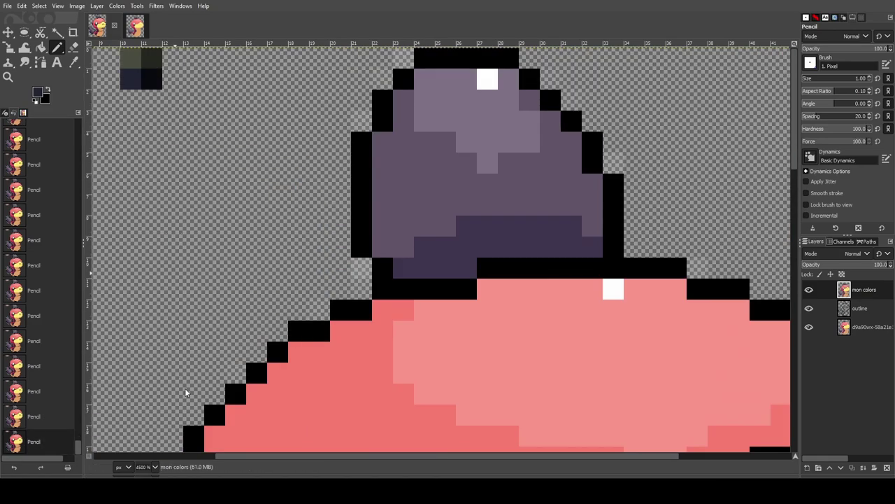
scroll(370, 324, "down", 10)
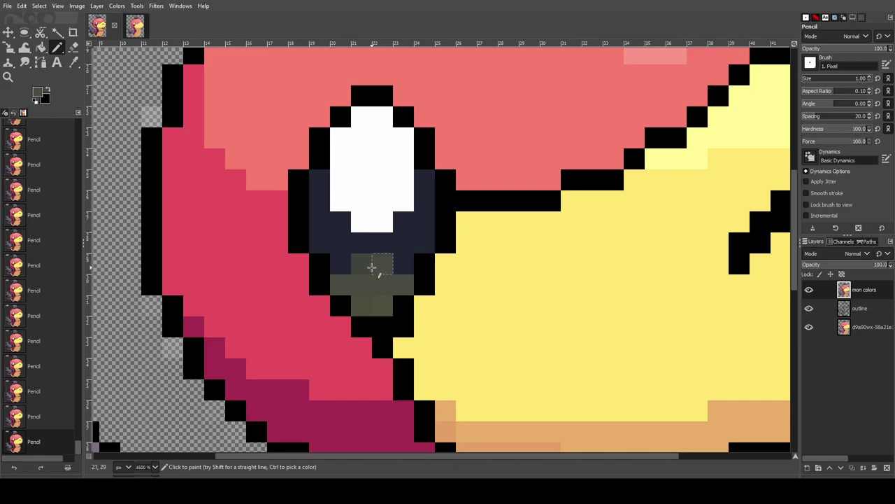
left_click(809, 327)
scroll(600, 292, "down", 4)
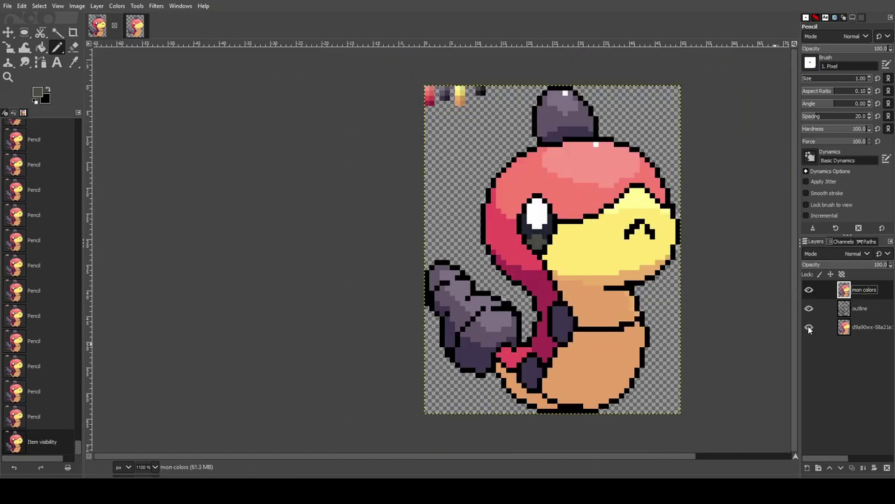
Pencil the mid purple shade over the black outline at the top of the head's horn, comparing it with the original artwork
scroll(560, 105, "up", 5)
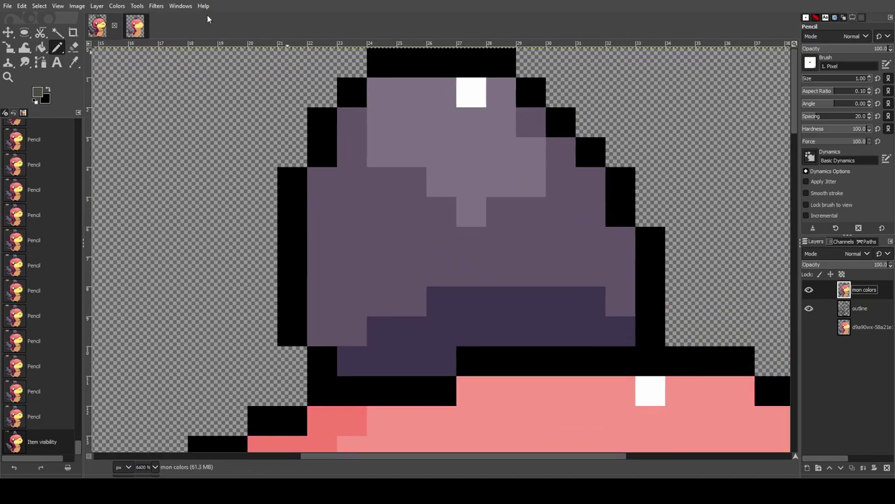
left_click(132, 29)
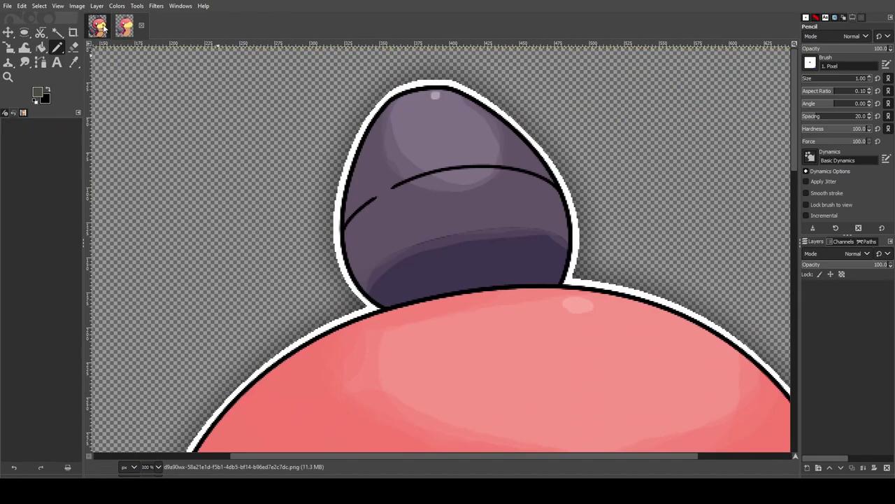
left_click(98, 28)
scroll(448, 424, "down", 3)
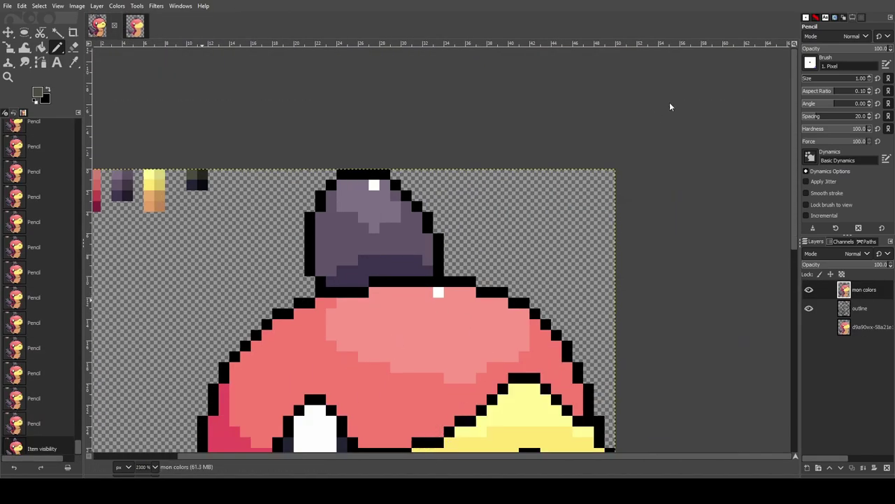
left_click_drag(535, 457, 445, 456)
scroll(189, 162, "up", 1)
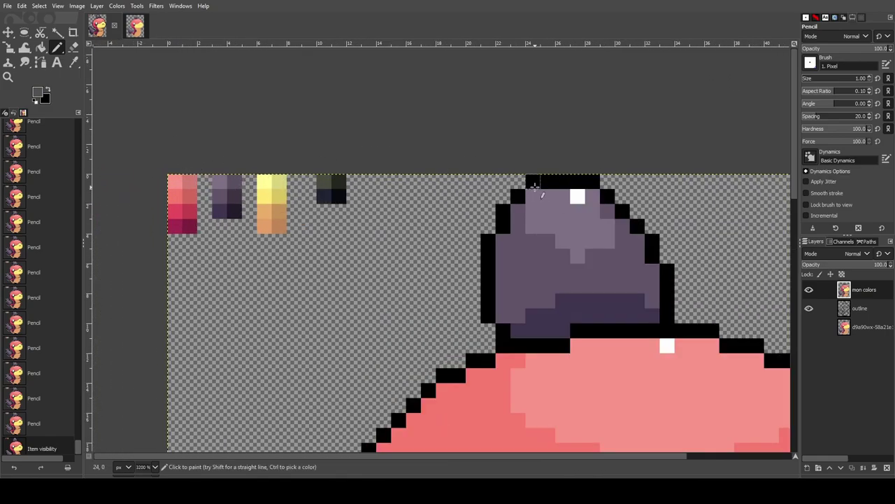
left_click(135, 27)
left_click(128, 29)
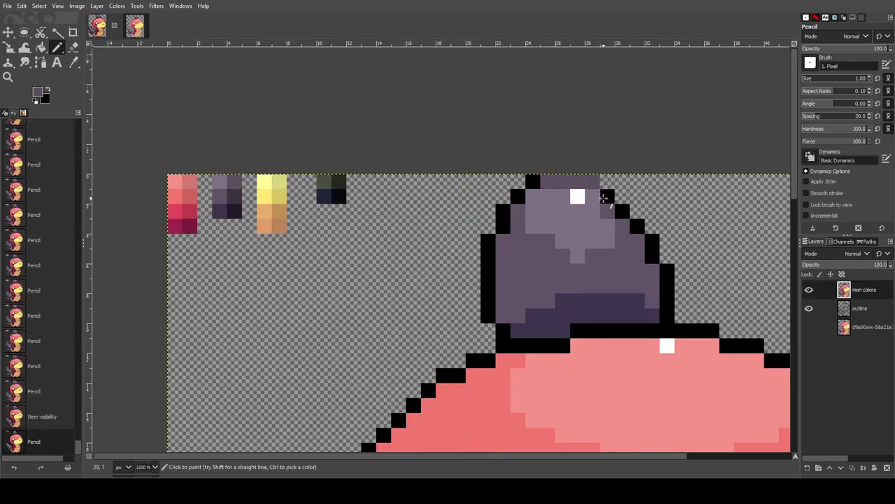
Try to pencil purple over the outline pixel at the horn's upper front corner, compare with the original, and undo that stroke
left_click(102, 30)
left_click(125, 27)
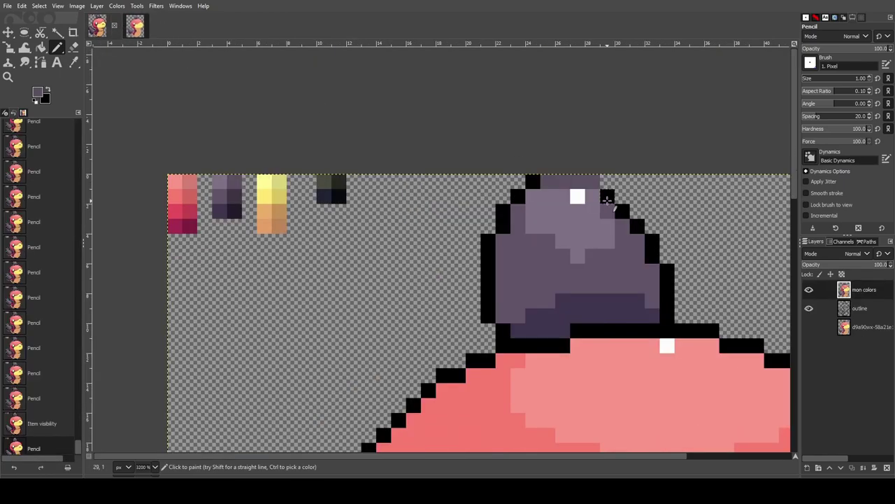
left_click(606, 200)
left_click(135, 27)
left_click(97, 28)
key("ctrl+z")
Compare the sprite's eye and head with the original artwork again
scroll(489, 280, "down", 6)
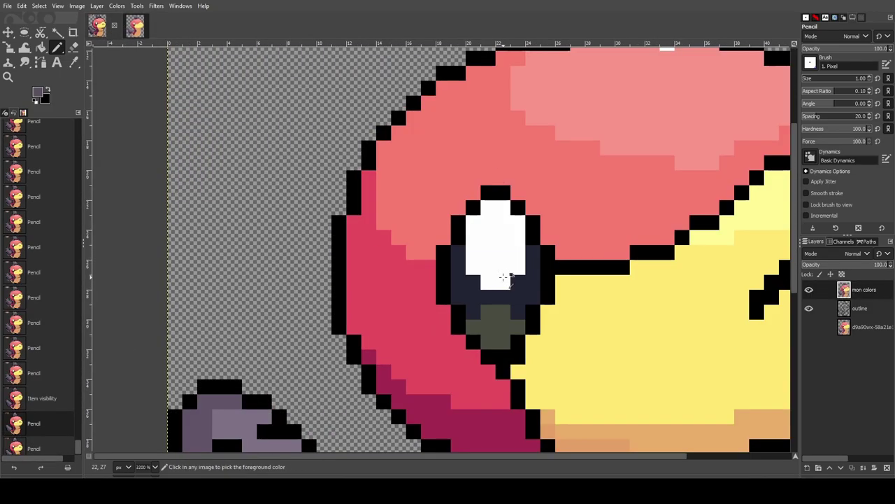
scroll(504, 278, "down", 4)
scroll(430, 296, "up", 3)
left_click(135, 28)
left_click(93, 31)
left_click(133, 29)
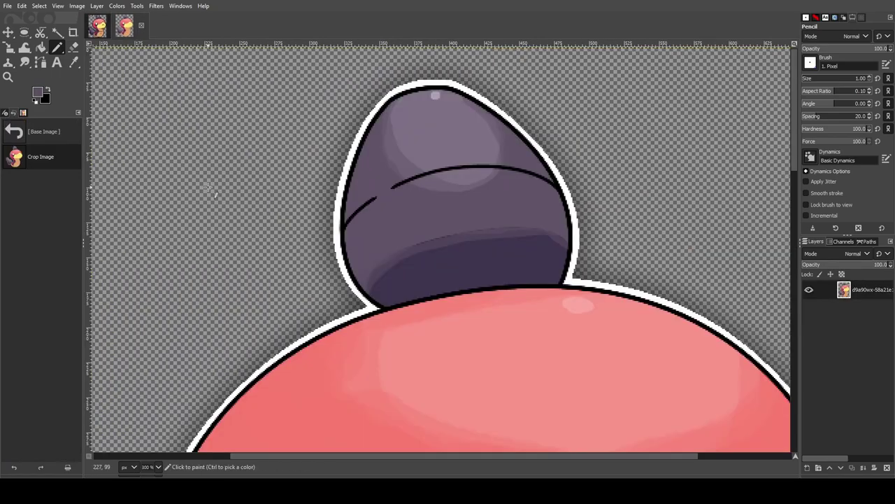
Pencil the mid purple shade over the black outline along the tail's upper edge, using the original artwork's tail as reference
scroll(210, 190, "down", 15)
left_click_drag(460, 455, 324, 456)
scroll(336, 316, "up", 2)
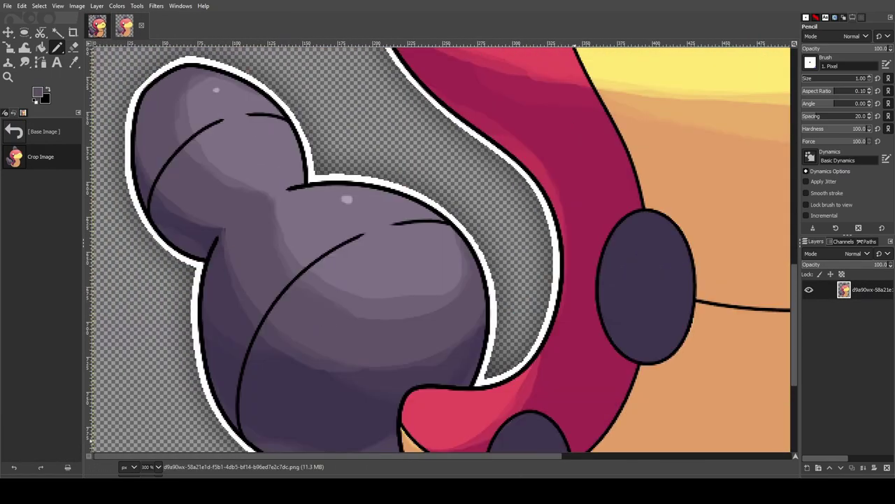
left_click(97, 27)
left_click(504, 301)
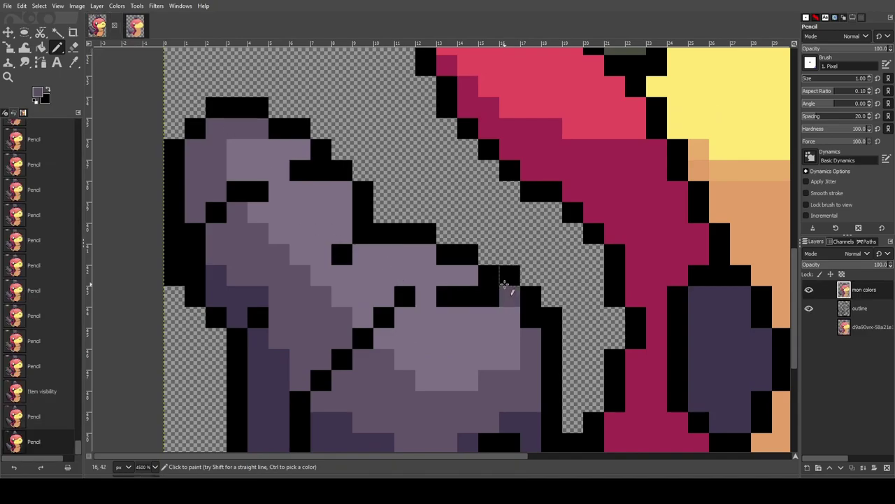
left_click(500, 283)
left_click(489, 275)
mouse_move(469, 254)
left_mouse_down()
mouse_move(420, 232)
mouse_move(360, 235)
mouse_move(358, 201)
mouse_move(344, 257)
mouse_move(326, 195)
mouse_move(338, 179)
mouse_move(304, 170)
left_mouse_up()
left_click(343, 254)
left_click(318, 151)
key("ctrl+z")
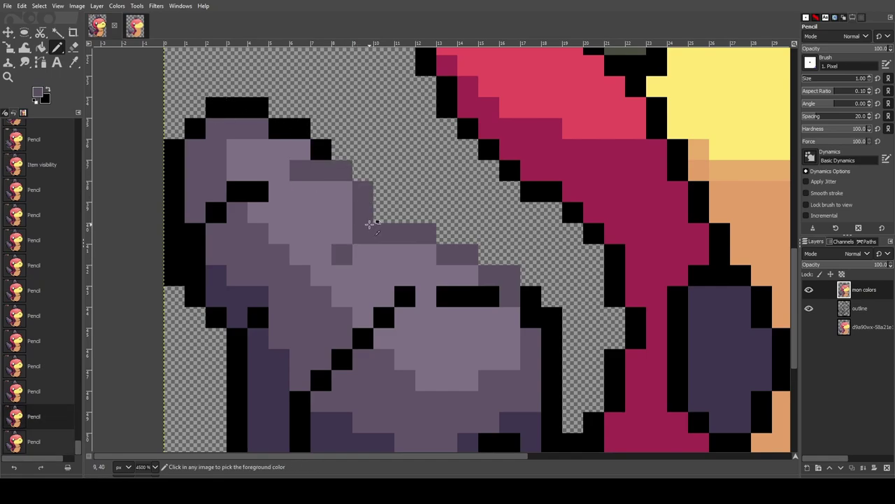
Pencil the mid purple shade over the upper ends of the tail's crease lines, comparing with the original artwork
left_click(135, 26)
left_click(104, 30)
left_click(328, 151)
key("ctrl+z")
left_click(261, 193)
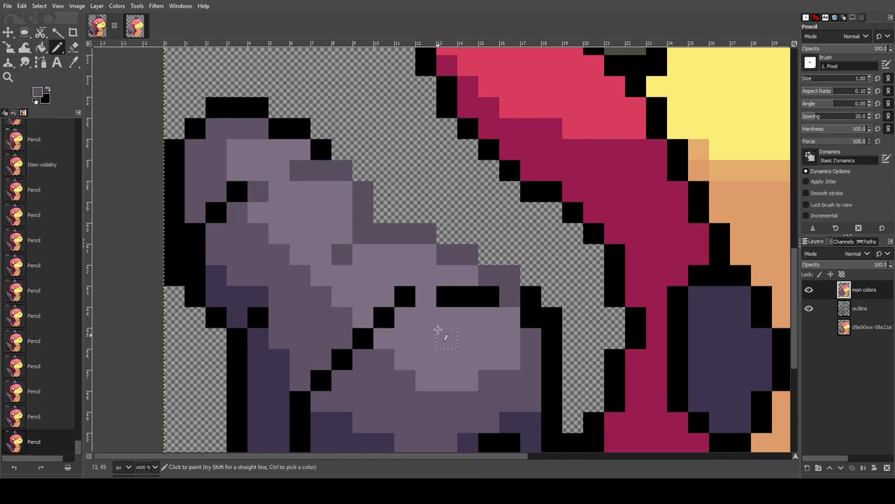
key("alt+2")
left_click(95, 27)
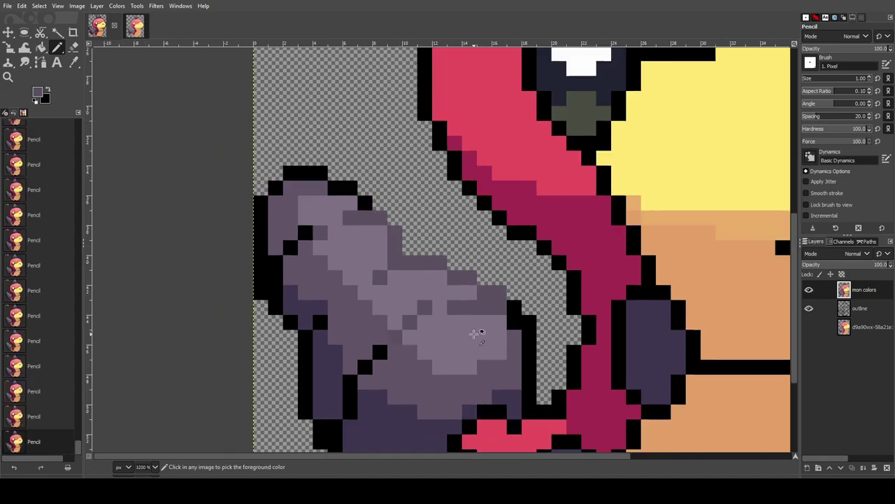
key("ctrl+z")
Examine the recoloured tail outline against the whole sprite, from a distance and up close
scroll(475, 334, "down", 3)
scroll(476, 243, "down", 5)
scroll(468, 266, "up", 5)
left_click(396, 208)
scroll(478, 208, "down", 5)
scroll(481, 213, "up", 2)
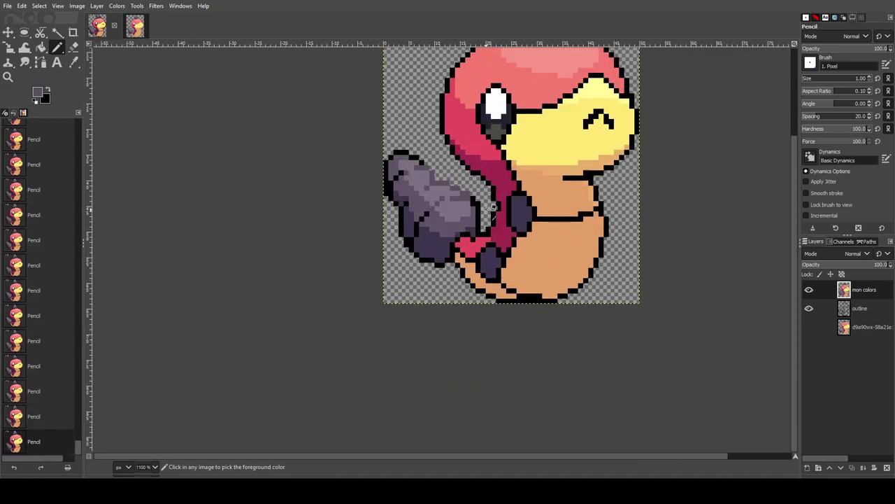
scroll(483, 203, "down", 3)
scroll(518, 164, "up", 3)
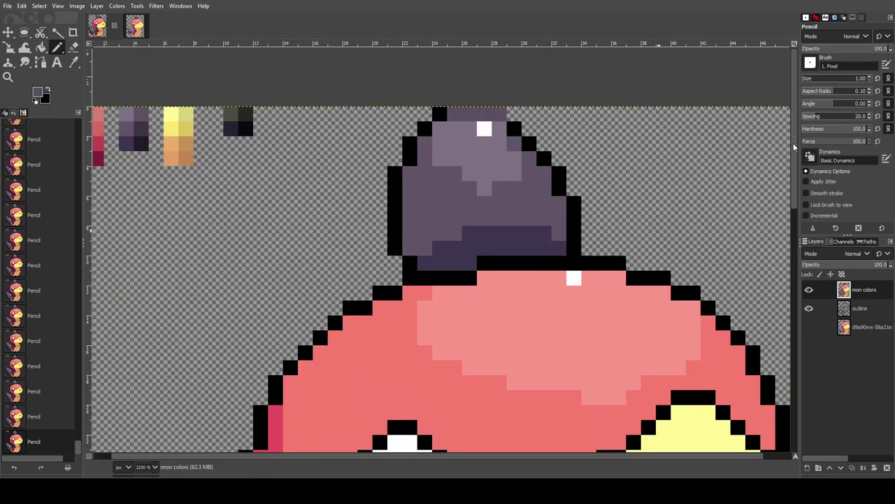
Pencil a darker purple shade over the remaining black outline on both sides of the head's horn, comparing with the original artwork
left_click(98, 27)
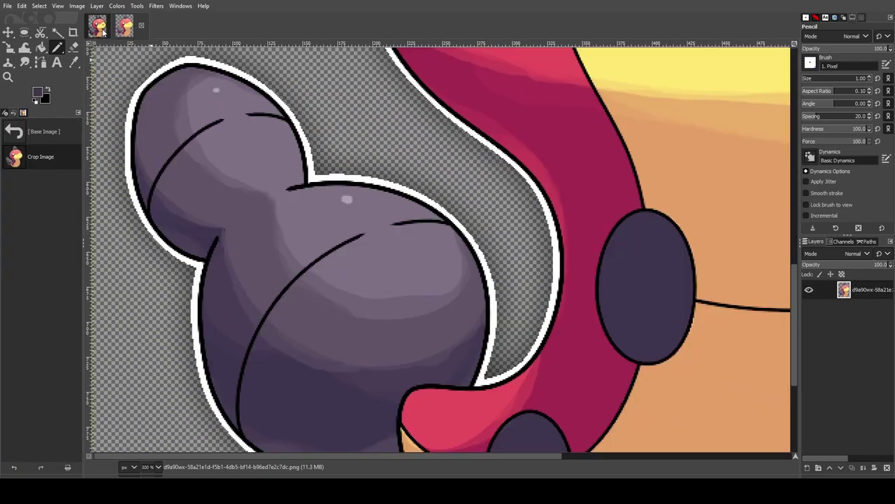
scroll(396, 199, "up", 12)
scroll(367, 429, "up", 5)
left_click_drag(381, 455, 451, 456)
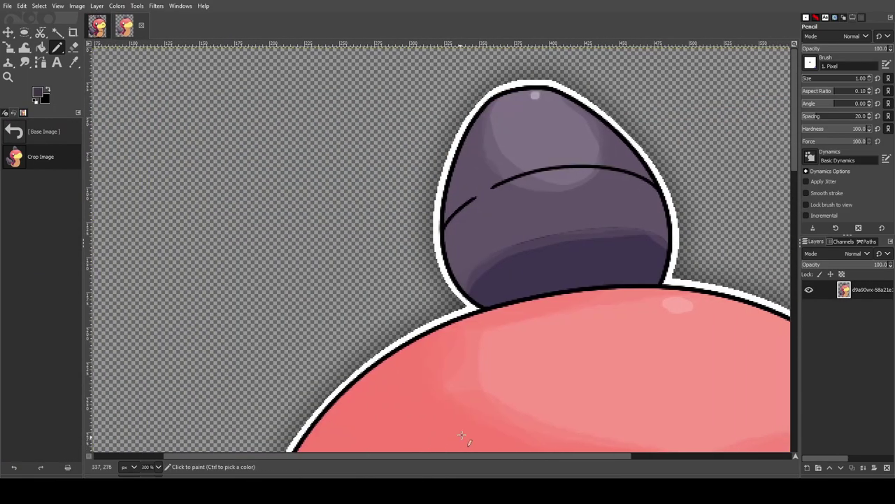
left_click(125, 27)
left_click_drag(406, 264, 500, 248)
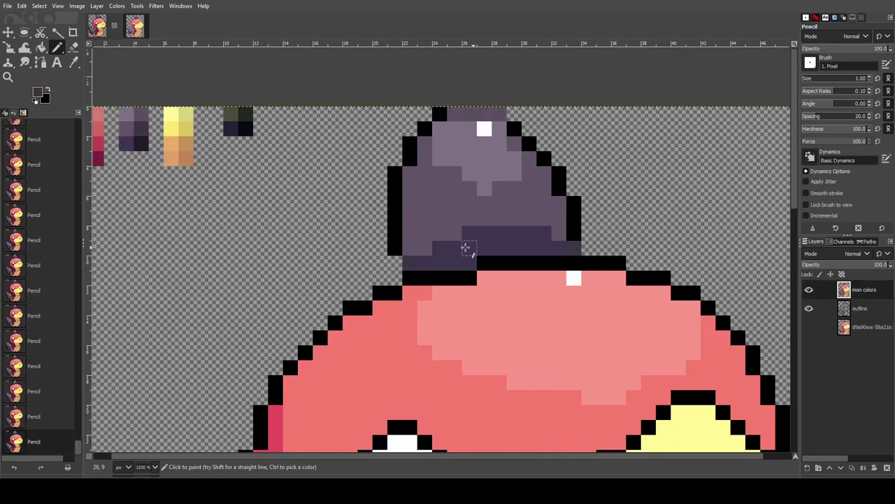
left_click_drag(395, 249, 406, 169)
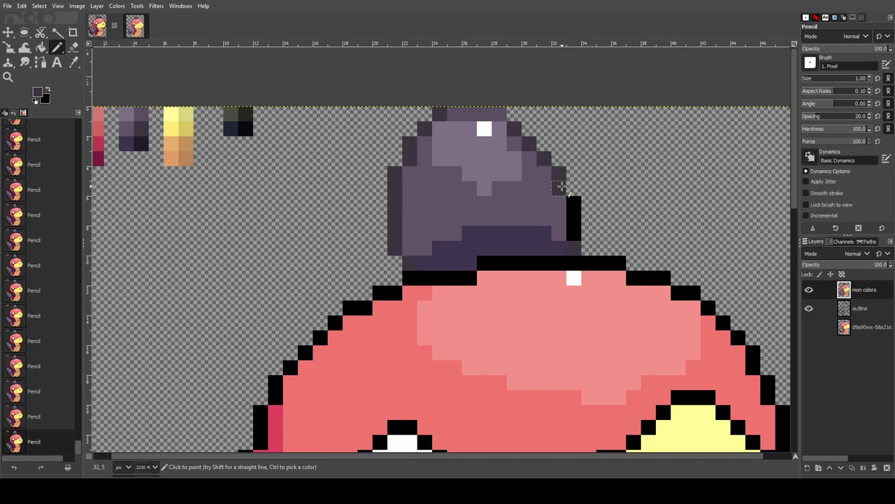
left_click_drag(561, 187, 572, 233)
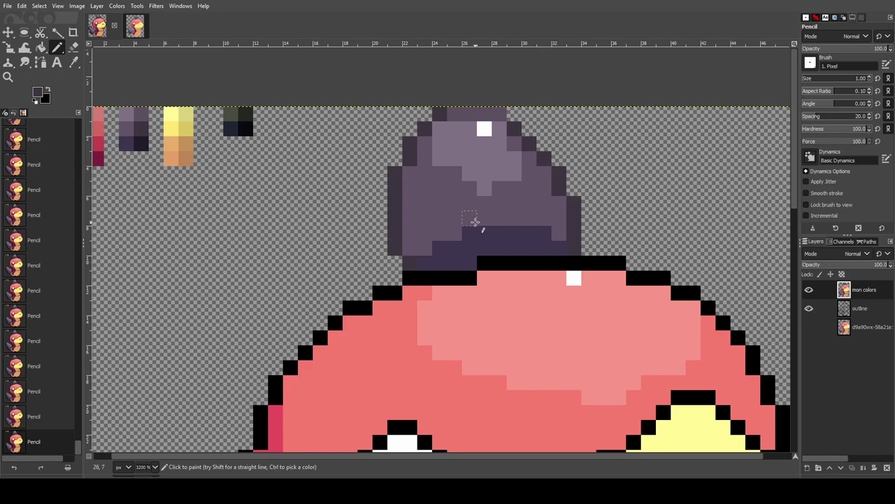
left_click(135, 26)
left_click(98, 27)
Compare the outlines of the sprite's head, neck and tail with the original artwork
scroll(435, 252, "down", 5)
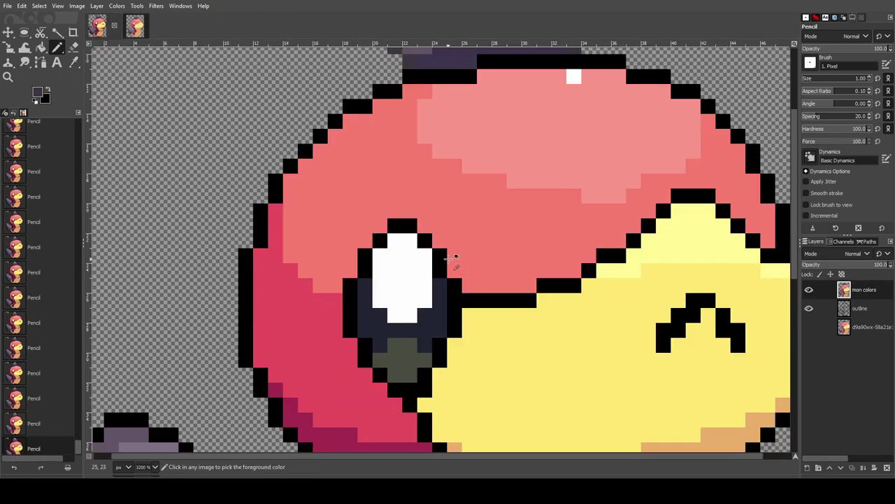
scroll(453, 259, "down", 6)
scroll(468, 296, "up", 1)
left_click(134, 27)
key("alt+1")
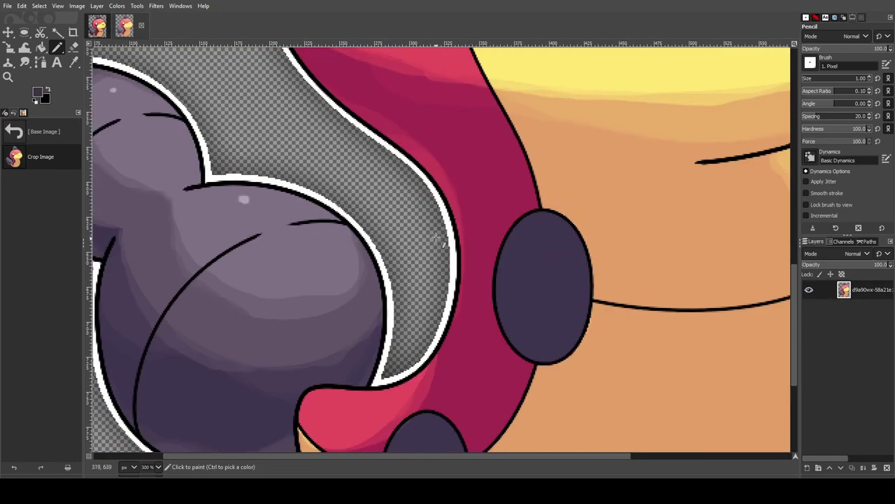
left_click(125, 26)
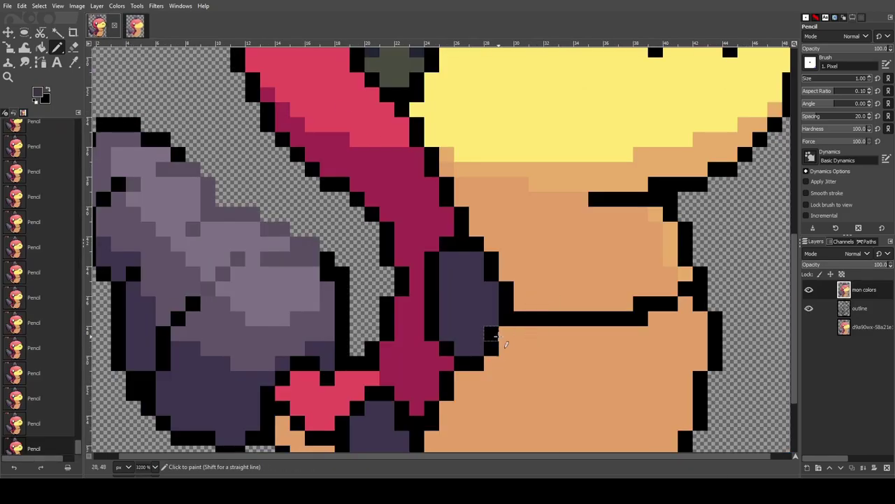
scroll(496, 338, "up", 1)
scroll(482, 309, "down", 2)
left_click_drag(442, 455, 302, 447)
scroll(391, 224, "up", 14)
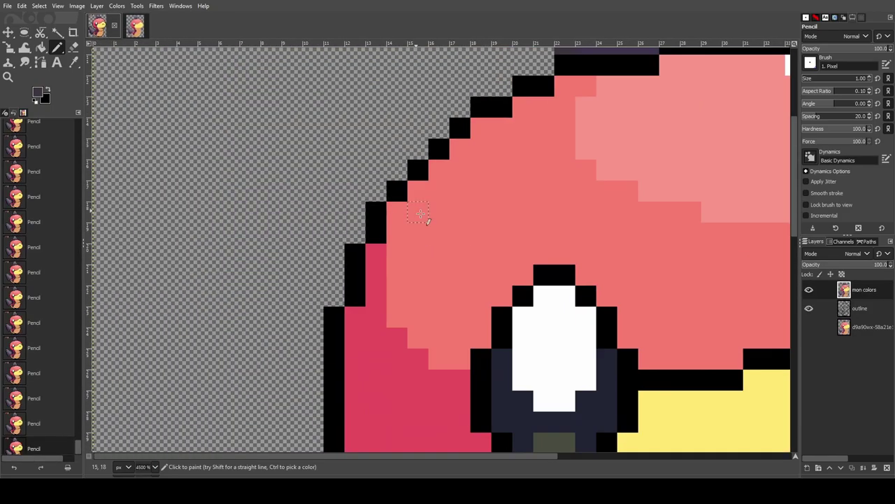
scroll(397, 203, "up", 4)
scroll(242, 199, "down", 13)
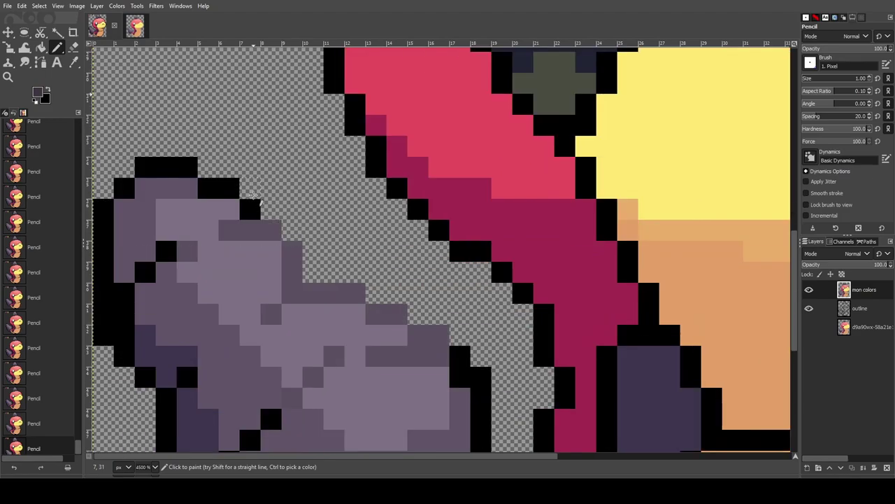
left_click(135, 29)
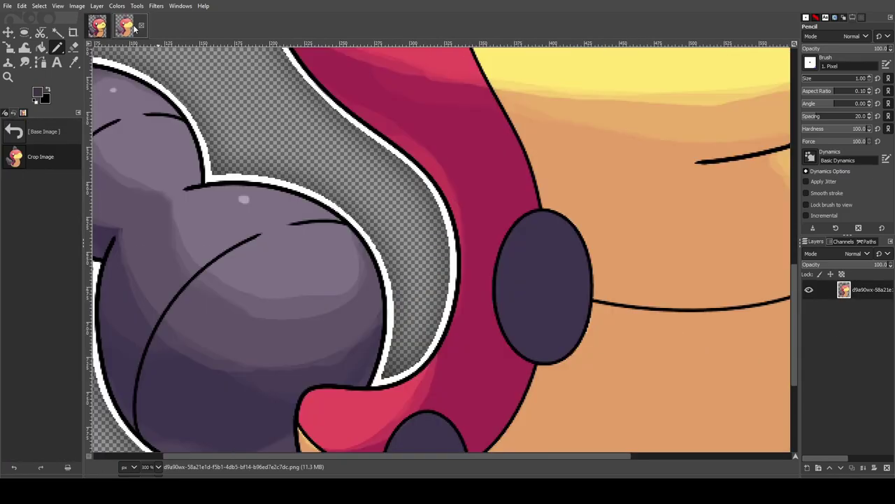
scroll(304, 457, "left", 2)
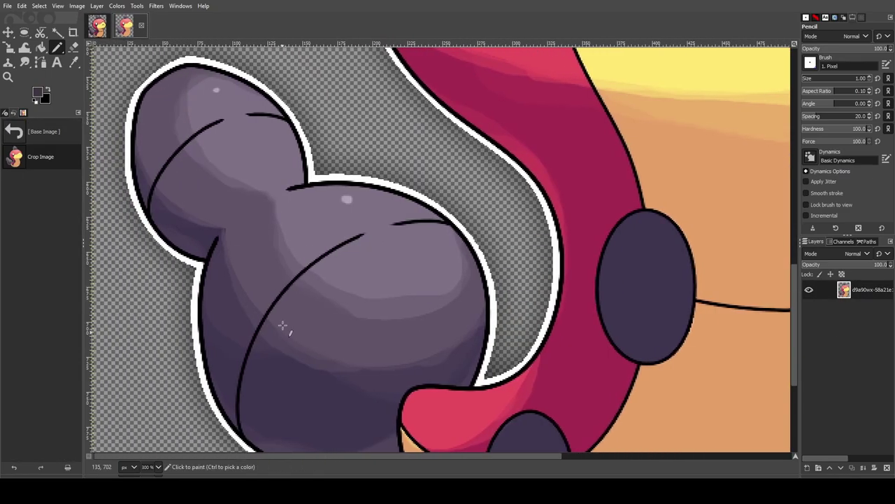
scroll(278, 354, "down", 2)
left_click(98, 29)
Pick the mid purple shade from the palette and pencil lighter patches along the tail's bottom edge, checking the original artwork
scroll(289, 210, "down", 4)
scroll(288, 198, "up", 8)
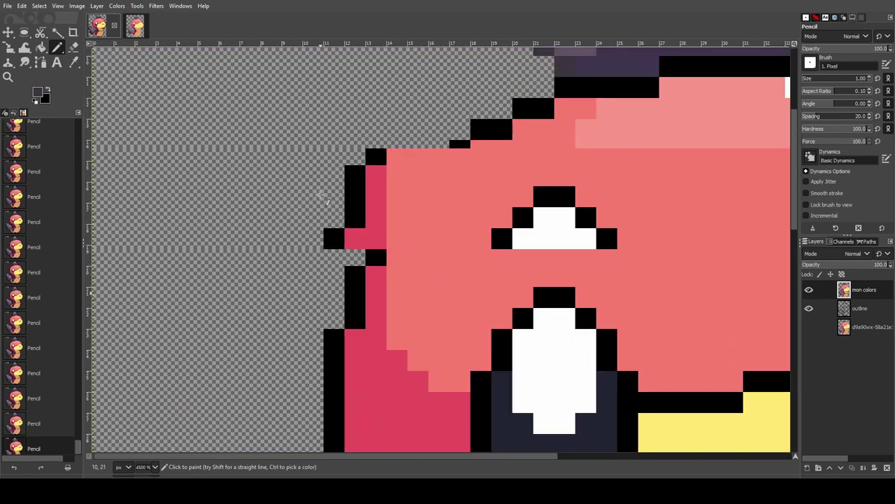
left_click(167, 75, "ctrl")
scroll(214, 308, "down", 10)
scroll(217, 324, "up", 2)
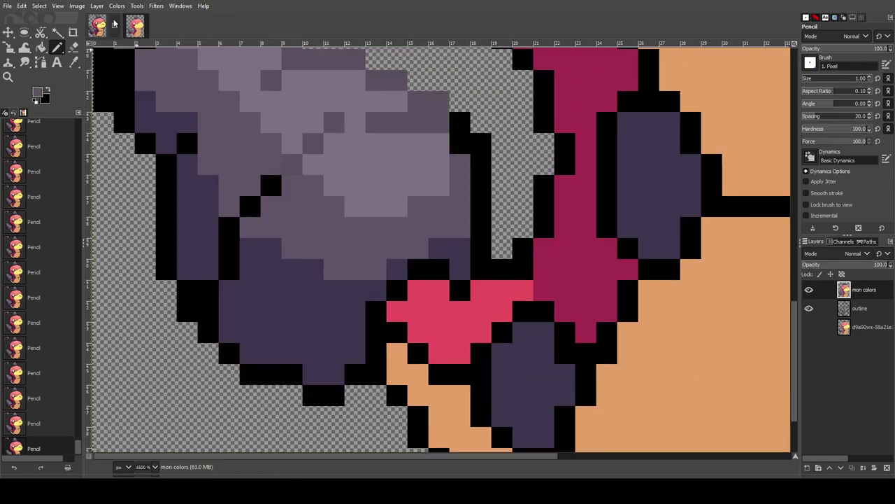
left_click(138, 30)
left_click(97, 32)
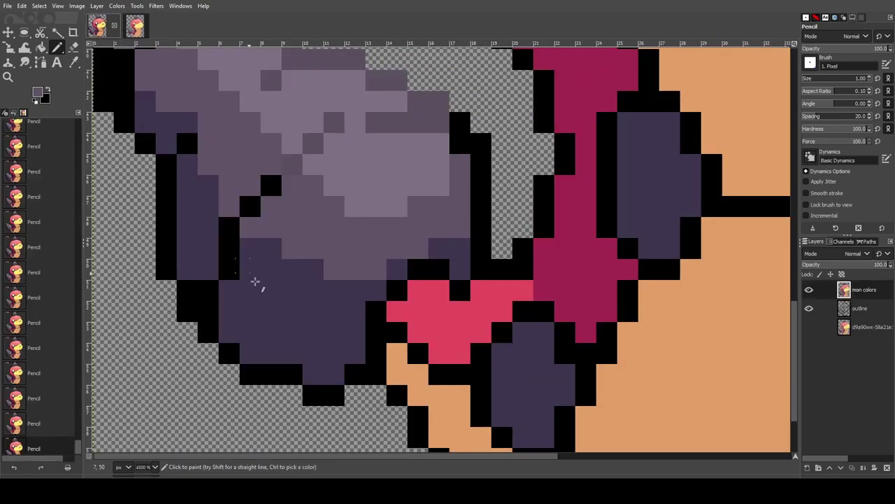
left_click(125, 29)
left_click(98, 26)
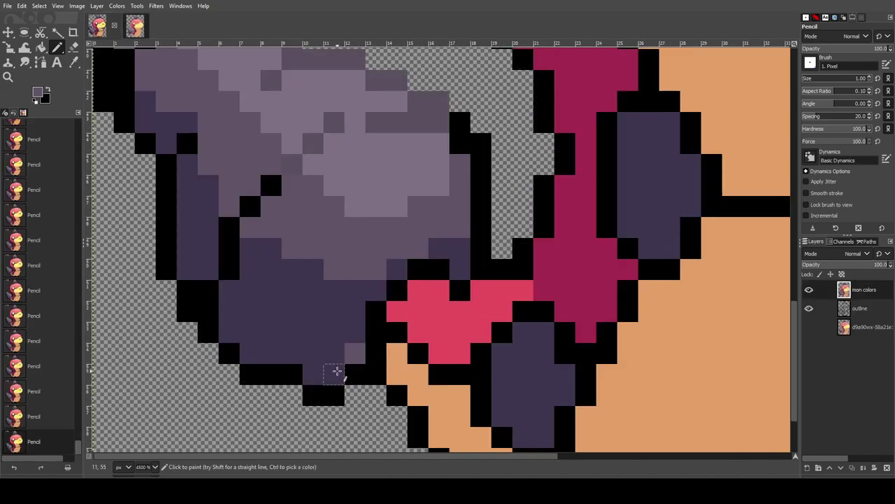
scroll(93, 28, "down", 1)
left_click(94, 26)
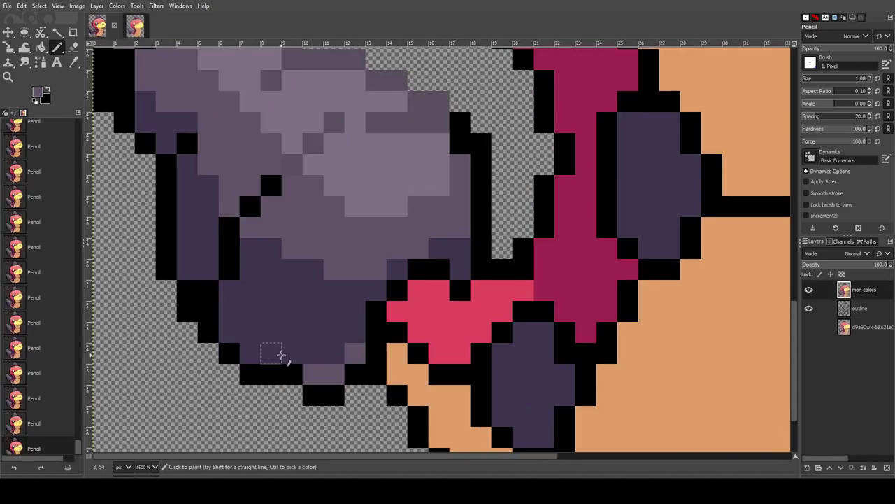
scroll(101, 28, "down", 1)
left_click(98, 26)
left_click_drag(293, 353, 245, 353)
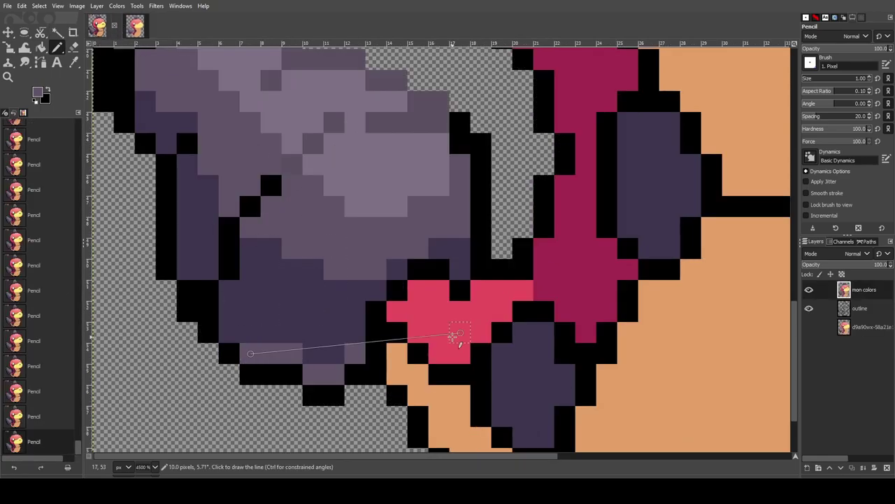
Pick the dark purple from the horn's outline and pencil it over the black outline on the tail's side facing the neck
scroll(478, 222, "down", 2)
scroll(479, 218, "up", 7)
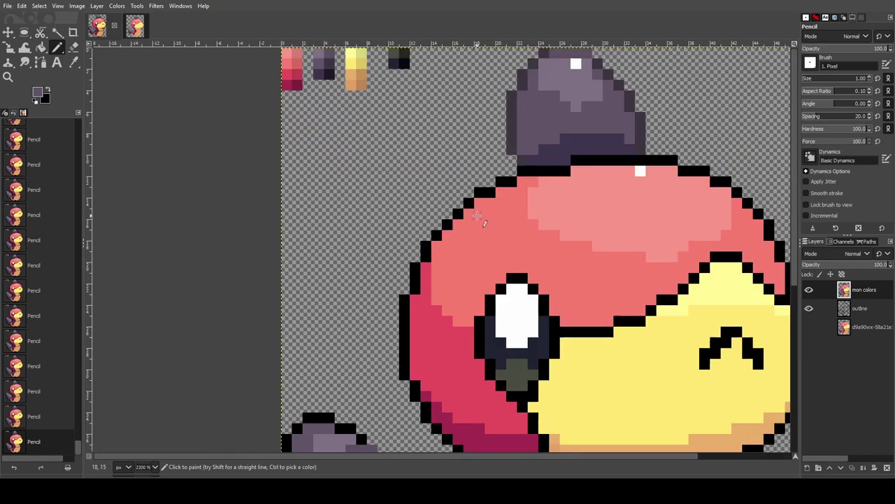
left_click(521, 129, "ctrl")
scroll(449, 204, "down", 6)
scroll(451, 208, "up", 3)
mouse_move(481, 318)
left_mouse_down()
mouse_move(481, 239)
mouse_move(461, 209)
left_mouse_up()
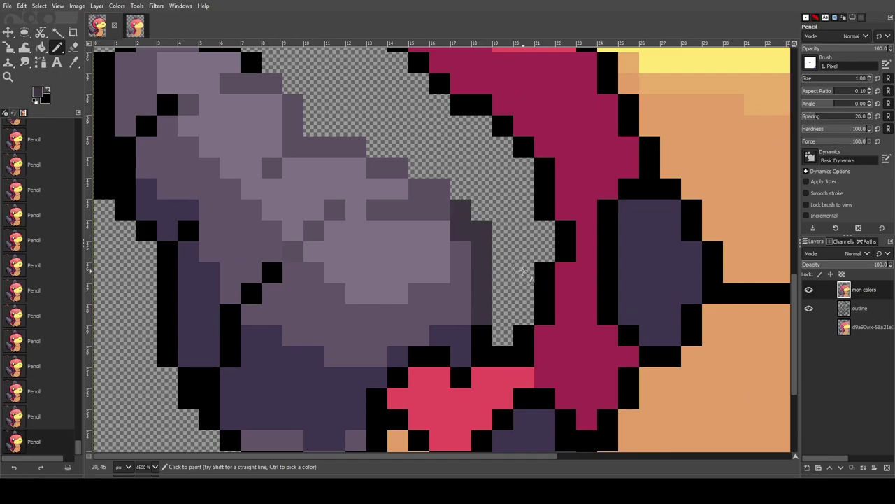
Pencil the dark purple shade over the black outline around the top of the tail's tip, checking the original artwork
scroll(262, 173, "up", 2)
left_click(138, 31)
scroll(106, 108, "up", 6)
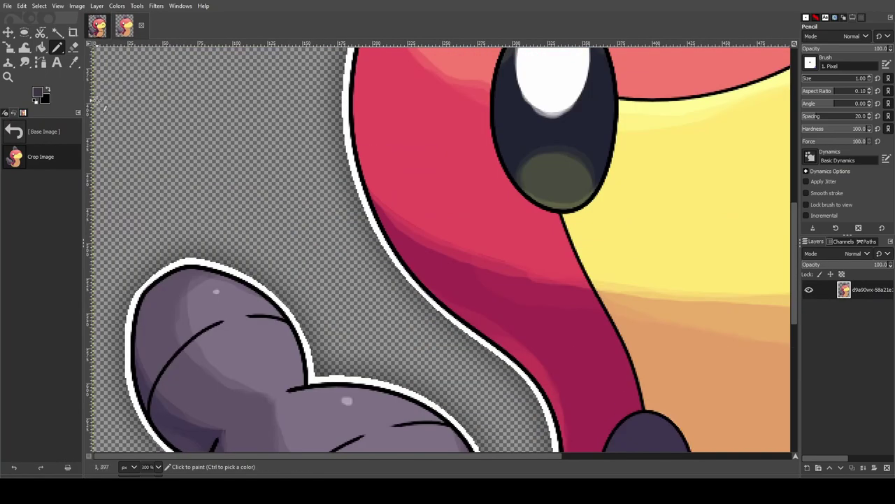
left_click(100, 28)
left_click_drag(183, 125, 146, 123)
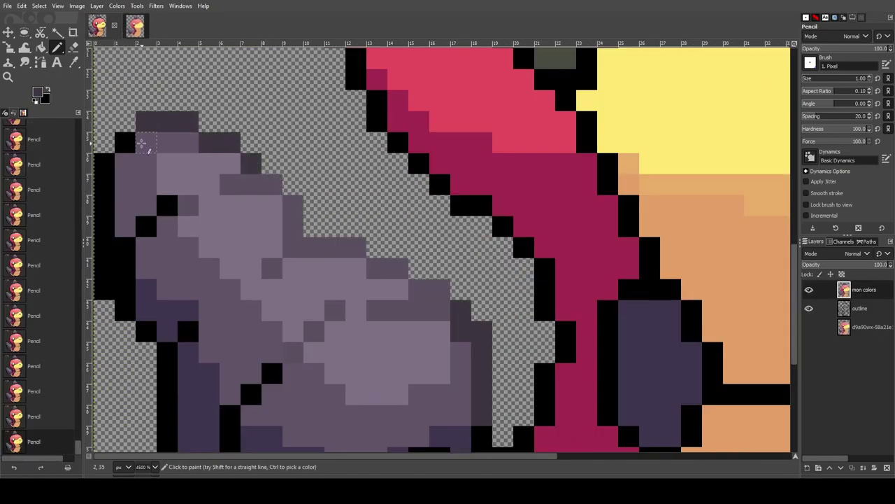
left_click(126, 142)
Pencil the dark purple over the tail tip's crease and the upper part of its outer outline, undoing the strokes lower down
left_click(168, 207)
mouse_move(106, 167)
left_mouse_down()
mouse_move(109, 189)
mouse_move(170, 209)
mouse_move(142, 232)
mouse_move(104, 225)
mouse_move(109, 219)
mouse_move(106, 276)
mouse_move(124, 253)
mouse_move(125, 290)
left_mouse_up()
left_click(146, 225)
left_click(125, 248)
key("ctrl+z")
left_click(135, 26)
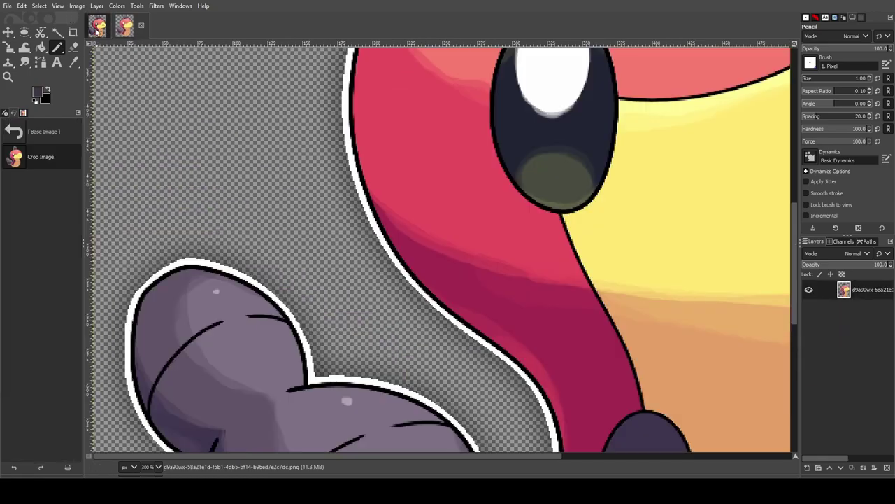
left_click(98, 26)
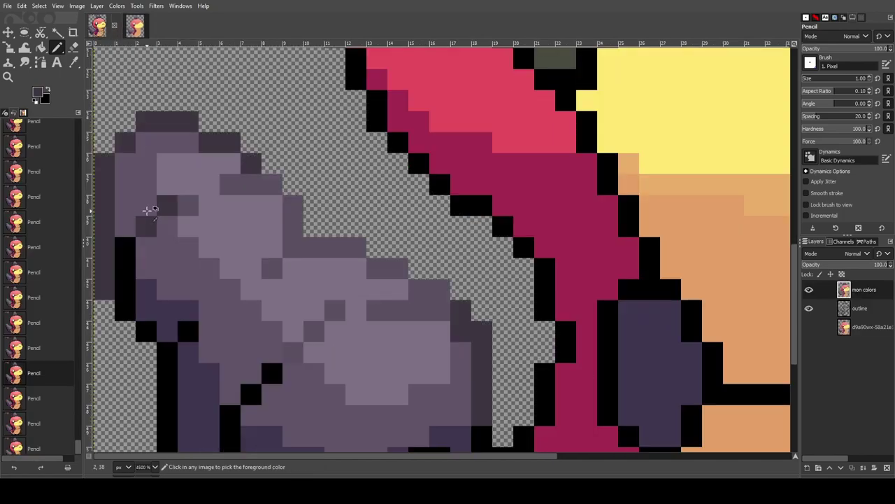
left_click(112, 203)
left_click(133, 28)
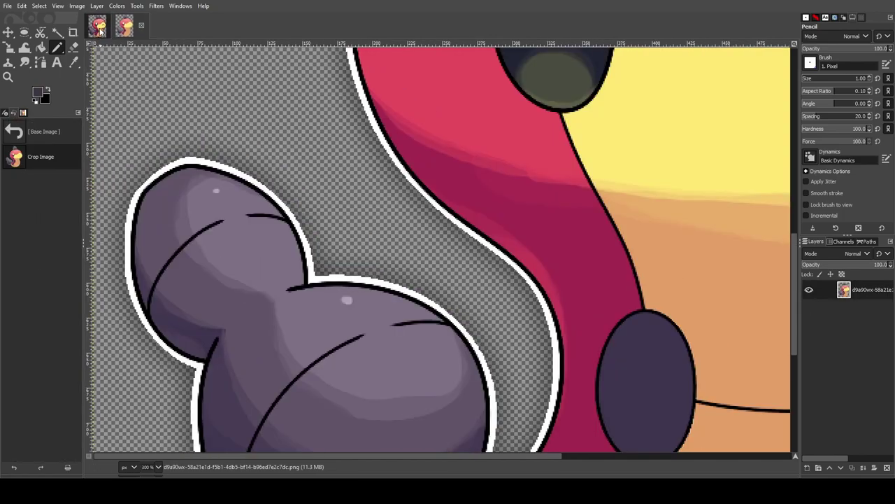
left_click(109, 28)
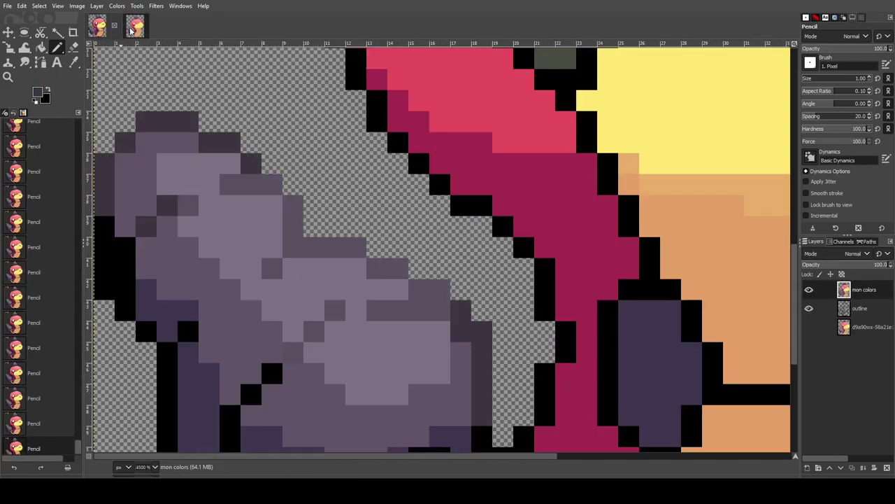
Pencil the dark purple shade over the upper black pixels of the large tail segment's crease, comparing with the original artwork
scroll(263, 248, "down", 2)
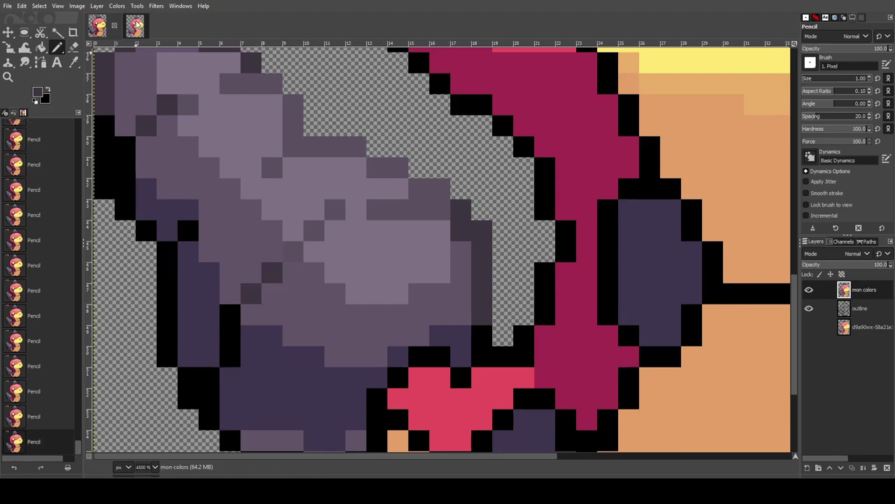
left_click(135, 26)
left_click(98, 27)
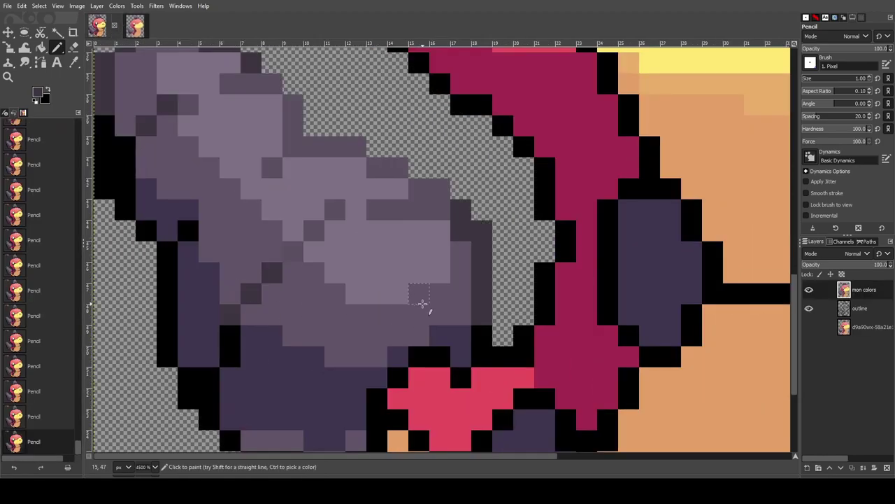
Pencil a dark purple pixel into the shading at the large tail segment's lower edge beside the red tip, comparing with the original artwork
scroll(408, 244, "down", 2)
scroll(419, 203, "up", 5)
left_click(135, 26)
left_click(99, 29)
scroll(425, 343, "down", 2)
scroll(426, 348, "up", 2)
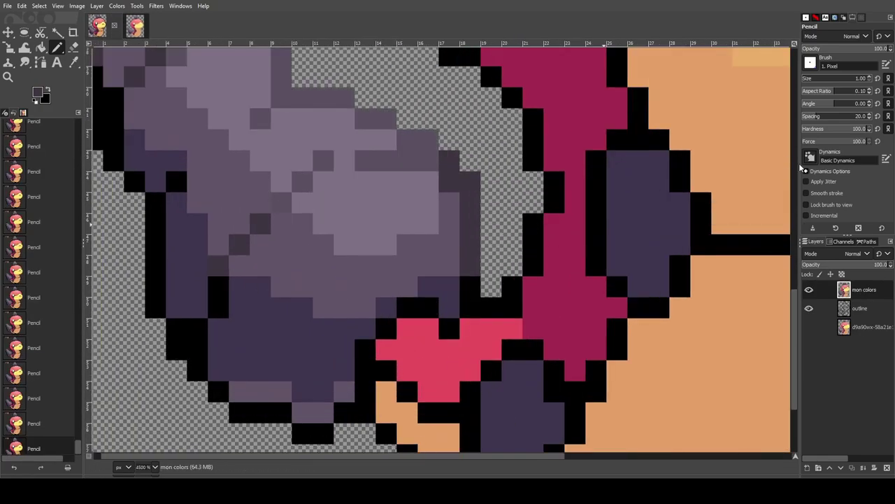
left_click(411, 291)
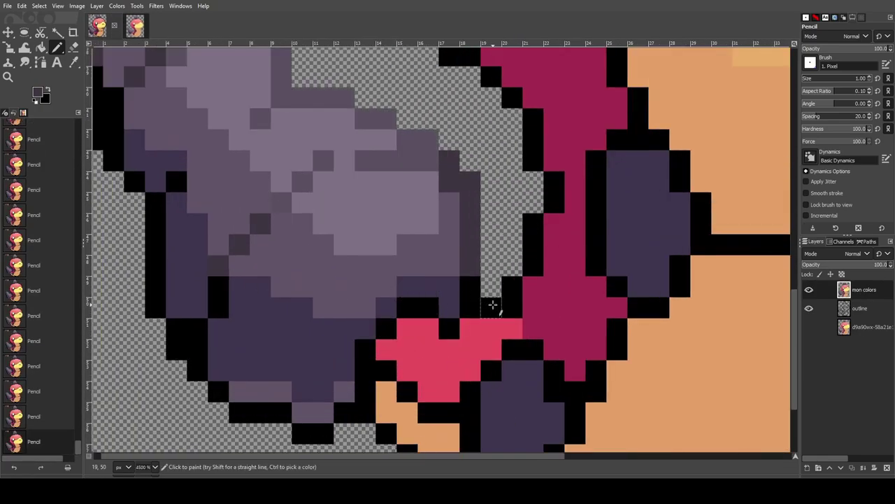
scroll(476, 303, "down", 2)
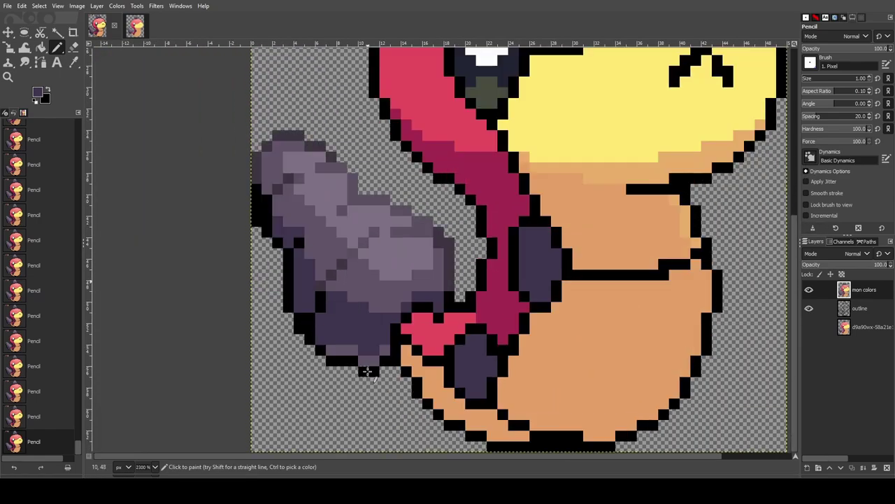
scroll(300, 334, "up", 2)
Pencil the dark purple shade over the black outline along the large tail segment's underside, checking the original artwork
left_click(135, 26)
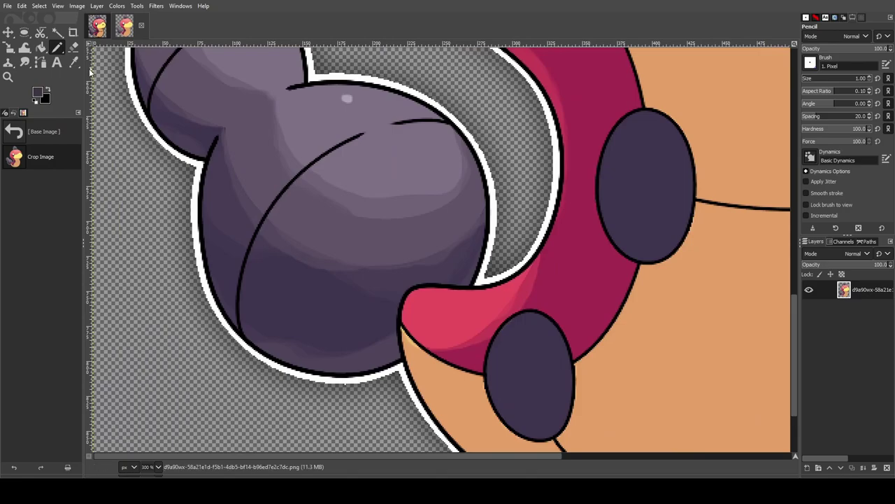
left_click(96, 29)
left_click(301, 341)
left_click_drag(321, 355, 367, 360)
left_click_drag(385, 378, 411, 375)
left_click(425, 363)
left_click(135, 26)
left_click(97, 27)
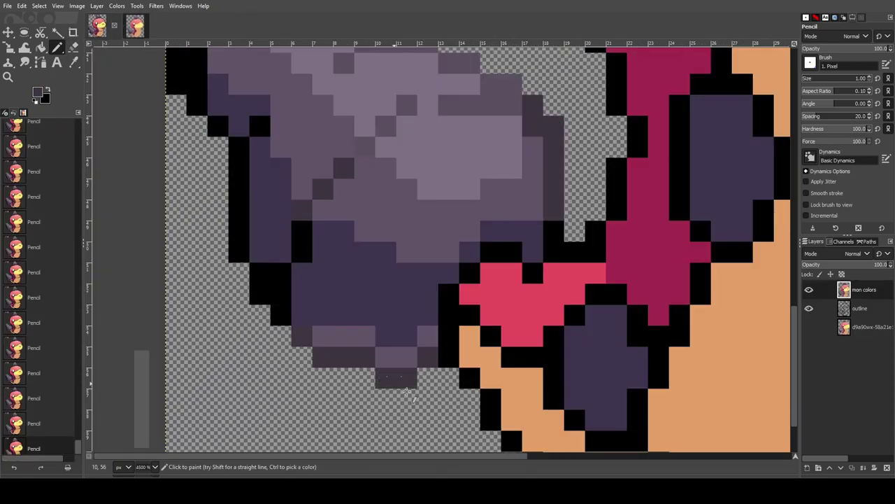
key("alt+2")
key("alt+1")
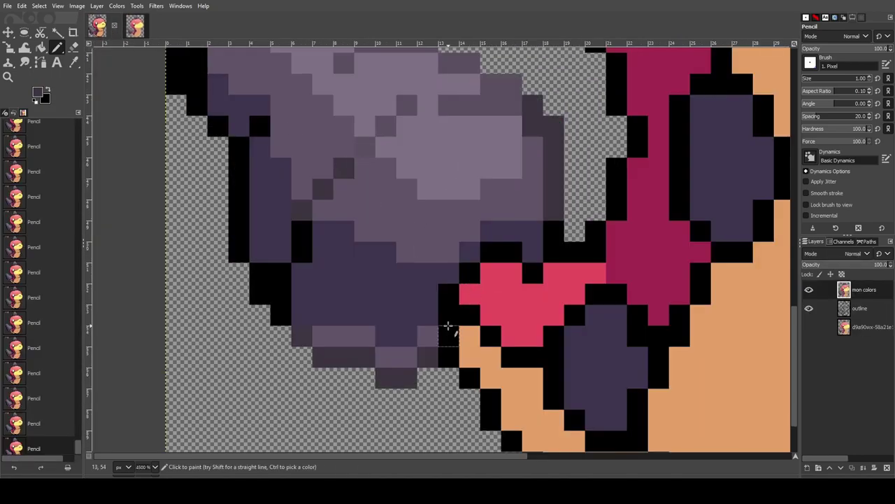
left_click(448, 322)
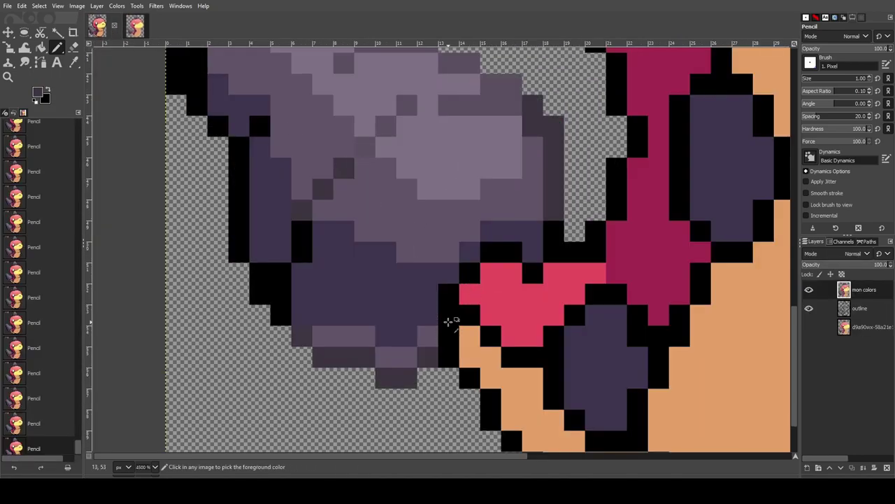
Compare the whole recoloured sprite with the original artwork
scroll(448, 322, "down", 3, "ctrl")
scroll(541, 245, "down", 2, "ctrl")
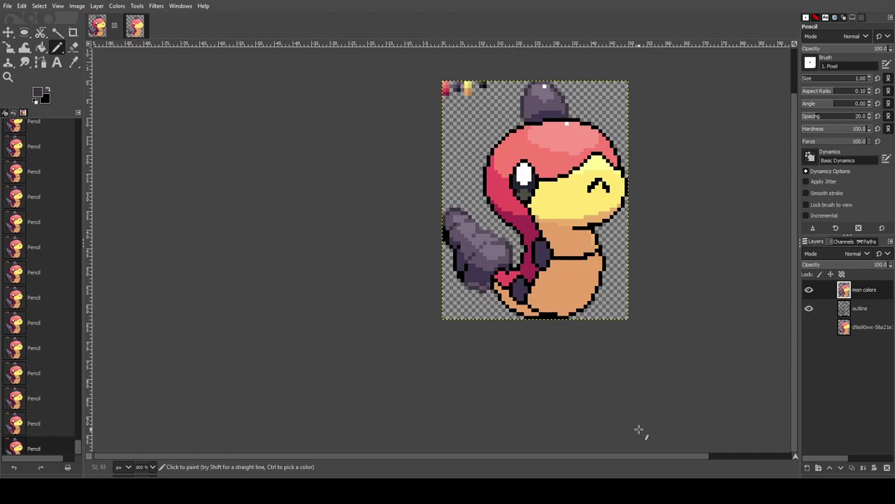
scroll(638, 430, "up", 2, "ctrl")
scroll(478, 110, "up", 2, "ctrl")
scroll(476, 110, "down", 1, "ctrl")
left_click(132, 27)
scroll(356, 182, "down", 3, "ctrl")
scroll(363, 182, "up", 2)
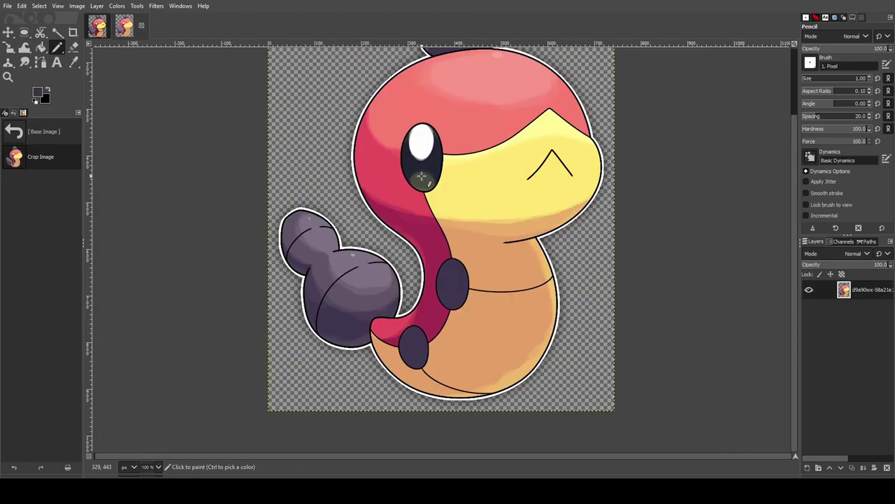
scroll(385, 274, "up", 2)
left_click(99, 27)
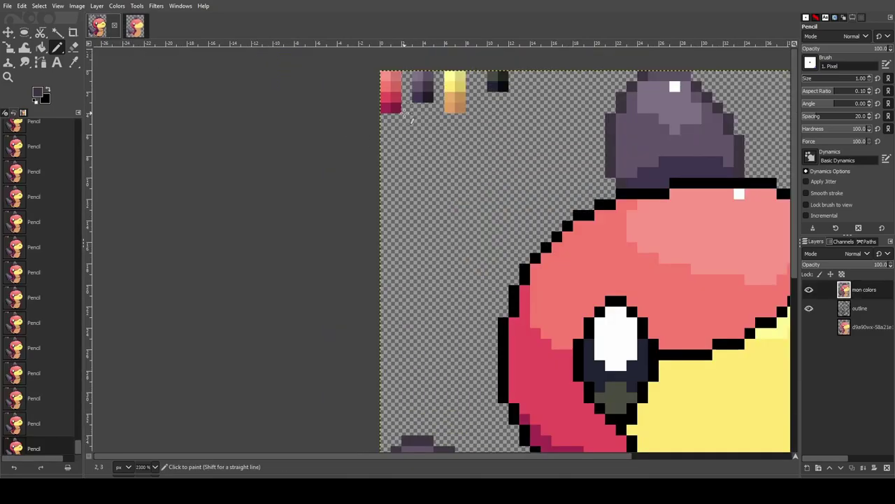
Pick the darker variants of the two lightest red palette swatches as foreground and background colours, checking the head in the original artwork
scroll(769, 182, "up", 1, "ctrl")
left_click(383, 50, "ctrl")
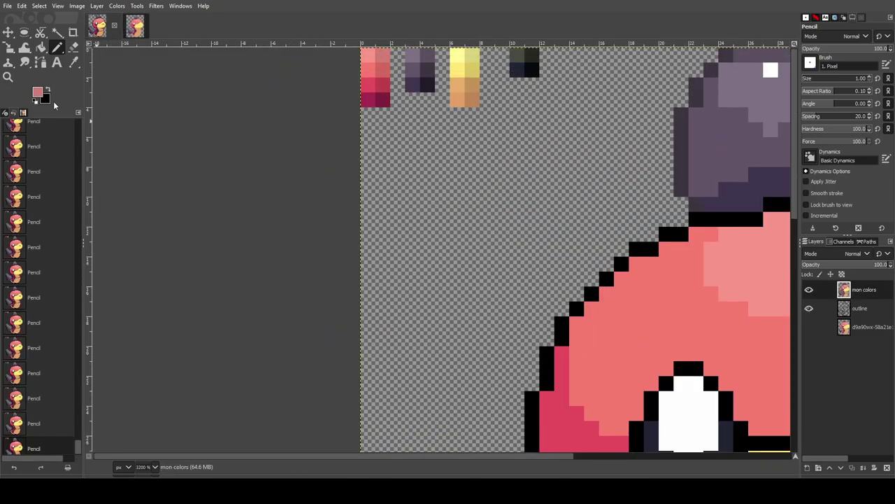
left_click(380, 79, "ctrl")
left_click_drag(344, 456, 663, 309)
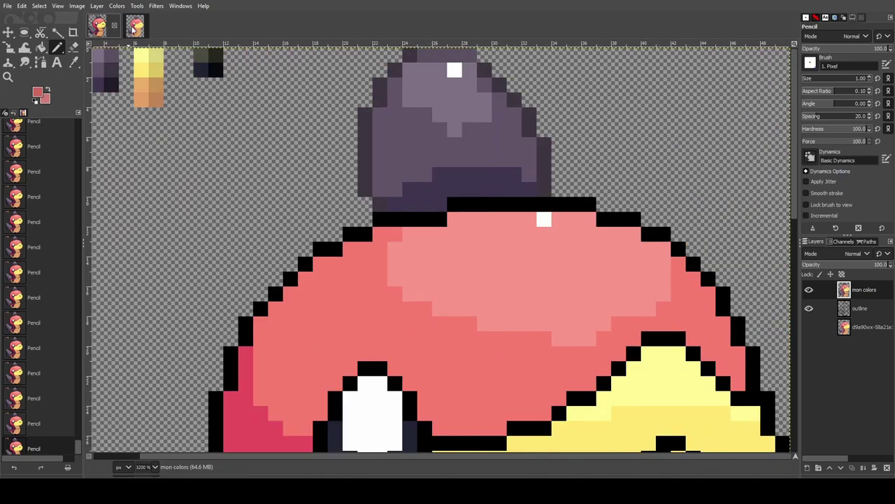
left_click(135, 27)
scroll(500, 156, "up", 1)
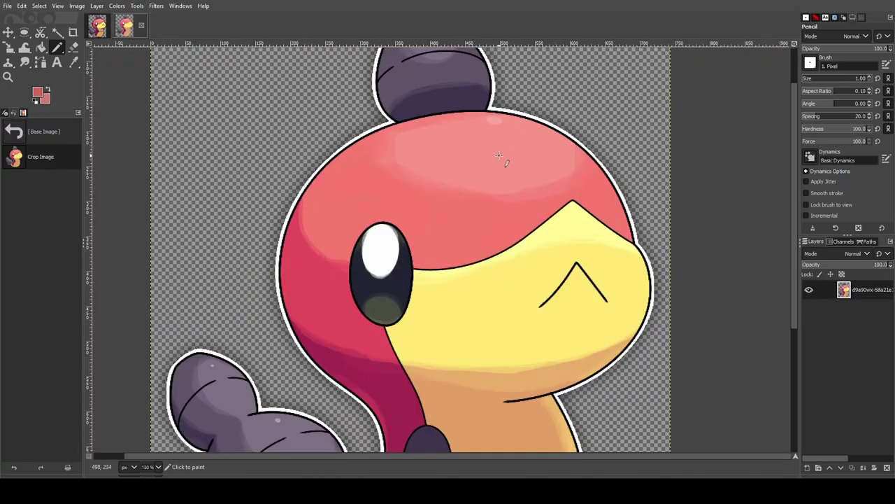
left_click(99, 28)
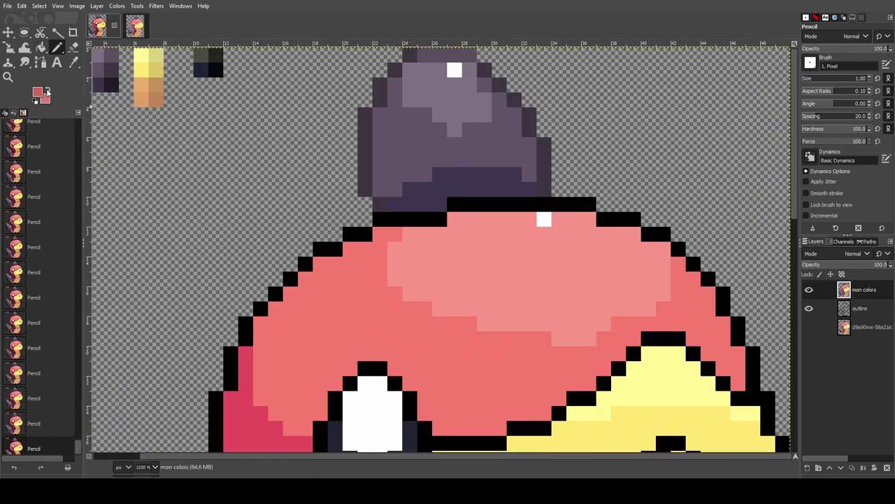
left_click(135, 27)
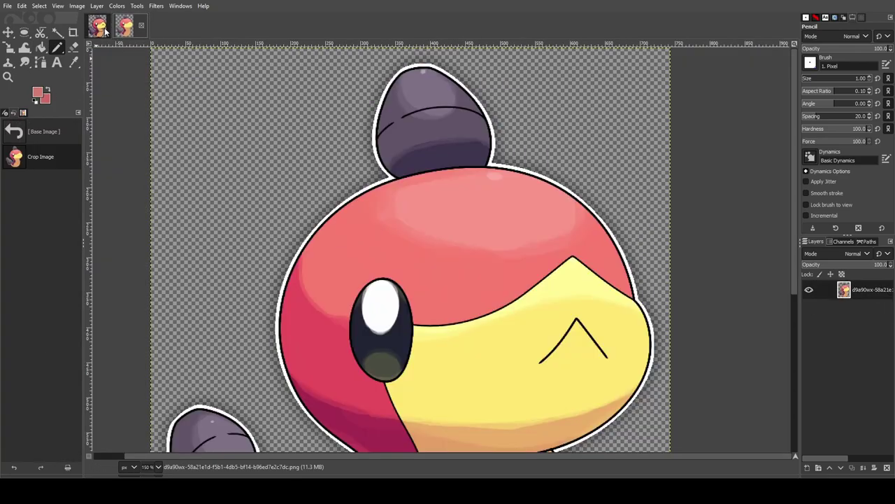
Pencil the lighter pink outline shade above the head's highlight and the darker one over the black outline beneath the horn
left_click(98, 28)
left_click(649, 235)
mouse_move(634, 221)
left_mouse_down()
mouse_move(610, 221)
mouse_move(588, 202)
mouse_move(543, 206)
left_mouse_up()
left_click(135, 27)
left_click(96, 30)
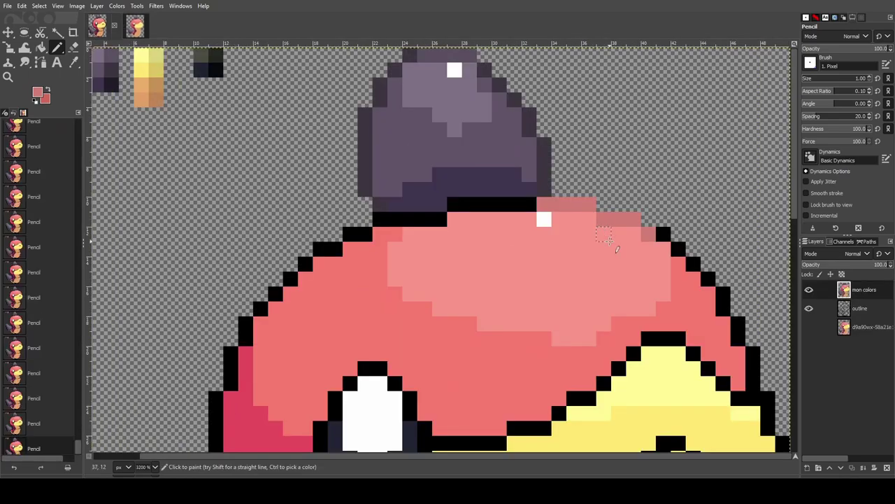
mouse_move(529, 205)
left_mouse_down()
mouse_move(399, 219)
mouse_move(320, 248)
left_mouse_up()
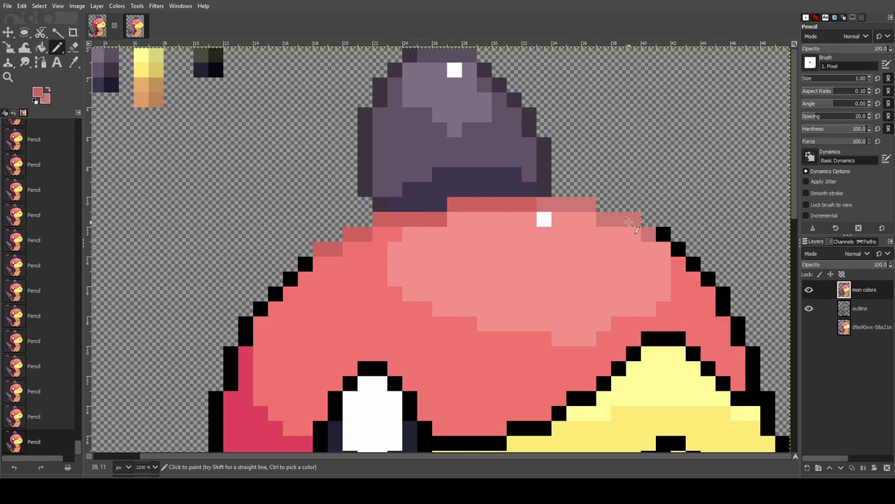
Pencil the darker pink shade over the head's black outline down to the yellow face and over three pixels toward the back
left_click(137, 26)
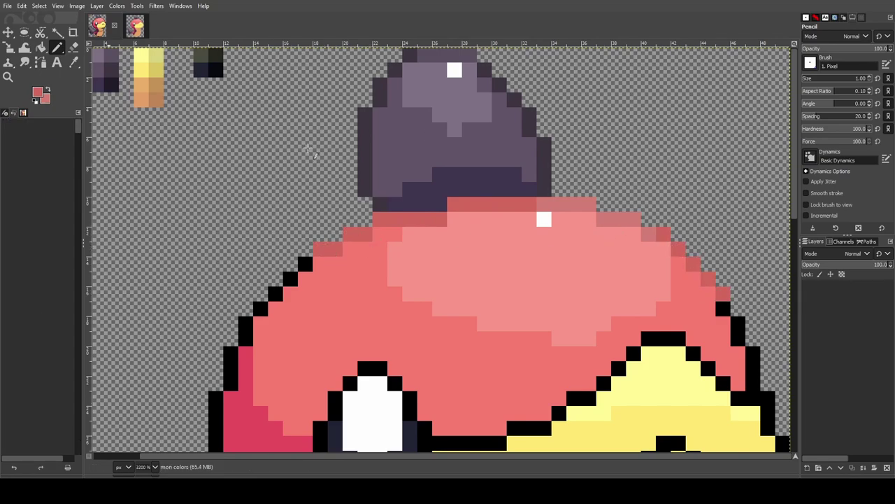
left_click(100, 28)
mouse_move(752, 383)
left_mouse_down()
mouse_move(753, 356)
mouse_move(724, 308)
left_mouse_up()
left_click(136, 27)
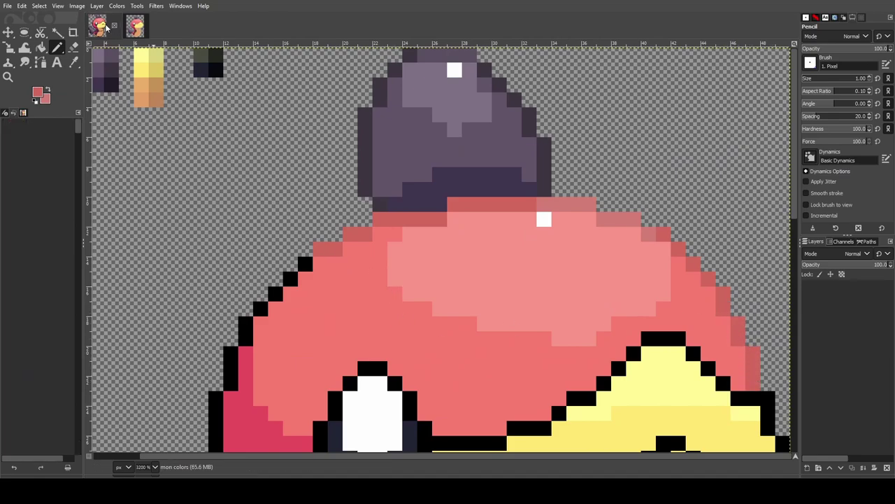
left_click(98, 27)
left_click(306, 264)
left_click(291, 280)
left_click(276, 294)
Compare the neck with the original artwork and pencil the darker pink shade over the black outline along the back of the neck
scroll(393, 279, "down", 4)
key("ctrl+Page_Down")
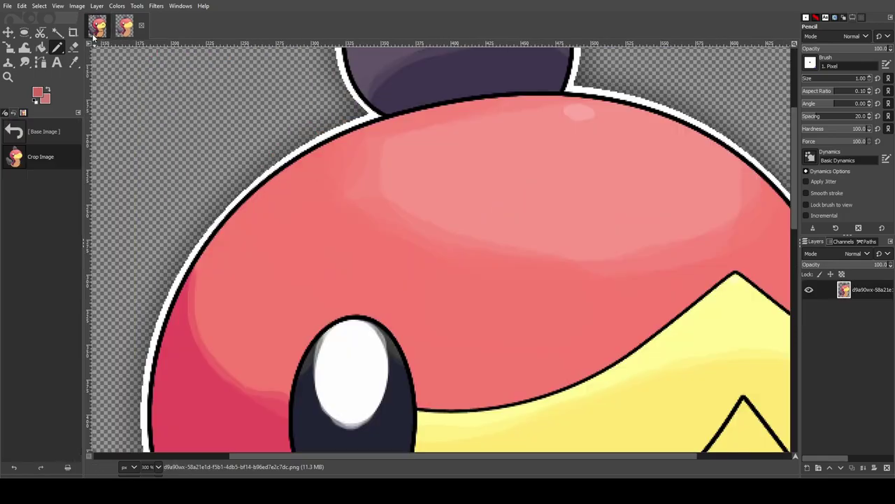
scroll(447, 280, "down", 4)
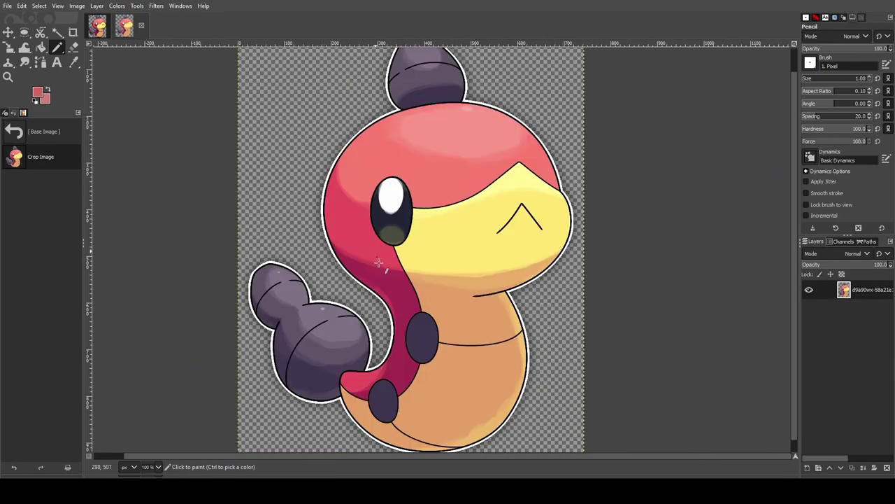
scroll(378, 313, "up", 5)
key("ctrl+Page_Up")
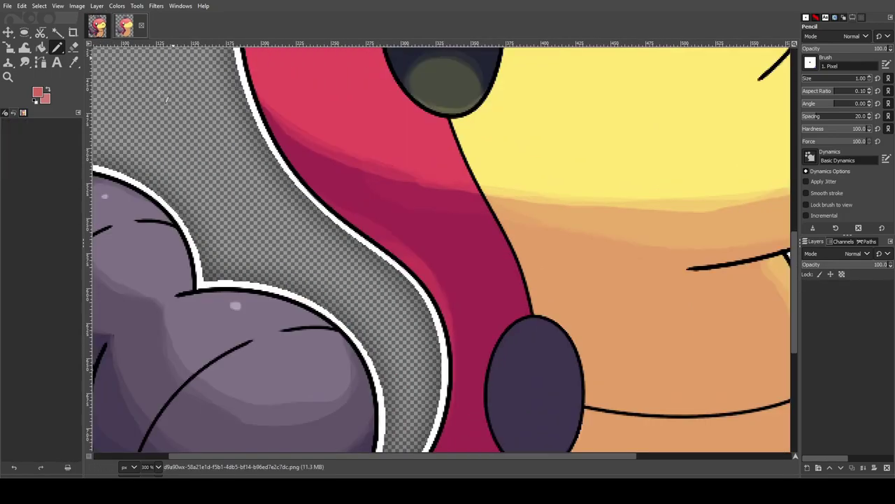
scroll(356, 287, "up", 4)
key("ctrl+Page_Down")
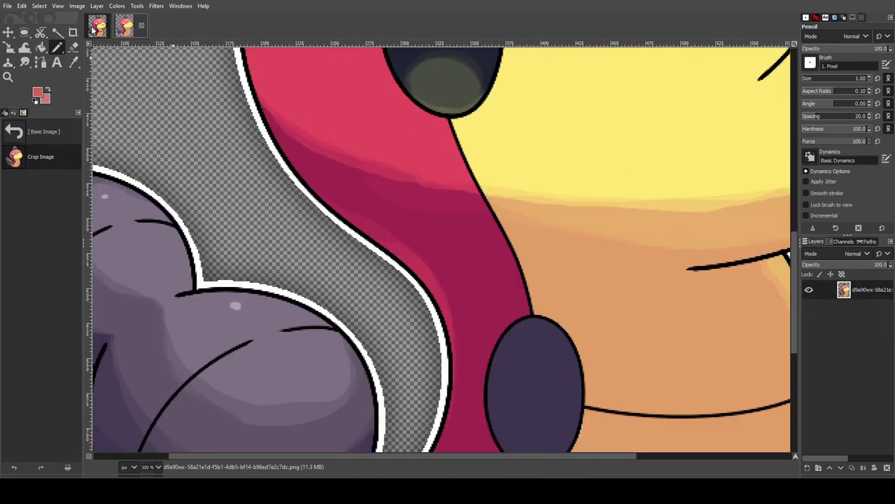
key("ctrl+Page_Up")
key("ctrl+Page_Down")
key("ctrl+Page_Up")
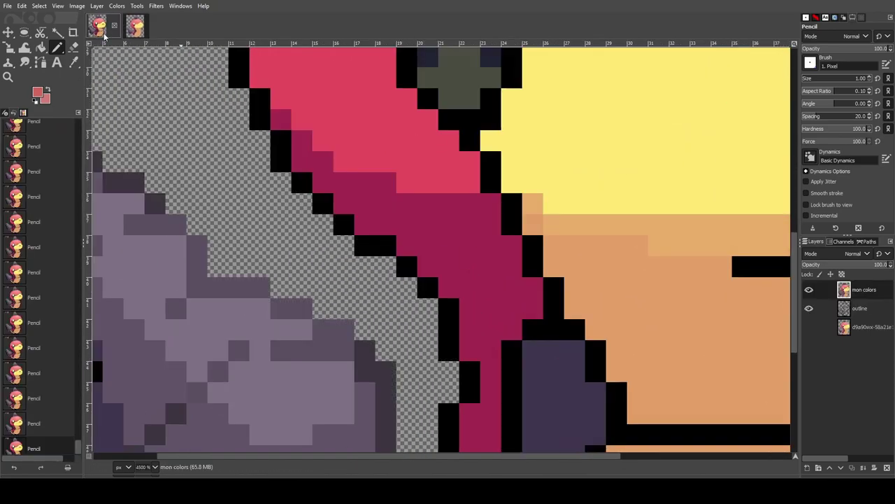
mouse_move(474, 383)
left_mouse_down()
mouse_move(445, 356)
mouse_move(446, 318)
mouse_move(429, 292)
mouse_move(343, 223)
left_mouse_up()
Pencil the darker pink shade over the black outline along the upper edge of the body's red tip, following the original artwork
scroll(470, 279, "down", 4)
left_click(140, 28)
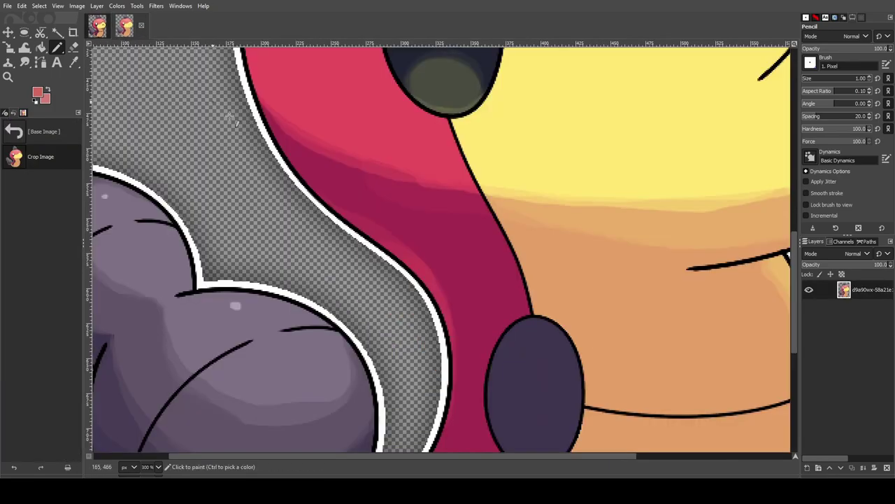
scroll(361, 244, "down", 3)
scroll(361, 245, "up", 1)
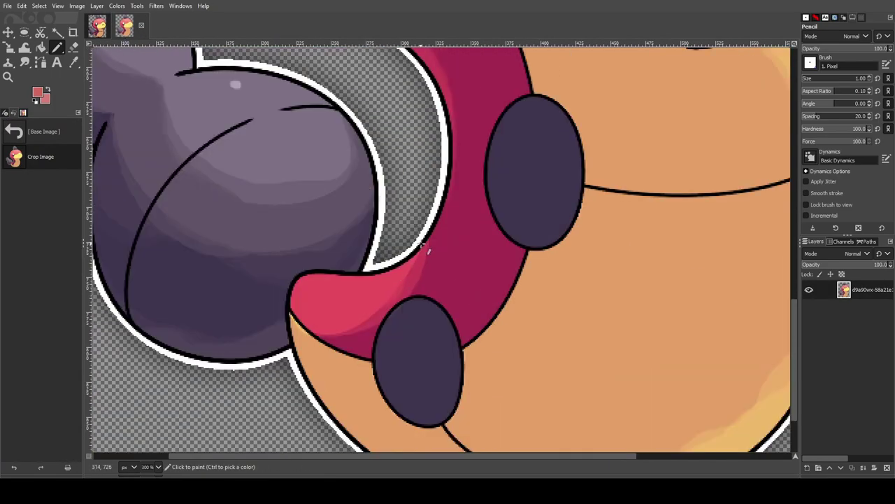
left_click(98, 27)
scroll(455, 329, "up", 5)
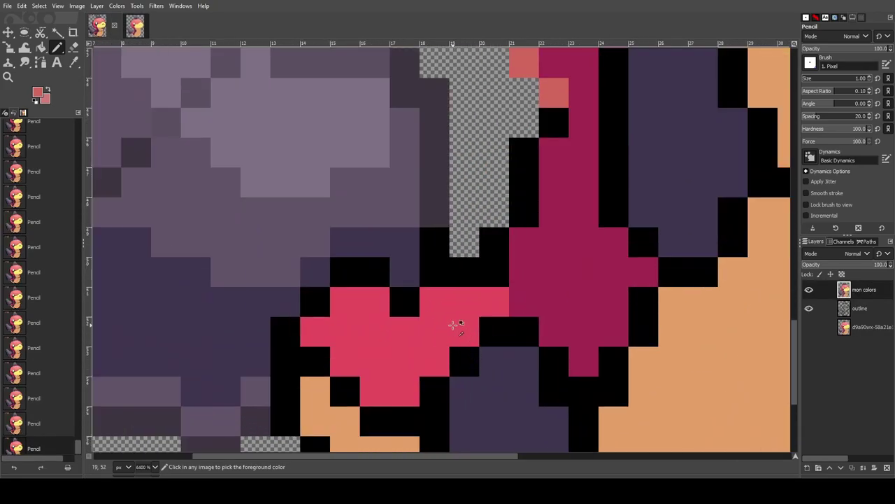
left_click(434, 271)
left_click(404, 301)
left_click(368, 273)
left_click(345, 272)
left_click(318, 303)
left_click(468, 275)
left_click(493, 272)
left_click(494, 245)
scroll(354, 300, "down", 3)
scroll(360, 301, "down", 2)
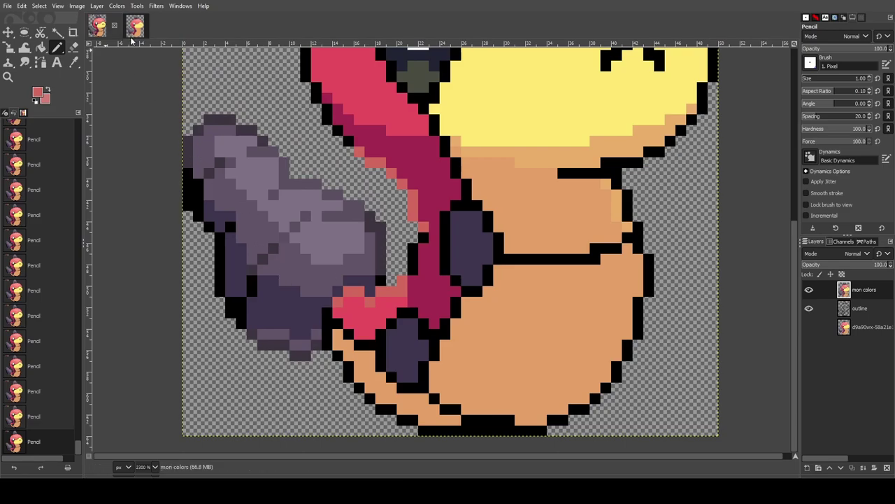
Pencil two outline pixels along the lower edge of the body's red tip, comparing with the original artwork
left_click(99, 28)
left_click(124, 26)
scroll(349, 299, "up", 3)
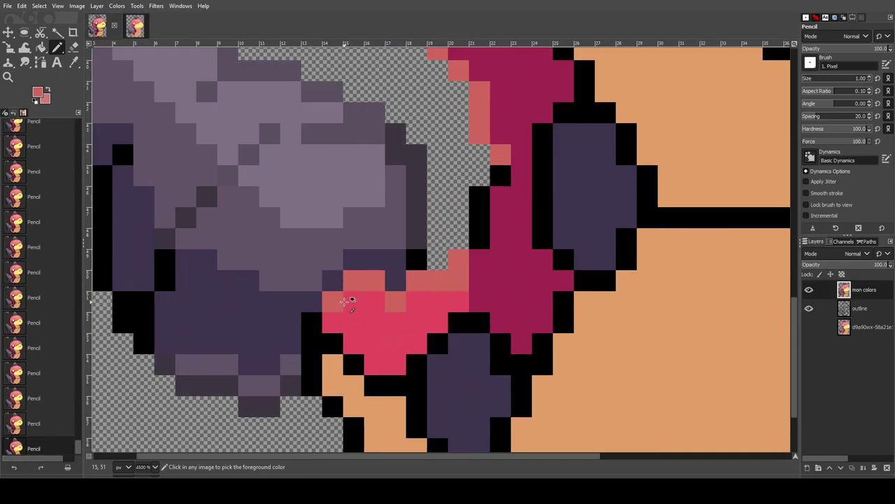
left_click(334, 343)
left_click(353, 364)
left_click(102, 29)
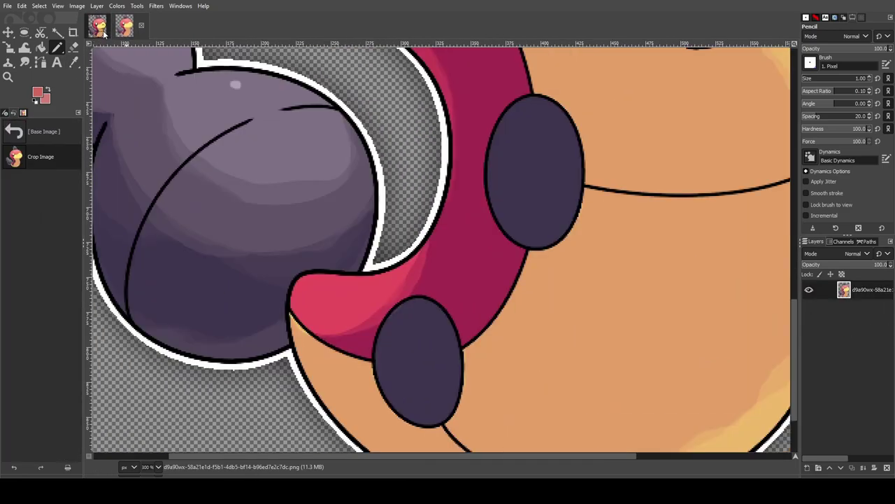
Compare the back of the head with the original artwork and pick the palette's darker red shade for the pencil
left_click(124, 27)
left_click(133, 25)
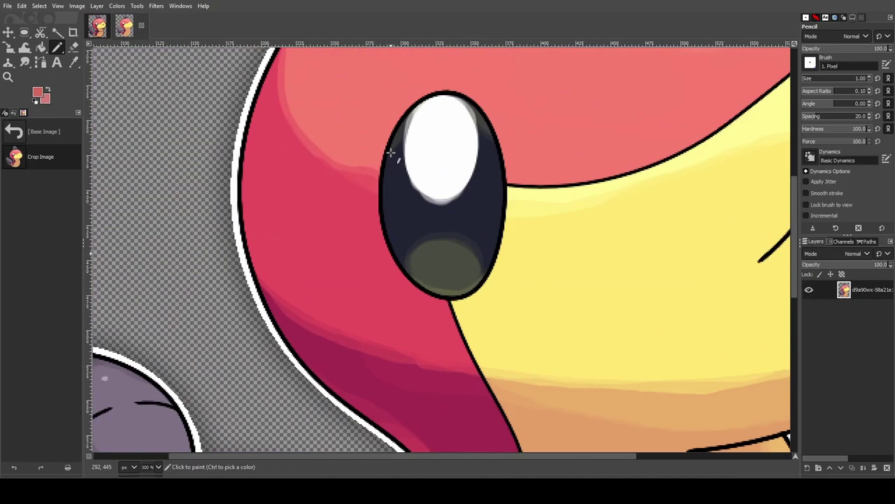
key("1")
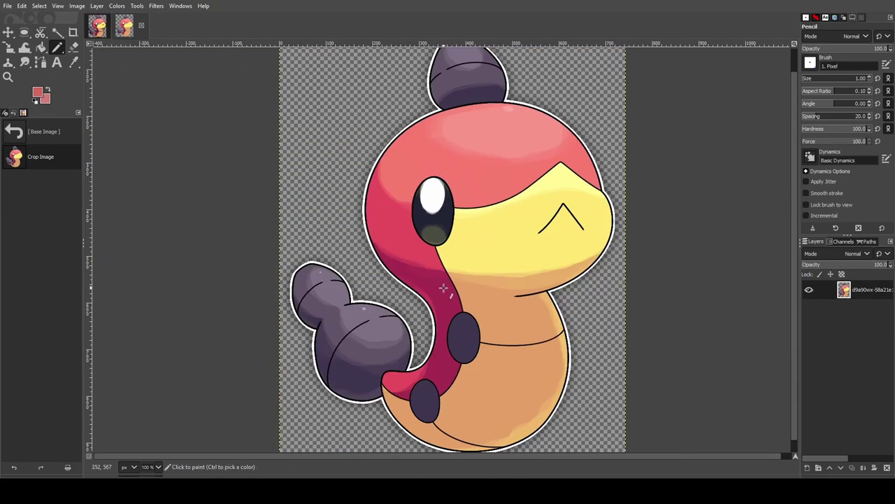
scroll(294, 178, "up", 1)
left_click(97, 26)
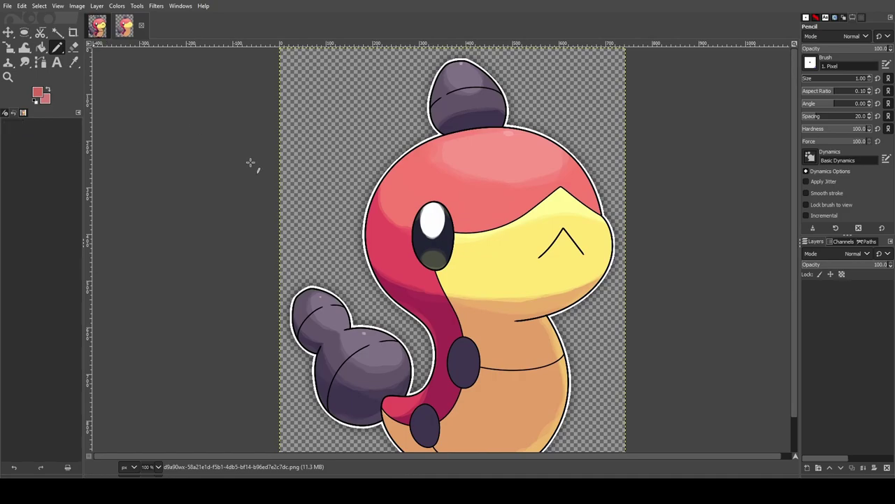
scroll(266, 163, "up", 3)
left_click_drag(370, 456, 324, 456)
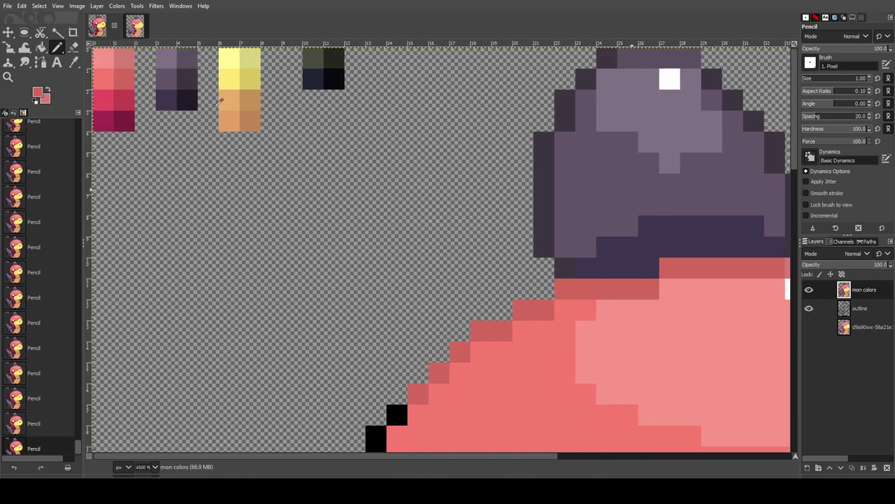
scroll(308, 167, "down", 3)
scroll(307, 167, "up", 2)
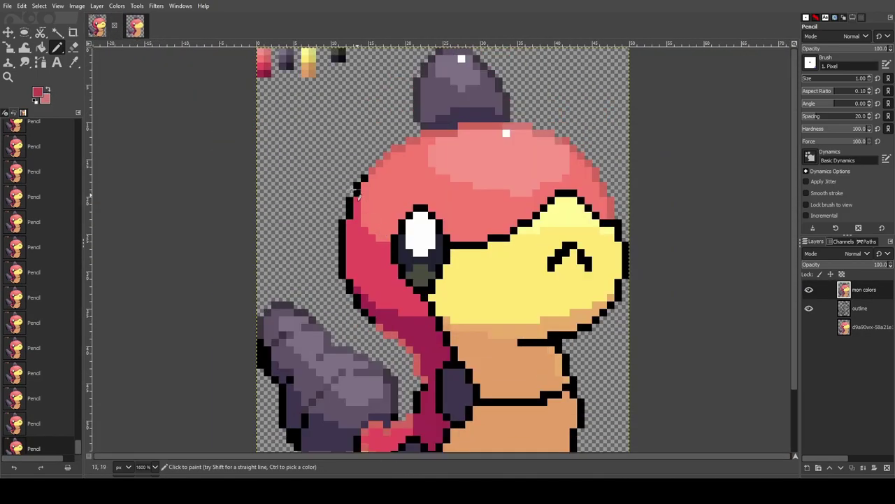
scroll(308, 168, "up", 1)
scroll(530, 455, "right", 3)
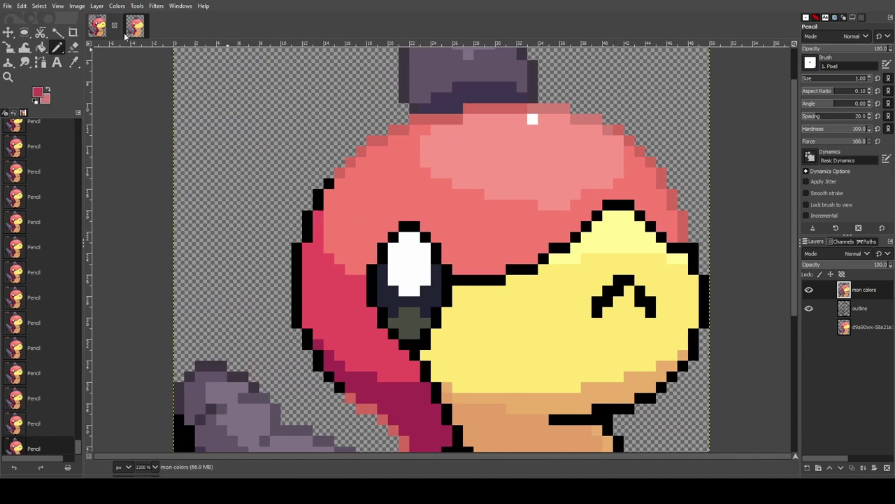
Erase the black corner pixel at the upper edge of the yellow face on the outline layer
left_click(73, 47)
left_click(862, 308)
left_click(694, 248)
scroll(301, 200, "up", 2)
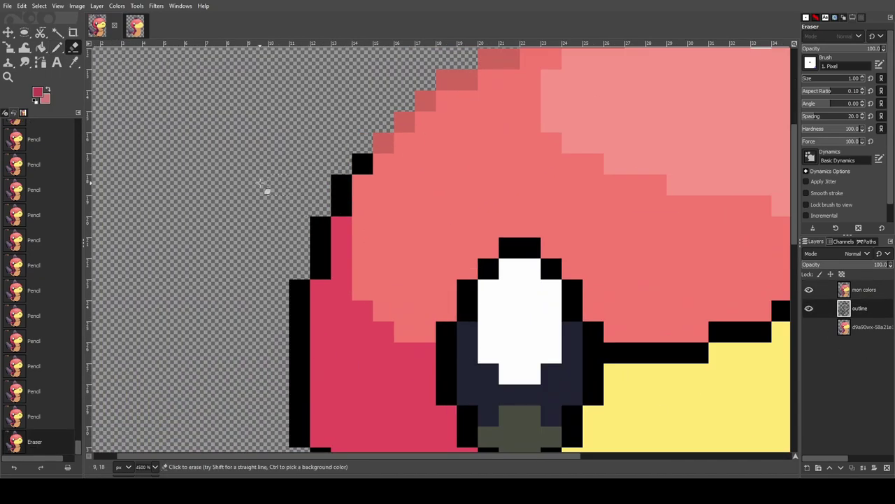
Pencil the darker red shade over the black outline along the back of the head on the mon colors layer
key("n")
key("Page_Up")
left_click(362, 163)
mouse_move(342, 184)
left_mouse_down()
mouse_move(324, 229)
mouse_move(318, 281)
mouse_move(302, 288)
mouse_move(303, 426)
left_mouse_up()
Compare the body's red tip with the original artwork and repaint its upper edge pixels in the darker red shade
scroll(314, 132, "down", 5)
left_click(98, 26)
left_click(135, 26)
scroll(467, 292, "down", 3)
scroll(468, 292, "down", 2)
left_click(98, 26)
scroll(490, 315, "down", 6)
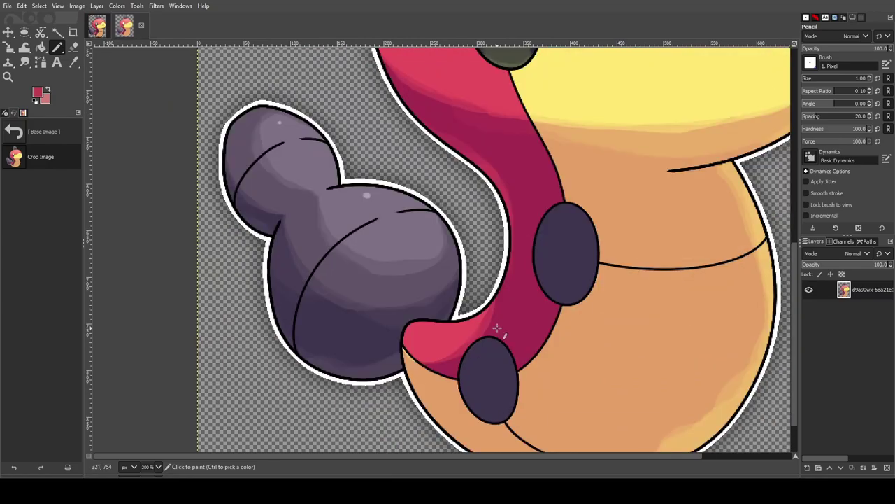
scroll(496, 341, "up", 2)
left_click(97, 28)
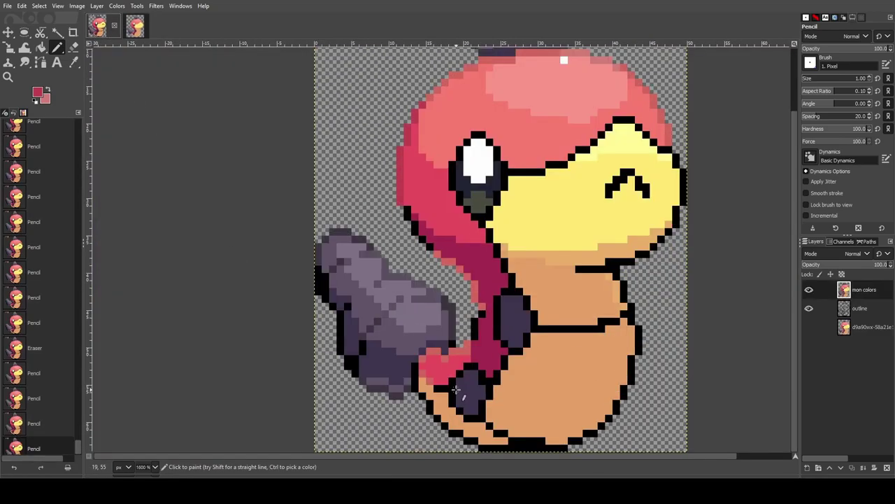
scroll(474, 343, "up", 4)
scroll(473, 311, "down", 5)
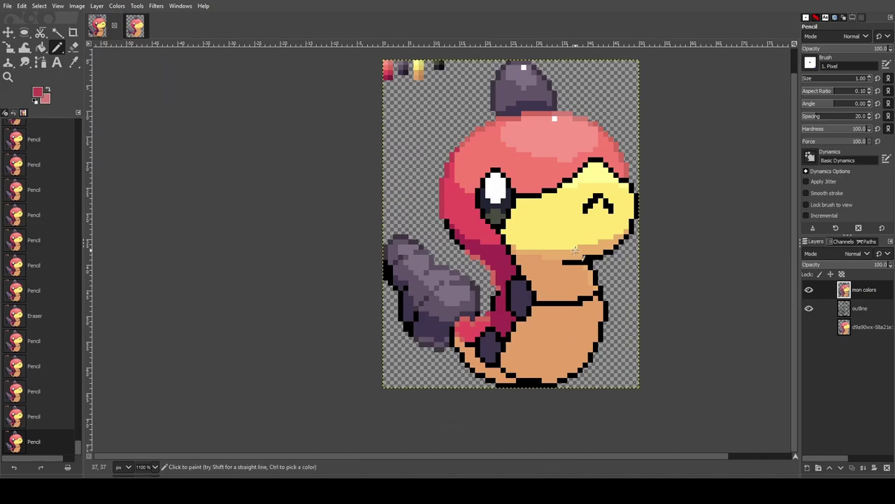
scroll(493, 325, "up", 3)
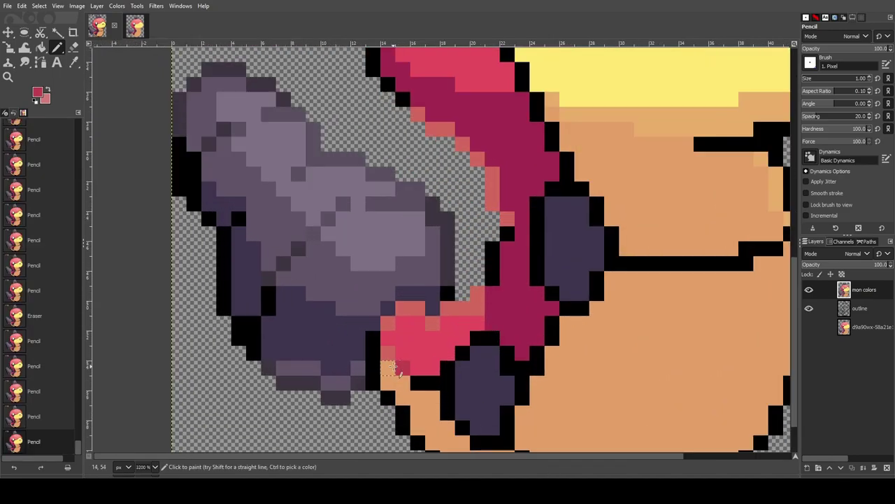
mouse_move(389, 327)
left_mouse_down()
mouse_move(417, 310)
mouse_move(433, 324)
mouse_move(478, 312)
left_mouse_up()
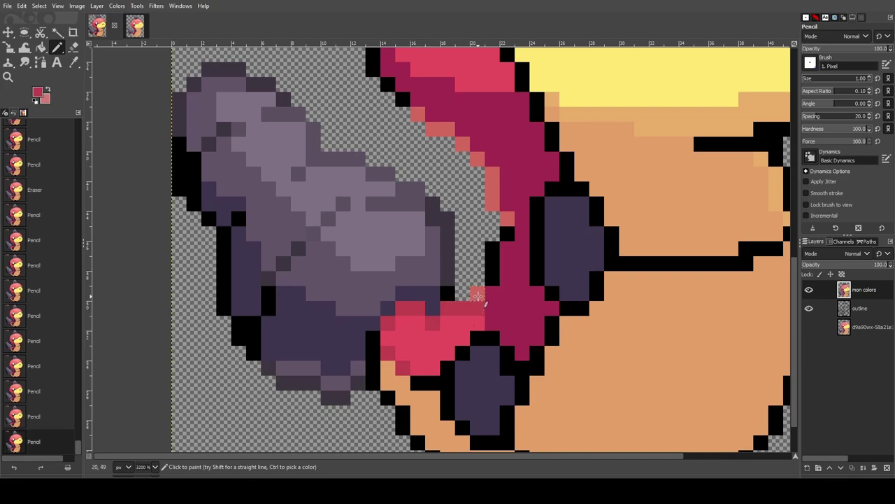
left_click(478, 296)
Touch up the head's red back edge and pencil the palette's darkest crimson over the black outline below it
scroll(476, 242, "down", 2)
scroll(448, 218, "up", 3)
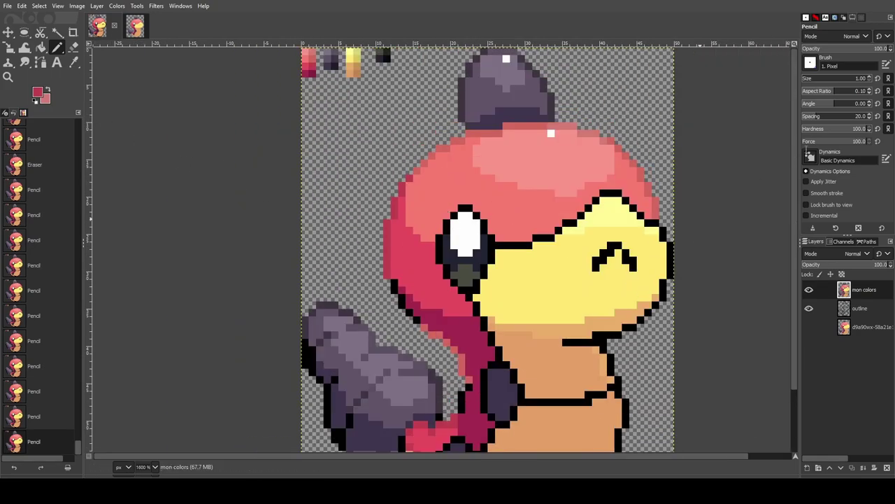
left_click(425, 263)
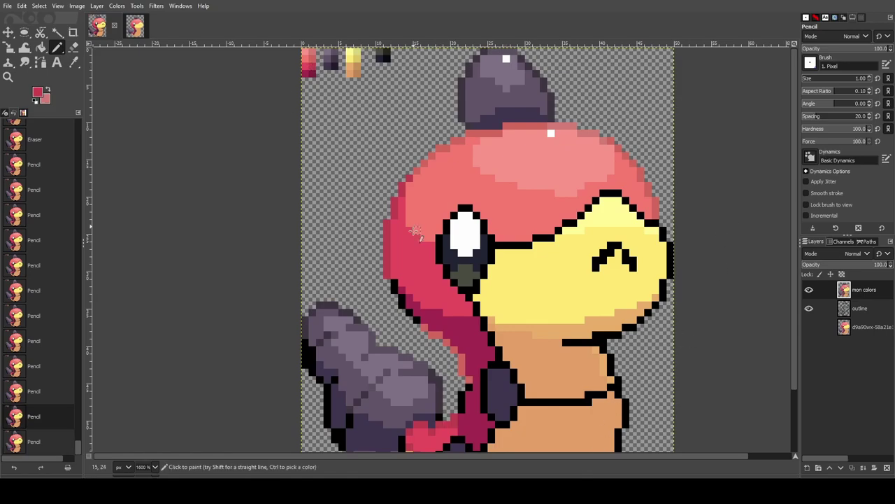
left_click(389, 258)
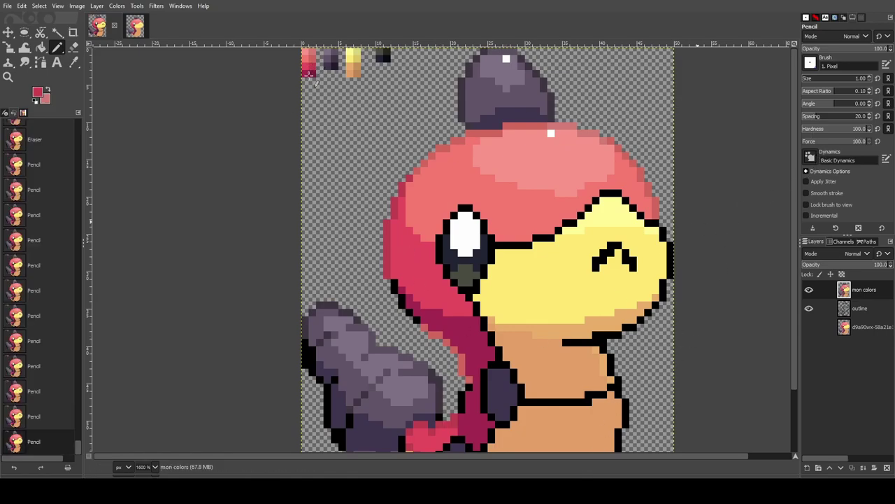
left_click(305, 73, "ctrl")
scroll(408, 257, "down", 2)
scroll(407, 258, "up", 3)
mouse_move(375, 126)
left_mouse_down()
mouse_move(395, 183)
mouse_move(435, 224)
left_mouse_up()
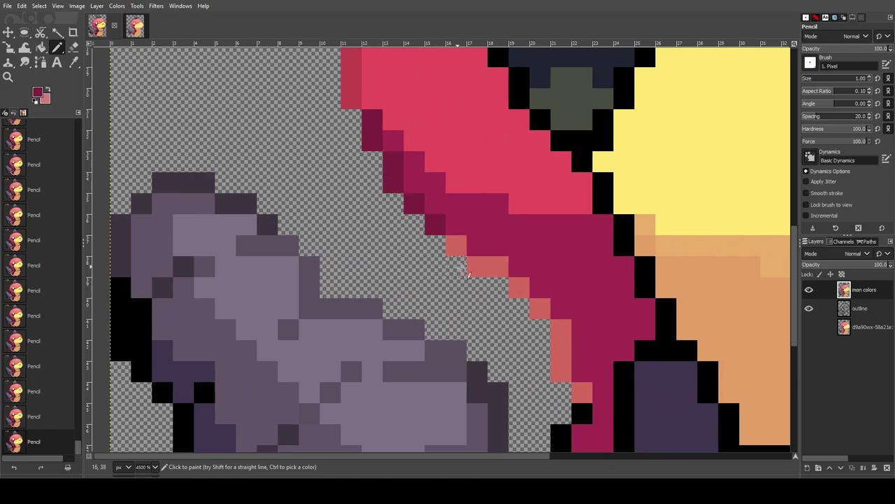
Pencil the darkest crimson over the remaining black outline pixels at the lower back of the neck, checking the original artwork
scroll(445, 263, "down", 5)
scroll(569, 277, "down", 3)
scroll(570, 283, "up", 3)
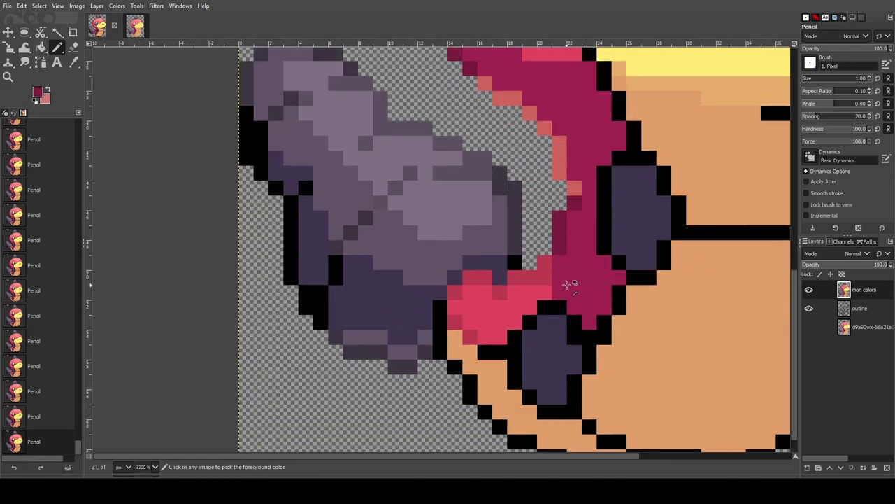
left_click(135, 25)
left_click(97, 26)
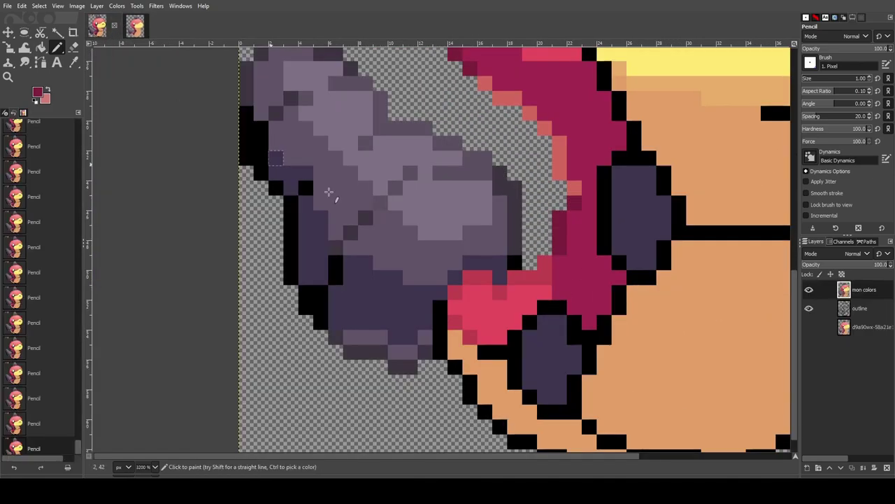
Pick the darker red from the sprite and pencil it over the outline pixel at the outer end of the body's red tip
scroll(513, 326, "up", 1)
left_click(492, 275, "ctrl")
left_click(413, 305)
scroll(454, 279, "down", 3)
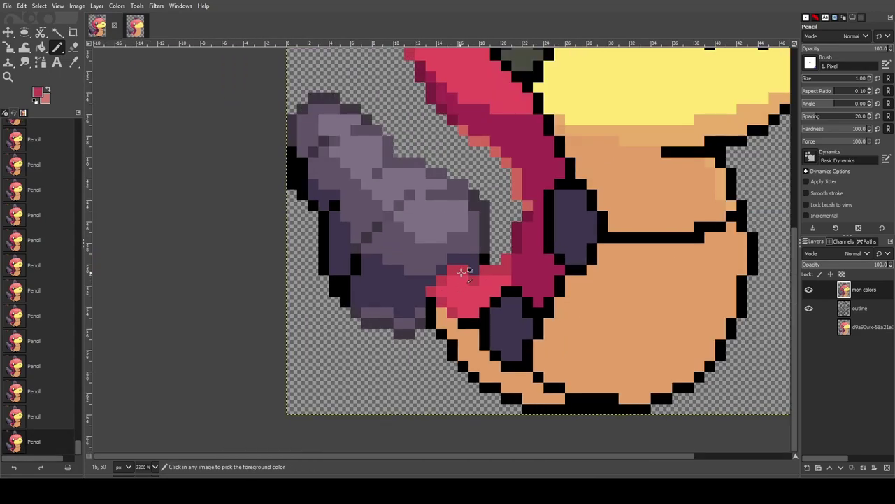
Compare the red tip with the original artwork and pencil a crimson shading pixel at its lower edge beside the lower foot
scroll(458, 296, "up", 1)
left_click(133, 29)
left_click(97, 27)
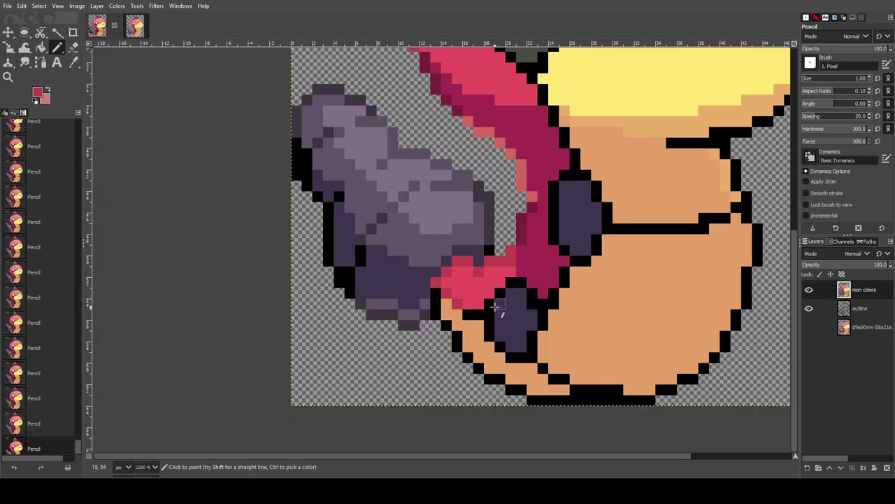
scroll(545, 301, "down", 1)
scroll(545, 299, "up", 2)
scroll(544, 386, "down", 1)
scroll(535, 402, "up", 4)
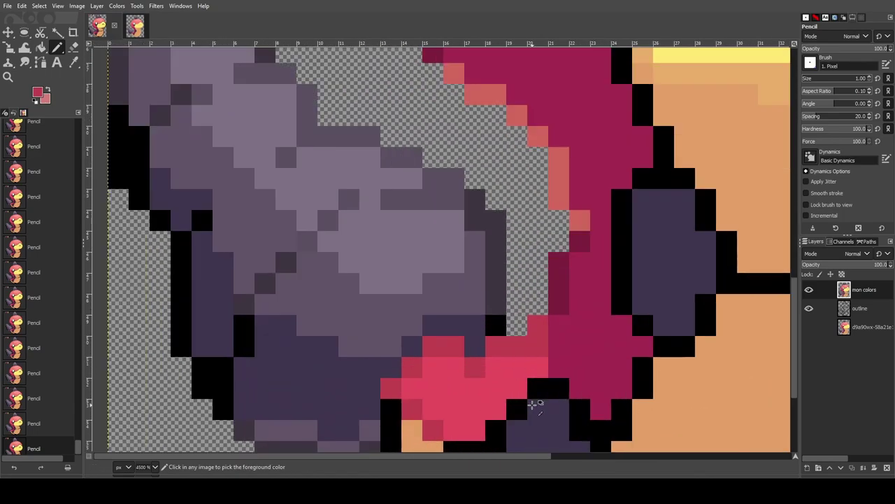
scroll(534, 403, "down", 2)
left_click(133, 29)
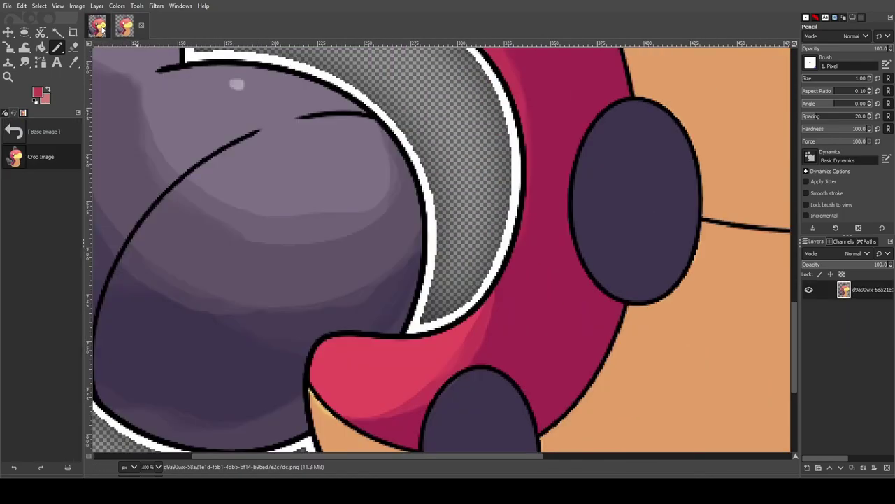
left_click(135, 25)
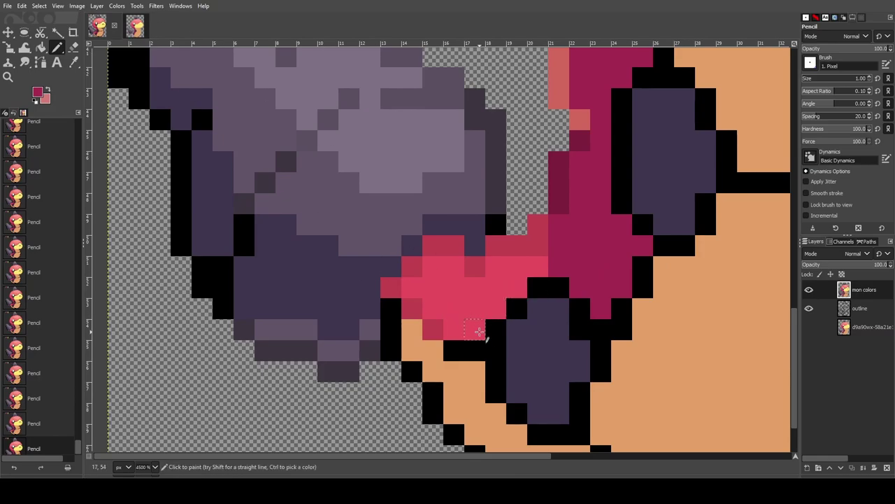
left_click(479, 330)
Pick the darkest crimson from the neck outline and pencil it over the black outline around the top of the lower foot
left_click(560, 182, "ctrl")
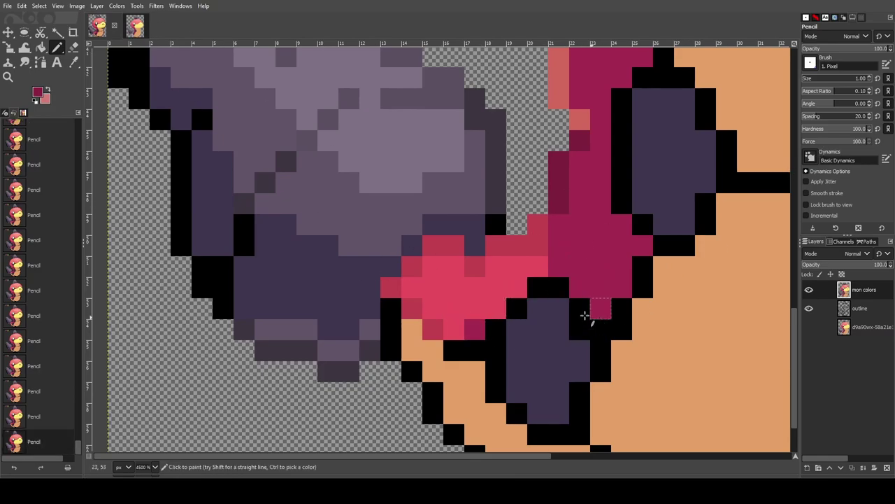
left_click(135, 26)
left_click(98, 26)
mouse_move(600, 331)
left_mouse_down()
mouse_move(566, 294)
mouse_move(537, 289)
mouse_move(497, 331)
left_mouse_up()
Pencil the darkest crimson over the upper foot's black outline where it borders the crimson back stripe
scroll(497, 331, "down", 3)
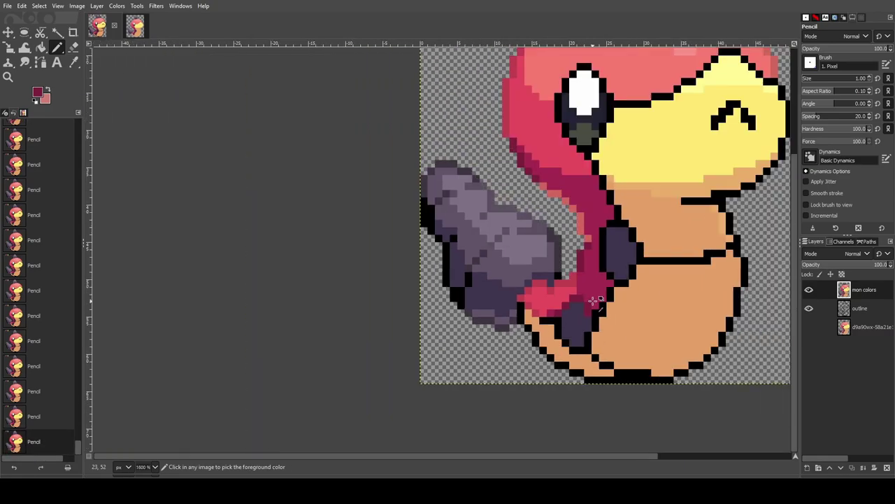
scroll(559, 321, "up", 2)
scroll(596, 315, "down", 3)
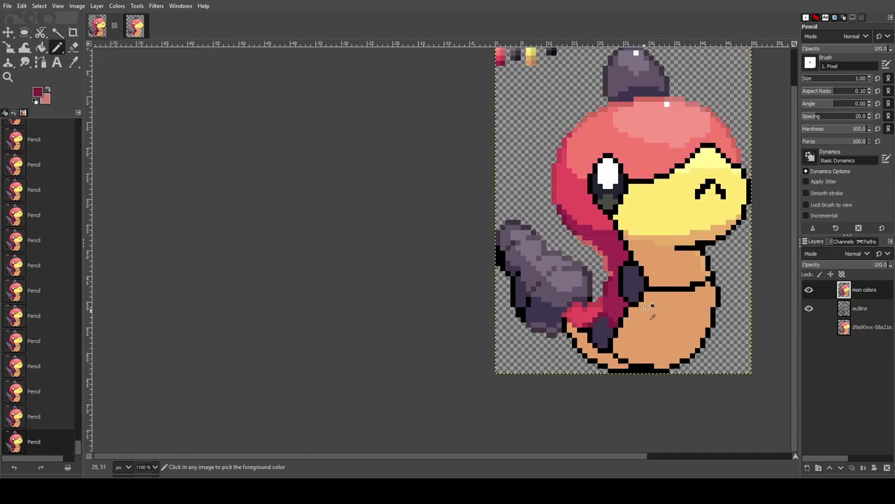
scroll(627, 270, "up", 3)
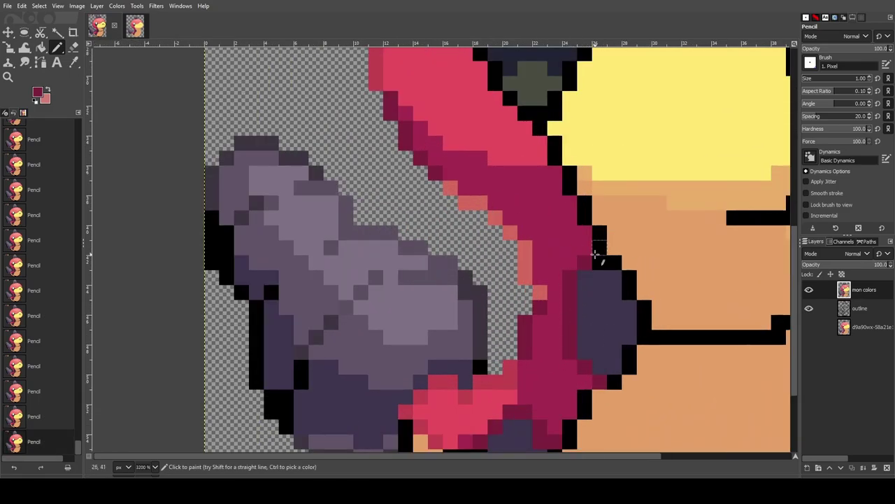
scroll(553, 313, "down", 2)
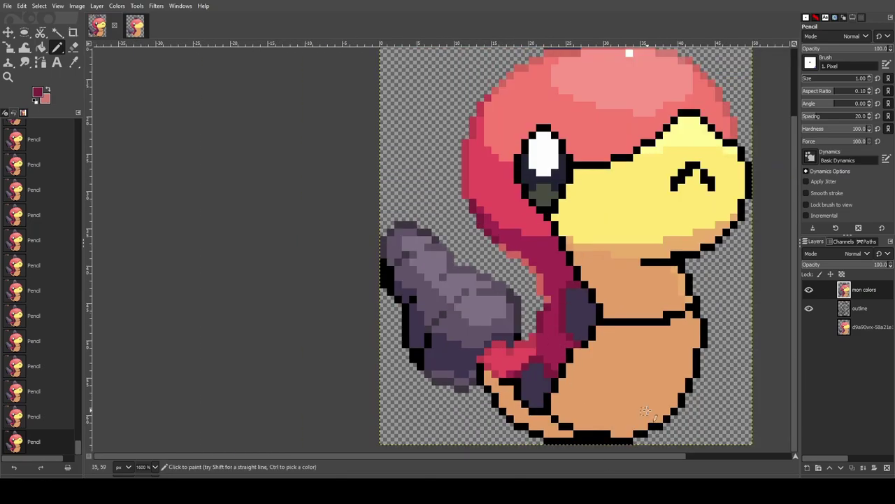
scroll(503, 387, "up", 1)
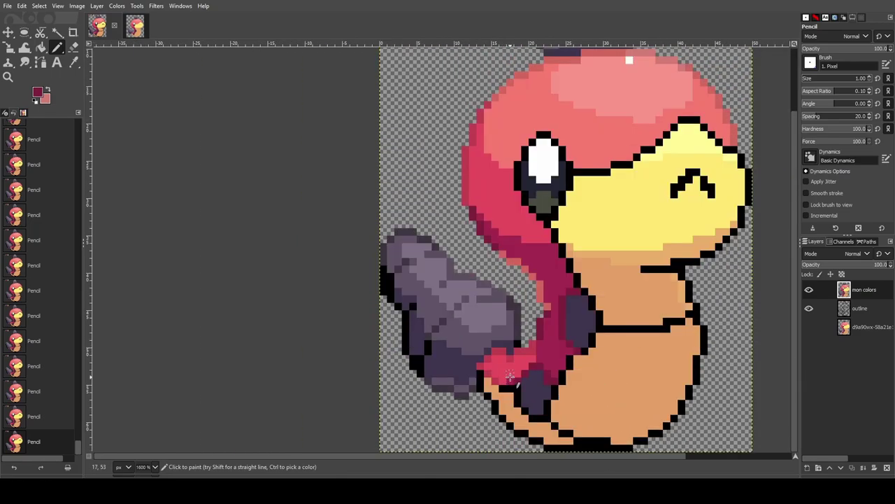
Compare the feet and red tip with the original artwork and try the darker red on the outline beneath the tip
left_click(136, 30)
scroll(504, 246, "down", 5)
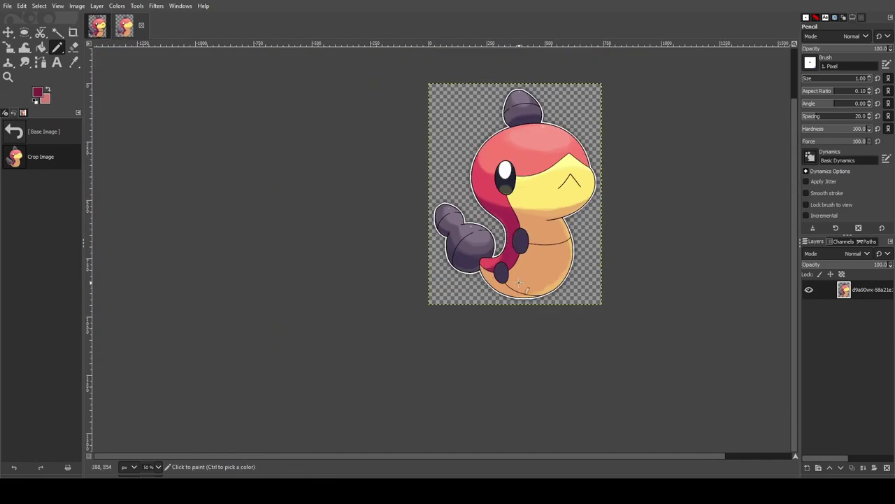
key("alt+1")
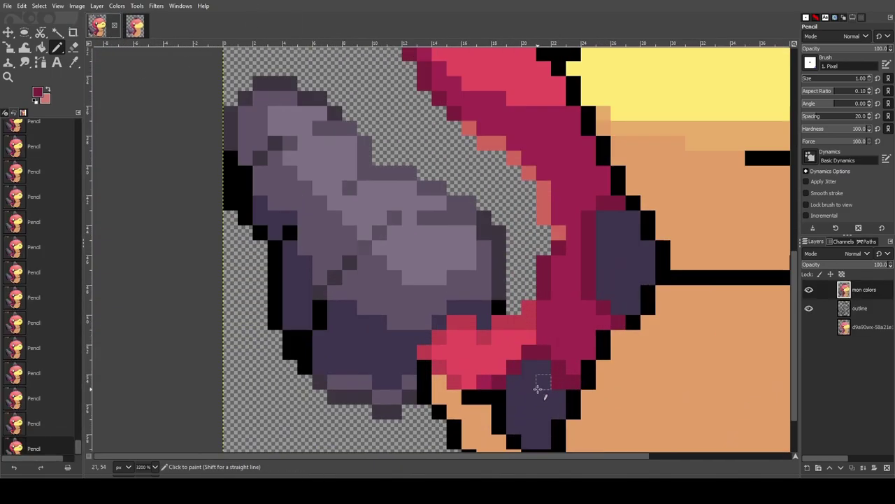
scroll(539, 387, "up", 2)
key("alt+2")
key("alt+1")
left_click(464, 308)
key("ctrl+z")
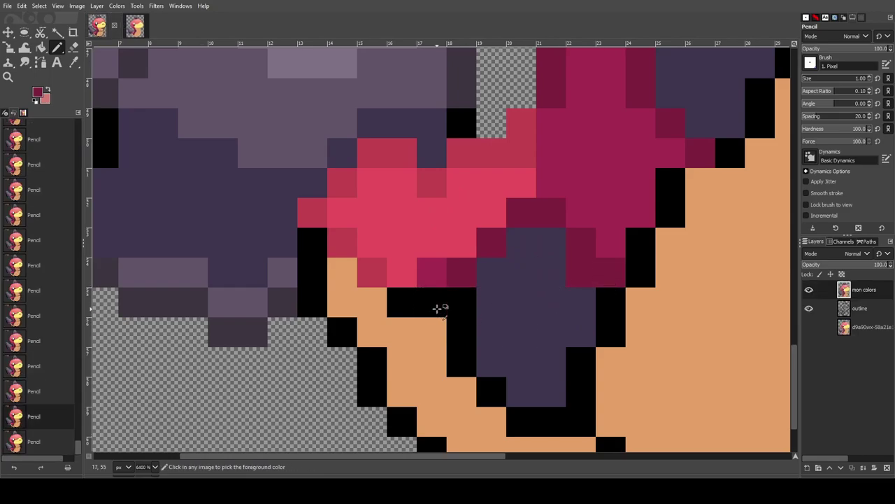
key("ctrl+y")
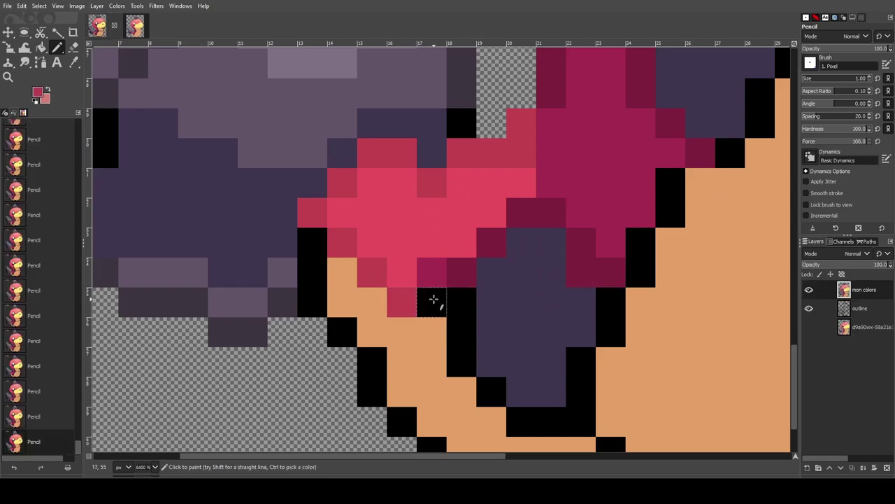
Pencil the darkest crimson over the two outline pixels beneath the red tip, following the original artwork
left_click(140, 30)
left_click(98, 27)
left_click(463, 273, "ctrl")
left_click_drag(433, 298, 404, 302)
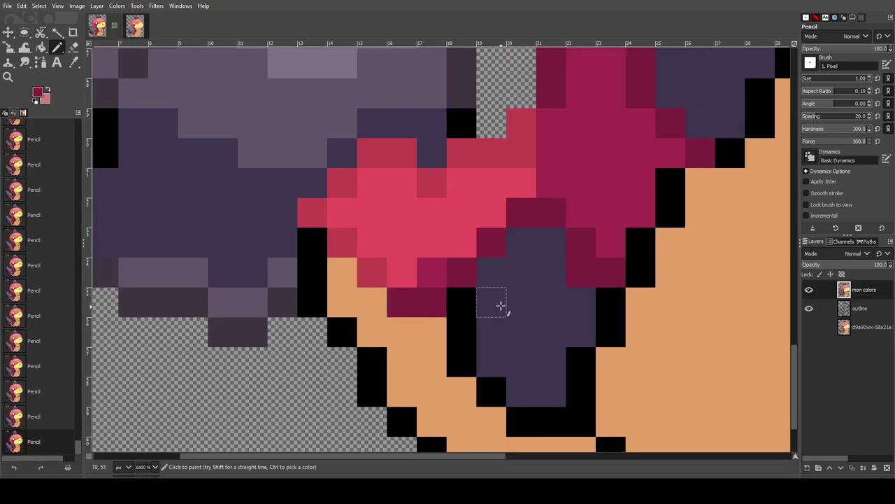
scroll(466, 298, "down", 4)
scroll(470, 314, "up", 4, "ctrl")
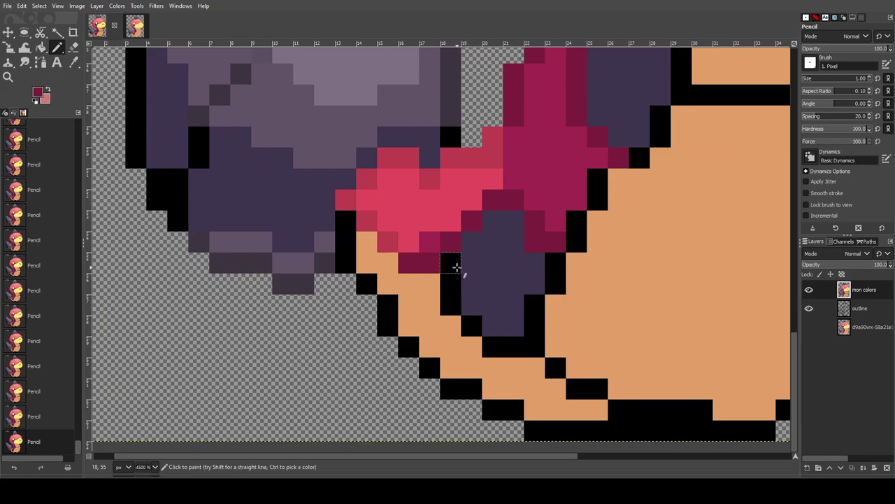
Pencil the darkest crimson over the black outline where the crimson back stripe meets the belly between the two feet
scroll(510, 371, "down", 4, "ctrl")
scroll(476, 288, "down", 3, "ctrl")
scroll(481, 261, "up", 5, "ctrl")
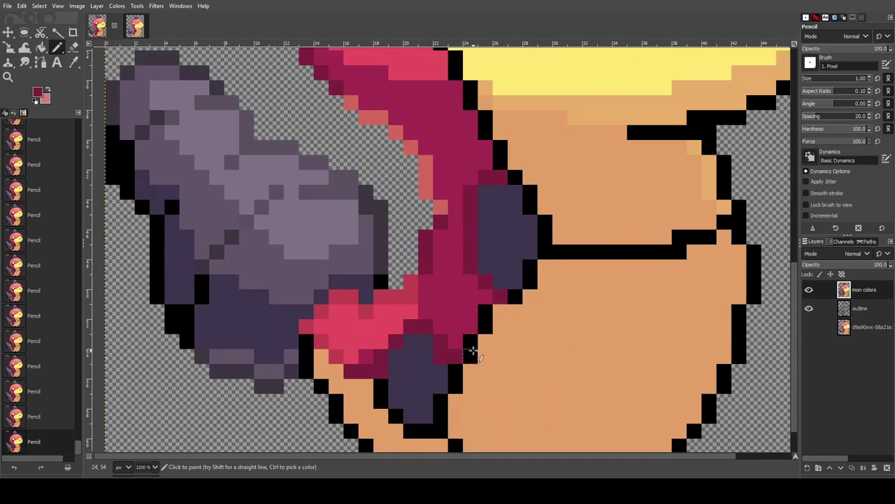
left_click_drag(470, 344, 488, 312)
scroll(507, 326, "down", 5, "ctrl")
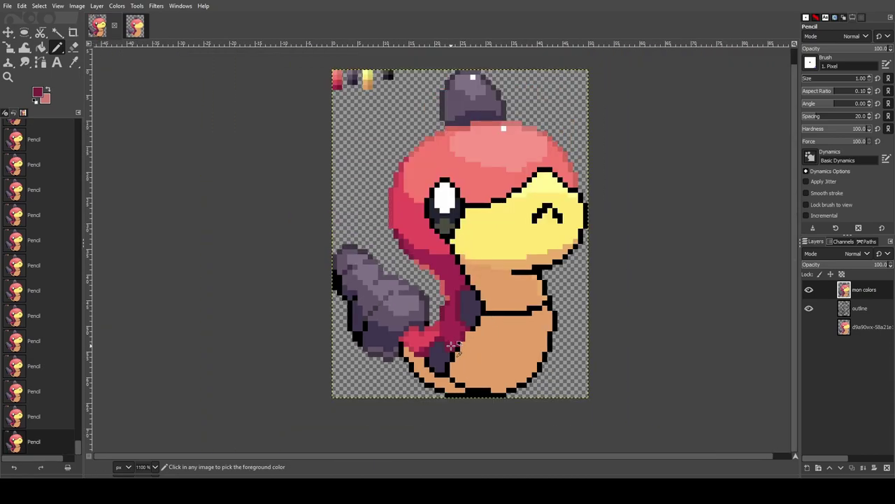
scroll(467, 294, "up", 5, "ctrl")
scroll(467, 294, "down", 5, "ctrl")
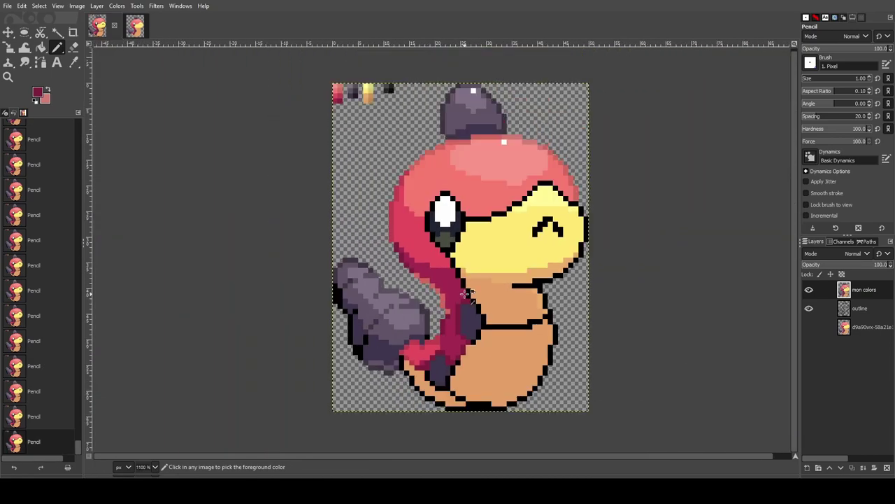
scroll(456, 381, "up", 5, "ctrl")
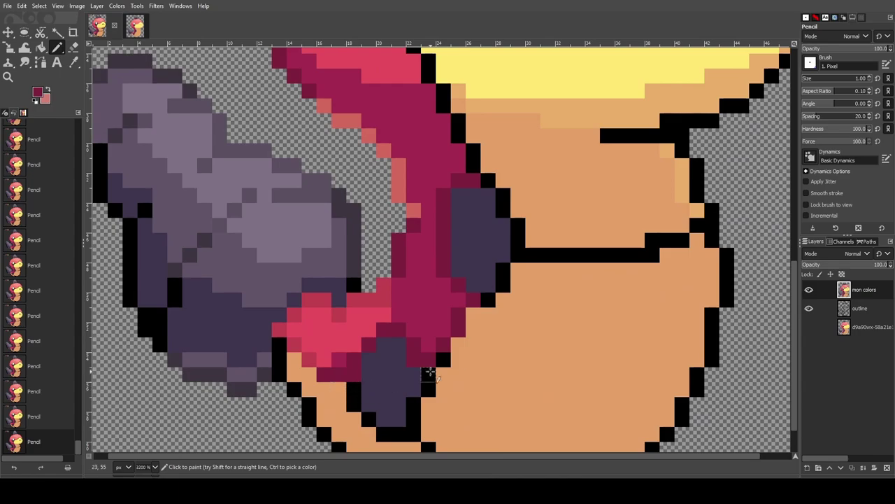
Pencil the darkest crimson over the neck's front outline above the upper foot, checking its extent against the original artwork
scroll(492, 347, "down", 5, "ctrl")
scroll(487, 320, "up", 5)
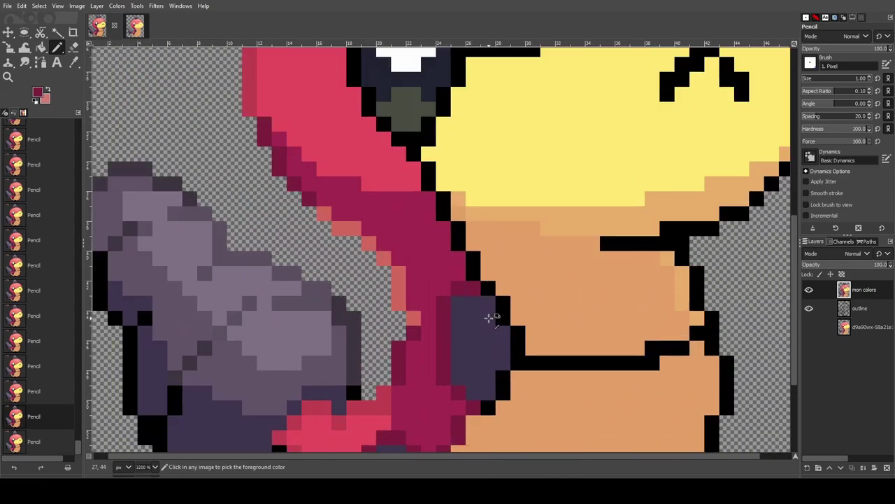
left_click_drag(476, 274, 458, 228)
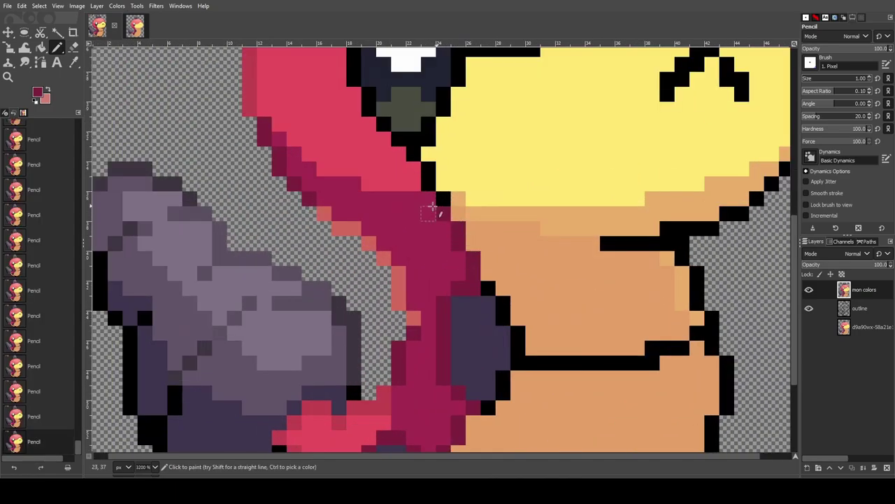
left_click(135, 26)
key("2")
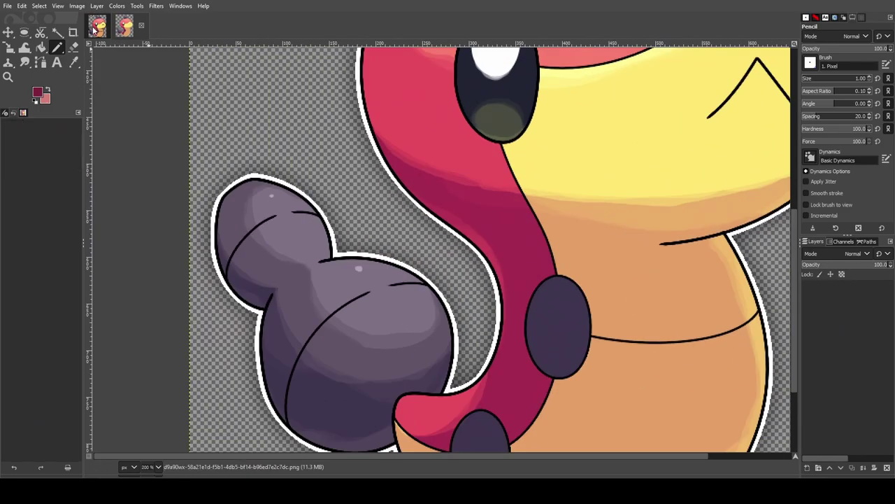
left_click(95, 27)
left_click(443, 202)
scroll(429, 212, "down", 4)
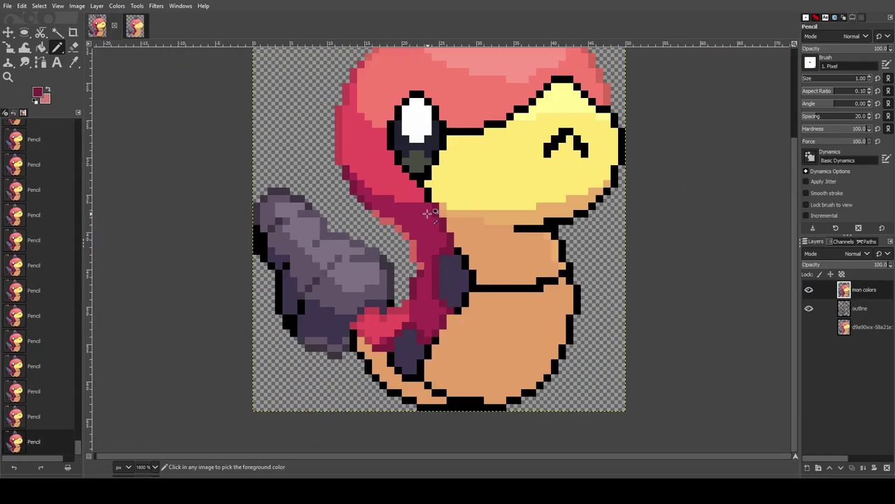
key("ctrl+z")
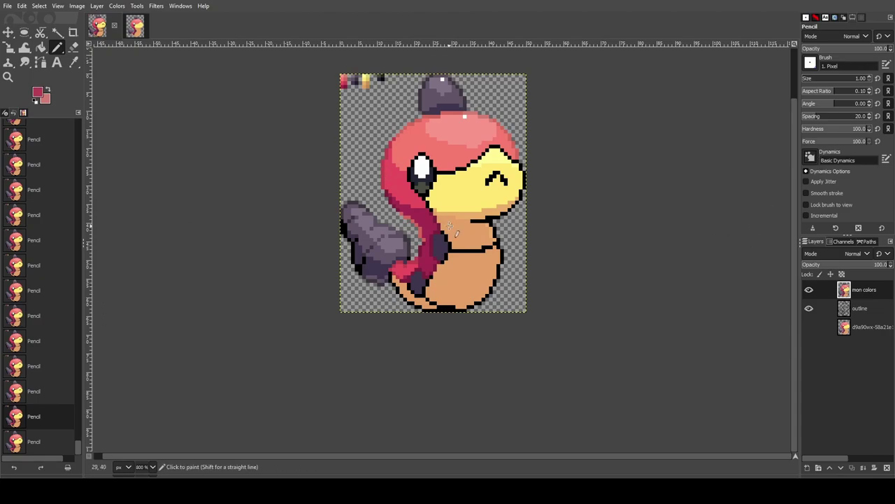
Pencil the darker red over the outline between the red cheek and yellow beak and along the eye's lower edge facing the cheek
scroll(384, 164, "up", 4)
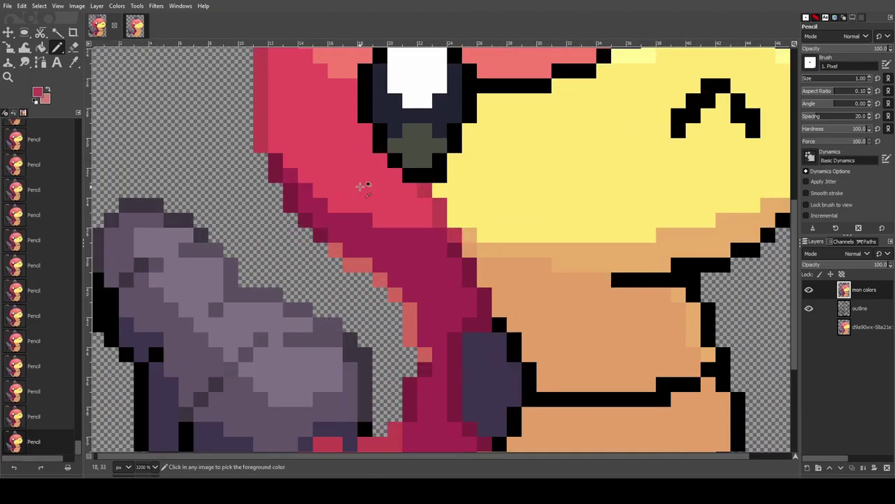
scroll(361, 190, "down", 3)
scroll(362, 182, "up", 3)
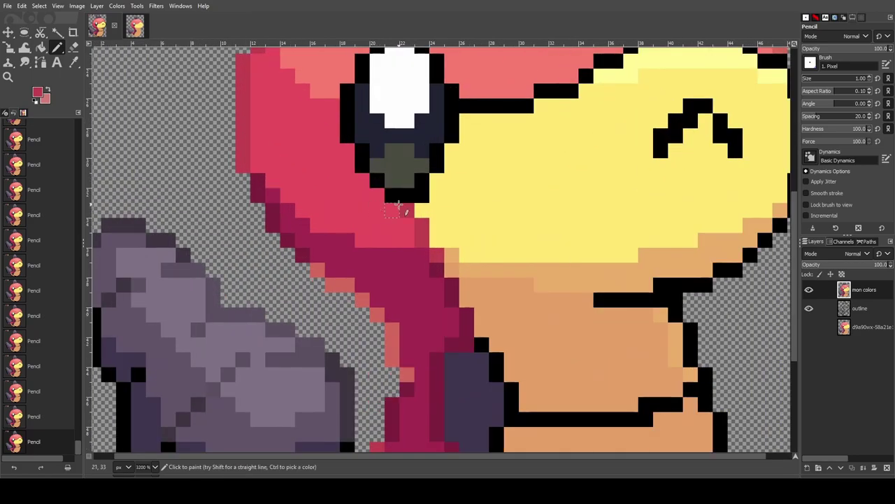
scroll(362, 154, "down", 3)
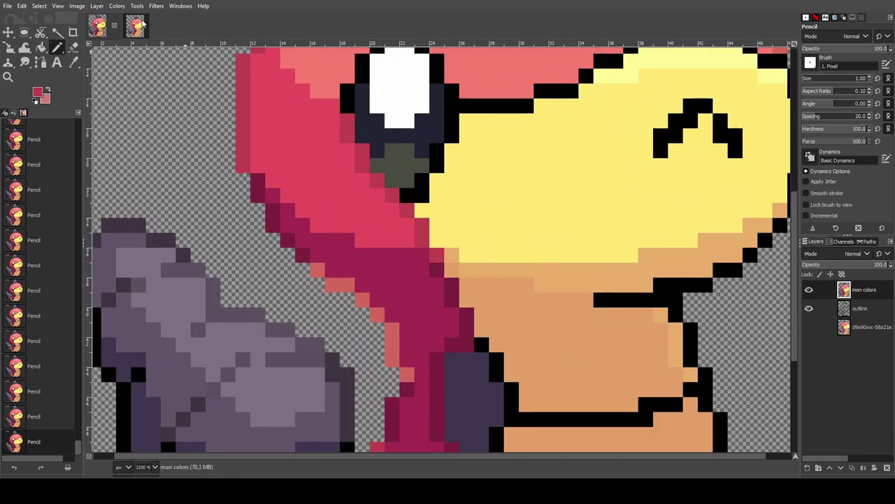
Check the eye against the original artwork and pencil the darker red over the remaining black cheek pixel beneath it
left_click(132, 26)
left_click(98, 26)
scroll(453, 259, "down", 3)
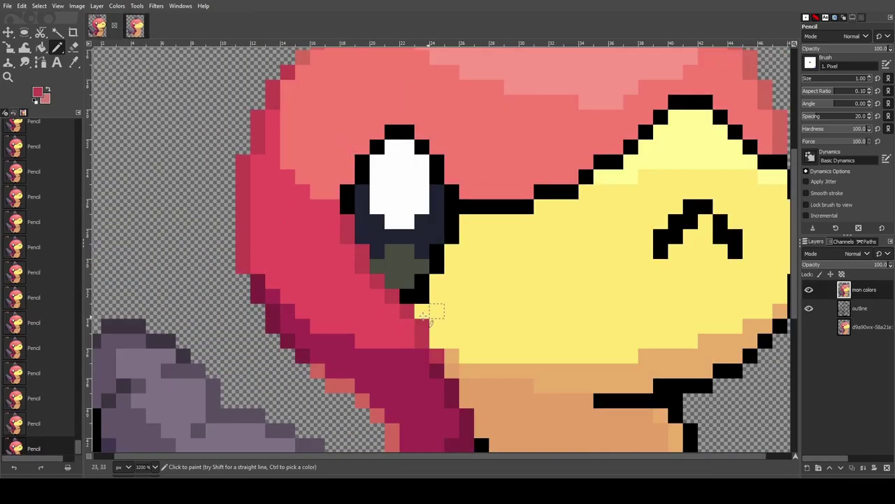
scroll(409, 265, "up", 4)
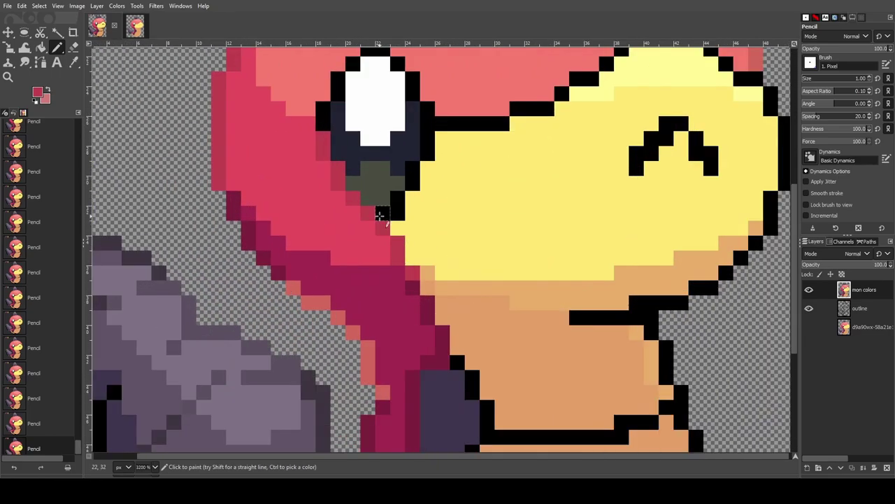
left_click(383, 223)
scroll(409, 257, "down", 5)
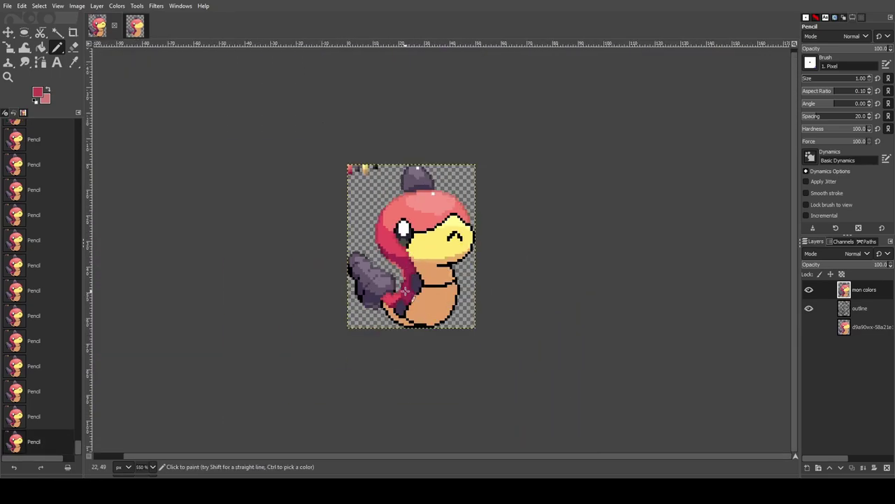
Pick the darkest purple from the palette swatches and pencil it over the tail's remaining black outline
key("ctrl")
scroll(363, 263, "up", 3)
left_click(376, 66, "ctrl")
scroll(494, 340, "down", 3)
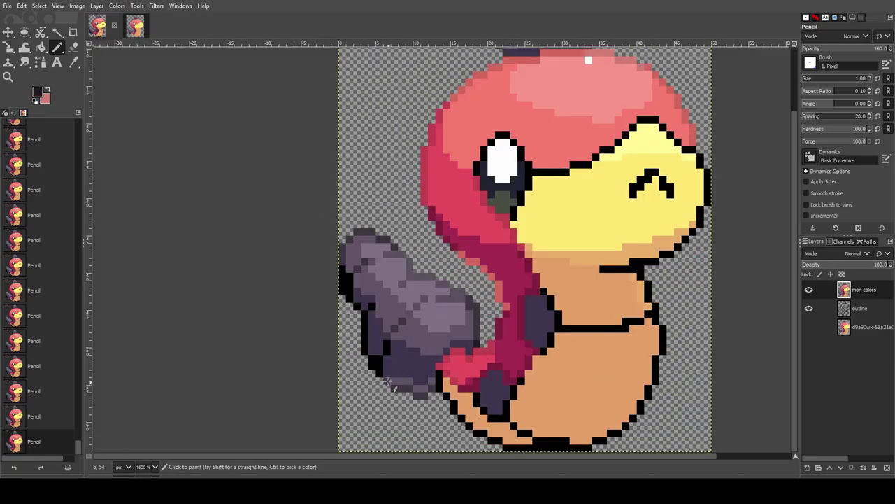
scroll(385, 378, "up", 3)
mouse_move(395, 284)
left_mouse_down()
mouse_move(358, 326)
mouse_move(336, 299)
mouse_move(336, 200)
mouse_move(347, 179)
mouse_move(314, 173)
mouse_move(291, 153)
mouse_move(293, 99)
mouse_move(288, 94)
mouse_move(273, 123)
mouse_move(273, 63)
left_mouse_up()
scroll(572, 362, "down", 3)
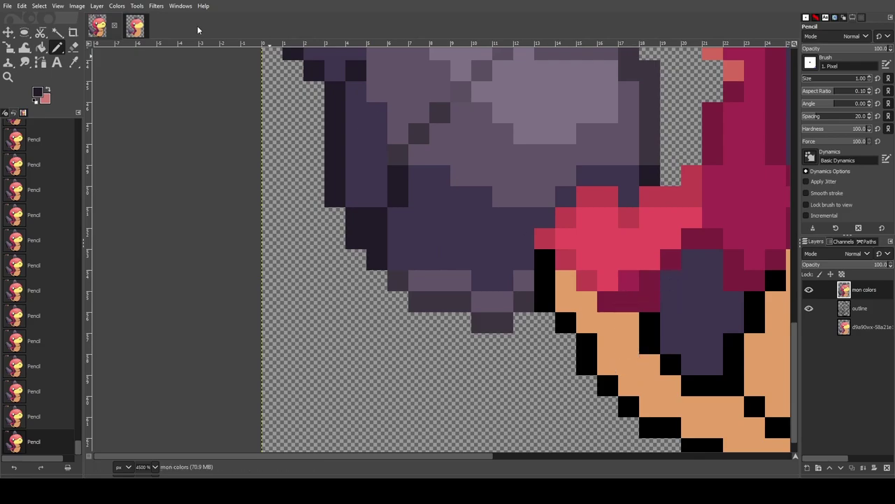
Compare the tail and feet outlines with the original artwork and examine the sprite's remaining black outlines
left_click(135, 26)
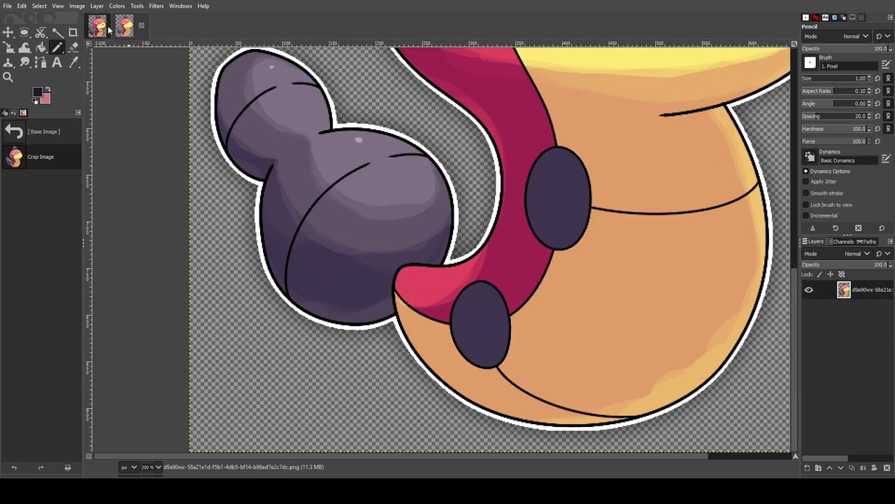
left_click(98, 27)
scroll(484, 450, "down", 8)
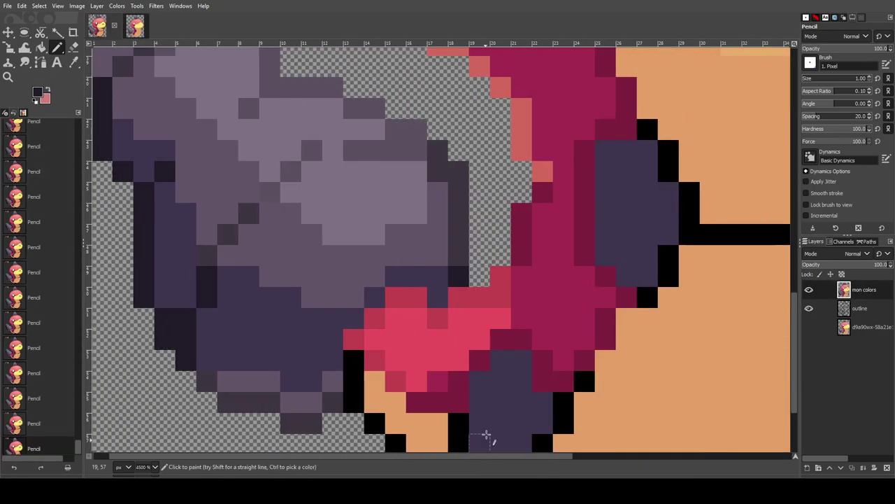
scroll(543, 289, "down", 3)
scroll(610, 296, "up", 5)
scroll(621, 391, "down", 1)
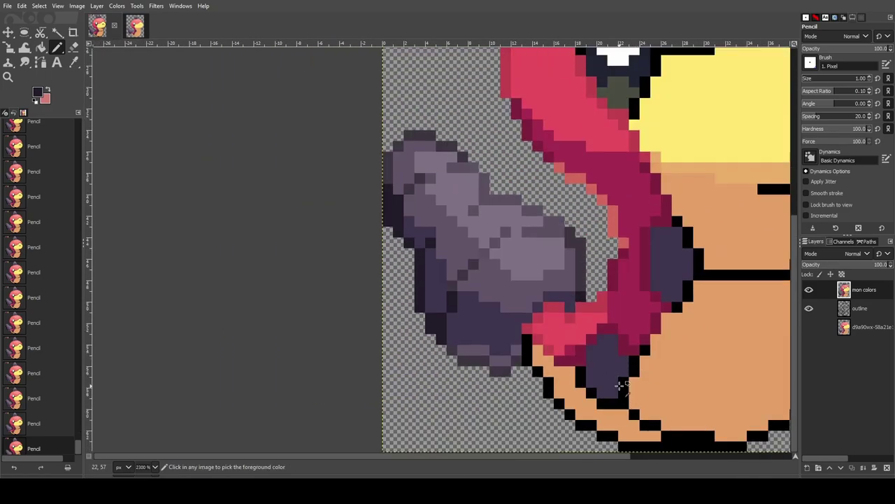
scroll(612, 381, "up", 1)
scroll(601, 369, "down", 4)
scroll(554, 181, "up", 3)
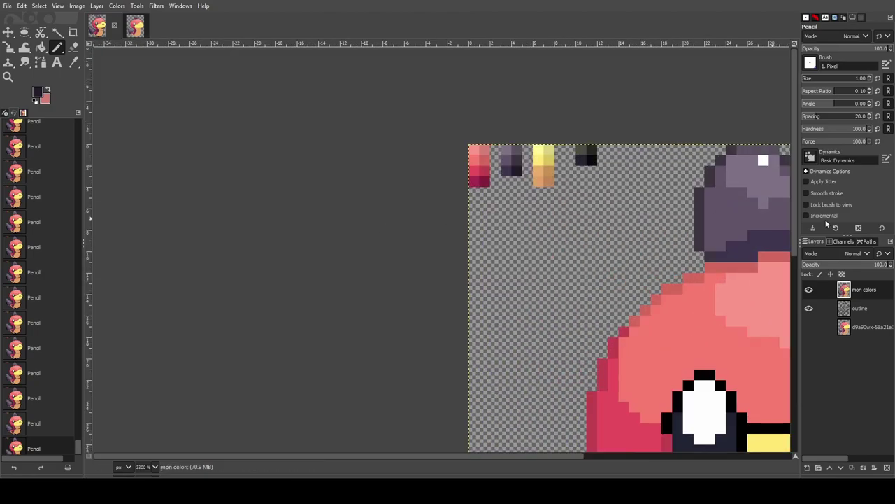
Pick the darker yellow swatch, check the beak in the original artwork, and try that shade along the beak's upper outline
left_click(546, 154, "ctrl")
scroll(517, 451, "left", 5)
scroll(677, 327, "down", 1)
scroll(650, 315, "down", 1)
scroll(634, 293, "up", 2)
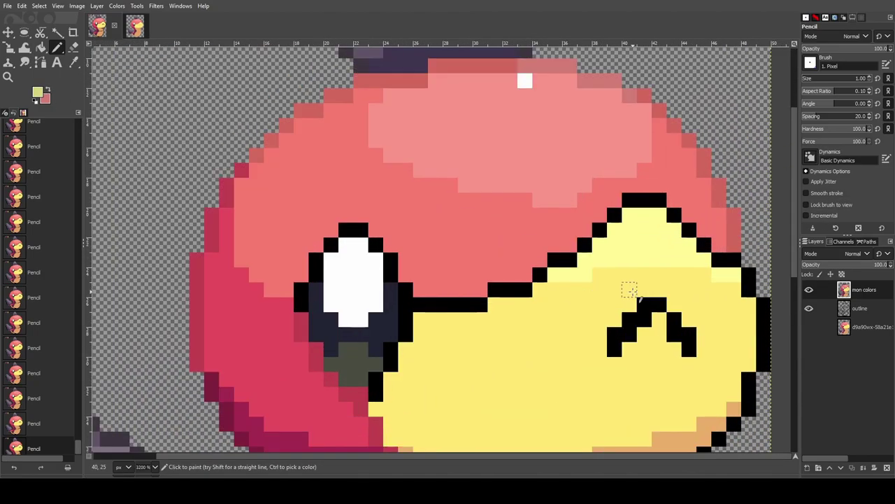
scroll(630, 290, "up", 1)
left_click(140, 28)
scroll(333, 236, "up", 5)
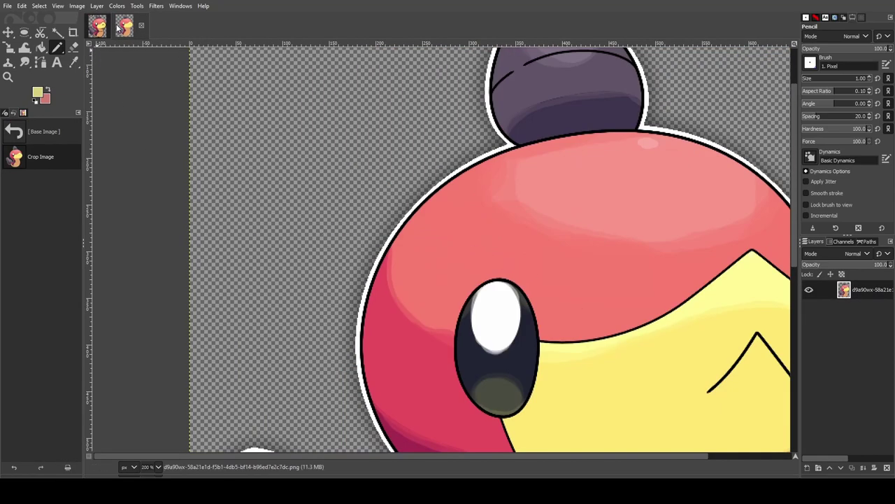
scroll(450, 456, "right", 3)
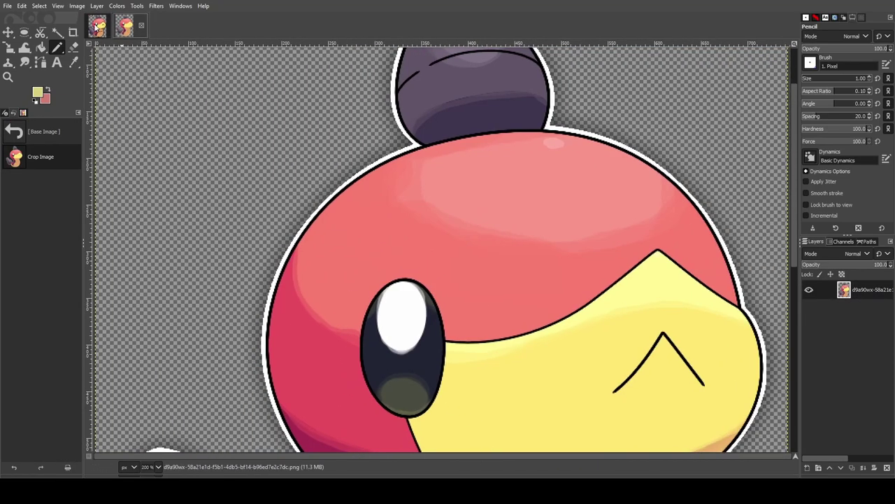
left_click(98, 26)
scroll(406, 314, "down", 2)
mouse_move(419, 306)
left_mouse_down()
mouse_move(478, 314)
mouse_move(498, 292)
mouse_move(565, 264)
mouse_move(631, 200)
mouse_move(673, 217)
mouse_move(732, 262)
left_mouse_up()
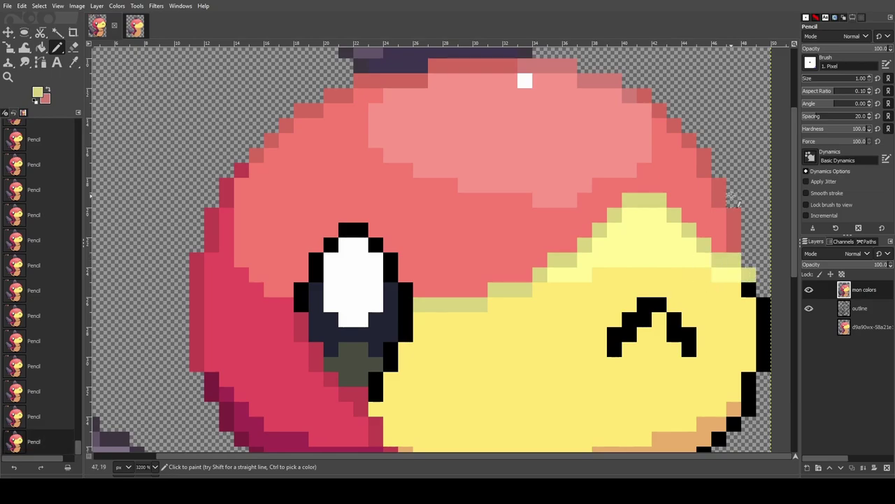
Recheck the original artwork, pick the darker coral from the head outline and pencil it over both ends of the beak's upper border
scroll(735, 203, "down", 5)
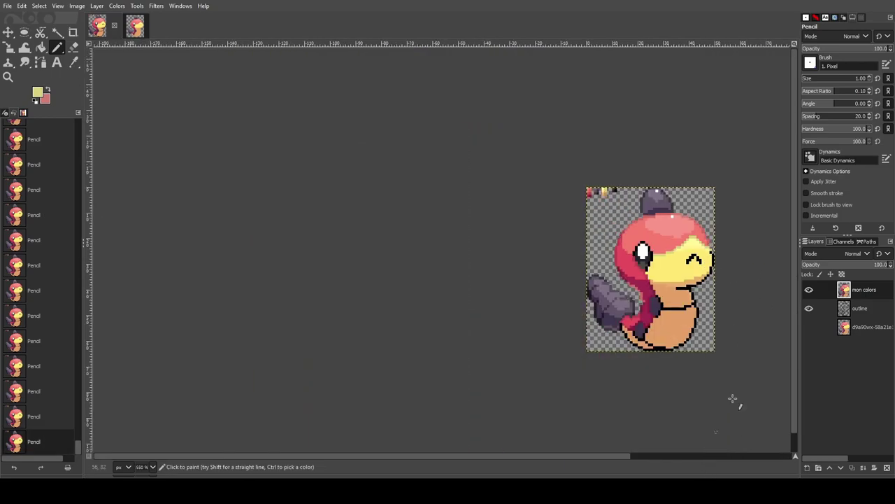
left_click(137, 35)
scroll(645, 256, "down", 3)
left_click(102, 34)
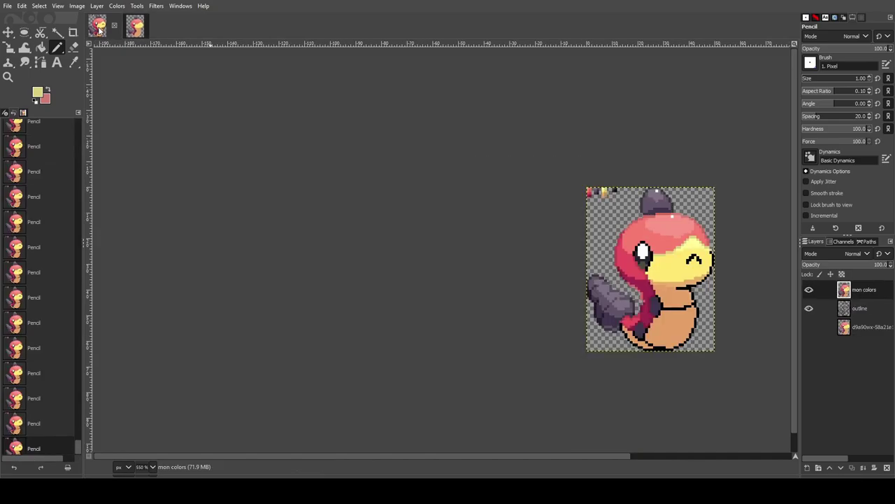
scroll(677, 265, "up", 5)
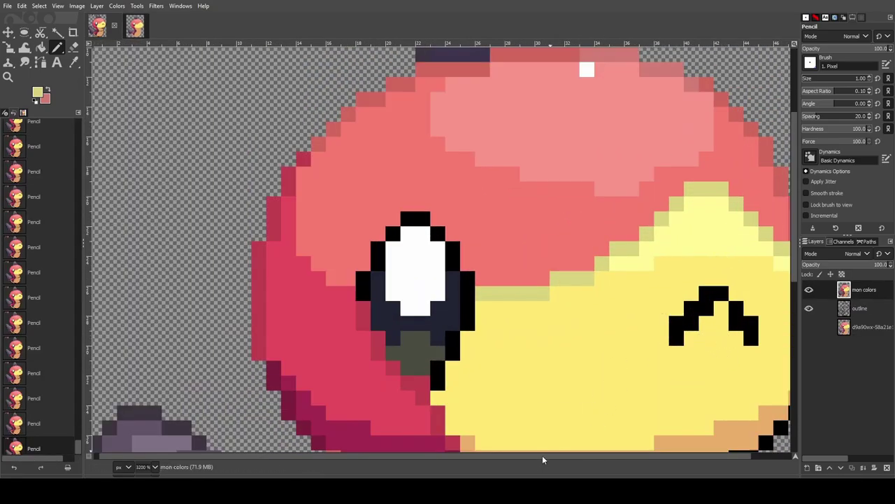
left_click(385, 101, "ctrl")
mouse_move(483, 293)
left_mouse_down()
mouse_move(537, 292)
mouse_move(575, 279)
left_mouse_up()
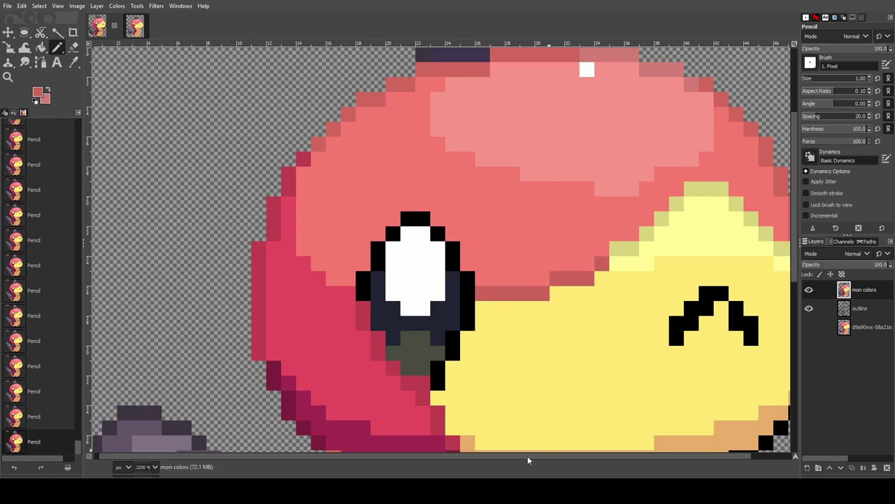
left_click_drag(527, 455, 588, 456)
left_click_drag(768, 263, 739, 249)
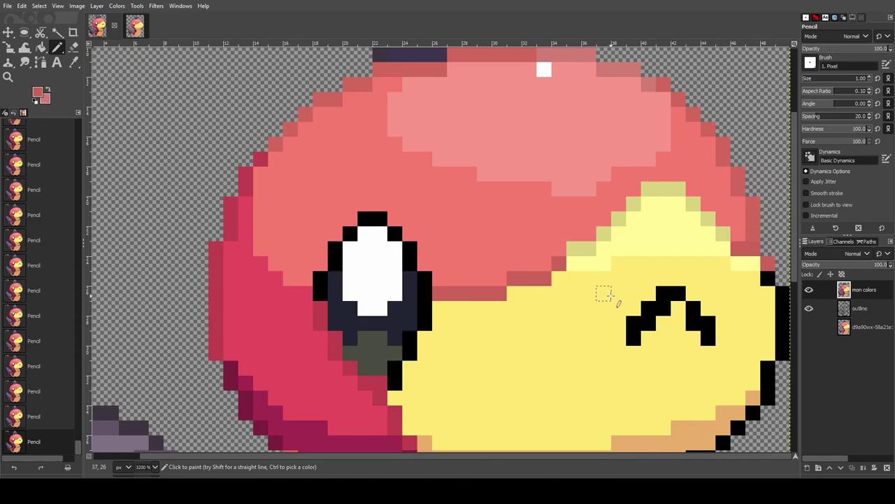
Pencil the darker coral over the rest of the beak's upper border, including its peak
key("4")
scroll(718, 223, "up", 4)
left_click(547, 203)
mouse_move(620, 149)
left_mouse_down()
mouse_move(649, 145)
mouse_move(696, 197)
left_mouse_up()
Undo back to the darker yellow beak border to compare both versions, and restore the newest pencil state with the coral border
key("3")
key("ctrl+z")
key("ctrl+z")
key("ctrl+z")
key("ctrl+z")
key("ctrl+z")
key("ctrl+z")
key("ctrl+z")
key("ctrl+z")
key("ctrl+z")
key("ctrl+z")
key("ctrl+z")
key("ctrl+z")
key("ctrl+z")
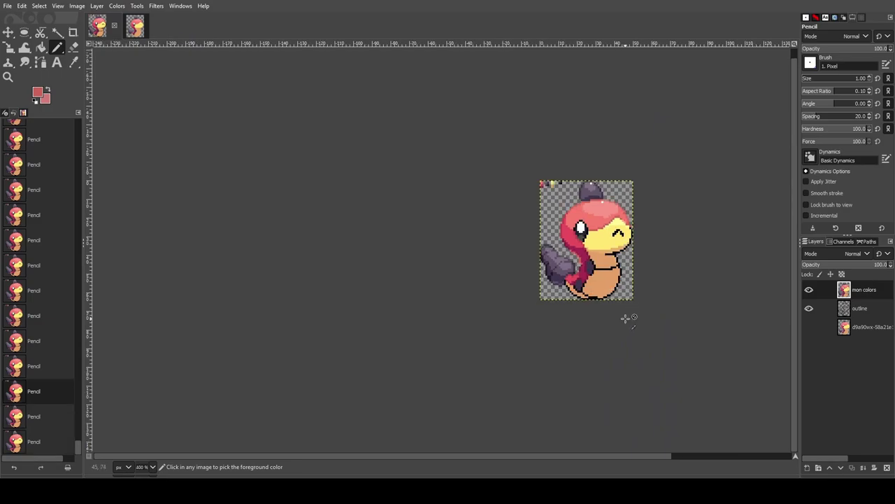
scroll(637, 230, "up", 5)
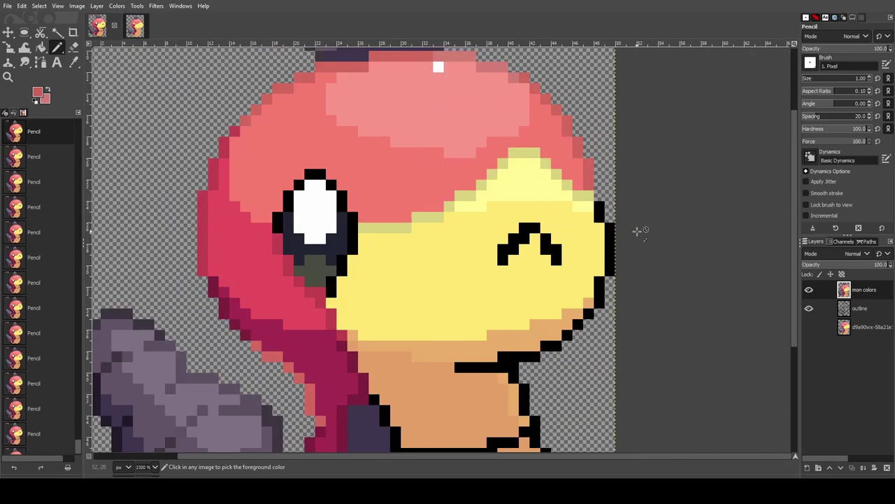
scroll(29, 339, "down", 2)
left_click(30, 449)
scroll(496, 226, "down", 3)
key("3")
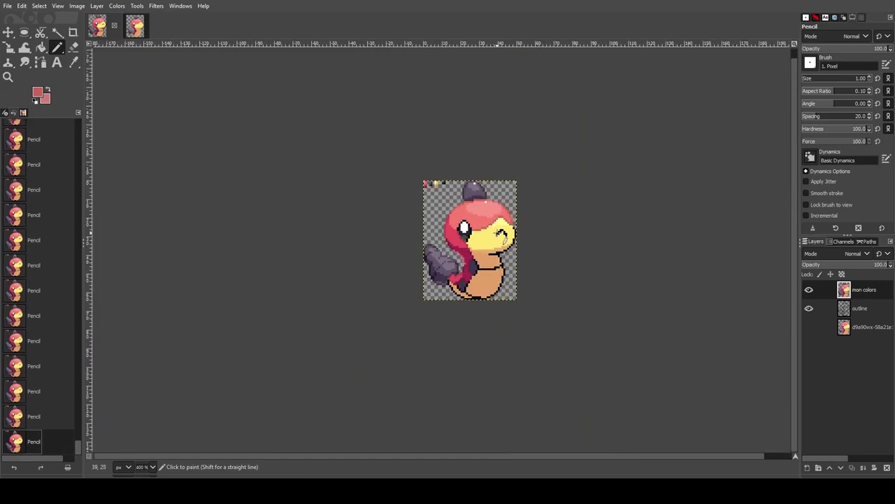
key("5")
scroll(476, 253, "up", 2)
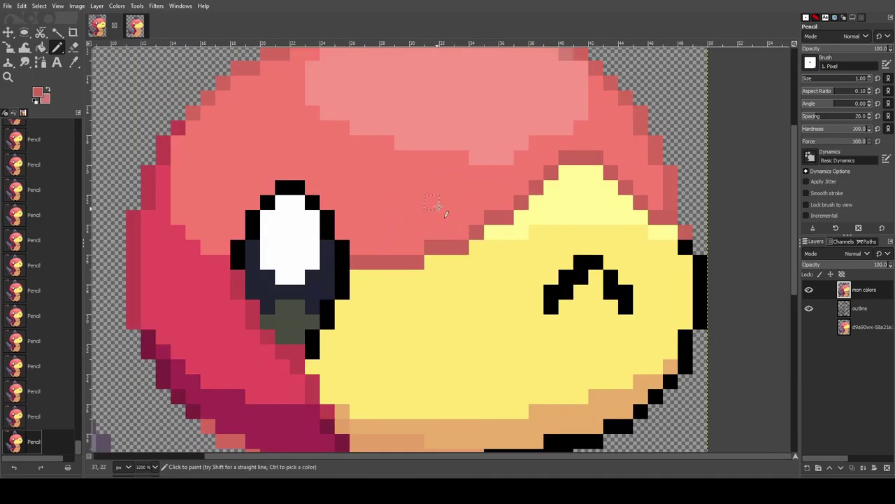
scroll(289, 202, "up", 4)
left_click_drag(346, 457, 280, 462)
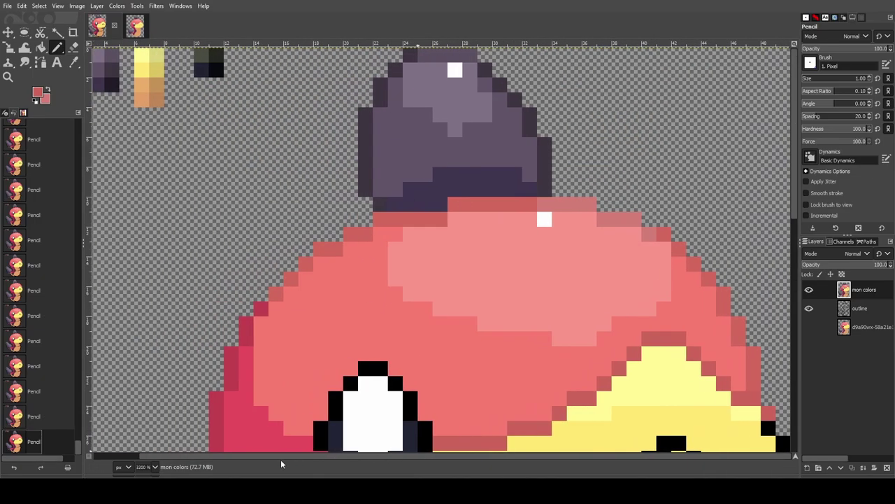
Try the pale dark yellow on the beak's nostril mark and compare the sprite with the original artwork
scroll(631, 184, "down", 5)
mouse_move(632, 184)
left_mouse_down()
mouse_move(654, 152)
mouse_move(684, 142)
mouse_move(703, 176)
left_mouse_up()
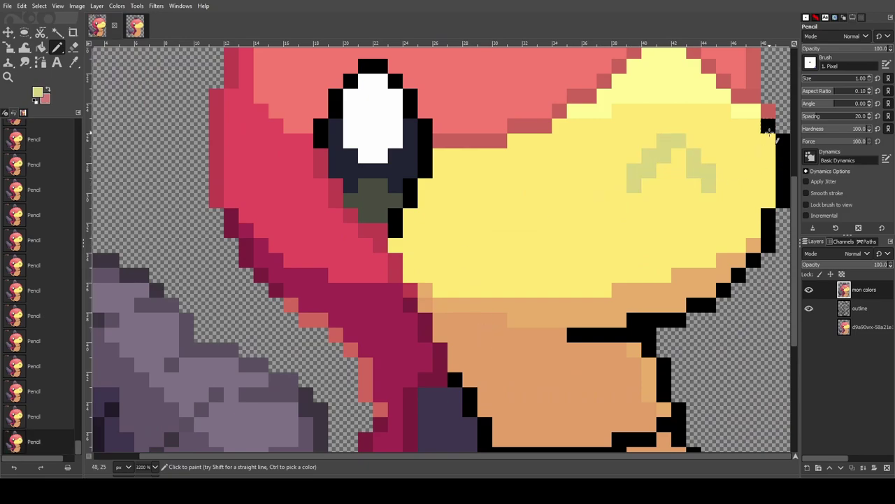
key("minus")
key("minus")
key("minus")
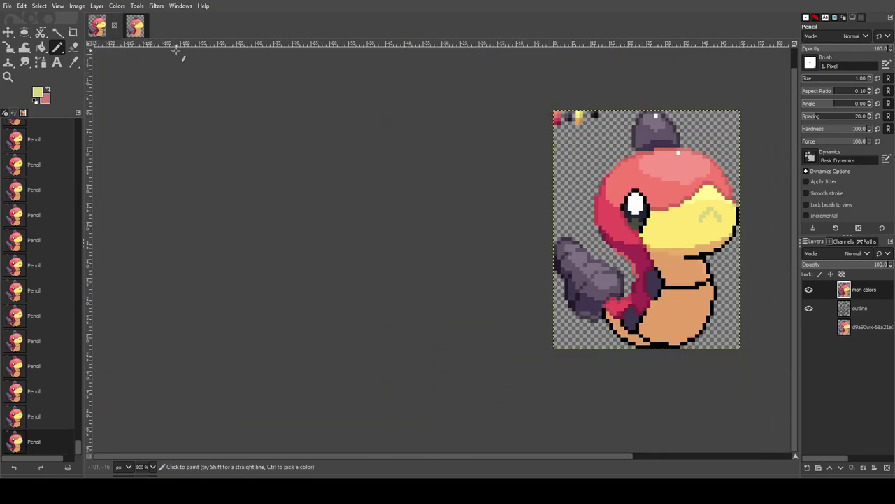
left_click(135, 28)
left_click(104, 30)
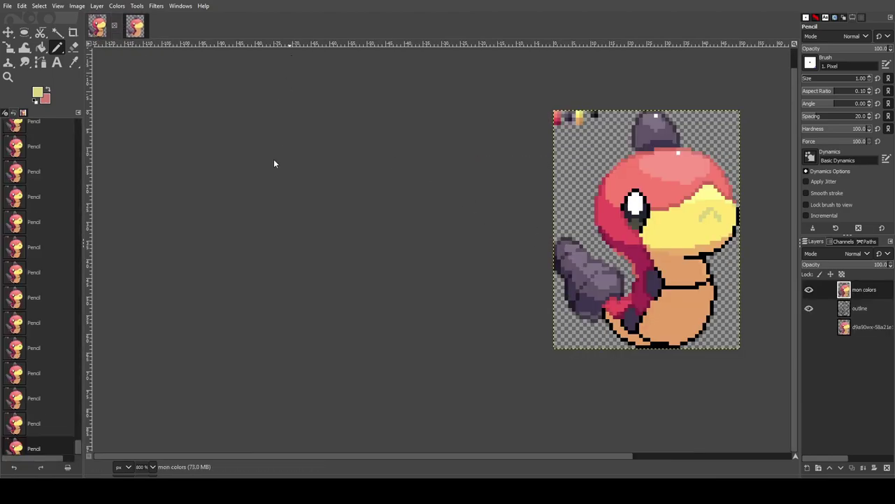
Pick the deeper dark-yellow swatch beside the main beak yellow and pencil it over the nostril mark
scroll(590, 113, "up", 5)
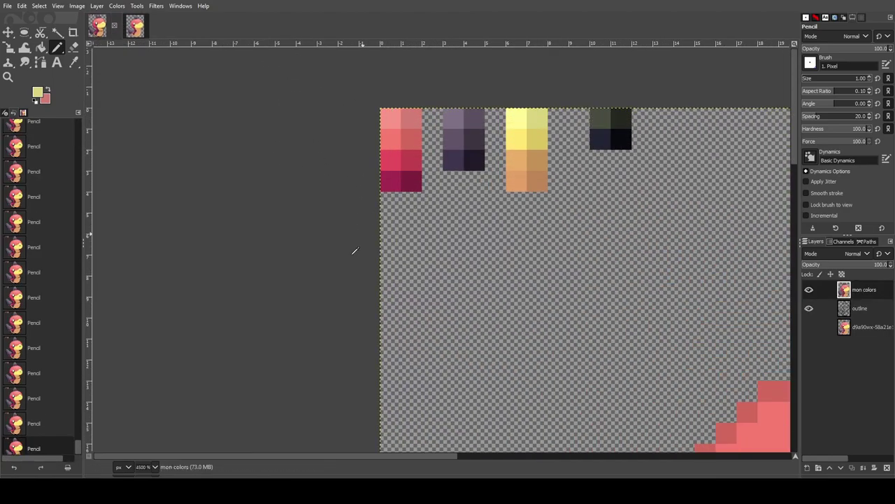
scroll(508, 394, "down", 5)
left_click_drag(451, 458, 659, 447)
scroll(654, 413, "down", 2)
mouse_move(608, 323)
left_mouse_down()
mouse_move(625, 283)
mouse_move(658, 261)
mouse_move(693, 289)
mouse_move(712, 325)
left_mouse_up()
scroll(656, 308, "down", 2)
scroll(652, 316, "up", 1)
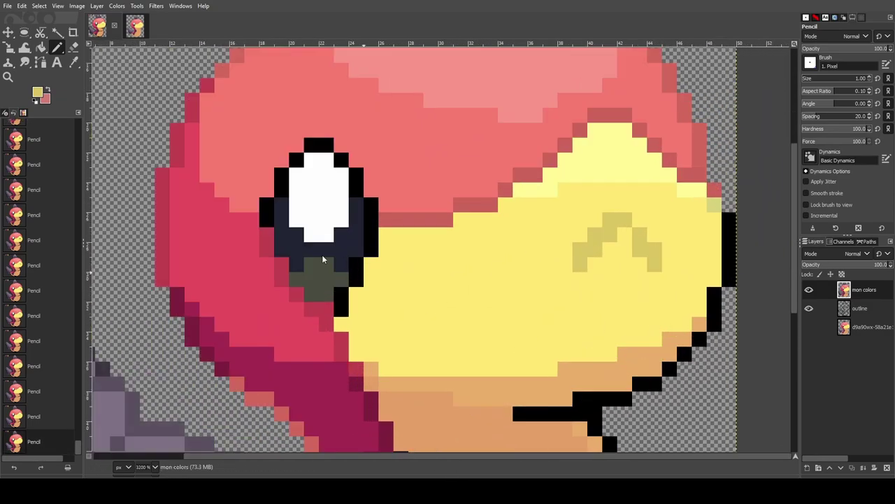
Trim the lower ends of the nostril mark with the main beak yellow, comparing versions with undo and redo
scroll(580, 267, "down", 1)
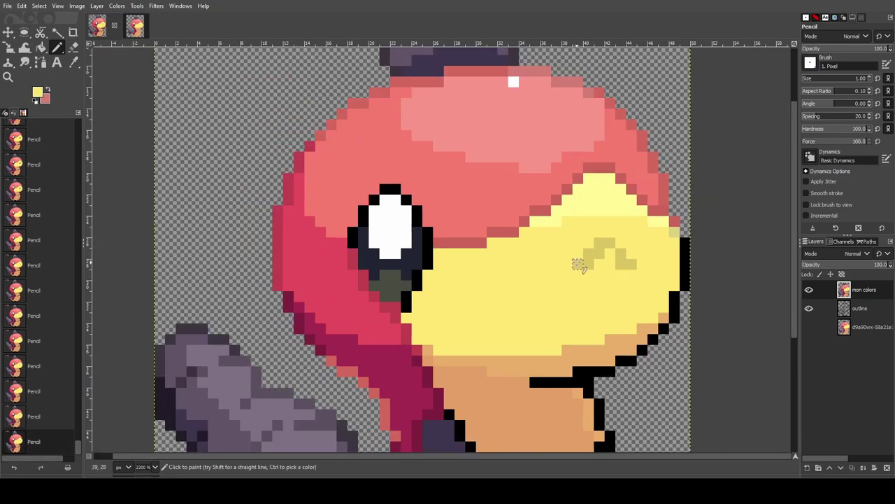
scroll(676, 340, "down", 4)
scroll(677, 394, "up", 2)
key("ctrl+z")
key("ctrl+z")
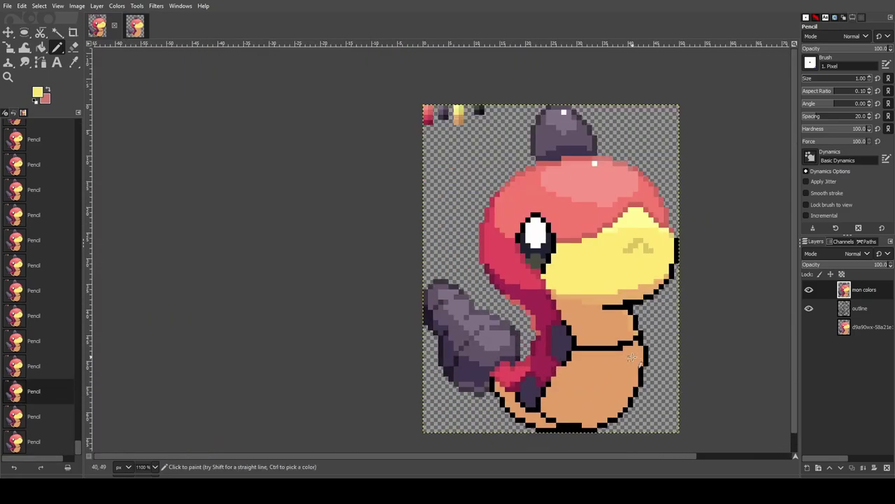
key("ctrl+y")
key("ctrl+y")
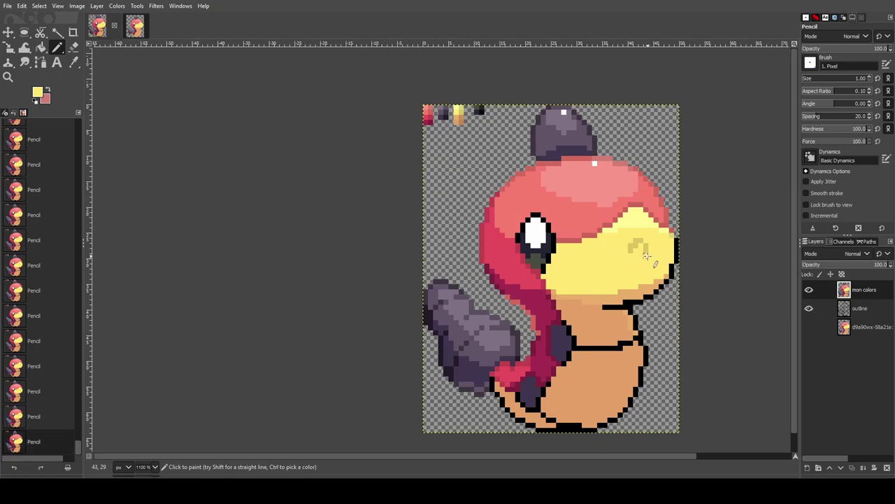
Check the nostril in the original artwork, undo the last pencil touch, and add a dark-yellow pixel at each lower end of the mark
left_click(141, 26)
left_click(99, 26)
key("ctrl+z")
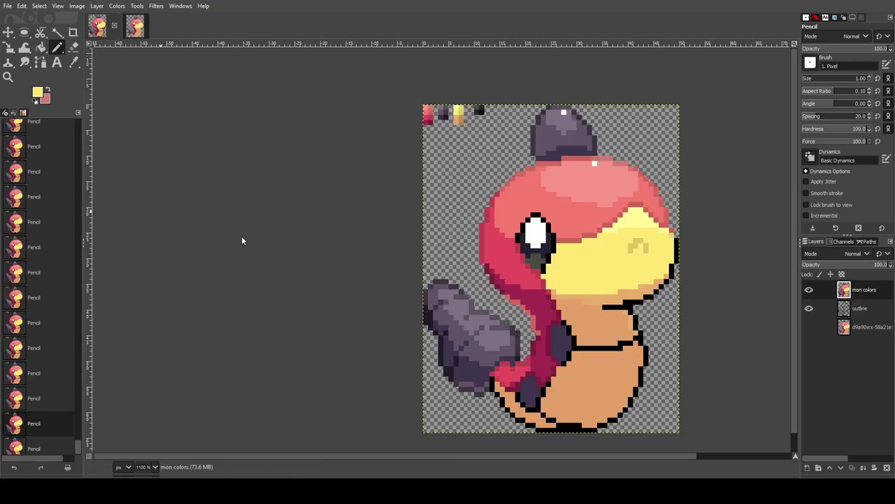
left_click(631, 247, "ctrl")
left_click(626, 255)
left_click(652, 255)
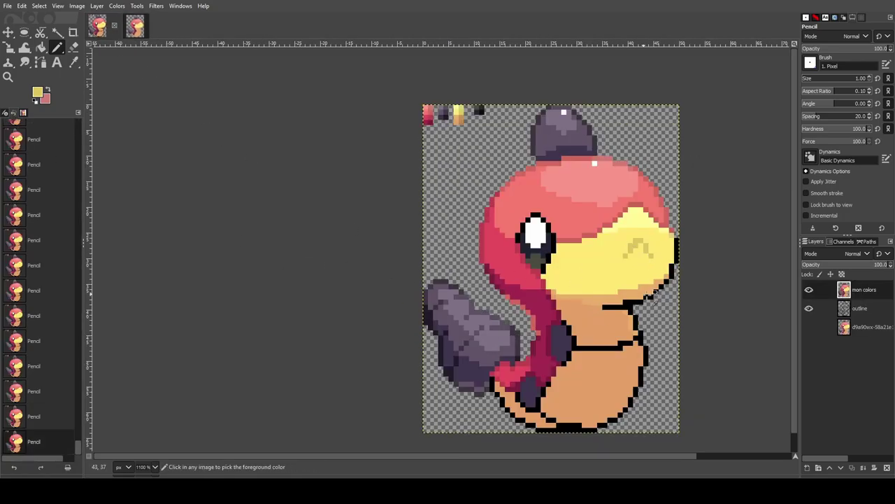
Pencil the dark yellow over the black outline along the beak's front edge
scroll(621, 287, "down", 2)
scroll(529, 225, "up", 3)
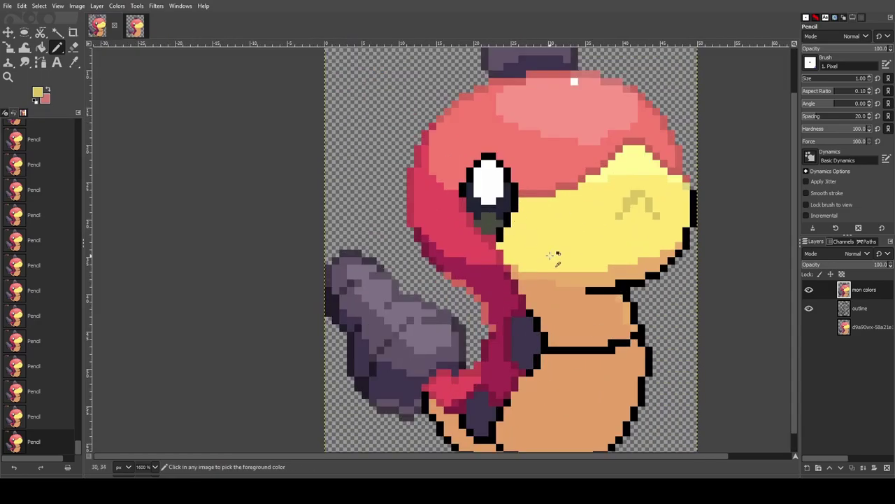
scroll(677, 219, "up", 2)
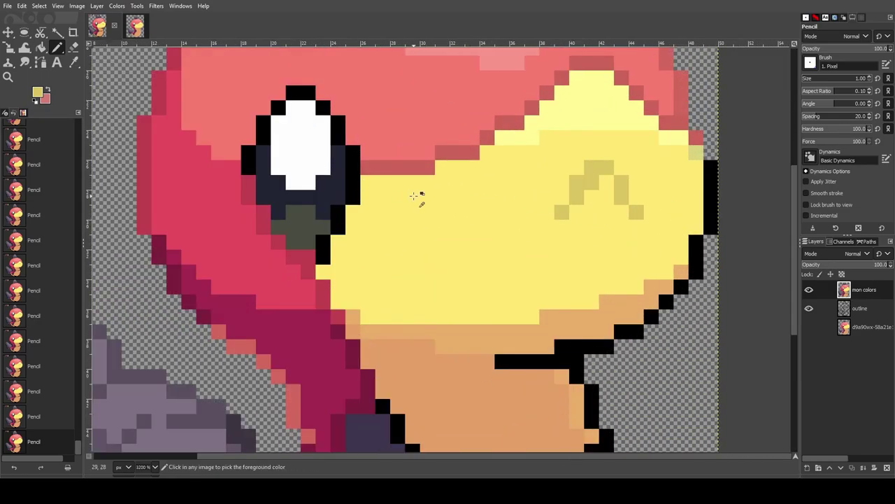
scroll(416, 194, "down", 2)
left_click_drag(561, 244, 562, 275)
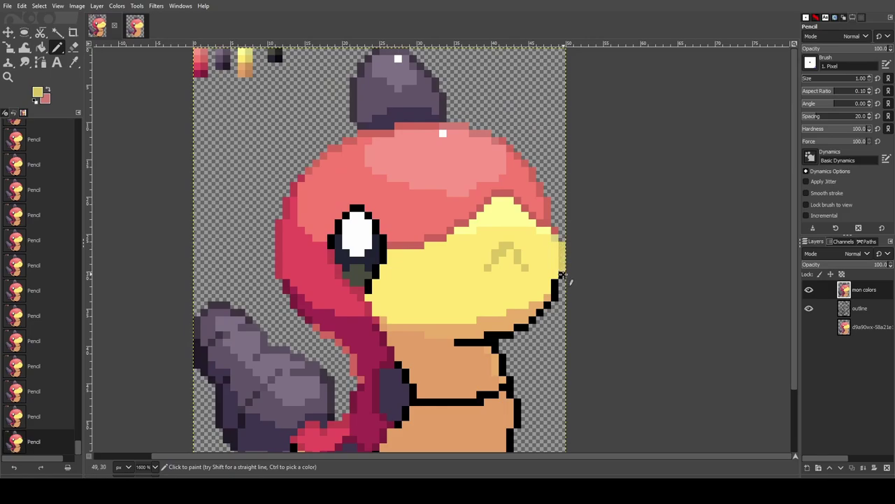
Compare the beak with the original artwork and pencil dark yellow over the black border between the eye and the beak
left_click(101, 28)
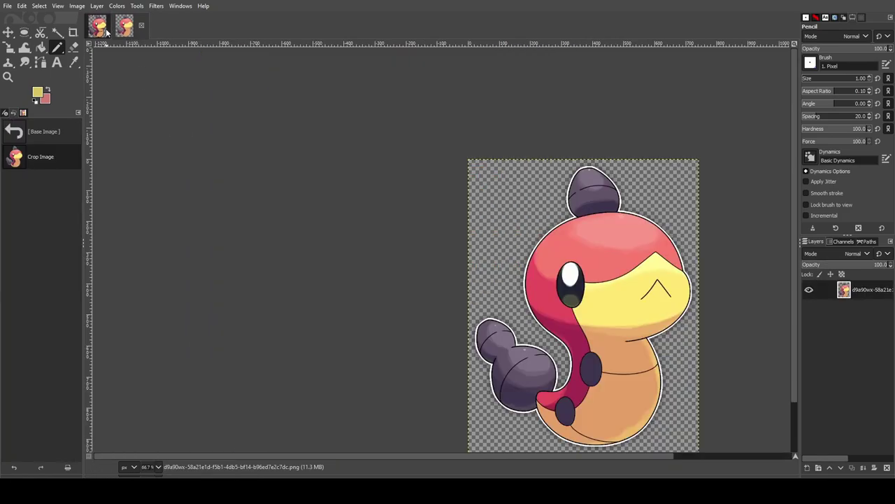
left_click(136, 29)
left_click(98, 27)
left_click(135, 27)
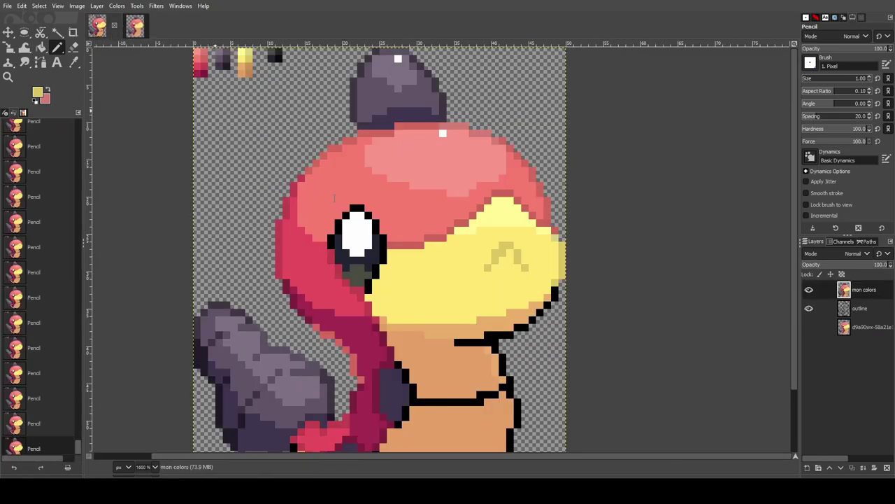
left_click_drag(369, 290, 376, 267)
left_click(383, 260)
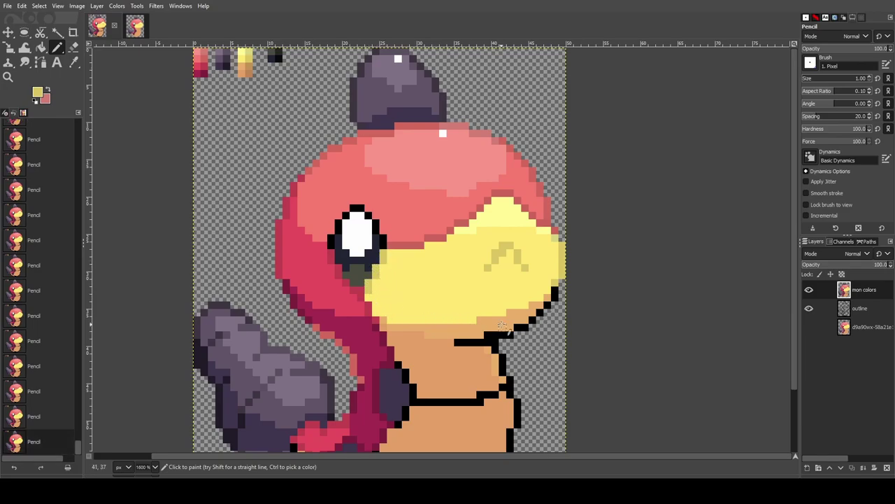
Pick the darker orange shades, check the original artwork, and pencil them over the black outline along the beak's underside and chin line
left_click(245, 67, "ctrl")
left_click(100, 28)
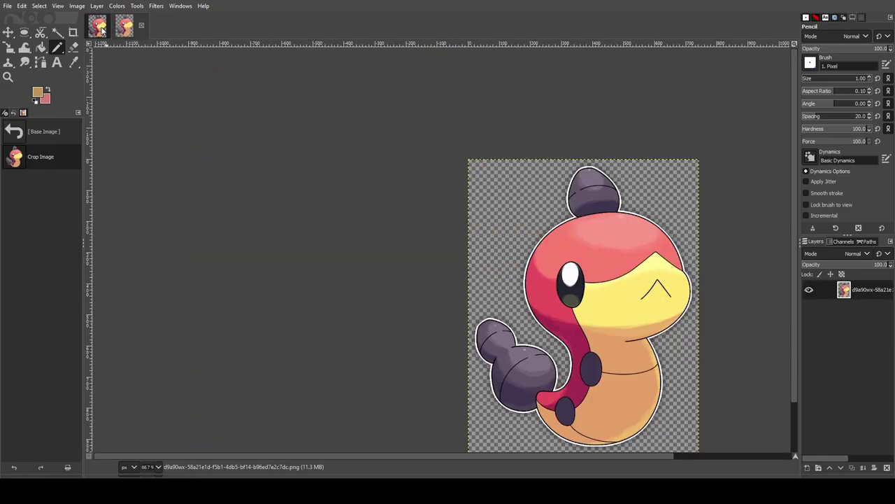
left_click(103, 30)
left_click(125, 27)
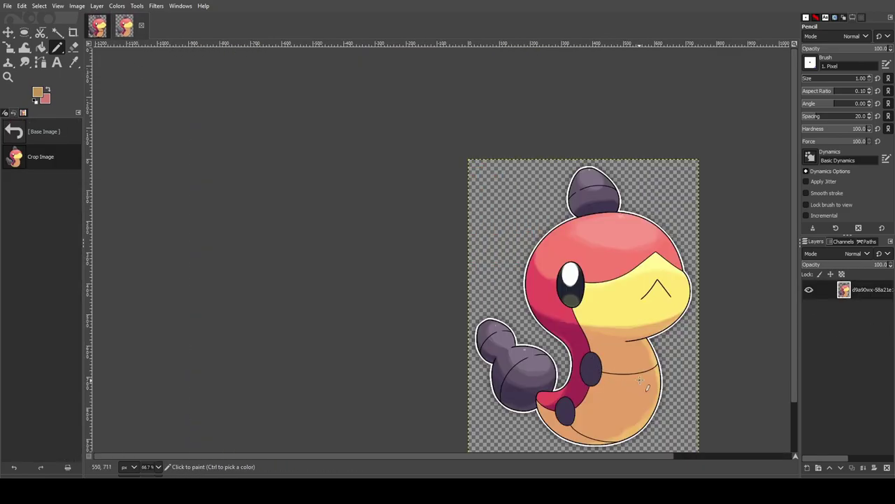
scroll(699, 336, "up", 3)
scroll(689, 325, "down", 3)
left_click(125, 26)
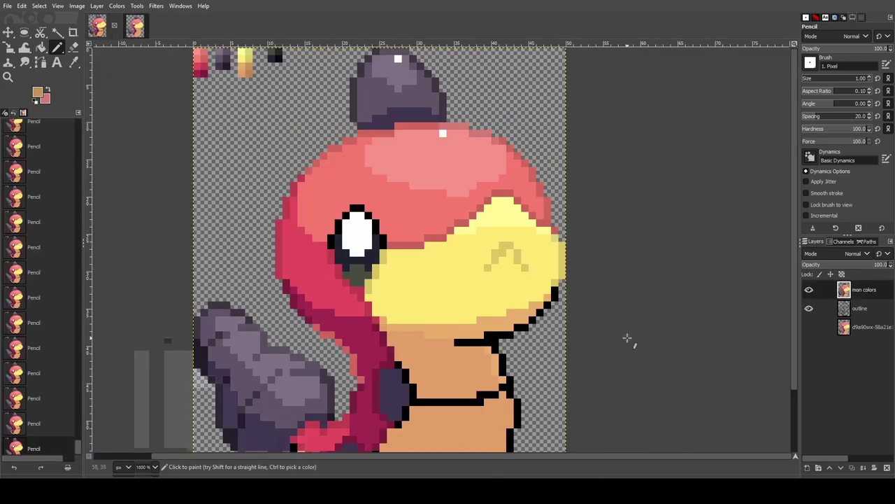
left_click(540, 311)
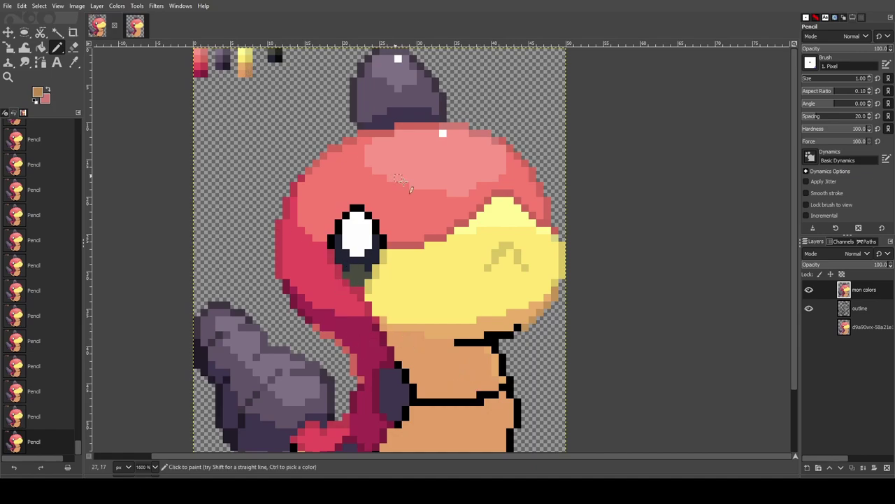
left_click_drag(460, 342, 510, 335)
left_click(518, 327)
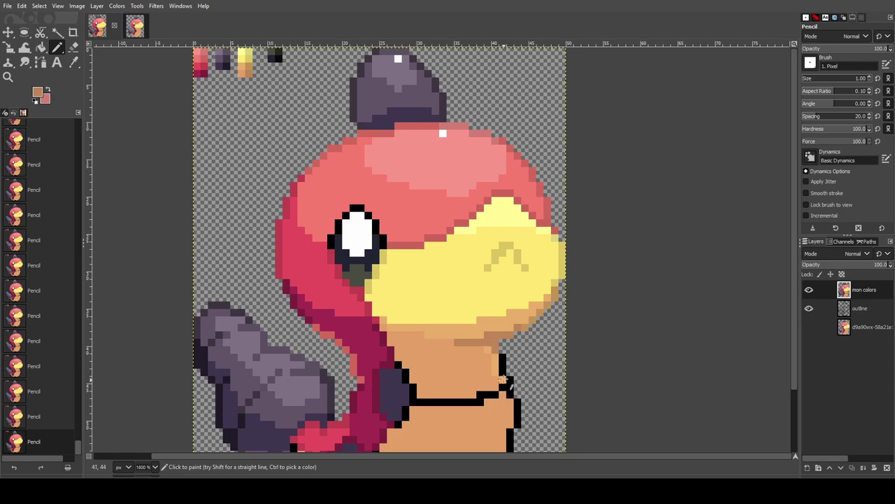
Undo the latest orange pencil strokes along the neck's front outline
scroll(511, 394, "down", 2)
key("ctrl+z")
key("ctrl+z")
key("ctrl+z")
key("ctrl+z")
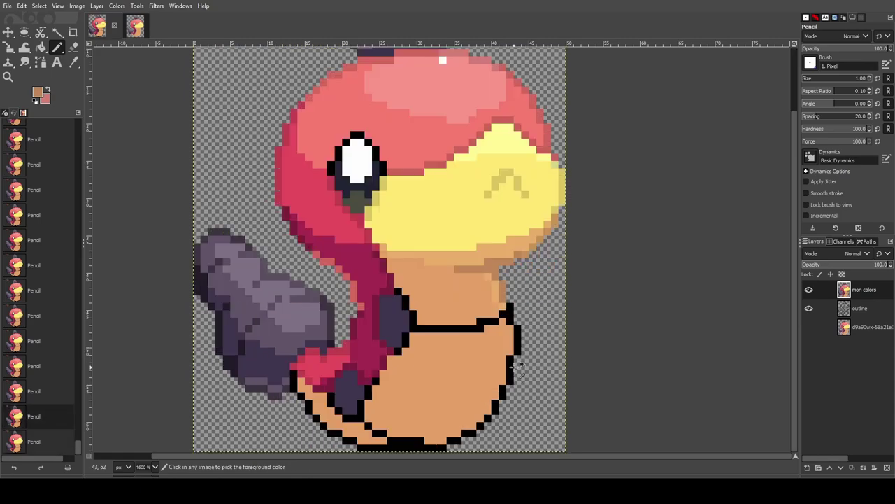
Examine the edge highlights on the neck and belly in the original artwork and compare them with the sprite
left_click(135, 26)
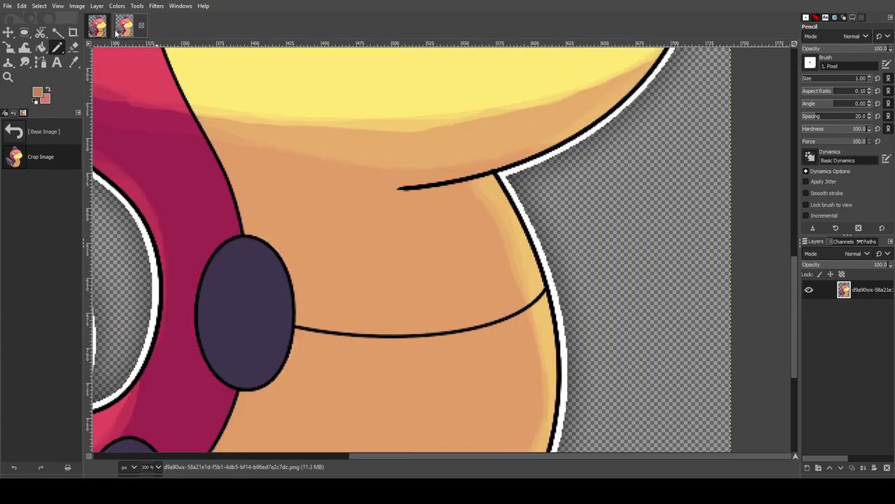
left_click(102, 28)
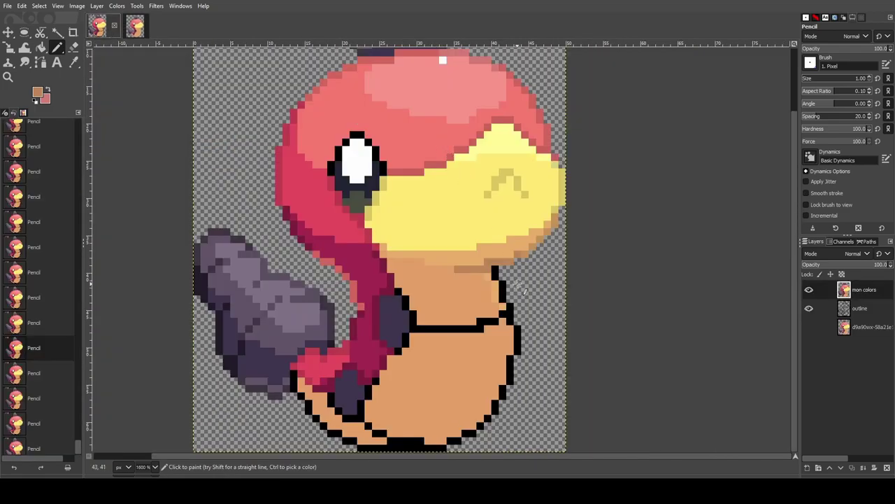
scroll(514, 281, "up", 2)
left_click(141, 22)
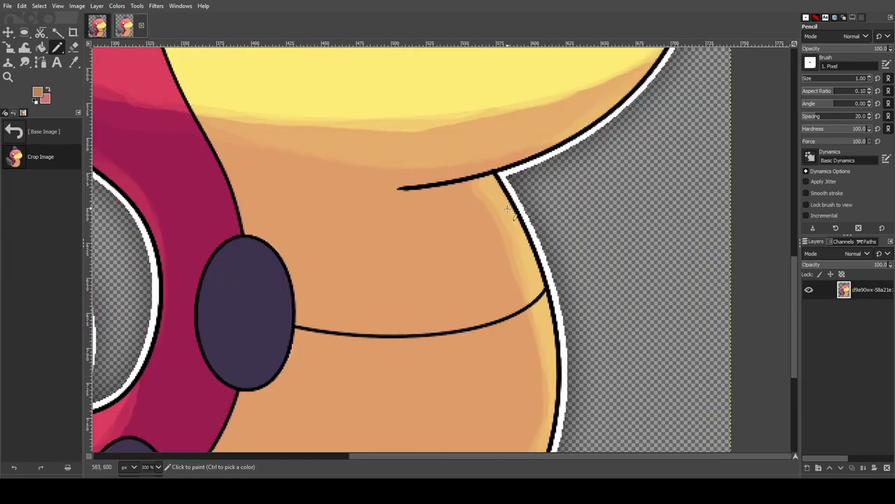
scroll(442, 221, "down", 2)
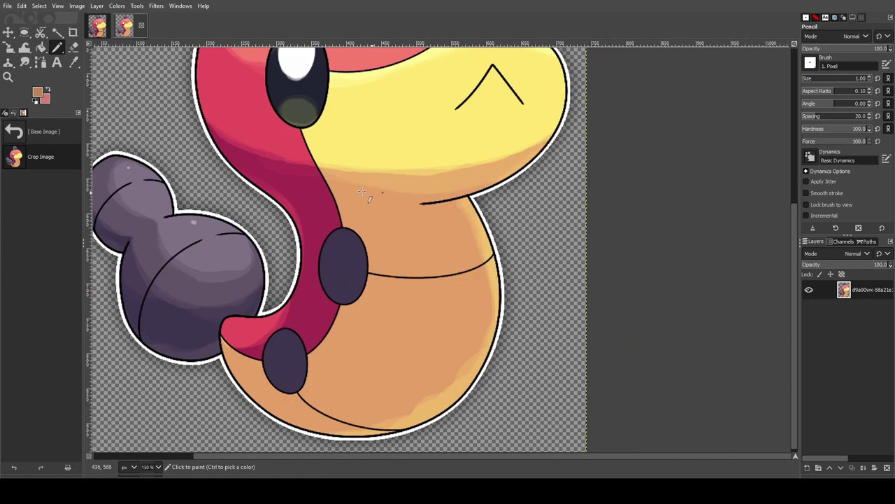
key("alt+1")
scroll(481, 350, "down", 5)
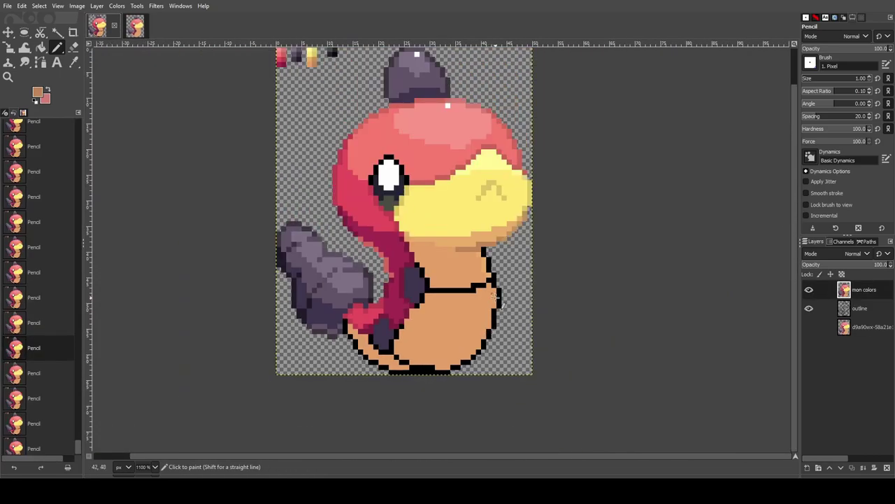
scroll(517, 375, "up", 4)
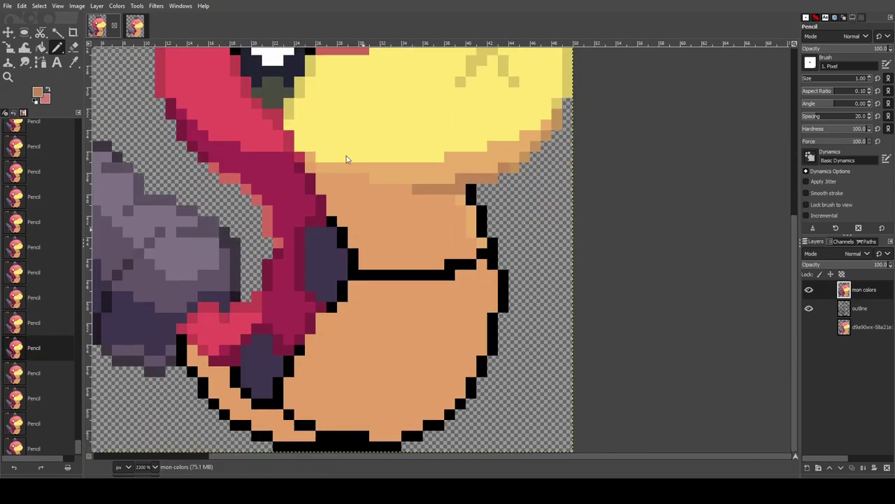
Pick the light orange highlight from the original artwork, pencil one pixel inside the neck's upper front edge, and compare with the original
left_click(135, 25)
left_click(98, 26)
left_click(135, 27)
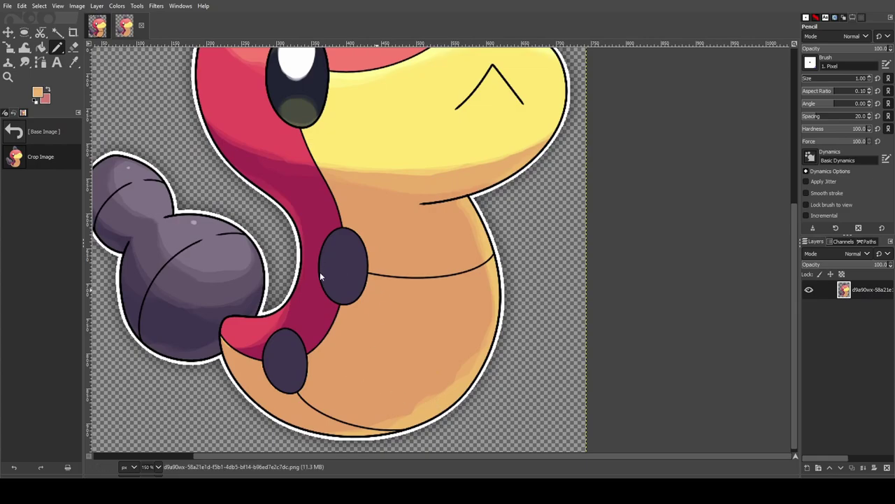
left_click(99, 26)
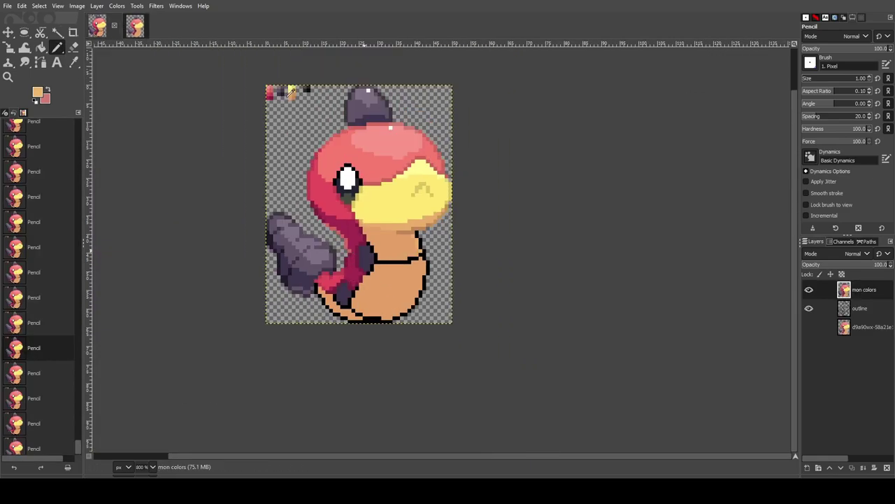
scroll(323, 133, "up", 3)
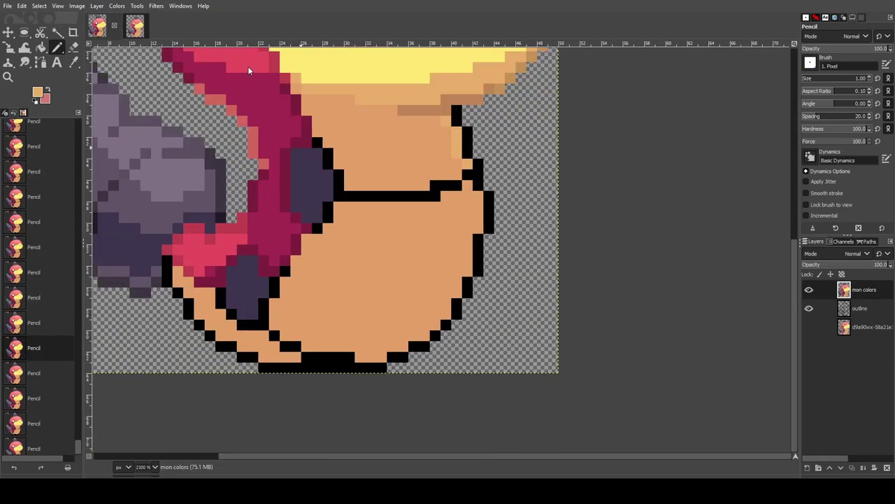
left_click(135, 26)
left_click(98, 27)
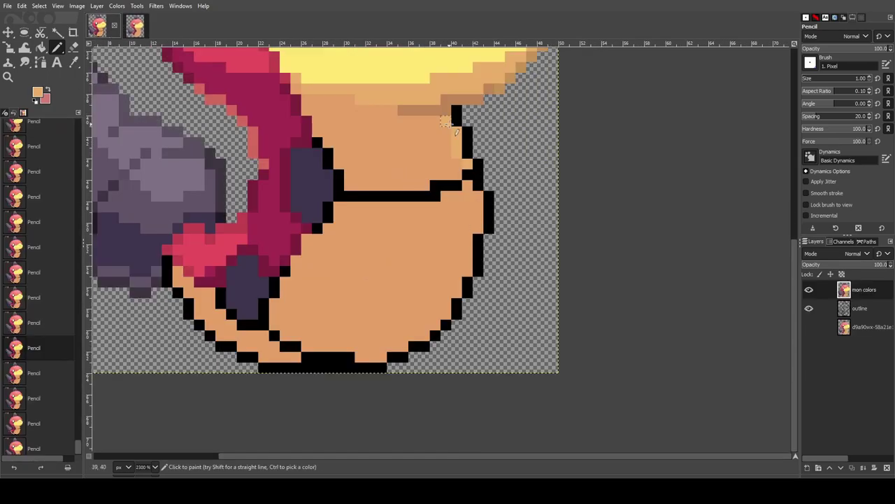
left_click(447, 122)
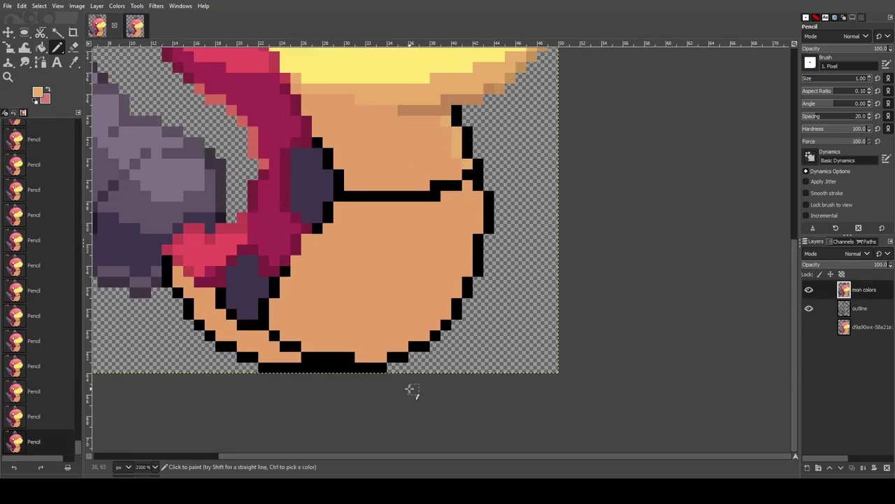
left_click(136, 28)
left_click(99, 27)
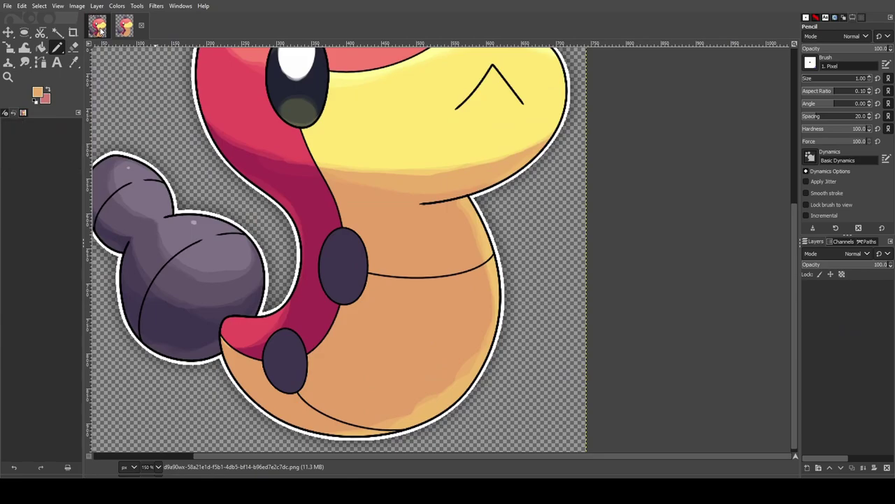
left_click(135, 27)
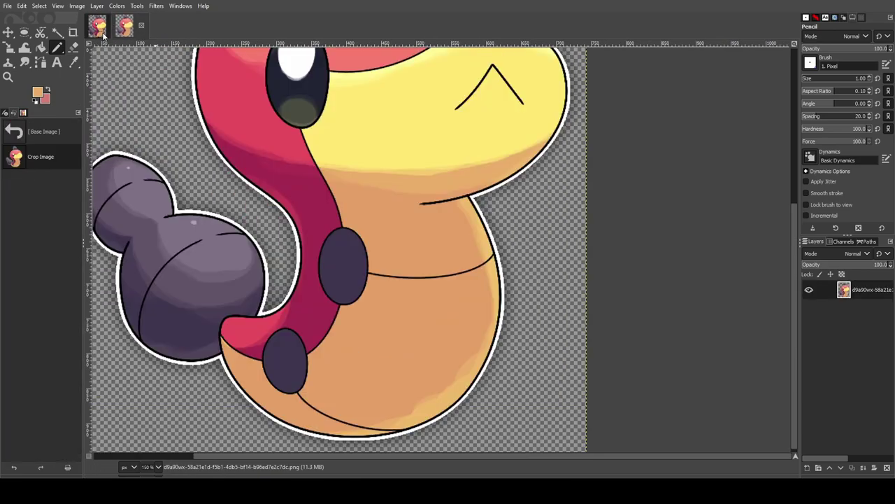
Compare with the original artwork, pencil a light orange test pixel beside the belly, and adjust one black outline pixel at the belly's bottom crease
left_click(102, 32)
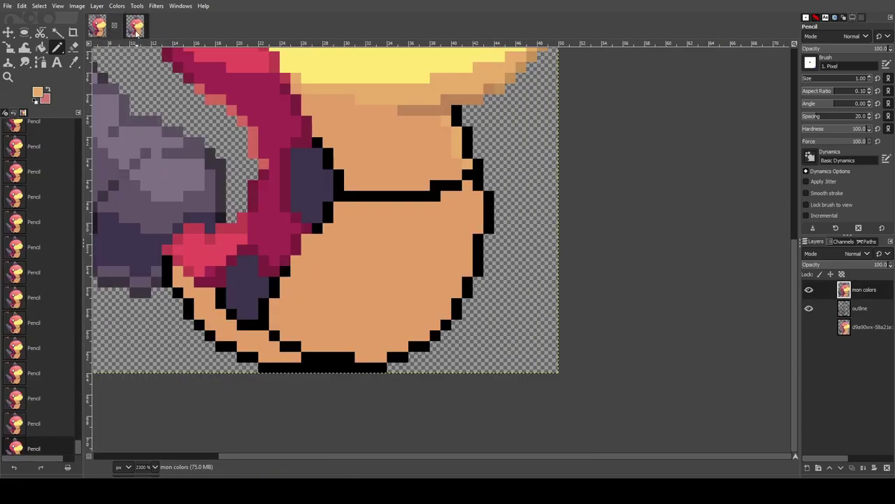
left_click(137, 29)
left_click(104, 31)
left_click(522, 250)
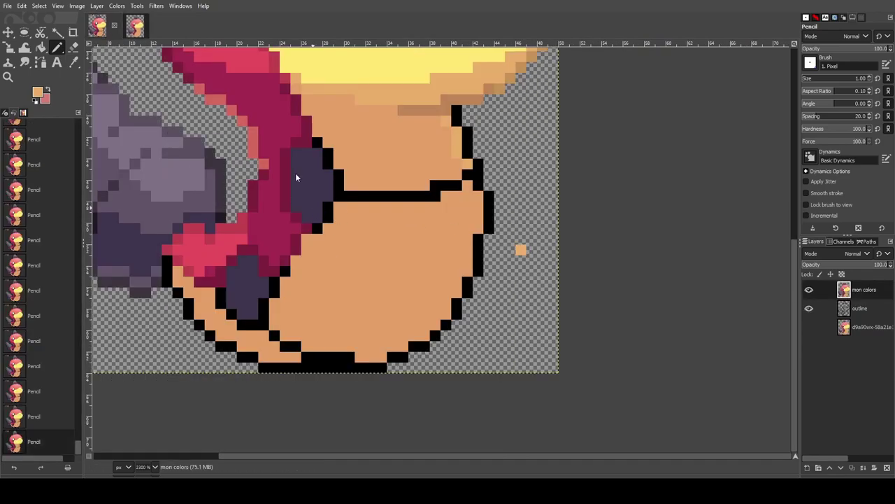
left_click(298, 346, "ctrl")
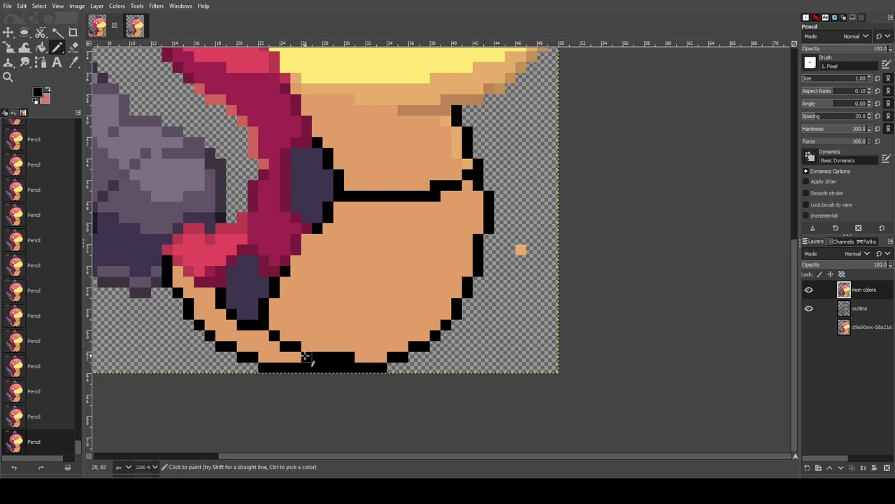
key("ctrl+z")
left_click(307, 346)
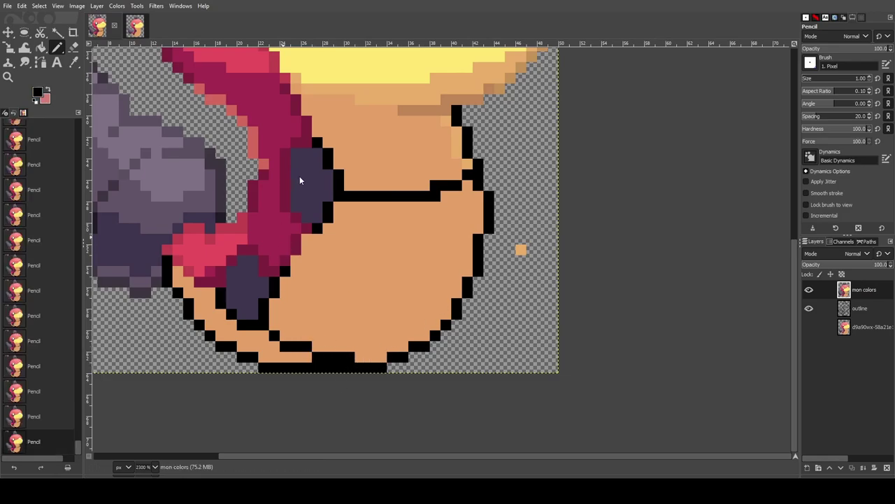
Pick the light orange from the test pixel and pencil highlights just inside the belly's lower front outline, following the original artwork
left_click(524, 249, "ctrl")
left_click(133, 28)
left_click(99, 27)
left_click(371, 357)
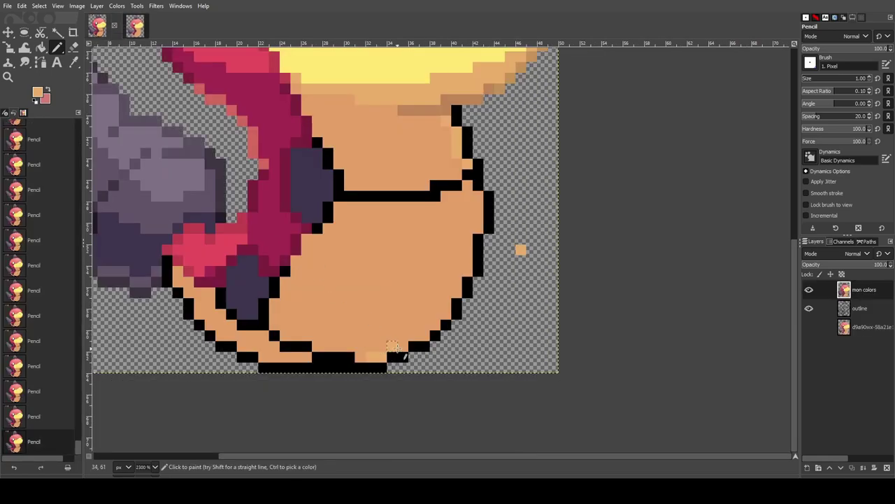
left_click(445, 314)
Check the original artwork and pencil the light orange highlight inside the belly's upper front edge, just below the neck crease
left_click(134, 28)
left_click(99, 27)
left_click(98, 25)
left_click(135, 26)
left_click(477, 200)
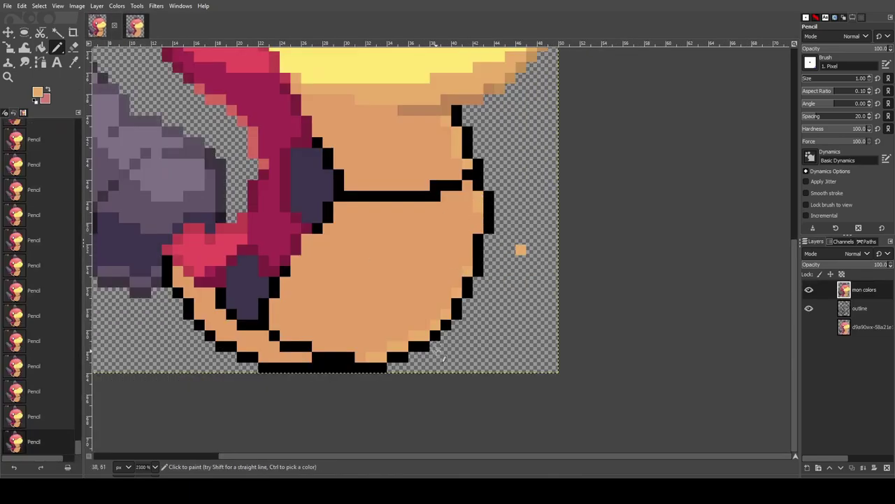
left_click(104, 31)
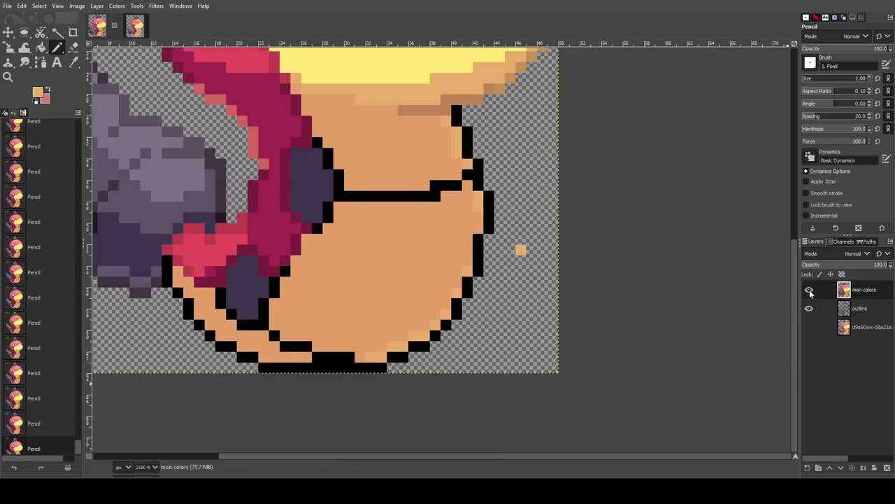
Compare against the scaled-down original by toggling layer visibility, and thicken the light orange highlight along the belly's lower front edge on mon colors
left_click(810, 289)
left_click(809, 327)
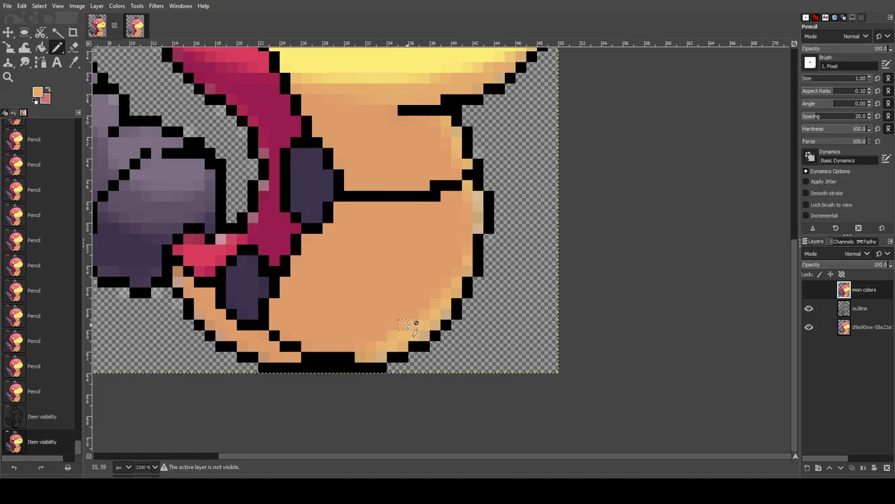
left_click(810, 289)
left_click(414, 328)
left_click(434, 322)
left_click(441, 315)
left_click(443, 309)
left_click(446, 303)
Widen the light orange highlight inward along the belly's underside and extend it by single pixels up the front curve
left_click(403, 335)
left_click(402, 326)
left_click(393, 336)
left_click(383, 346)
left_click(360, 358)
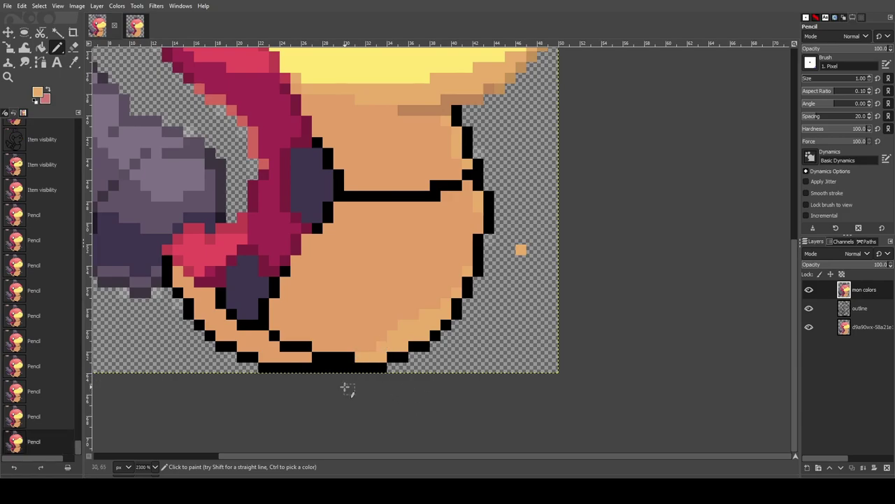
left_click(435, 303)
left_click(447, 293)
left_click(456, 282)
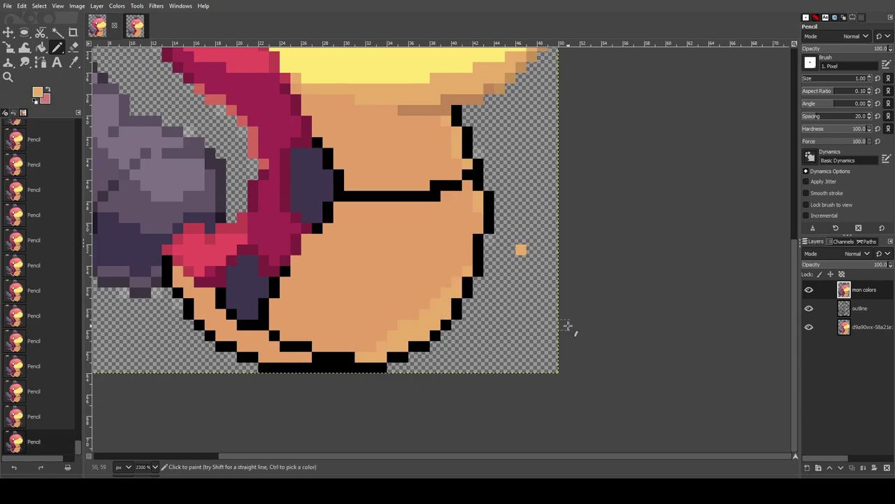
Toggle the mon colors layer to compare with the original, and continue the light orange highlight up the belly's front edge
left_click(809, 289)
left_click(809, 289)
left_click(809, 289)
left_click(809, 289)
left_click(465, 251)
left_click(467, 254)
left_click(810, 289)
left_click(809, 289)
left_click(476, 219)
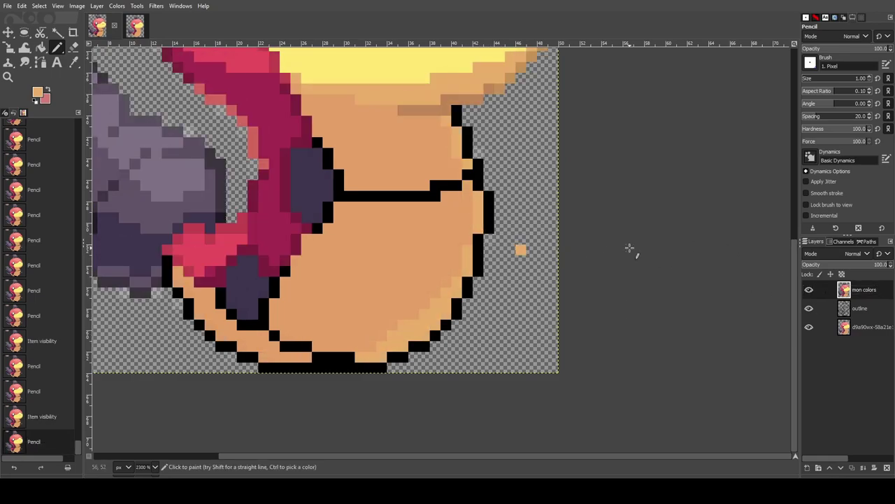
Darken the test pixel to a tan shade and pencil that tan over the black outline along the neck's front edge
scroll(476, 257, "down", 4)
scroll(480, 279, "up", 4)
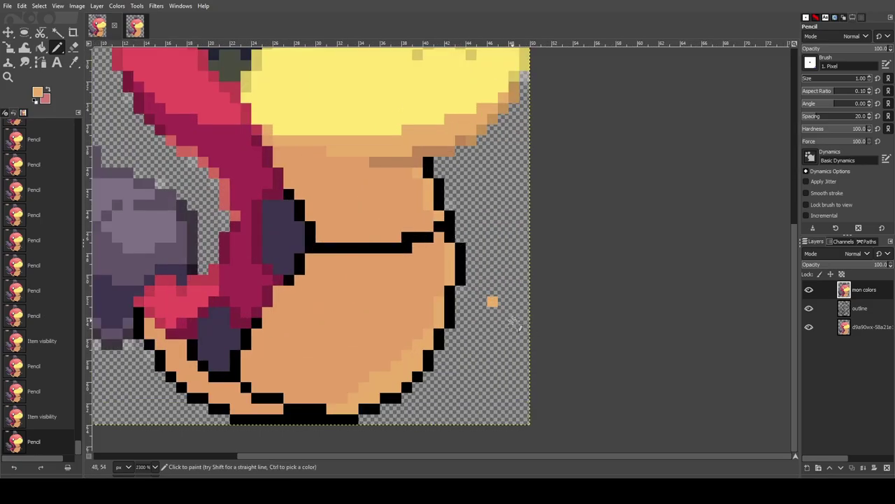
left_click(493, 301)
left_click_drag(429, 163, 439, 204)
left_click(449, 216)
left_click(449, 226)
left_click(439, 227)
left_click(449, 237)
Pencil the tan shade over the black outline around the belly's front and underside, and compare with the original artwork
mouse_move(460, 247)
left_mouse_down()
mouse_move(451, 334)
mouse_move(440, 333)
mouse_move(426, 375)
mouse_move(345, 420)
mouse_move(321, 420)
mouse_move(310, 408)
mouse_move(302, 416)
mouse_move(317, 423)
mouse_move(256, 419)
mouse_move(322, 420)
left_mouse_up()
left_click(133, 27)
left_click(125, 26)
key("ctrl+z")
scroll(393, 351, "down", 3)
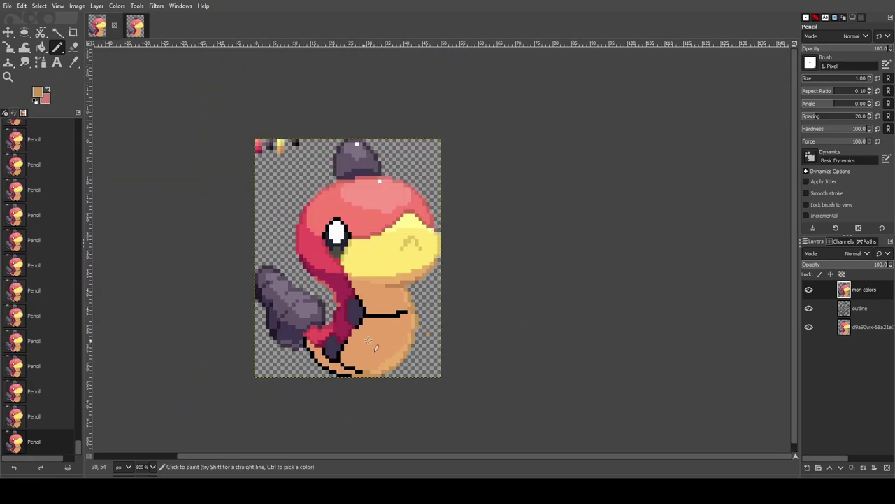
Pick the dark red from the head's outline and pencil it over the black outline around the eye's upper half
scroll(270, 160, "up", 3)
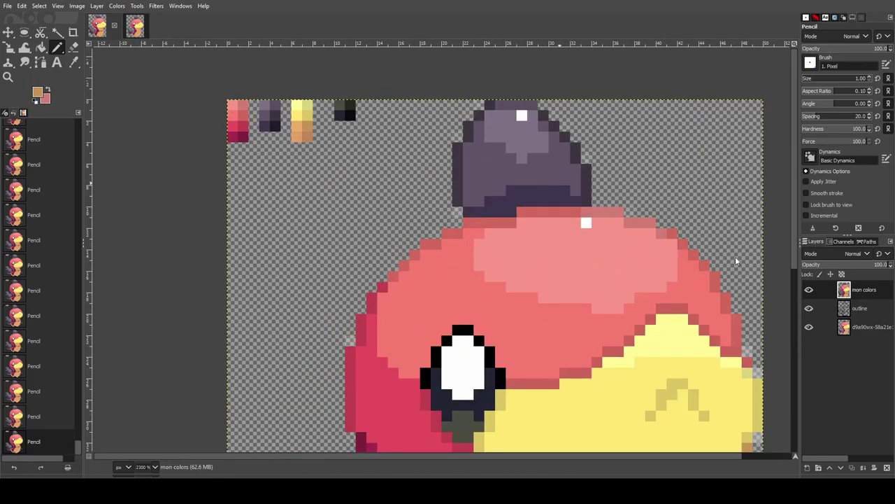
scroll(670, 144, "down", 2)
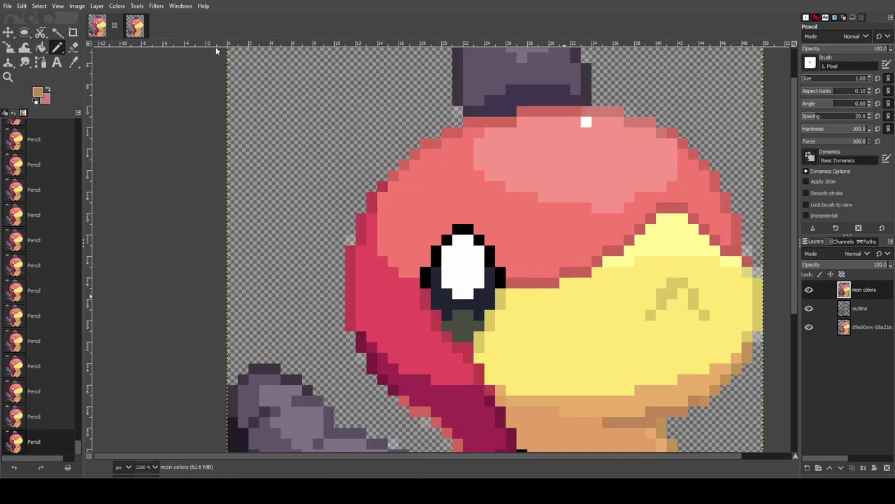
left_click(47, 91)
left_click(430, 144, "ctrl")
left_click(425, 283)
mouse_move(426, 272)
left_mouse_down()
mouse_move(446, 240)
mouse_move(468, 229)
mouse_move(502, 283)
left_mouse_up()
scroll(563, 265, "down", 3)
Recolour the white highlight pixels light purple on the crest and pale pink on the head, adding swatches of both beneath the palette
scroll(562, 199, "up", 4)
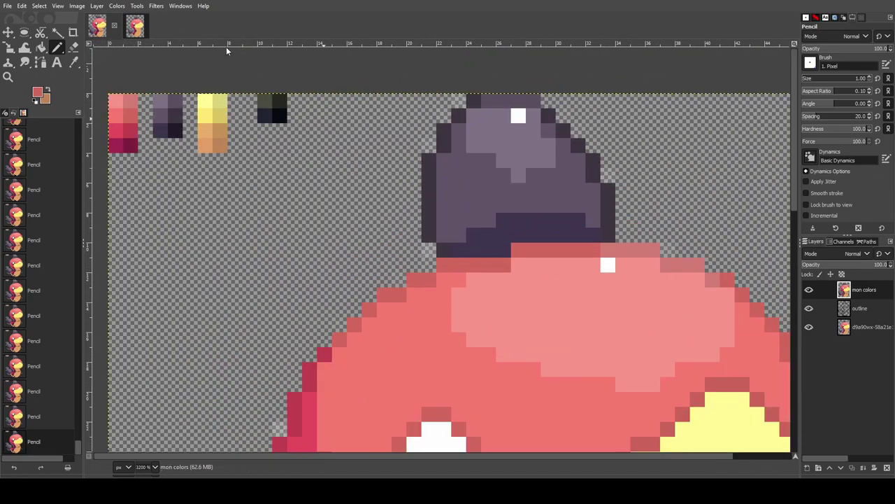
left_click(166, 104, "ctrl")
left_click(160, 145)
left_click(519, 116)
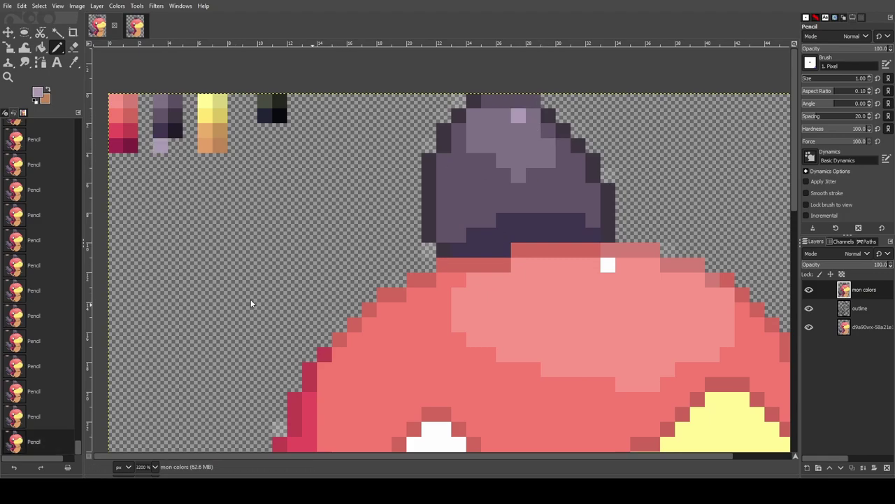
left_click(231, 280)
left_click(160, 146)
left_click(518, 116)
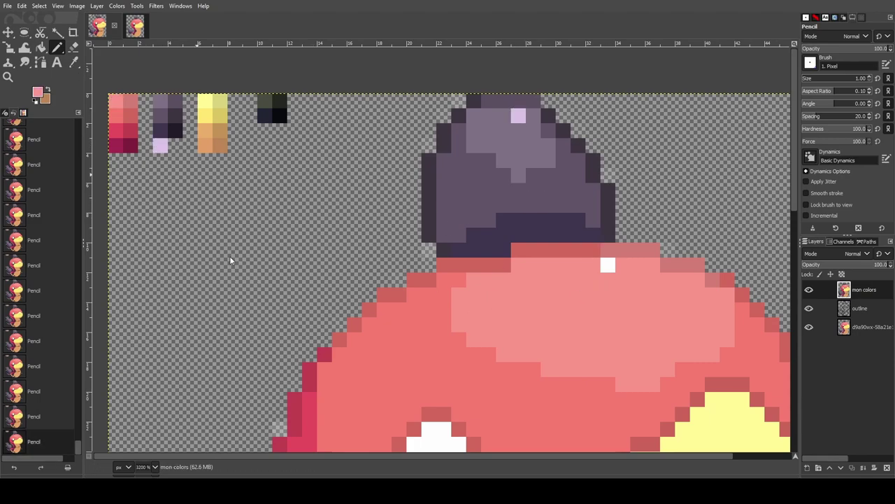
left_click(115, 161)
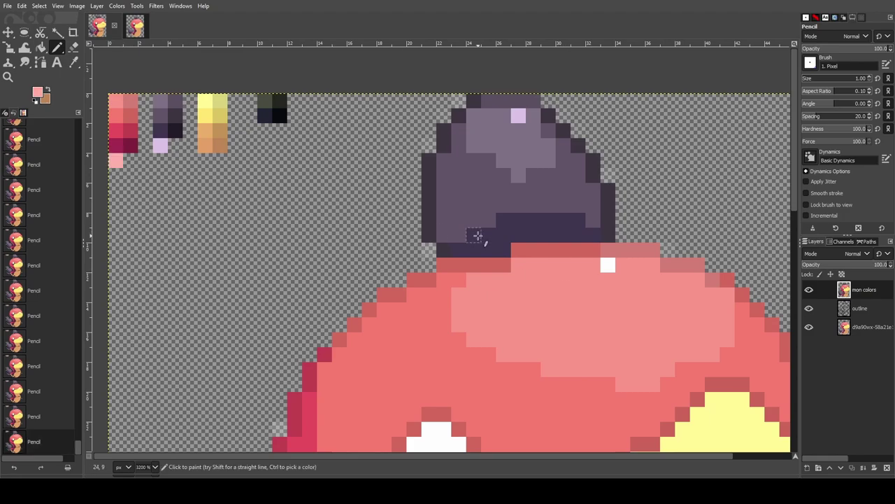
left_click(608, 265)
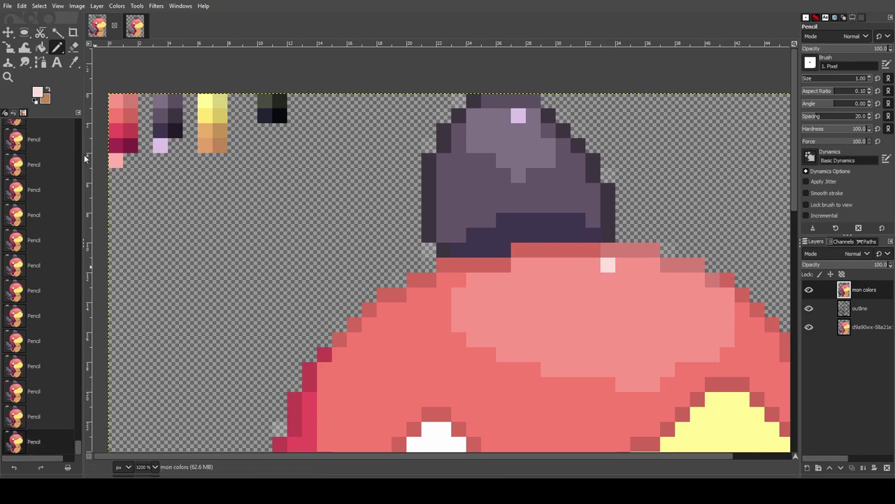
Erase the stray tan test pixel beside the belly
scroll(606, 274, "down", 4)
scroll(463, 302, "up", 4)
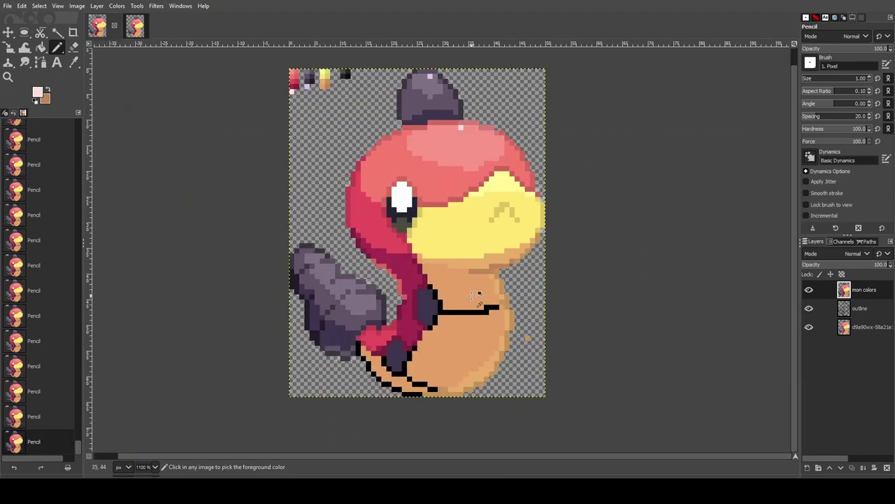
key("shift+e")
left_click(585, 380)
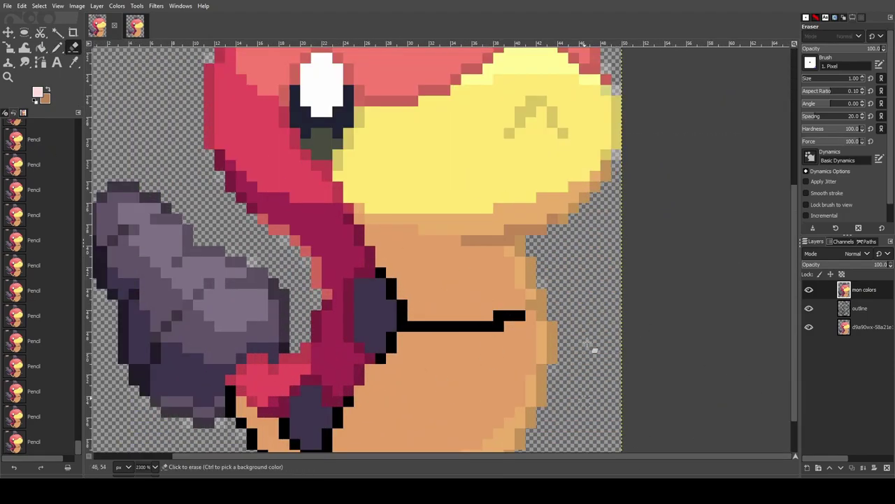
Pencil the darker orange-brown over the black outline beside the upper purple spot and along the crease between neck and belly
scroll(300, 290, "up", 3)
scroll(299, 289, "down", 2)
scroll(475, 337, "up", 2)
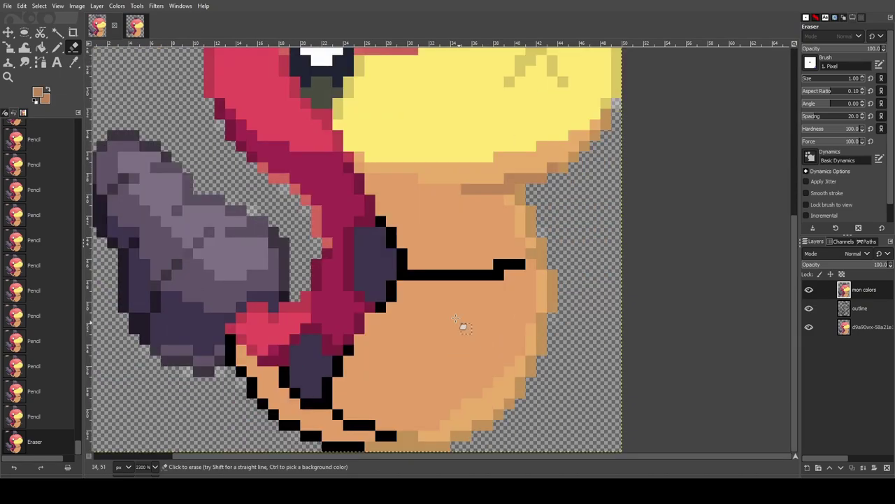
left_click(381, 220)
key("n")
left_click(381, 221)
mouse_move(391, 231)
left_mouse_down()
mouse_move(405, 277)
mouse_move(383, 306)
mouse_move(413, 274)
mouse_move(520, 272)
left_mouse_up()
left_click(392, 285)
left_click(392, 296)
left_click(381, 306)
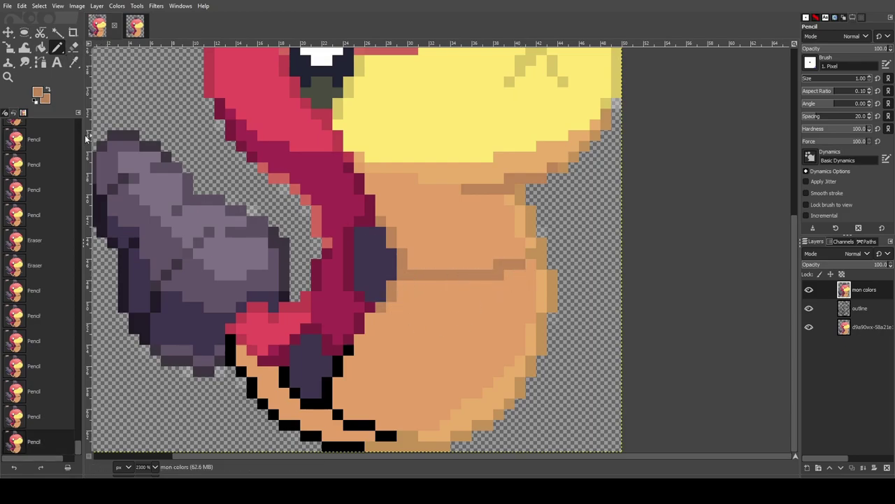
Place an orange-brown test pixel beside the body, retouch the front end of the belly crease, and erase the test pixel
left_click(606, 253)
left_click(519, 272, "ctrl")
left_click(499, 264)
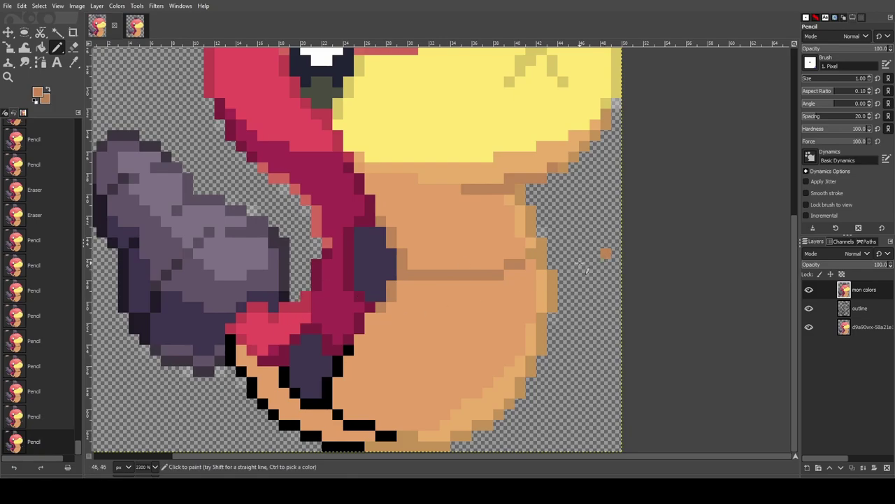
left_click(69, 50)
double_click(605, 253)
key("n")
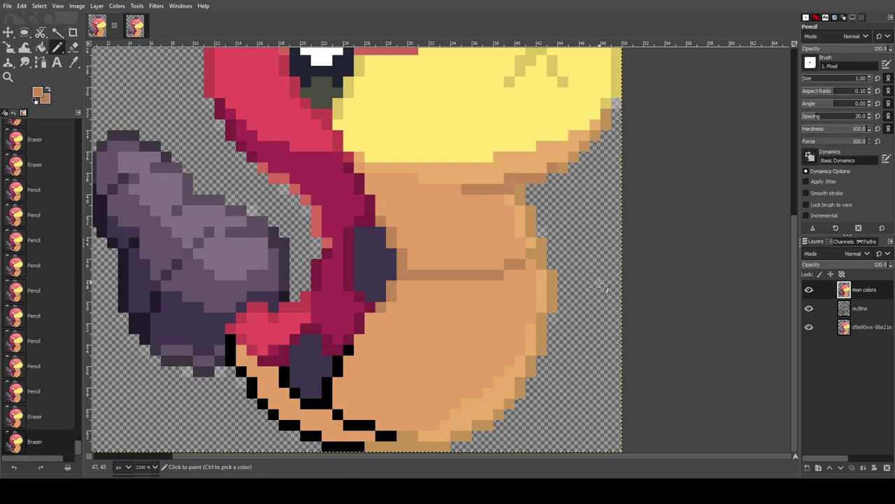
Pencil the orange-brown over the remaining black lines around the lower purple spot, the bottom crease and the rear underside of the body
left_click_drag(388, 436, 349, 426)
left_click(339, 415)
left_click(349, 350)
left_click_drag(337, 363, 338, 372)
mouse_move(327, 382)
left_mouse_down()
mouse_move(328, 394)
mouse_move(305, 404)
mouse_move(284, 371)
left_mouse_up()
left_click(295, 393)
mouse_move(360, 447)
left_mouse_down()
mouse_move(290, 425)
mouse_move(253, 392)
mouse_move(233, 359)
mouse_move(243, 360)
mouse_move(231, 340)
left_mouse_up()
scroll(479, 319, "down", 1)
scroll(486, 319, "down", 4)
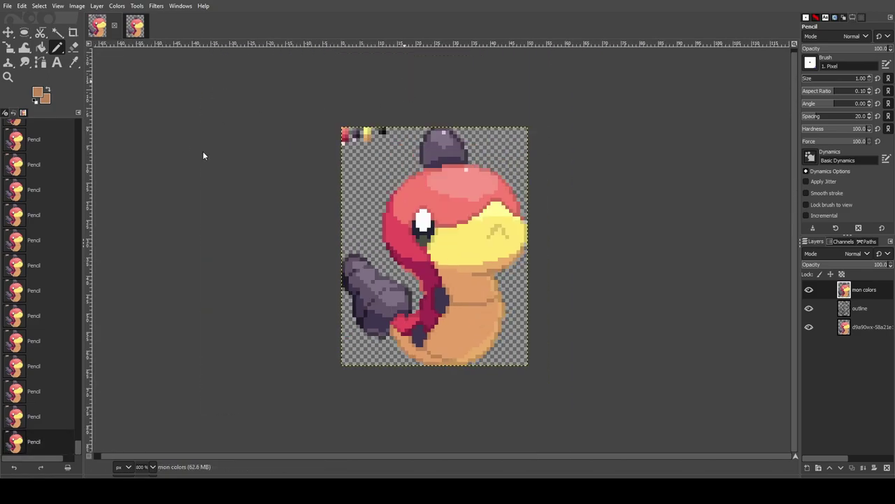
Set the foreground to white and the background to black, and hide the original artwork and outline layers
key("d")
key("x")
left_click(8, 32)
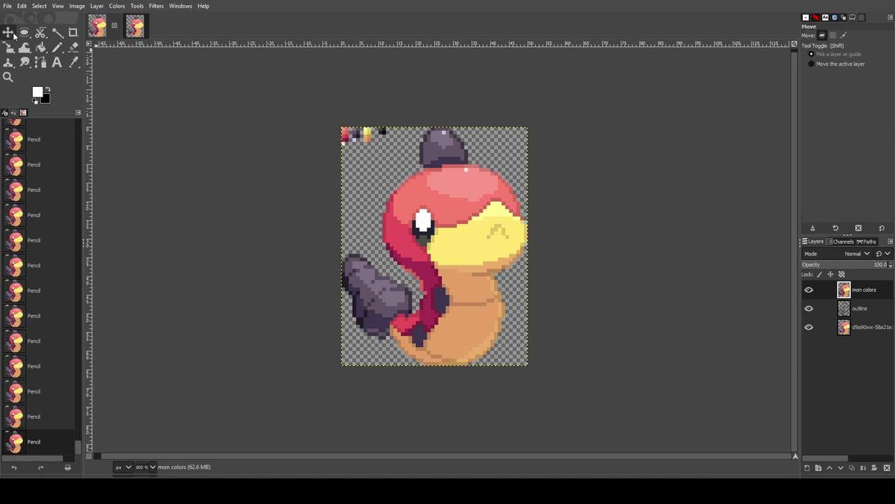
left_click(809, 327)
left_click(809, 308)
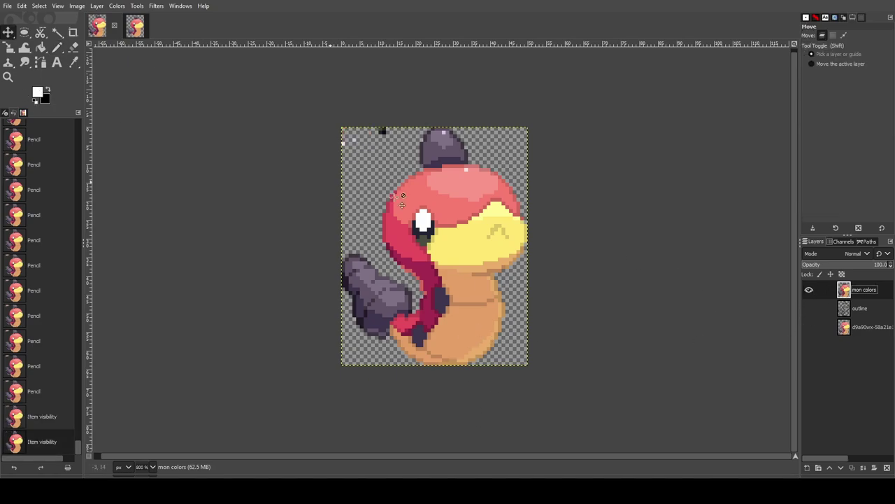
Select the palette swatches in the canvas corner with an ellipse, cut them, and paste them into a new layer
left_click(74, 47)
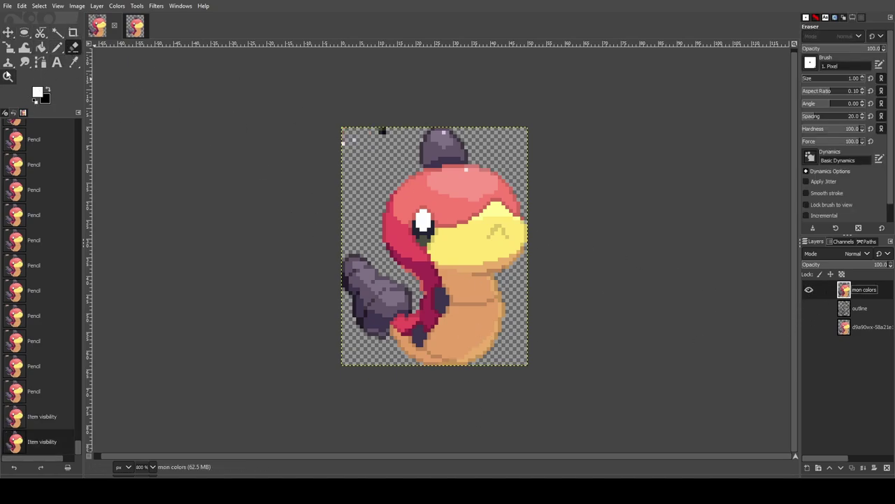
left_click(24, 32)
mouse_move(333, 117)
left_mouse_down()
mouse_move(380, 128)
mouse_move(390, 159)
left_mouse_up()
key("ctrl+x")
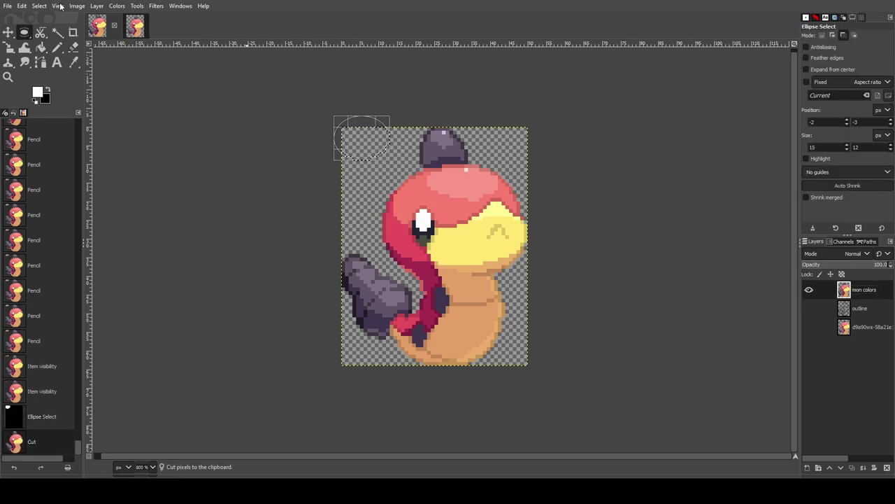
key("ctrl+v")
left_click(808, 467)
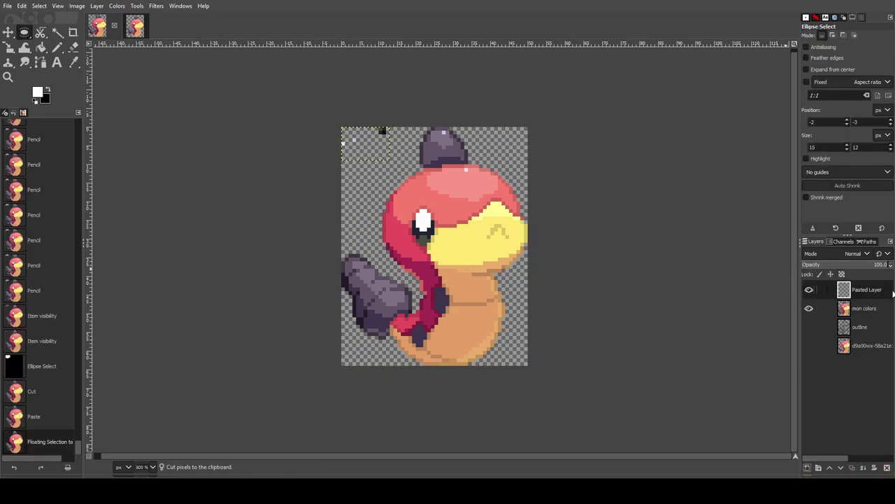
Show the outline and original artwork layers again, and move the pasted palette layer below mon colors
left_click(859, 308)
left_click(810, 327)
left_click(810, 346)
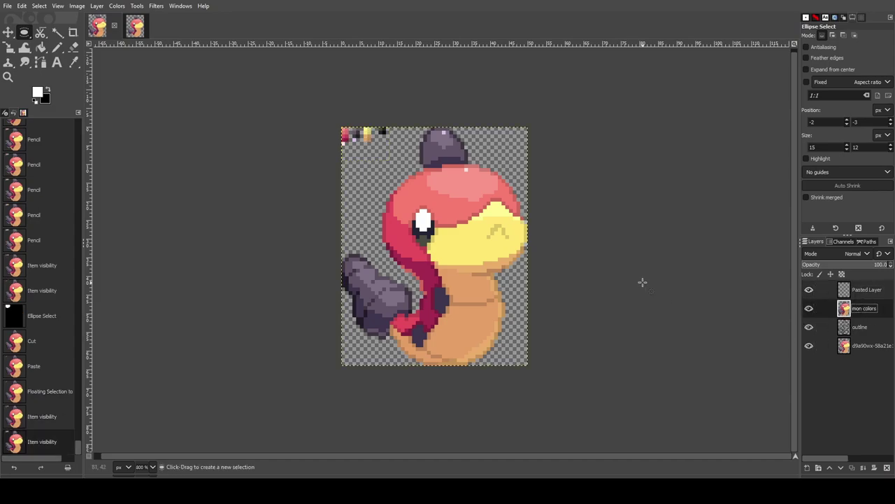
key("m")
left_click(857, 291)
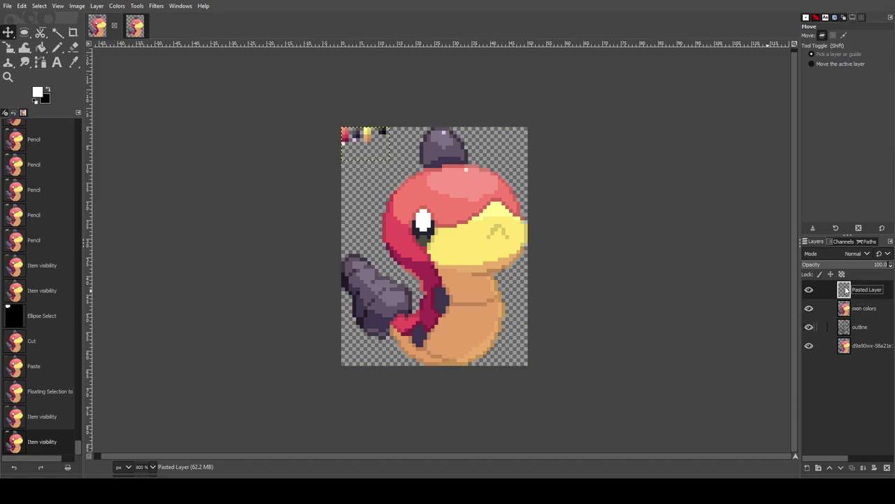
left_click_drag(847, 295, 845, 315)
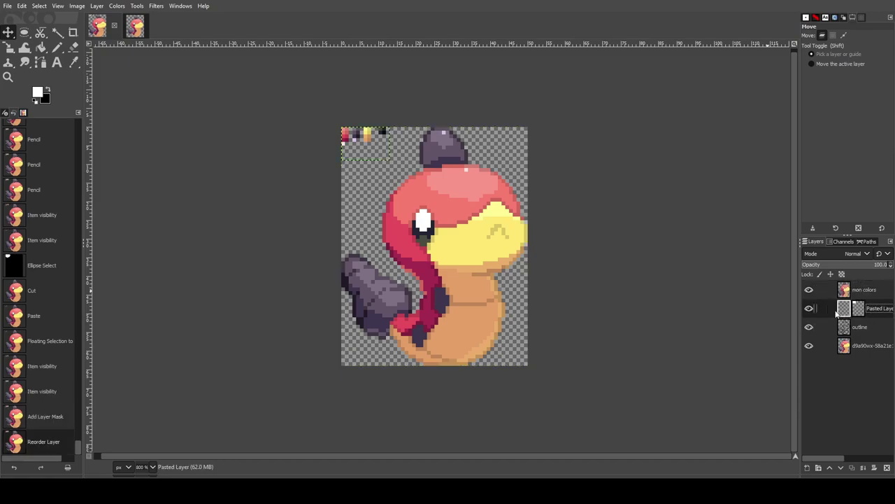
Undo the last layer reorder and the layer mask added to the pasted palette layer
key("ctrl+z")
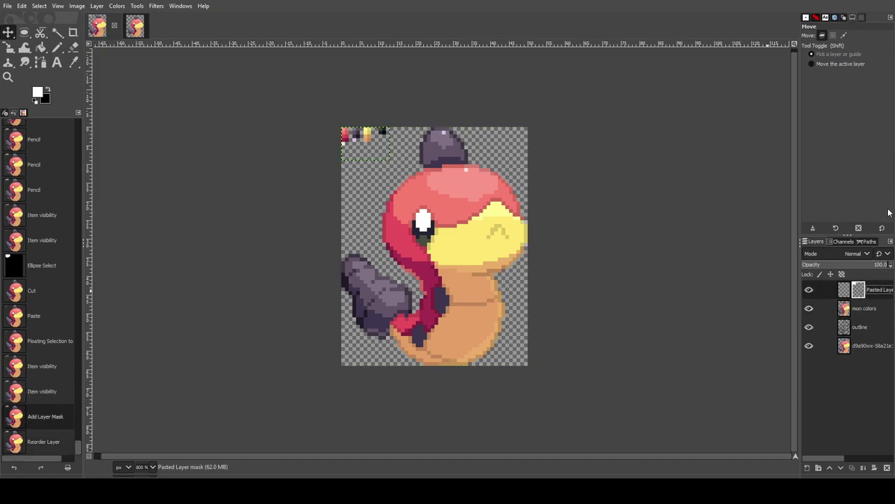
key("ctrl+z")
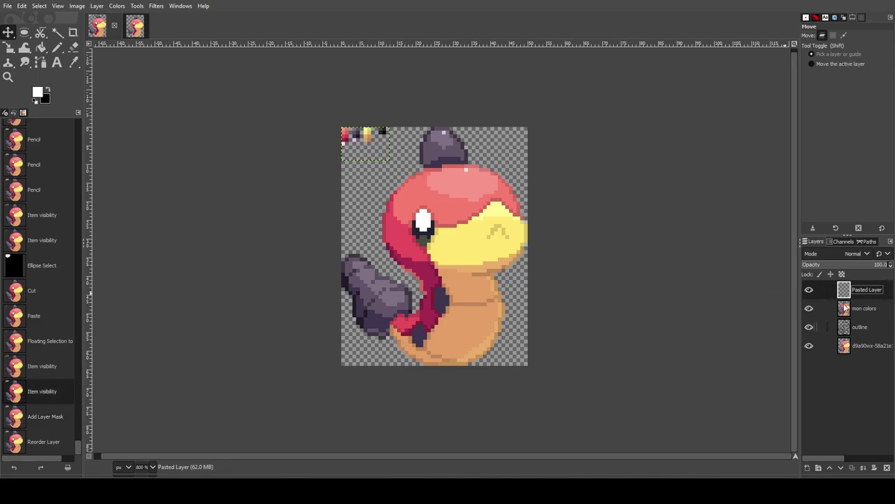
left_click(844, 307)
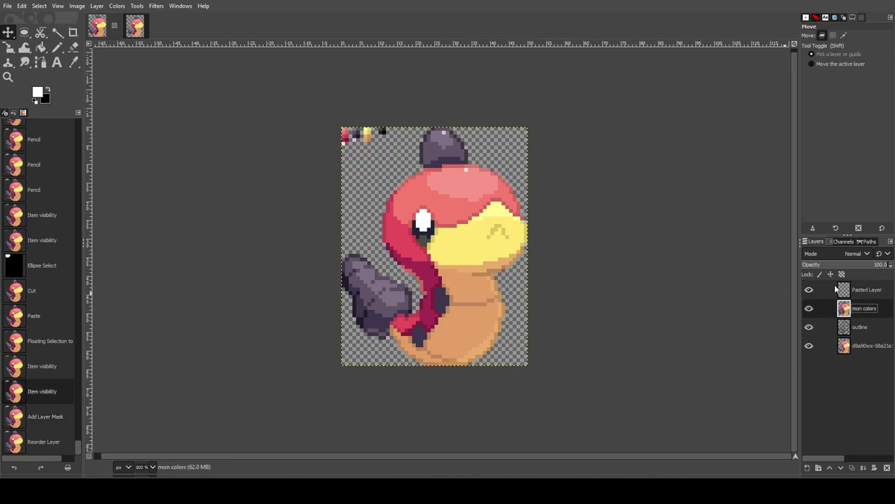
left_click(844, 327)
left_click(848, 346)
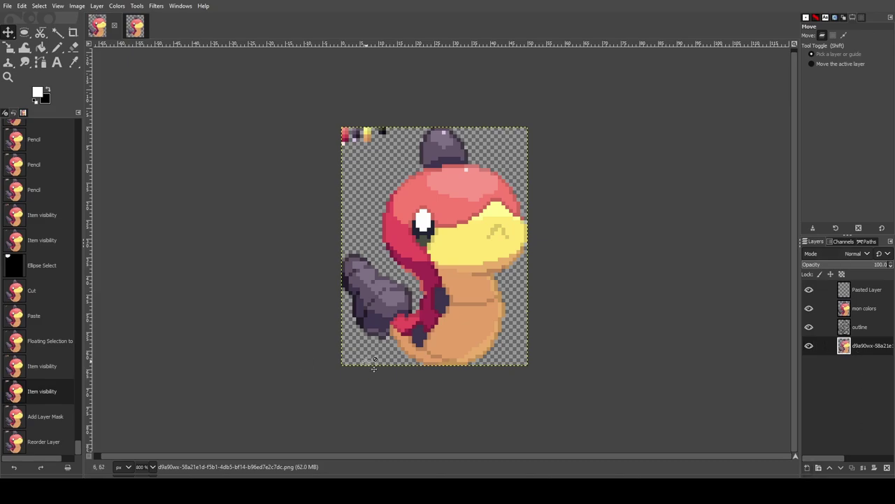
double_click(872, 346)
Merge the pasted palette layer down into the outline layer beneath mon colors, and hide the outline and original artwork layers
left_click_drag(849, 292, 857, 312)
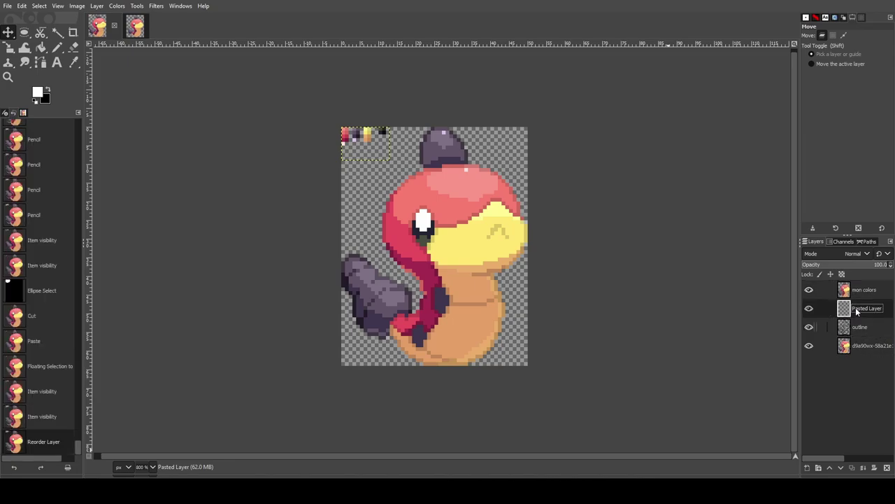
left_click(815, 98)
left_click(809, 326)
left_click(809, 310)
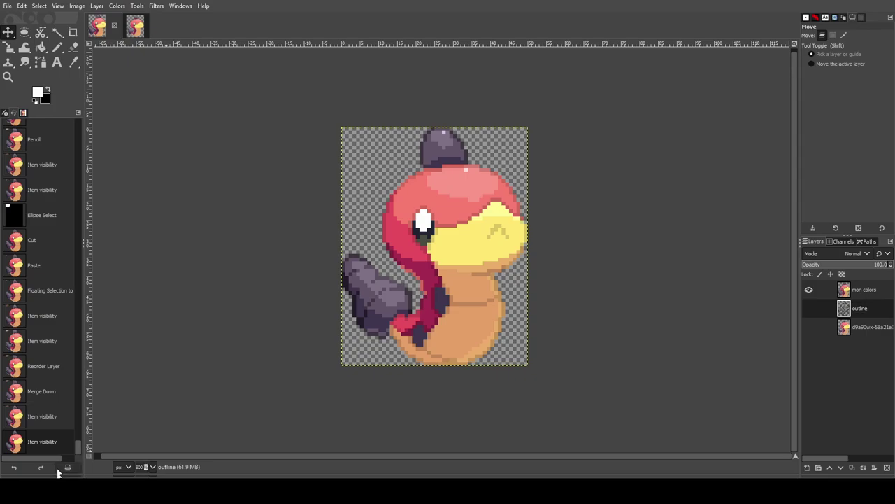
View the sprite at 100% and compare it with the original artwork shrunk to a similar small size
type("100")
key("Return")
left_click(133, 28)
scroll(382, 230, "down", 6)
left_click_drag(408, 458, 380, 459)
scroll(393, 303, "up", 1)
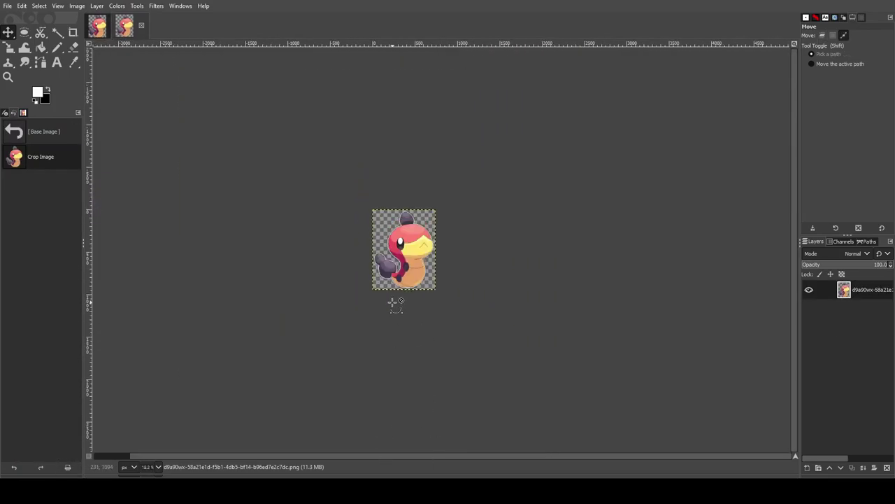
scroll(393, 303, "down", 2)
scroll(389, 319, "down", 1)
left_click(105, 31)
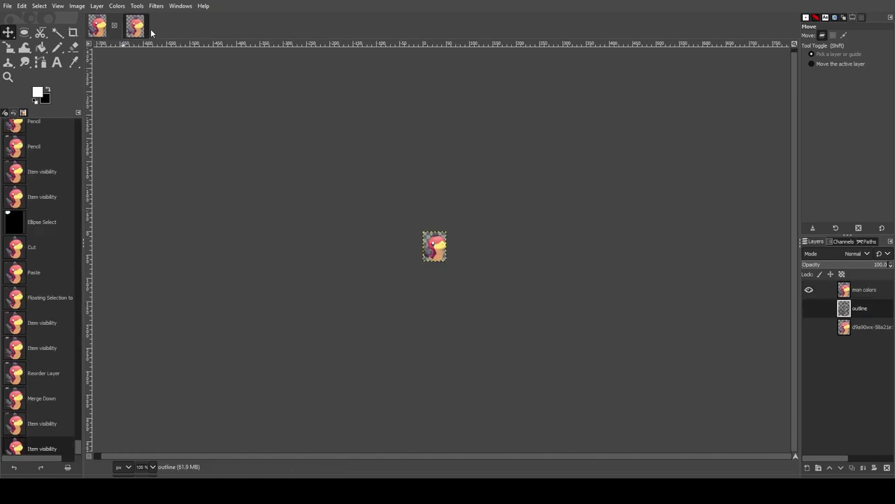
left_click(137, 28)
left_click_drag(400, 458, 371, 458)
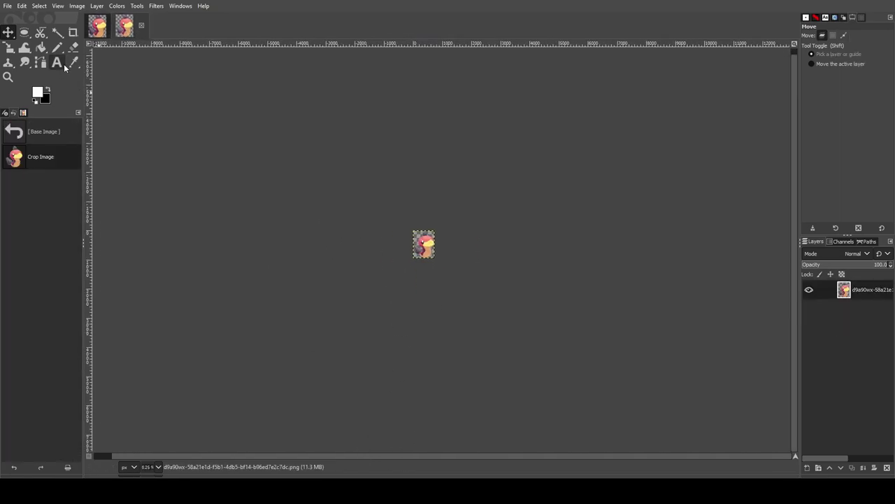
Enlarge the original artwork and the sprite to similar sizes for a side-by-side check
scroll(412, 249, "up", 4)
scroll(496, 238, "up", 2)
scroll(324, 236, "up", 2)
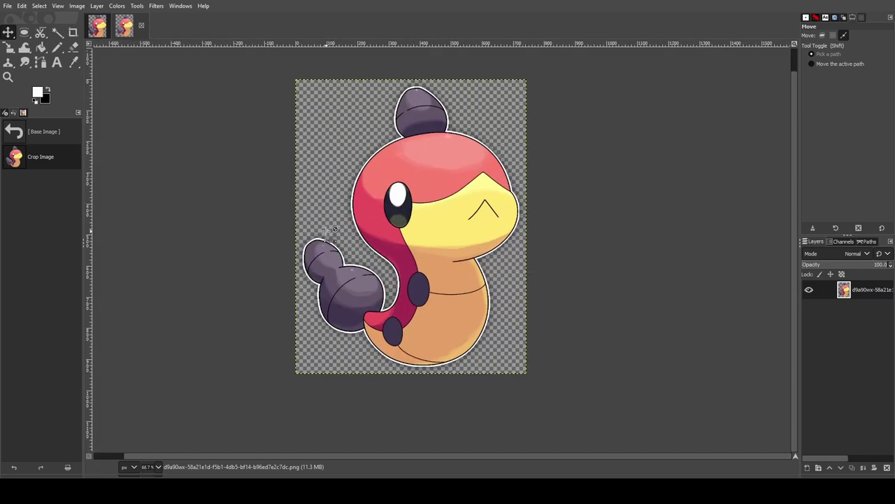
scroll(376, 238, "down", 1)
left_click_drag(151, 466, 64, 445)
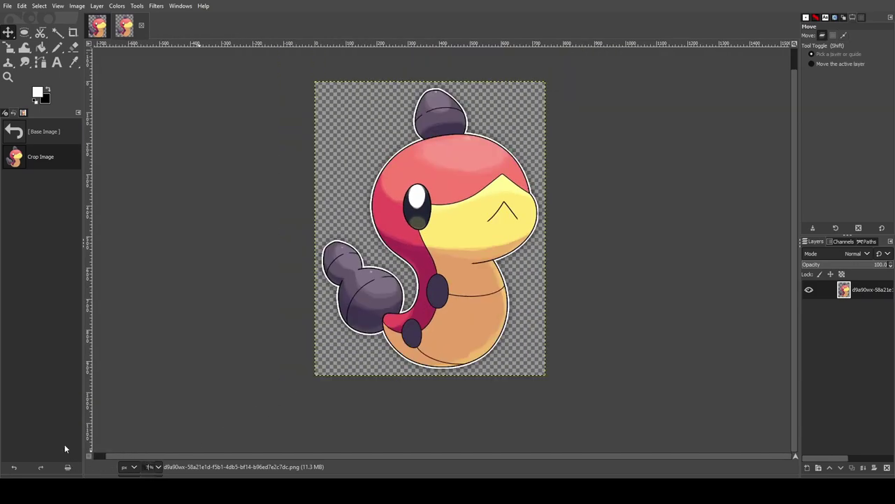
type("70")
key("Return")
scroll(343, 327, "up", 1)
scroll(341, 319, "up", 1)
scroll(341, 319, "down", 1)
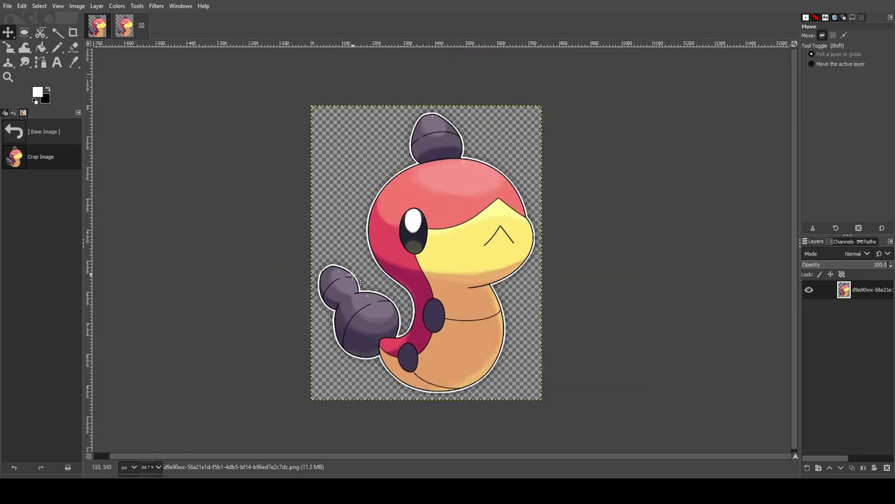
left_click(103, 30)
scroll(438, 244, "up", 3)
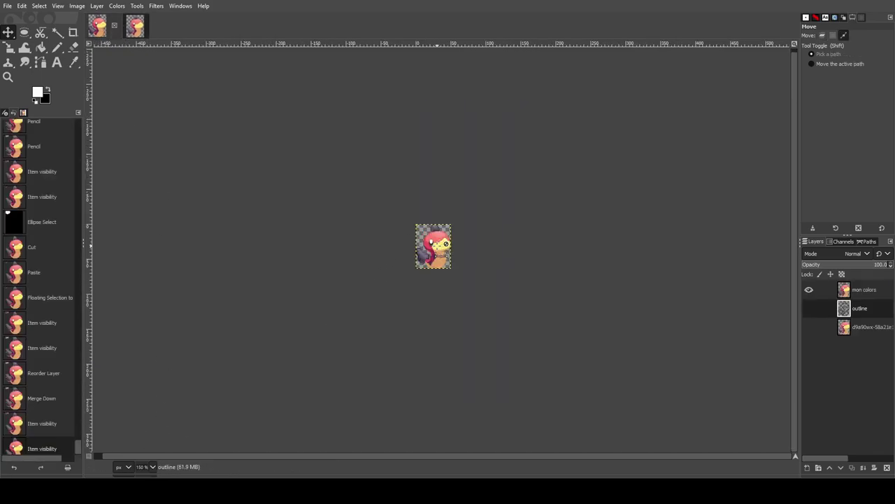
scroll(437, 244, "up", 4)
Alternate between the enlarged sprite and the original artwork to compare shapes, shading and outlines
left_click(133, 26)
left_click(98, 27)
left_click(135, 27)
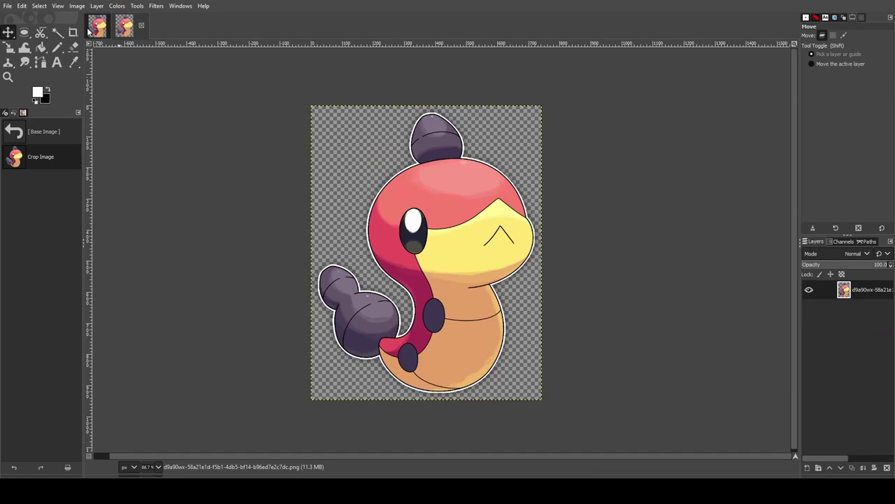
left_click(96, 29)
left_click(135, 26)
left_click(98, 28)
left_click(135, 26)
left_click(97, 28)
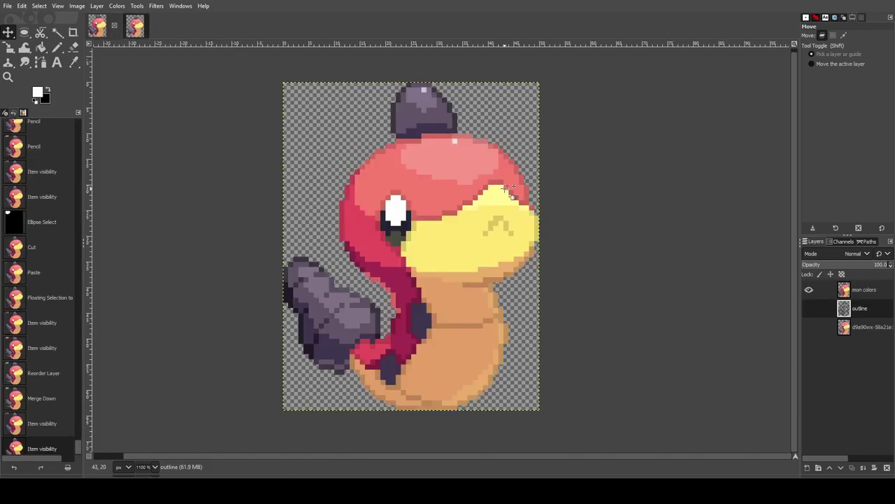
left_click(142, 24)
left_click(105, 29)
On mon colors, sample the dark red outline colour and pencil one pixel above the peak of the yellow face area
scroll(494, 179, "up", 4)
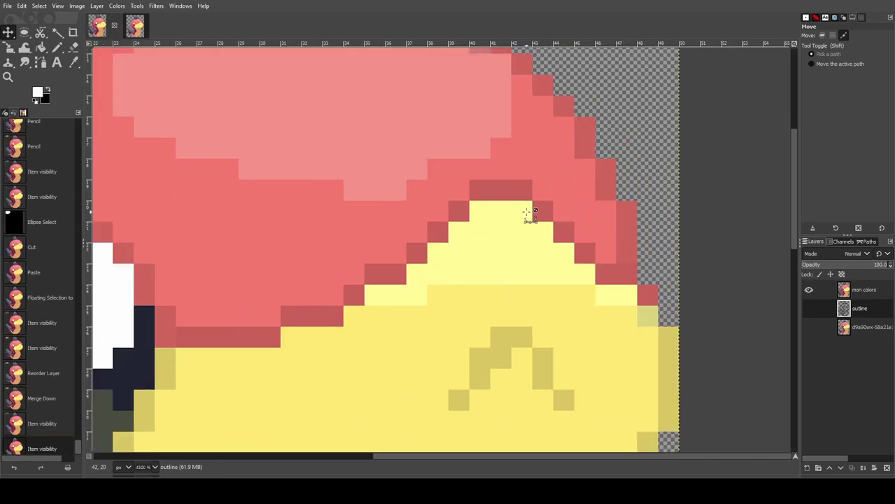
left_click(877, 294)
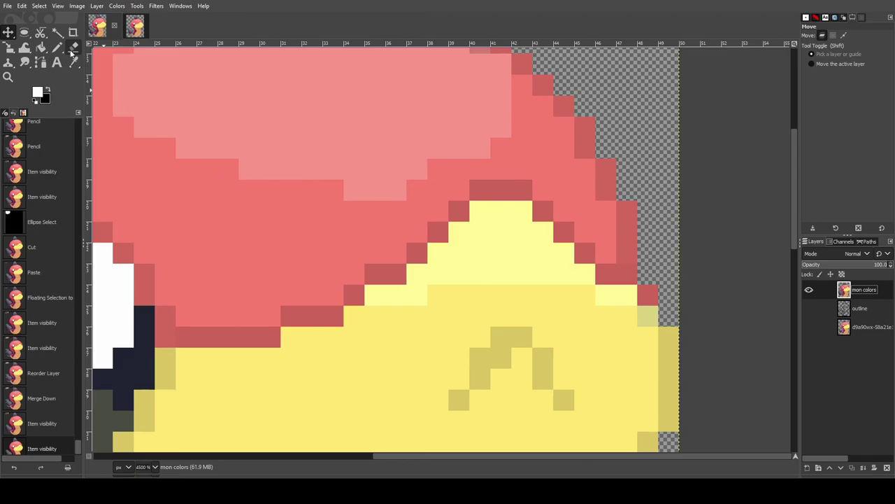
left_click(511, 194)
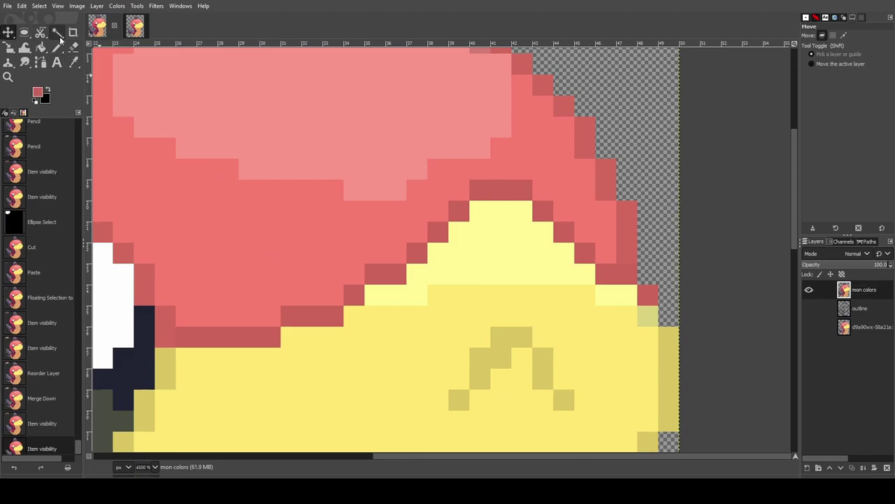
left_click(57, 47)
left_click(497, 174)
scroll(481, 227, "down", 5)
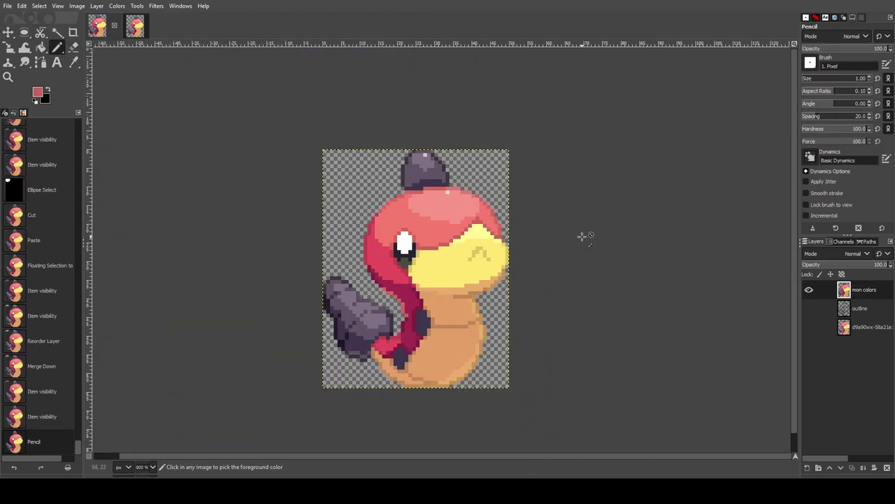
Check the peak of the yellow face area against the original artwork and repaint the added pixel in the head's coral
left_click(128, 29)
left_click(99, 27)
scroll(492, 224, "up", 7)
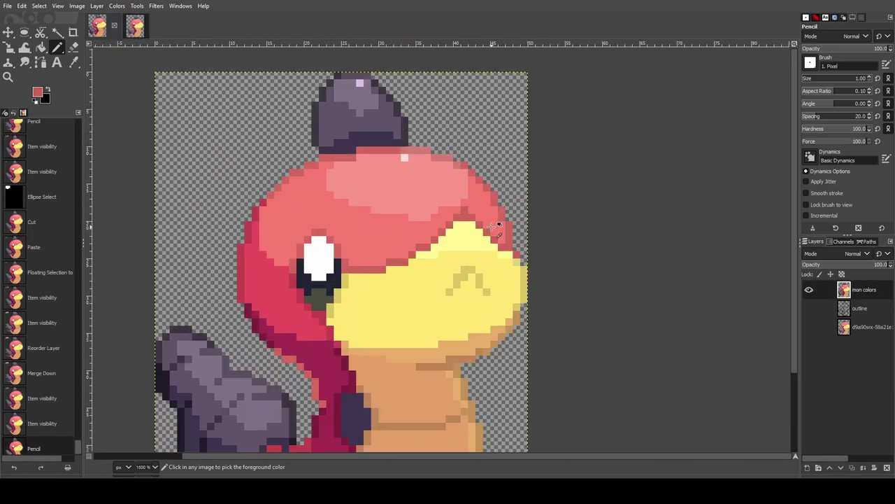
left_click(442, 188)
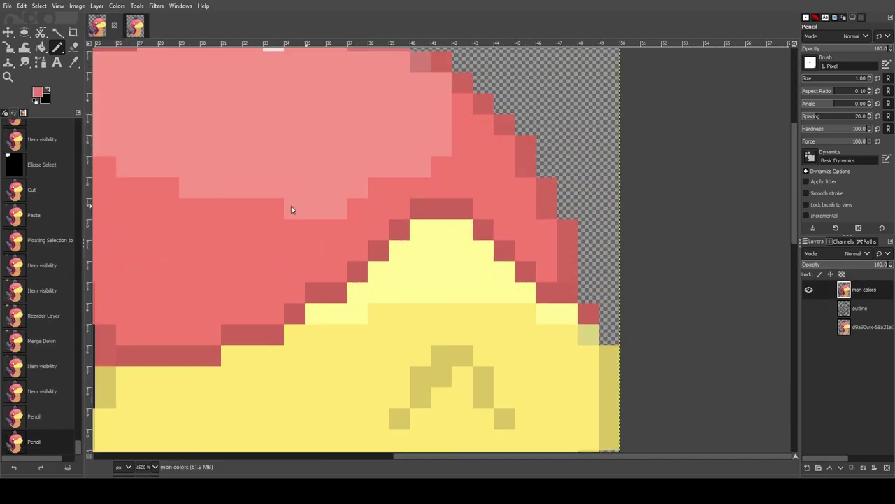
Try a softer red on the pixel above the yellow peak, and paint it over with coral again
left_click(533, 150, "ctrl")
left_click(441, 192)
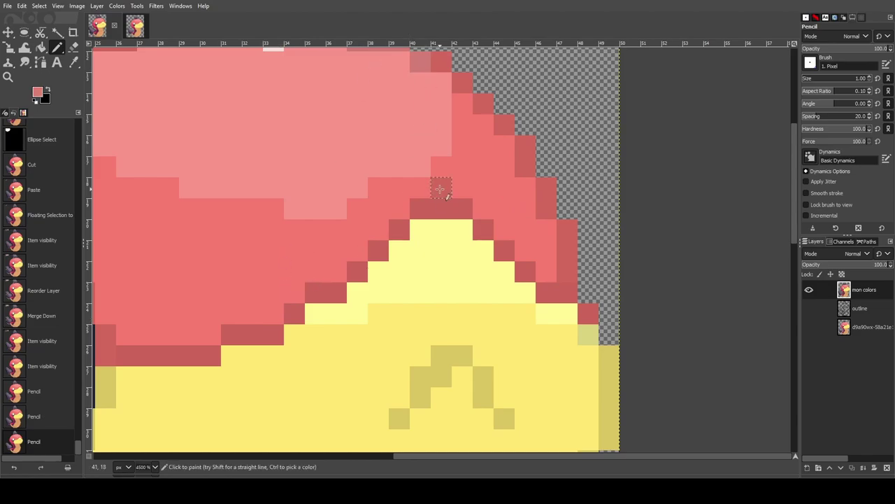
scroll(407, 193, "down", 4)
scroll(407, 193, "up", 2)
left_click(384, 194)
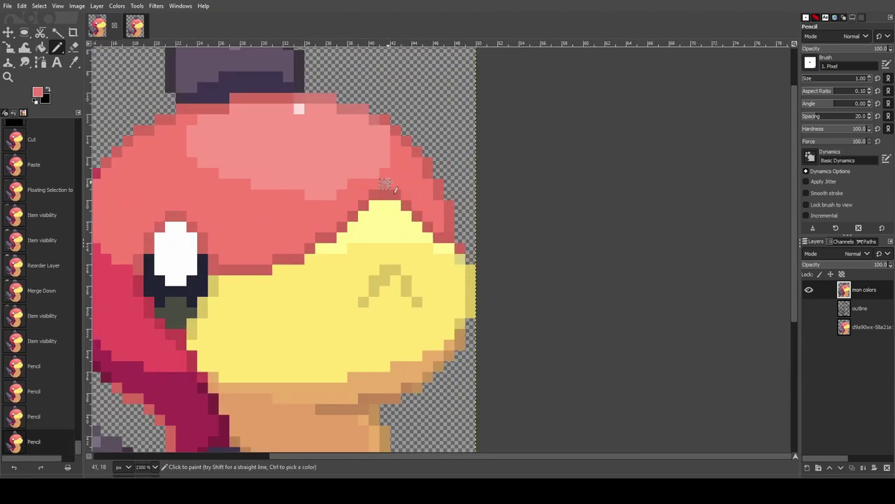
Sample white from the sprite as the foreground colour
scroll(350, 222, "down", 3)
left_click(295, 232, "ctrl")
left_click_drag(501, 456, 402, 453)
scroll(442, 396, "up", 1)
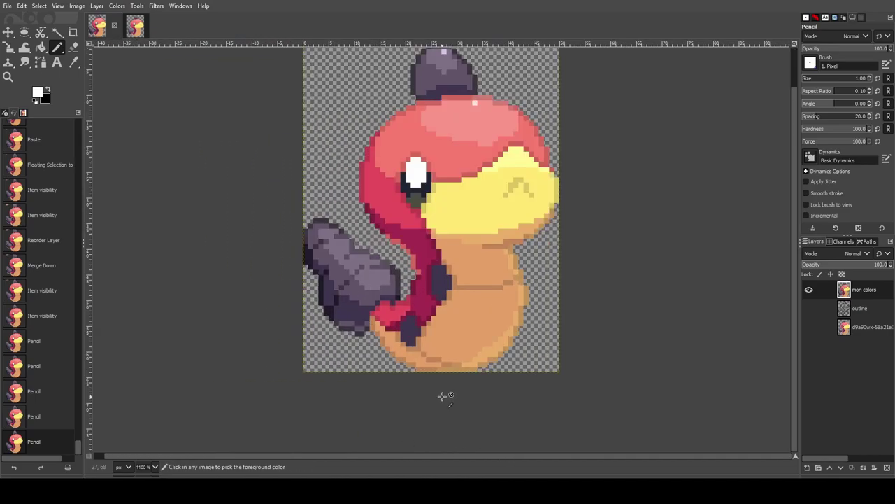
scroll(423, 179, "up", 1)
Compare the finished sprite with the original artwork again, shrinking both views to a small size
left_click(139, 26)
left_click(102, 32)
left_click(138, 28)
scroll(414, 417, "down", 5)
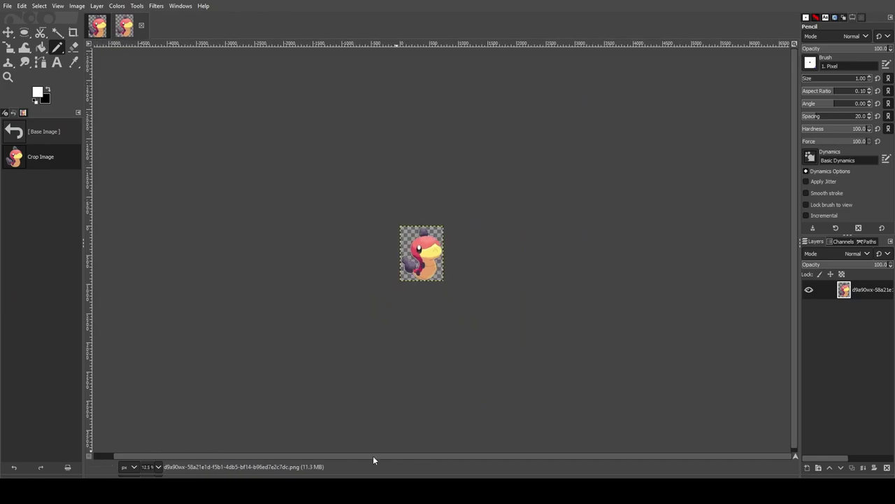
left_click(98, 26)
scroll(437, 248, "down", 4)
scroll(422, 229, "down", 1)
left_click(137, 27)
scroll(398, 255, "down", 2)
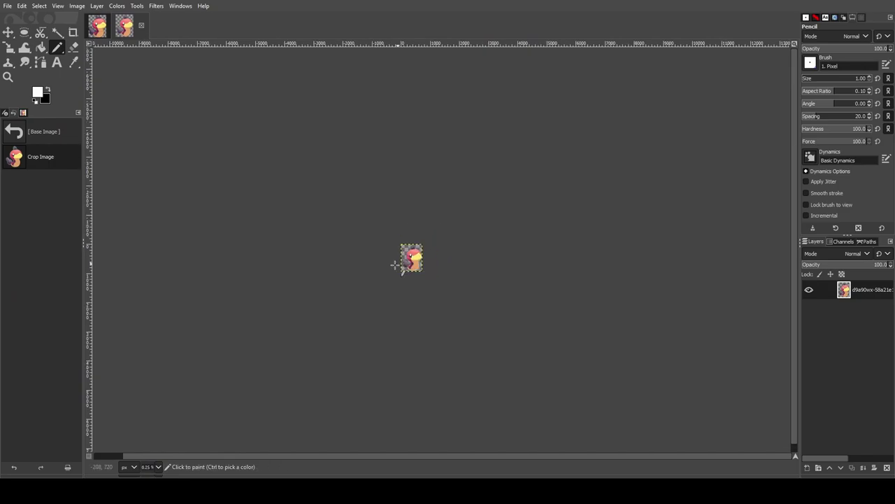
left_click(100, 26)
scroll(359, 230, "down", 1)
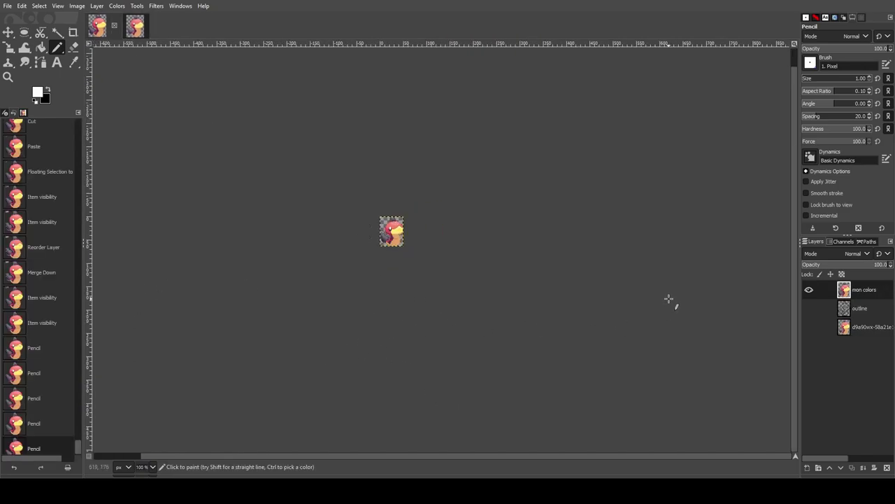